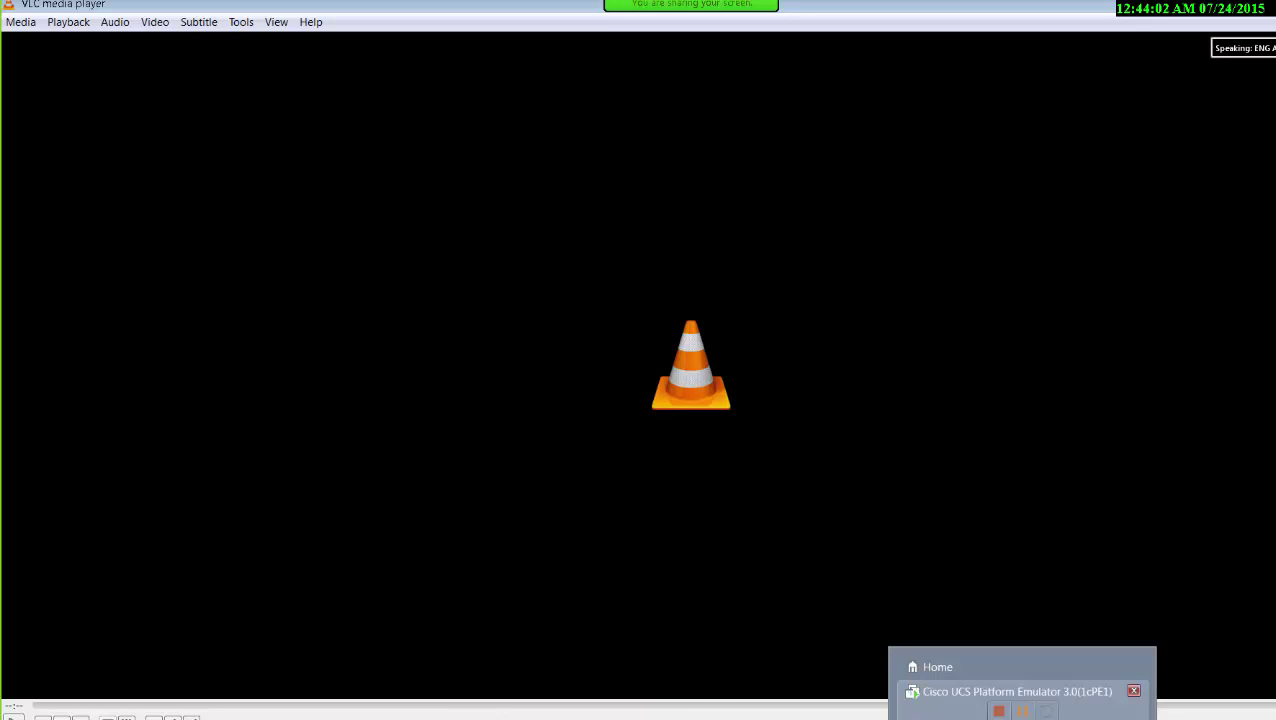
Step: Show the UCS B-C hardware photo folder, then bring the Cisco WebEx Meetings window forward
click(1000, 688)
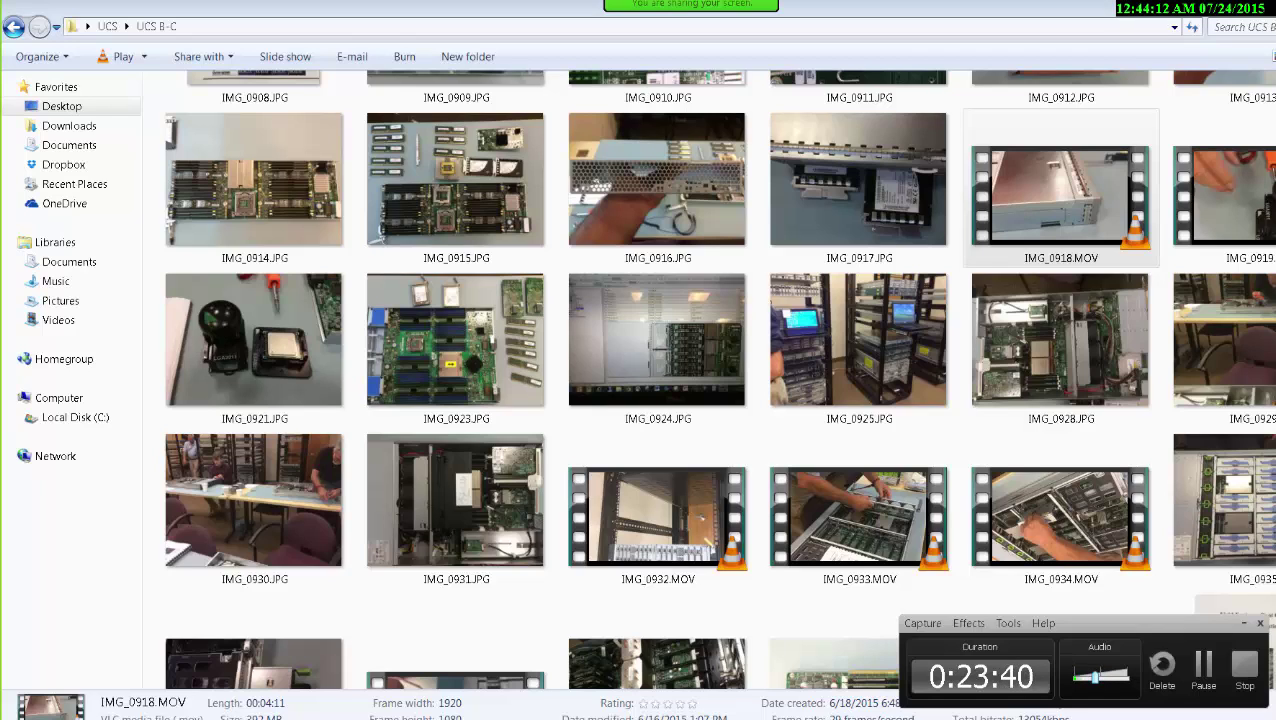
key(alt+Tab)
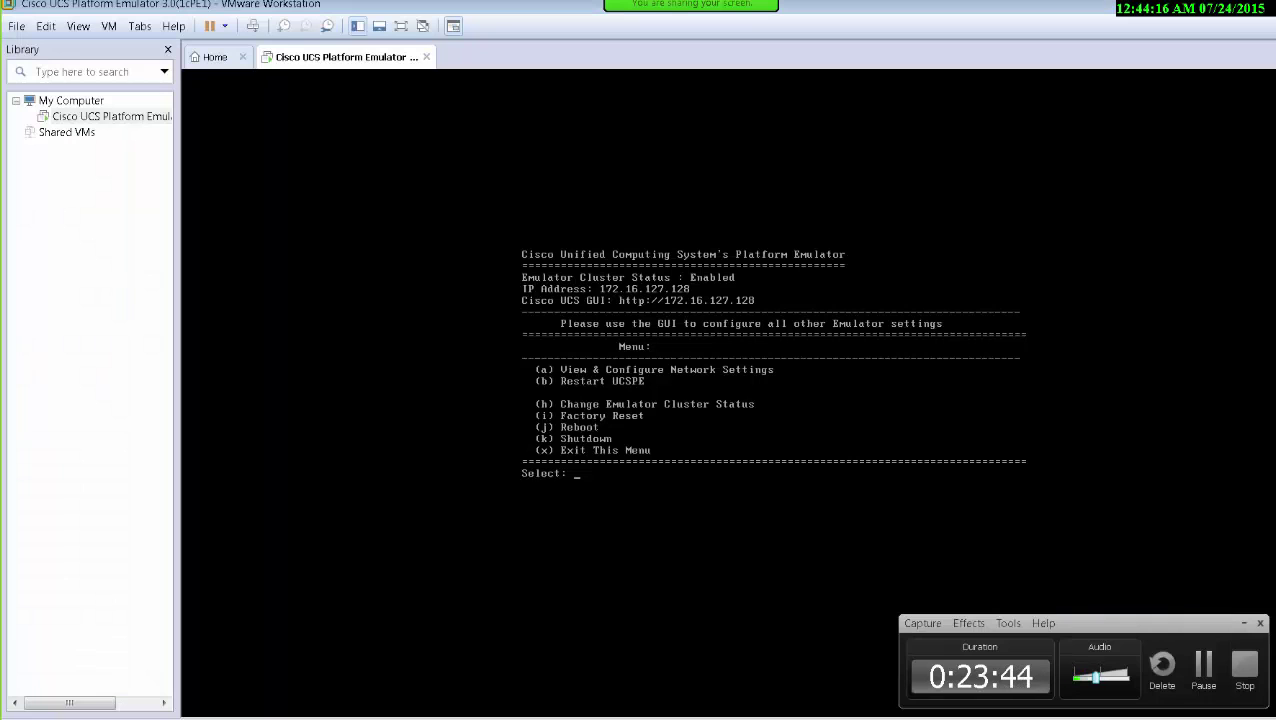
key(alt+Tab)
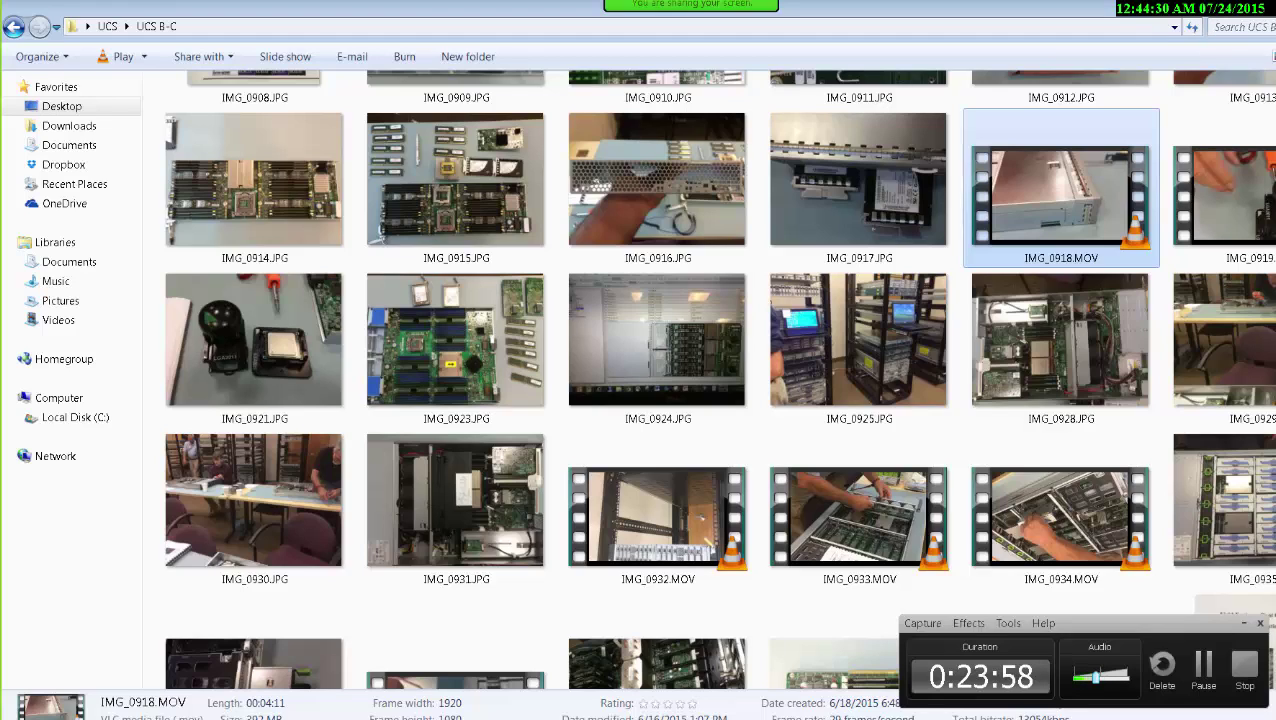
click(1118, 680)
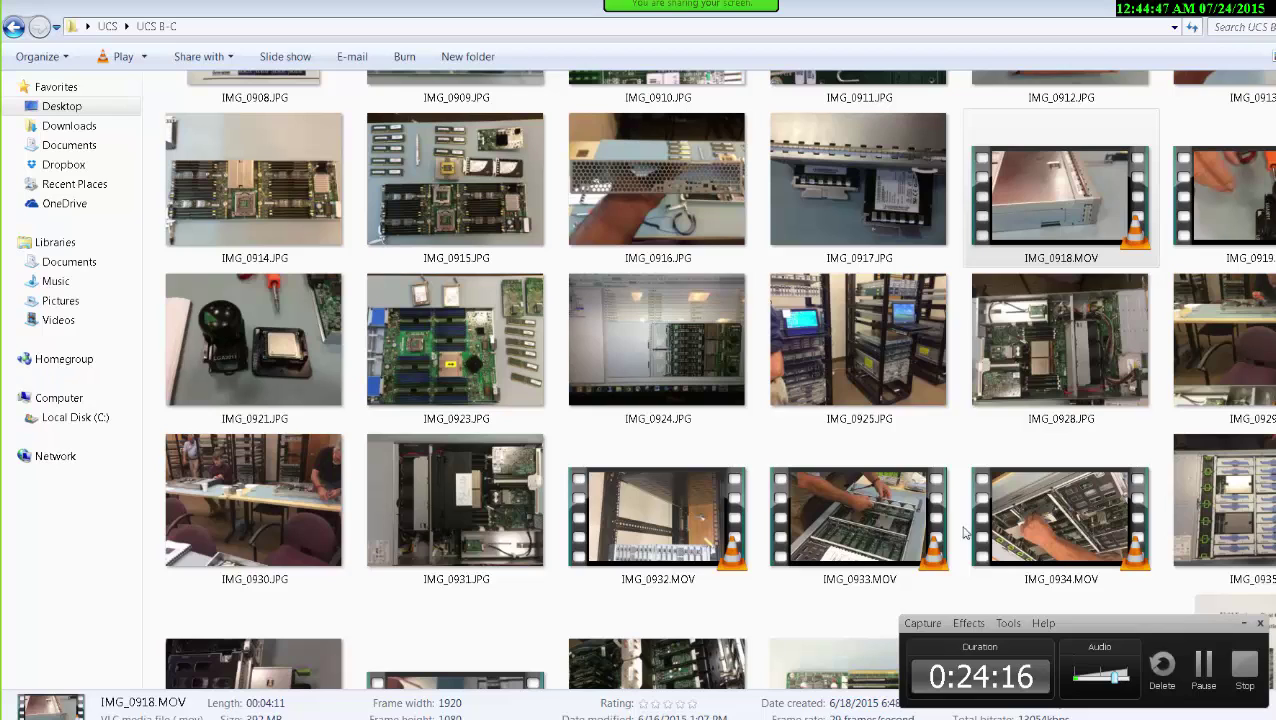
mouse_move(530, 8)
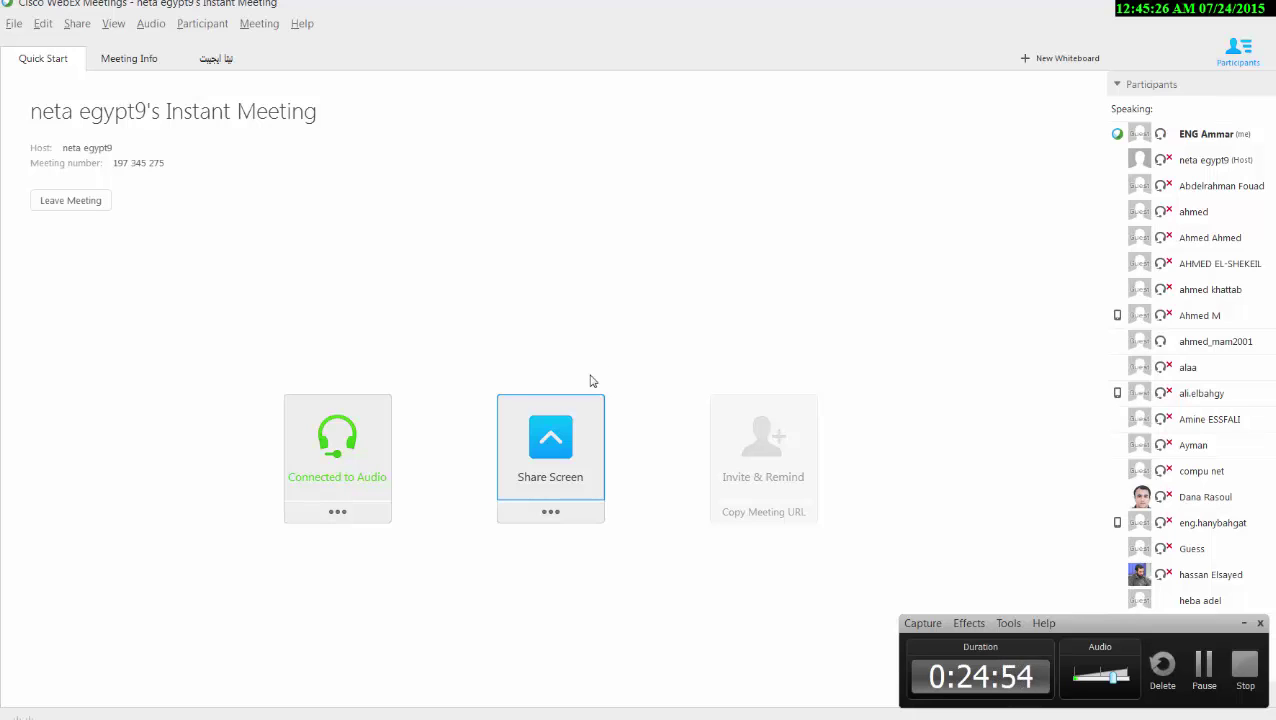
Step: Share the screen in the WebEx instant meeting and return to the UCS B-C folder
click(568, 444)
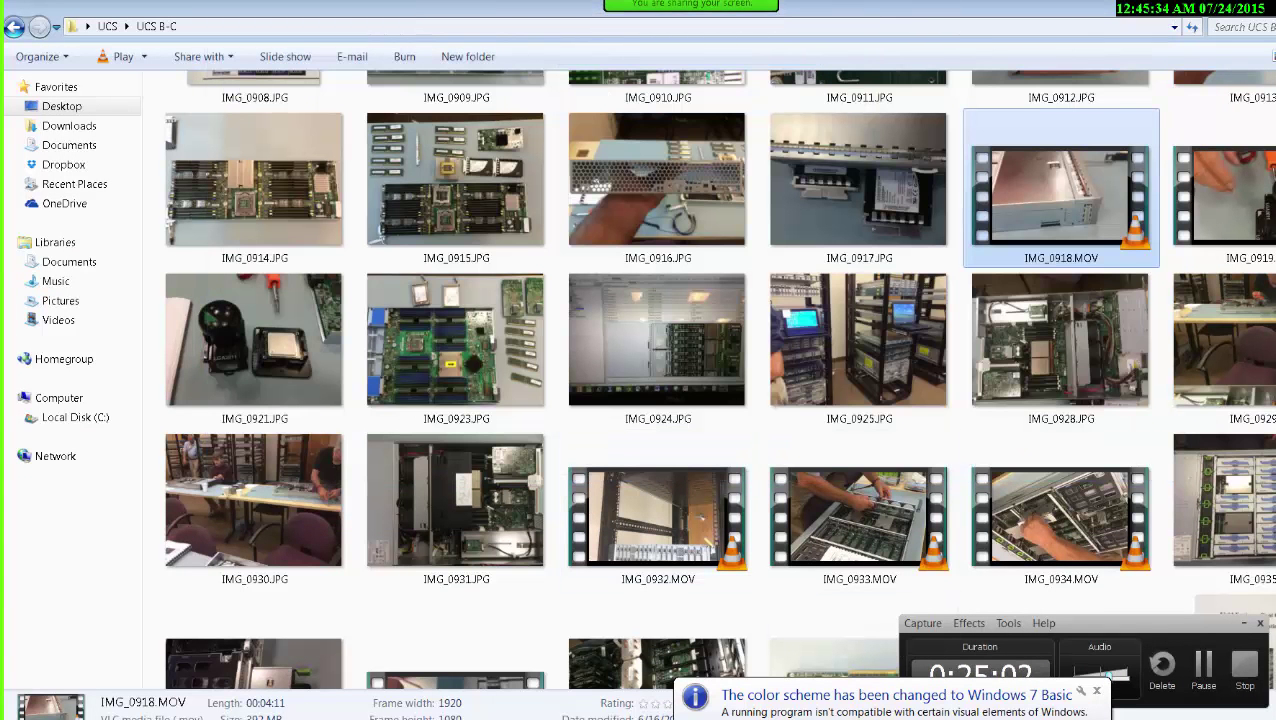
key(alt+Tab)
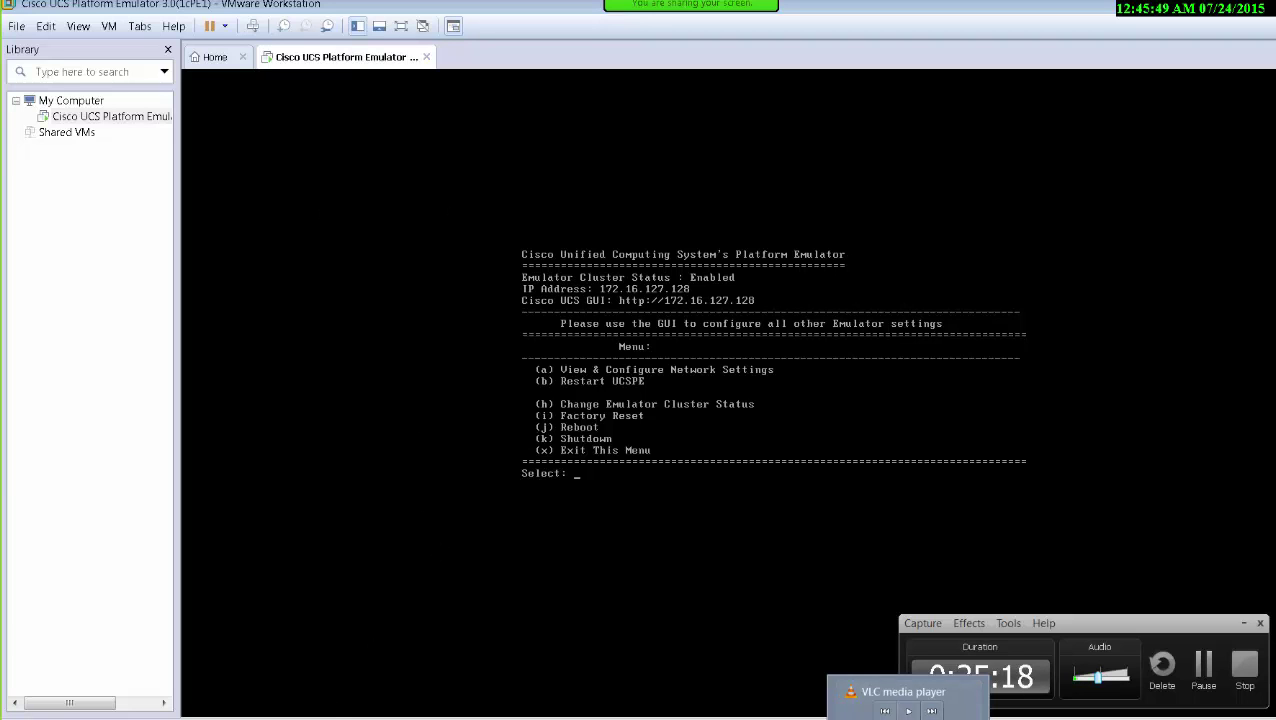
key(alt+Tab)
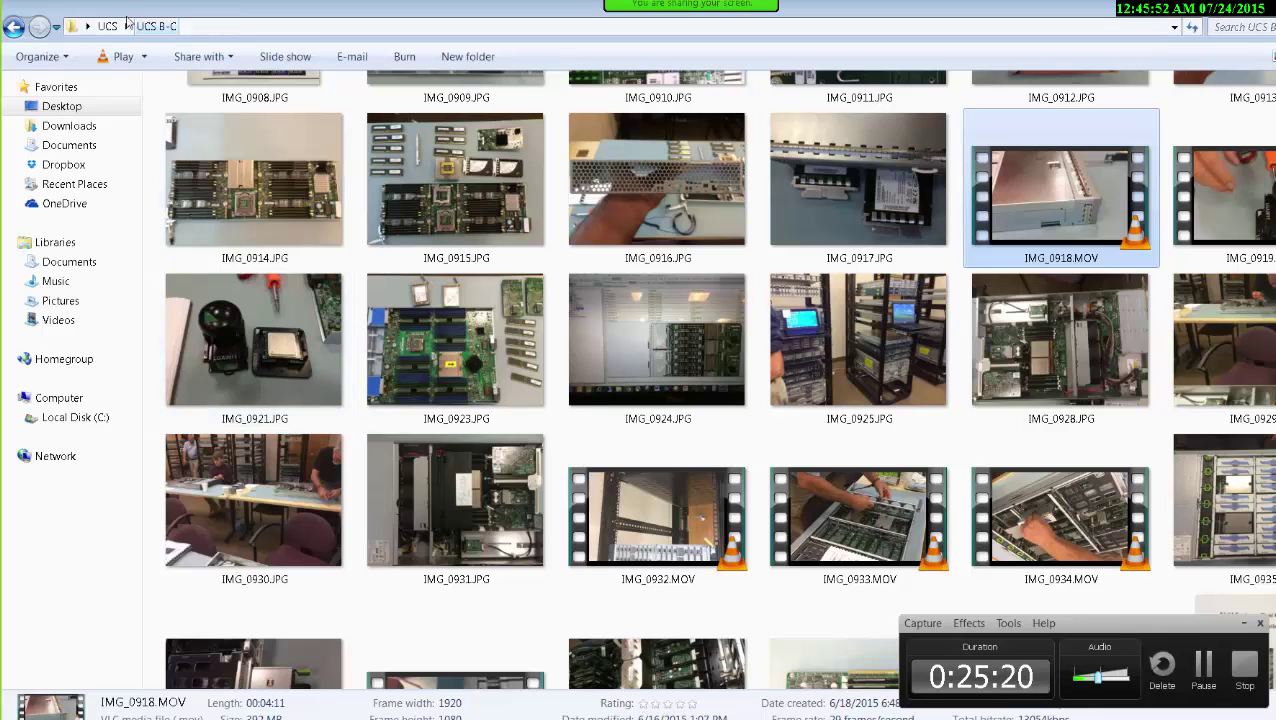
Step: Open the Cisco_UCS_Platform_Emulator folder to show its ZIP archive, then return to VMware Workstation
click(107, 26)
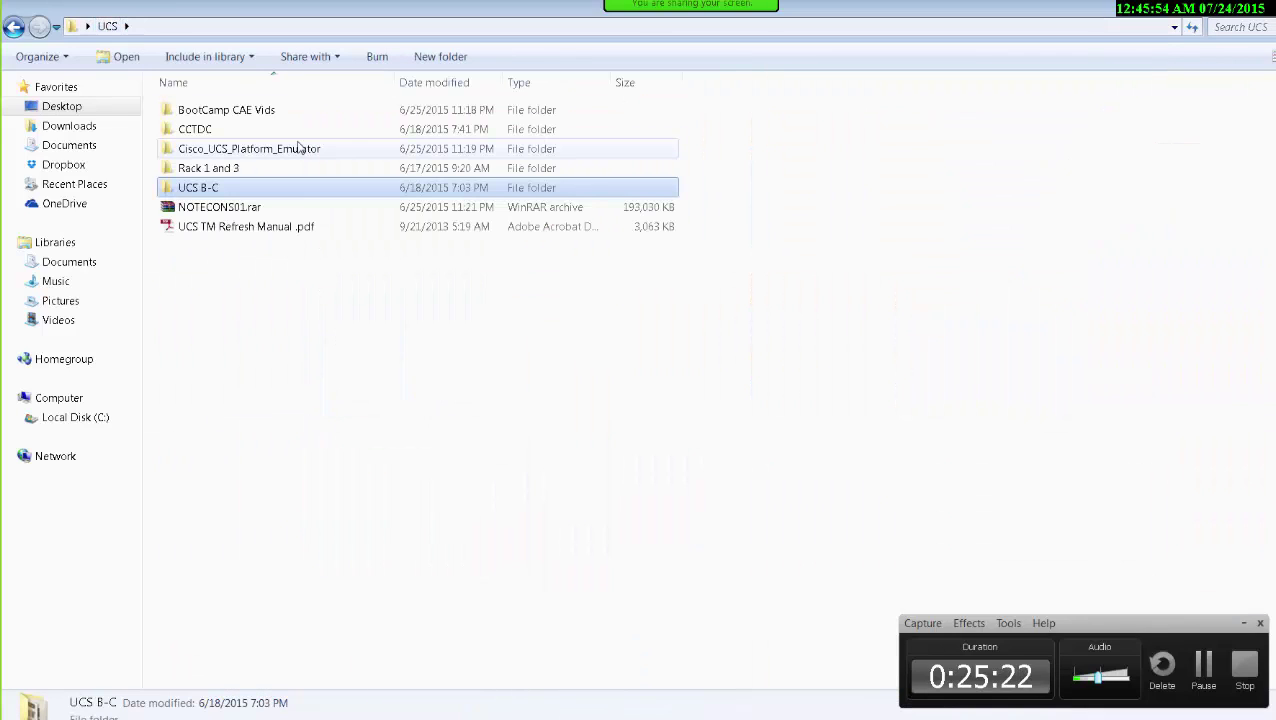
click(292, 152)
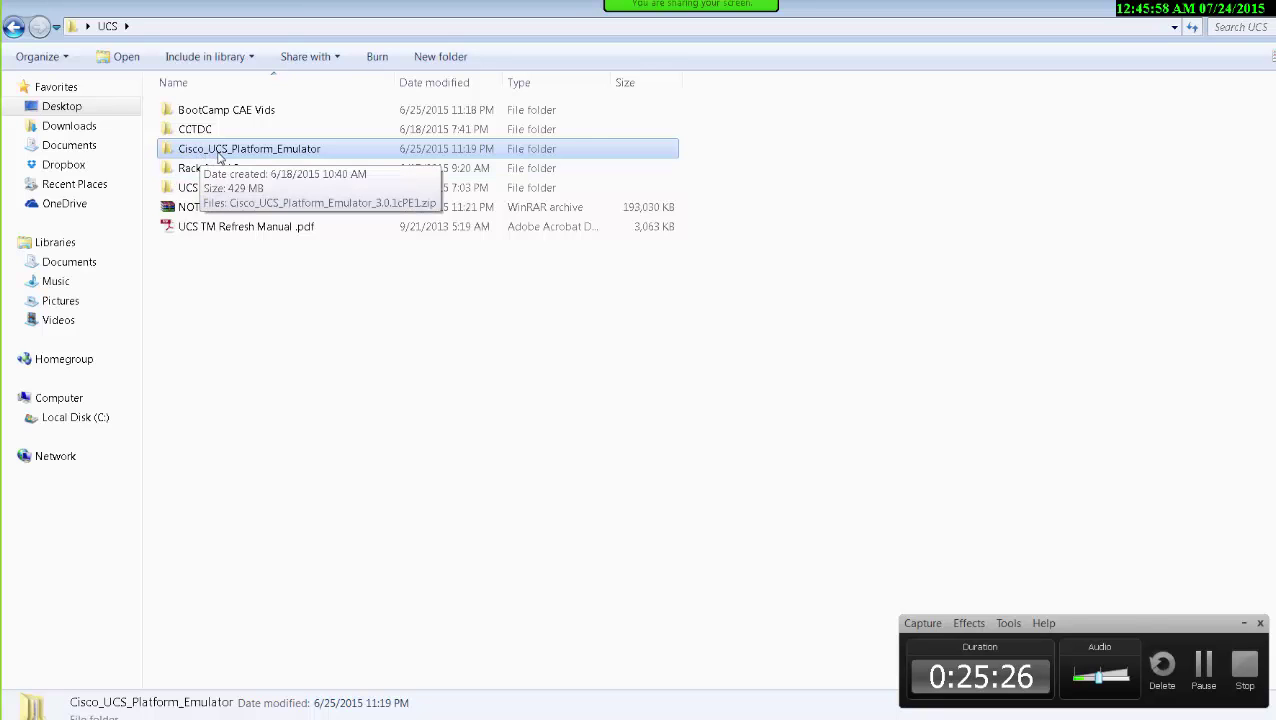
double_click(300, 152)
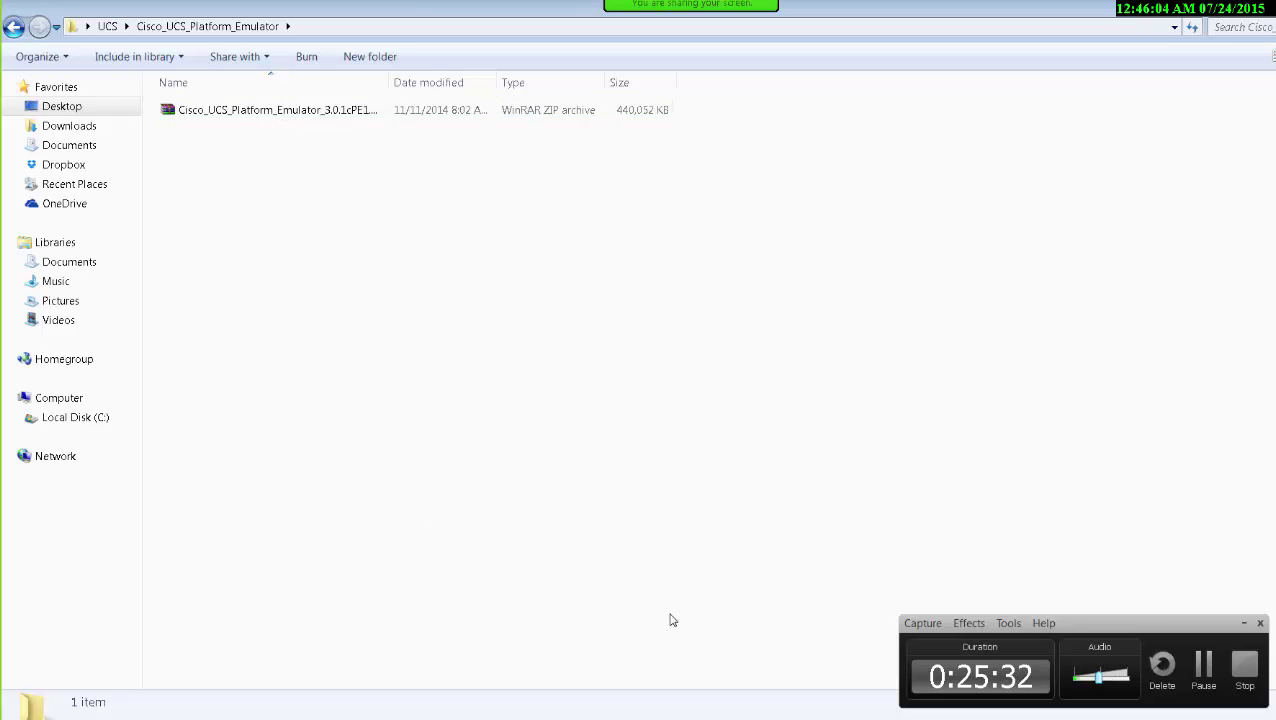
key(alt+Tab)
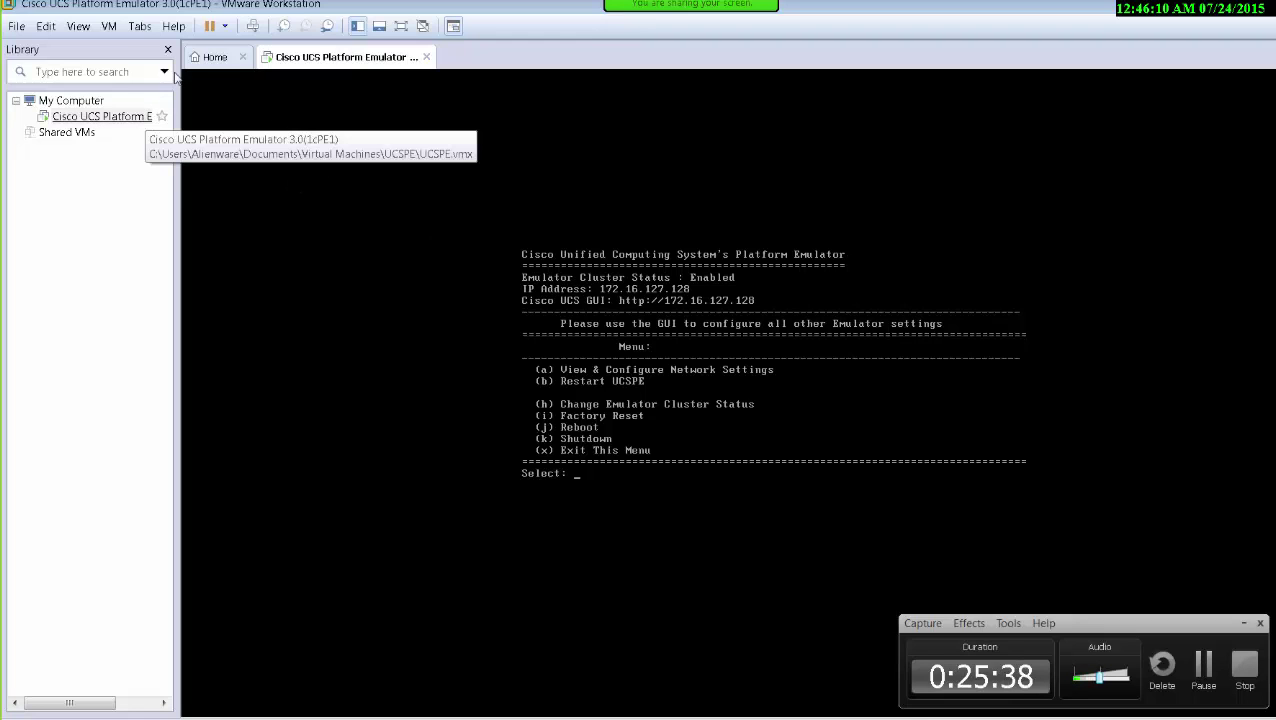
Step: Restart the Cisco UCS Platform Emulator guest via Restart Guest, let it boot, then return to Explorer
click(226, 27)
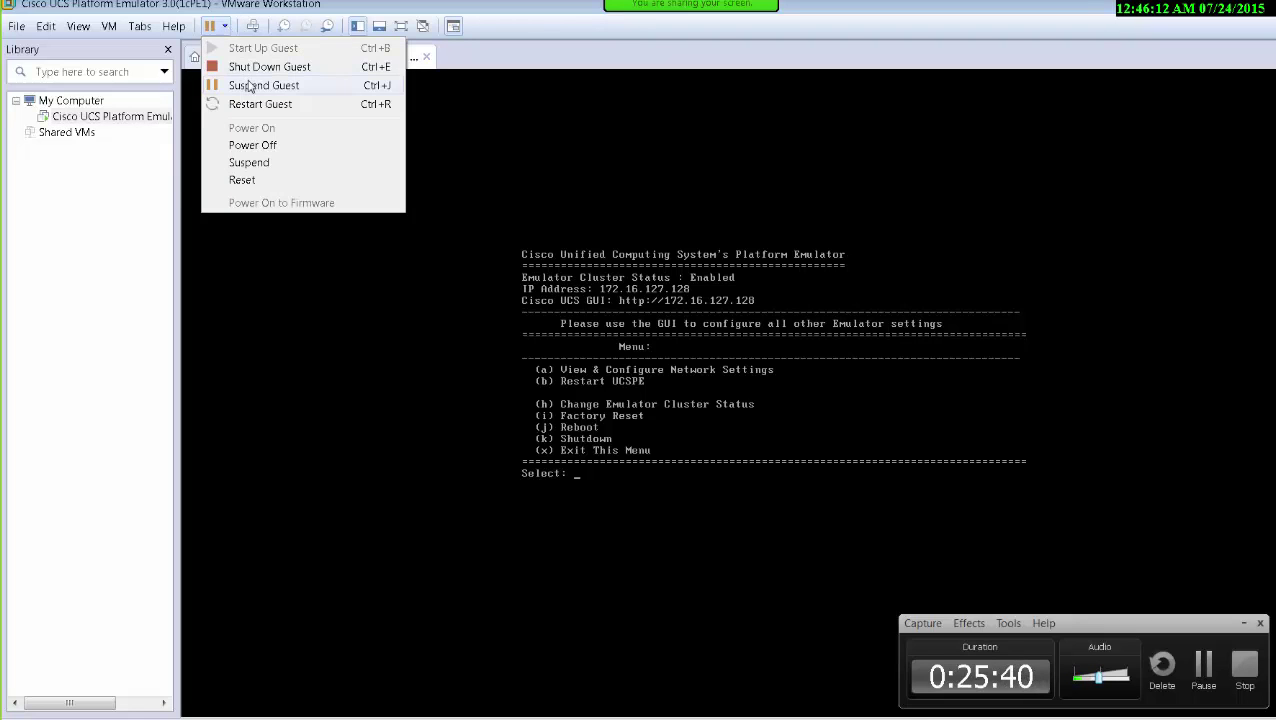
click(273, 104)
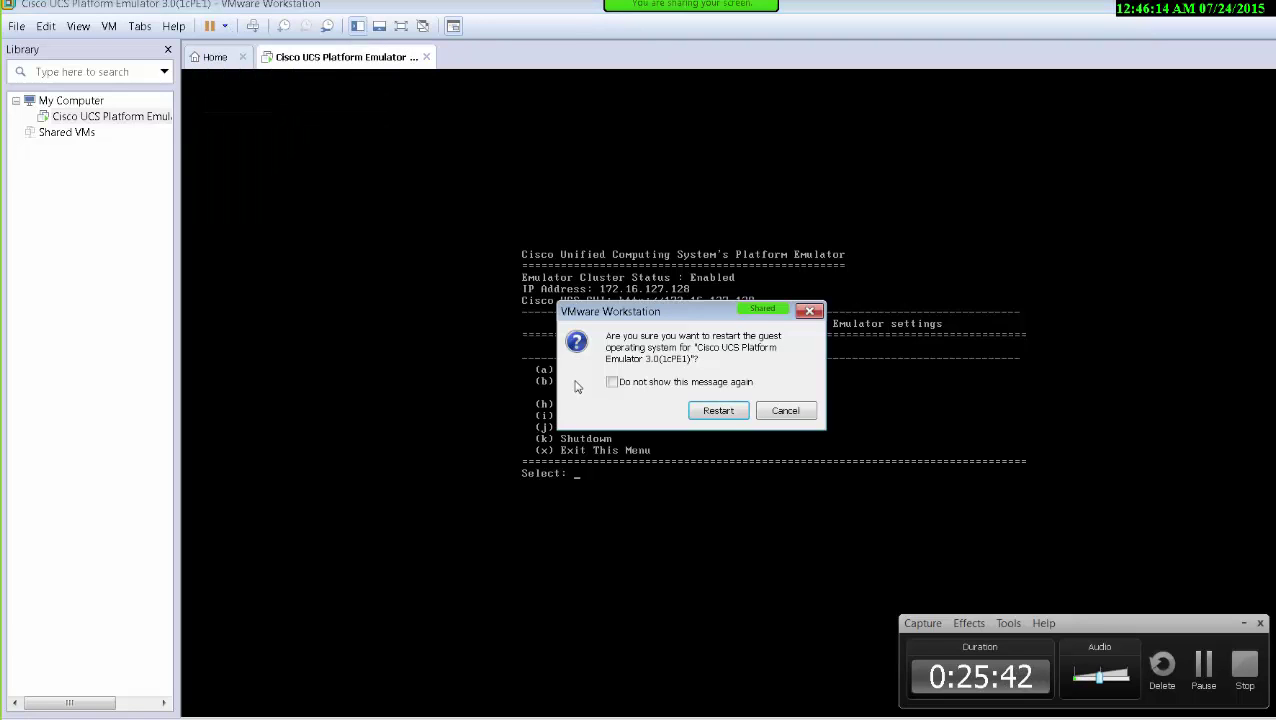
key(Return)
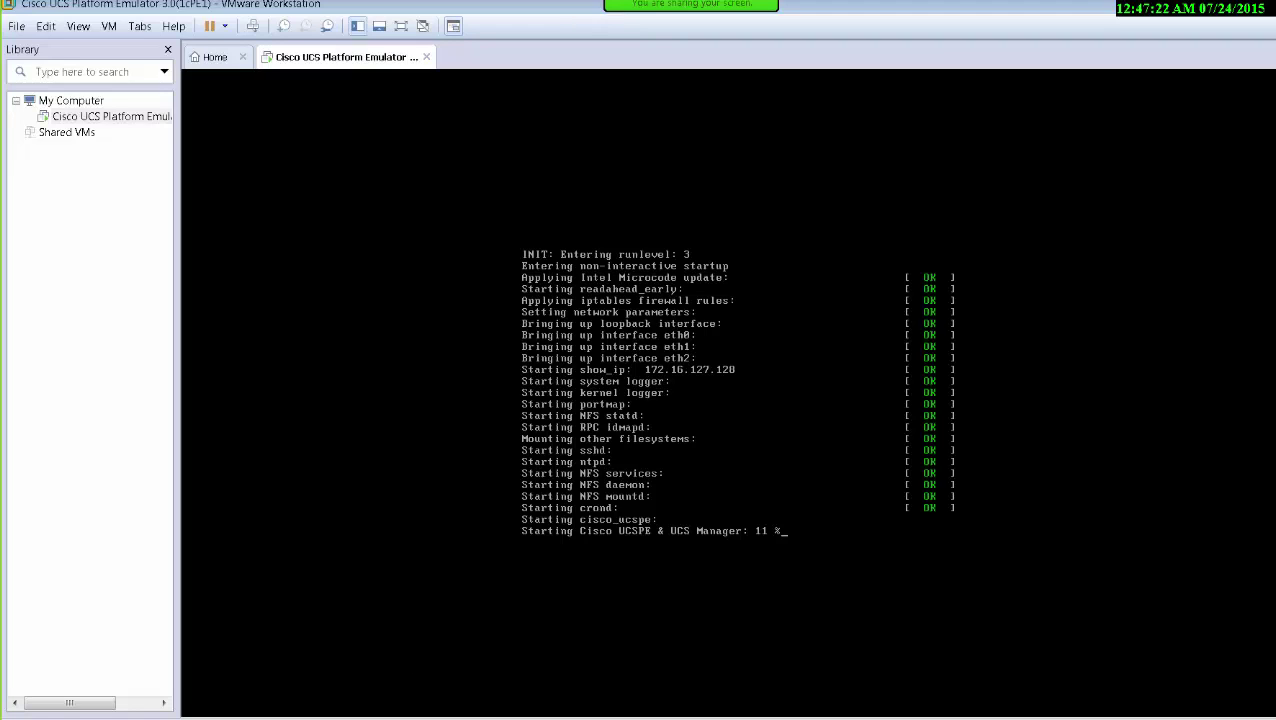
mouse_move(622, 719)
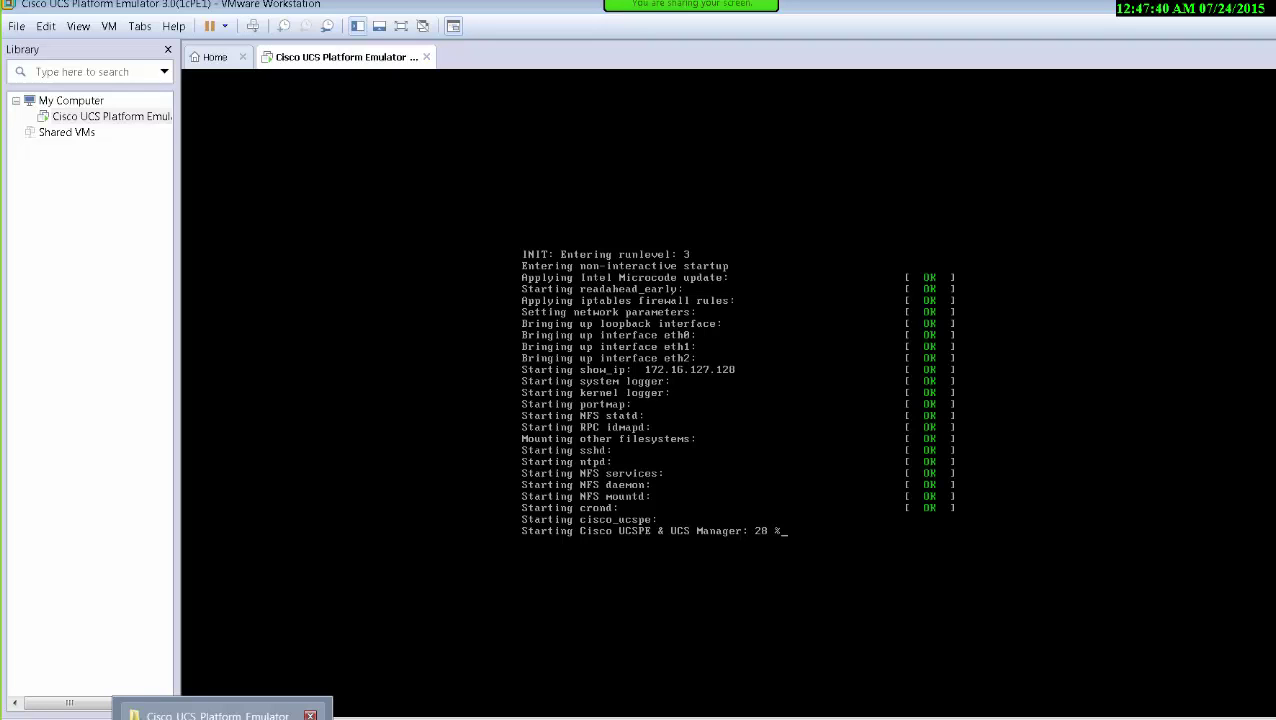
key(alt+Tab)
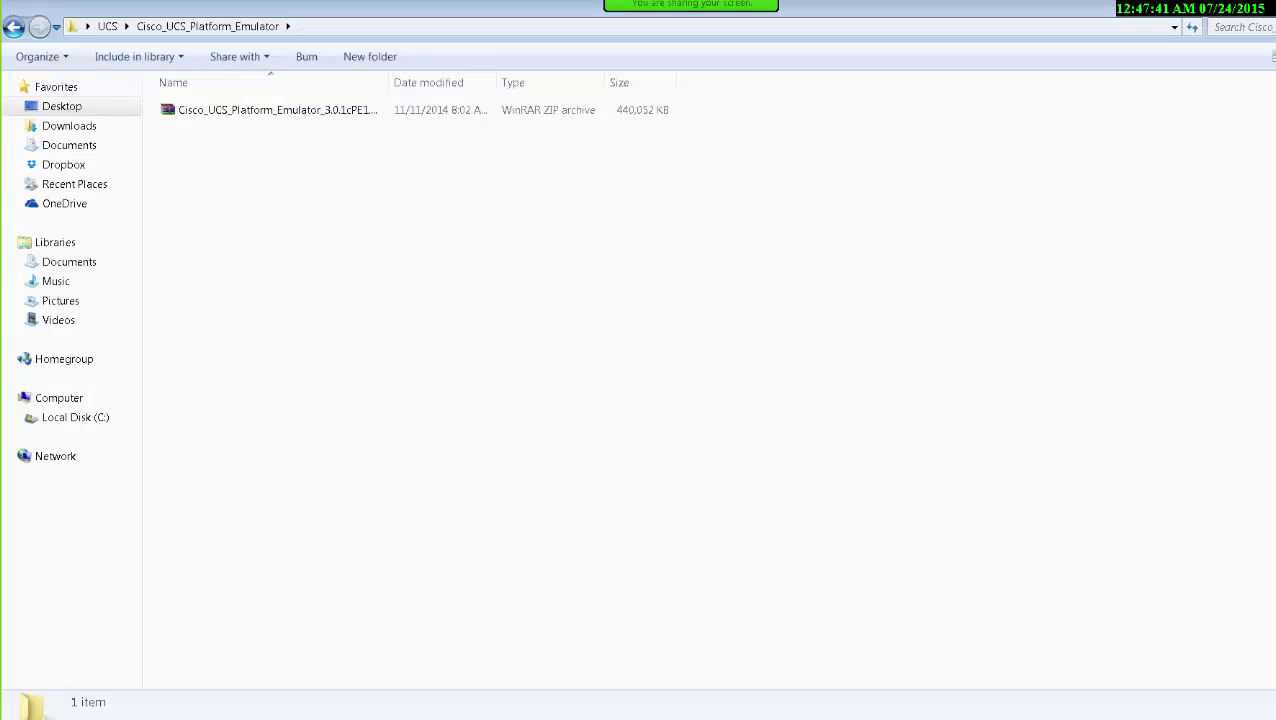
Step: Play IMG_0933.MOV from the UCS B-C folder in a maximized VLC window
click(116, 28)
double_click(241, 189)
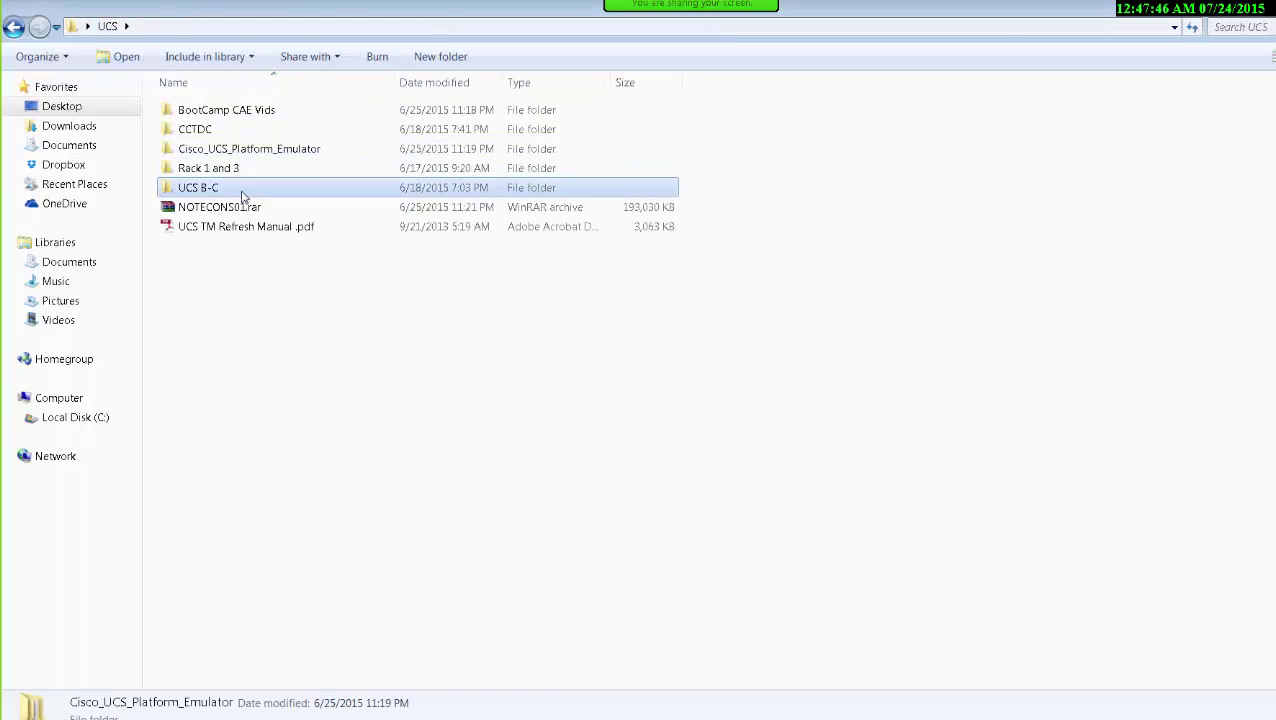
click(1224, 600)
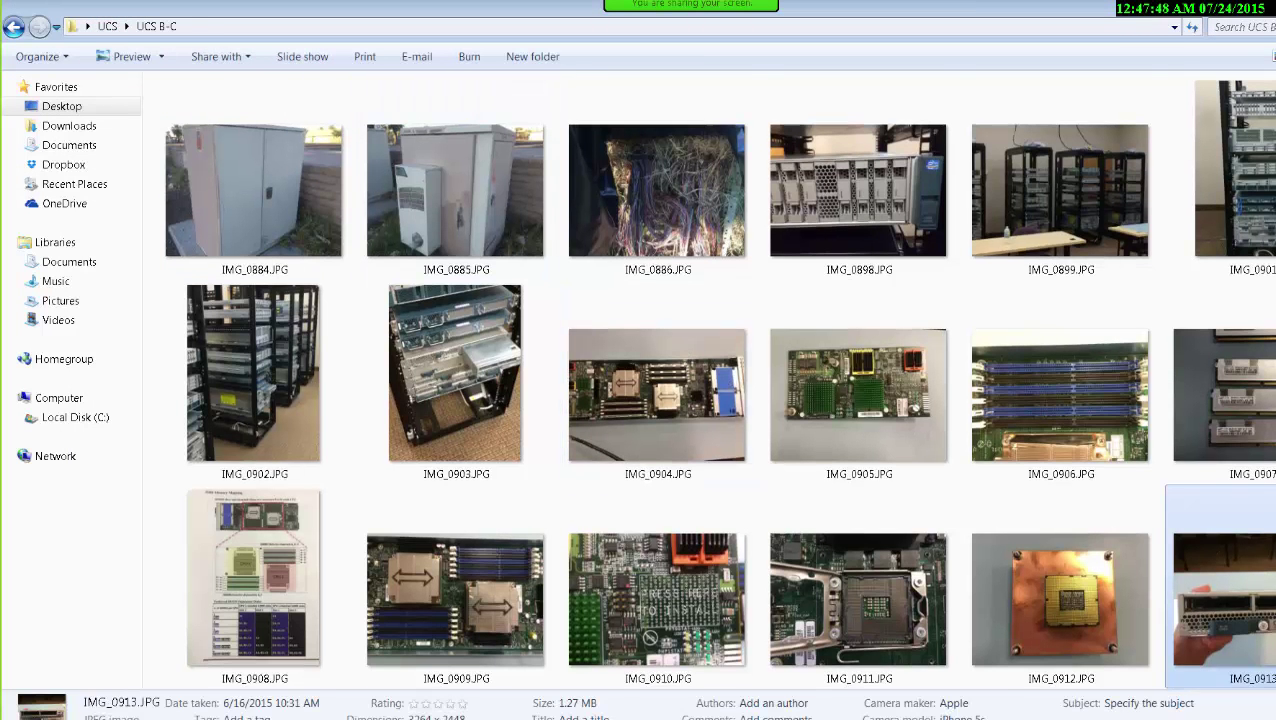
key(Down)
key(Down)
key(Down)
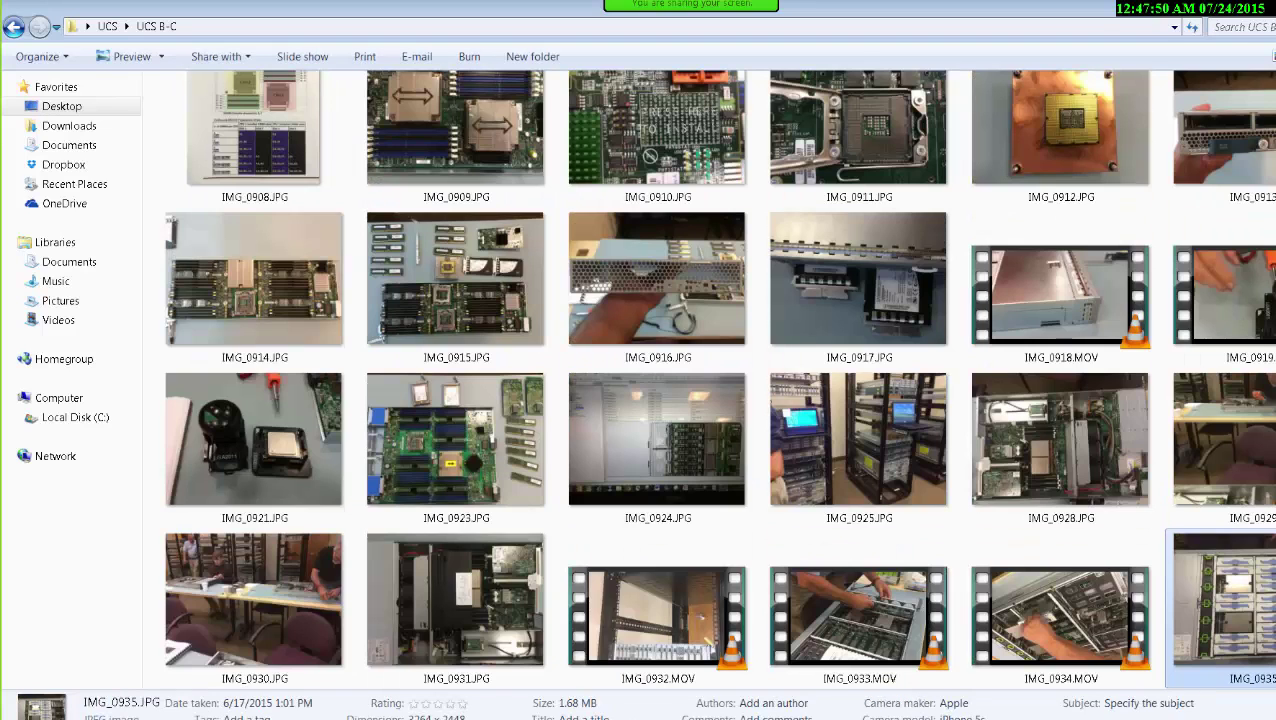
key(Down)
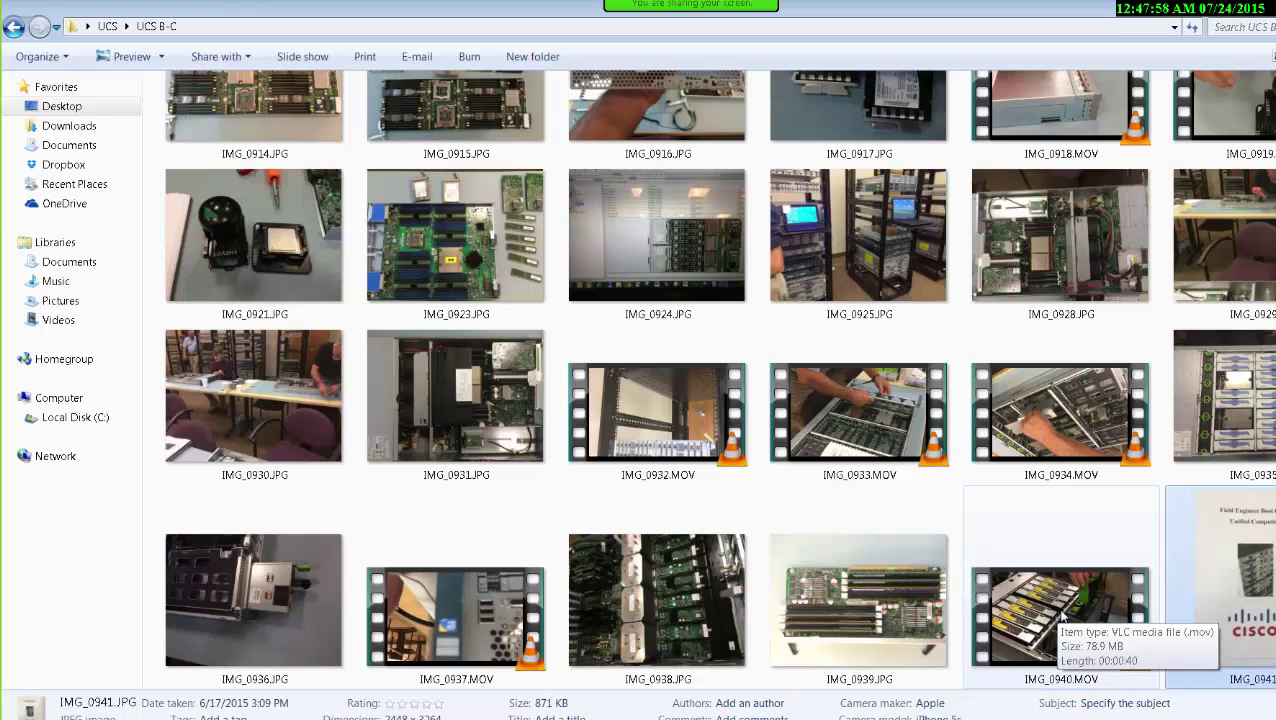
double_click(831, 420)
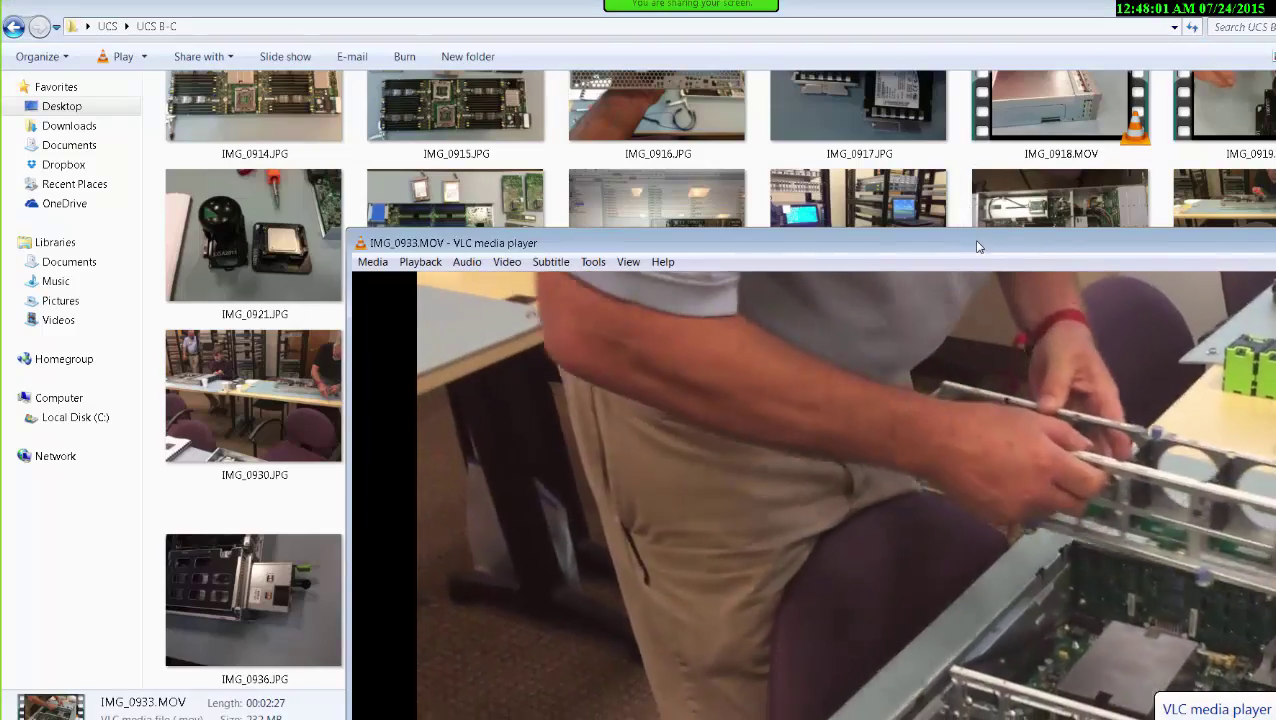
double_click(978, 244)
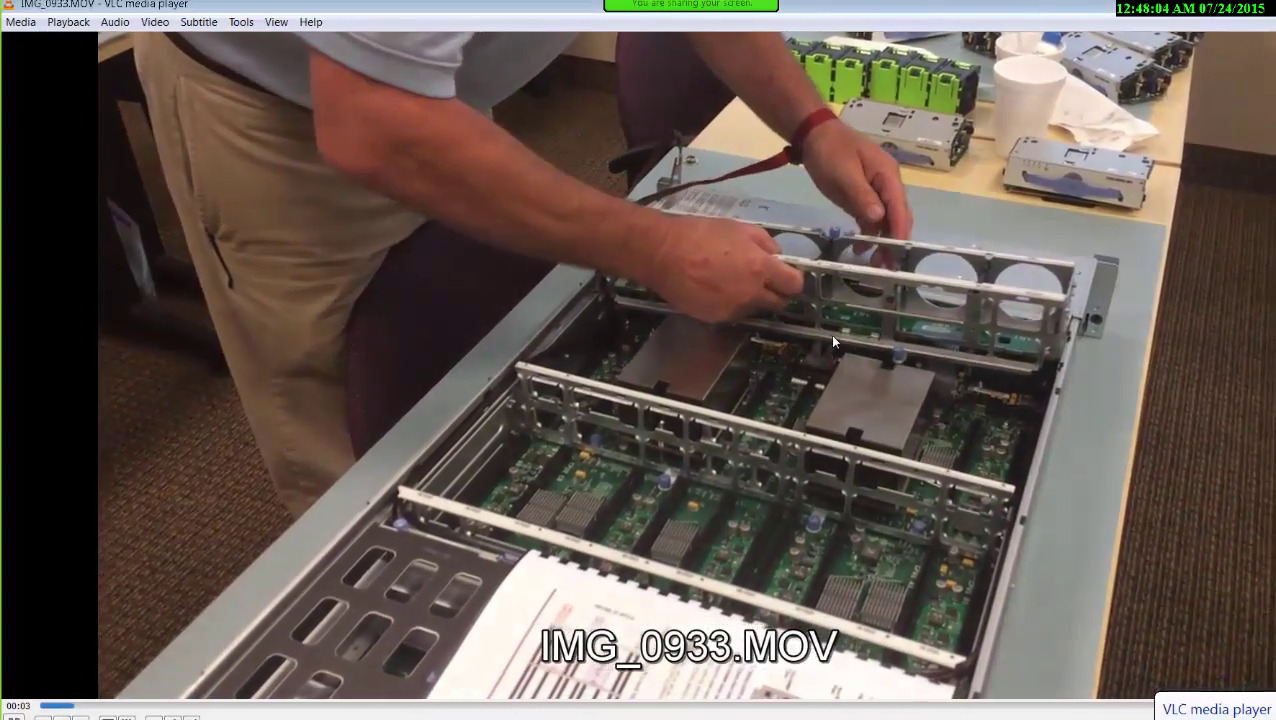
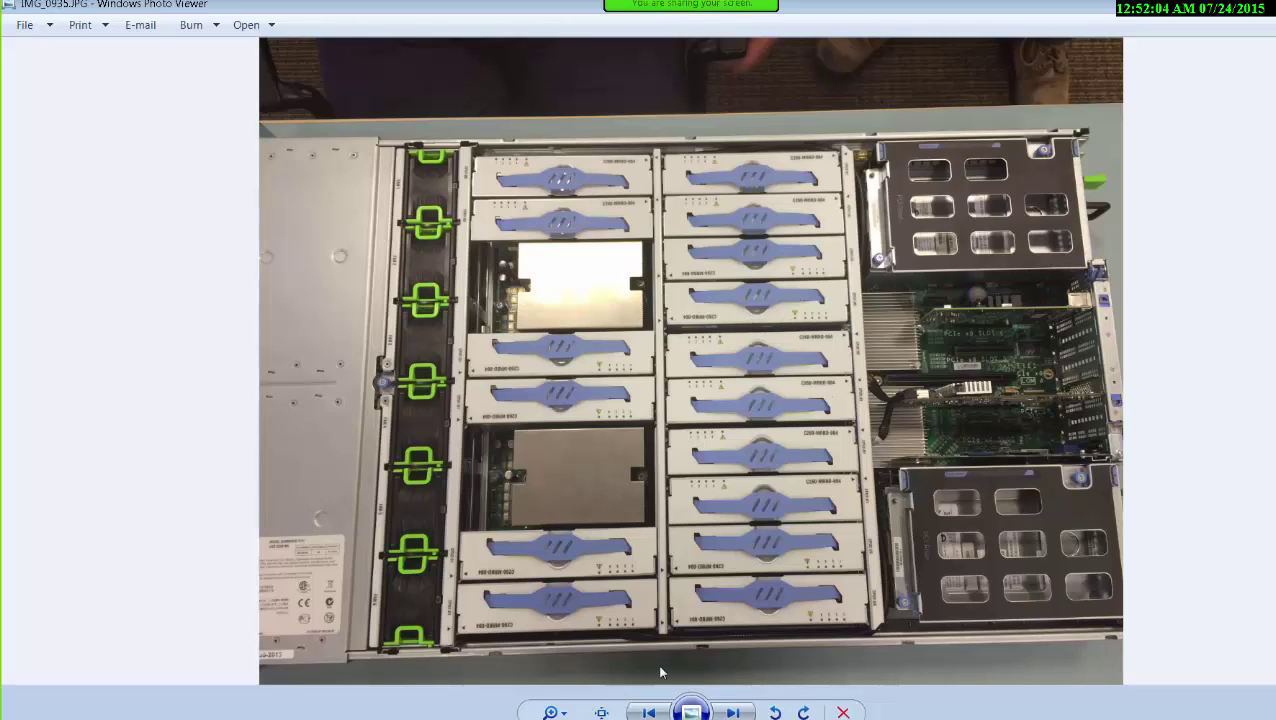
Step: Zoom far into IMG_0935 and pan down the column of memory riser modules
click(552, 710)
drag(552, 710, 550, 683)
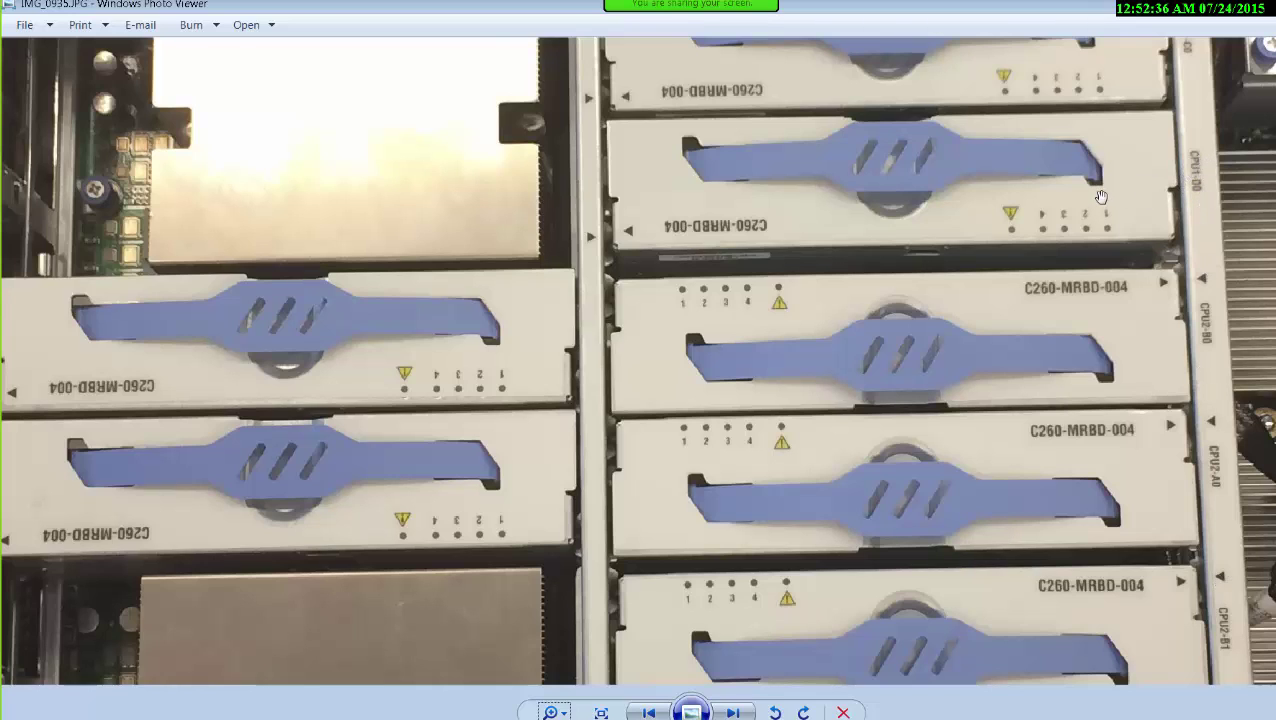
drag(1101, 197, 1090, 311)
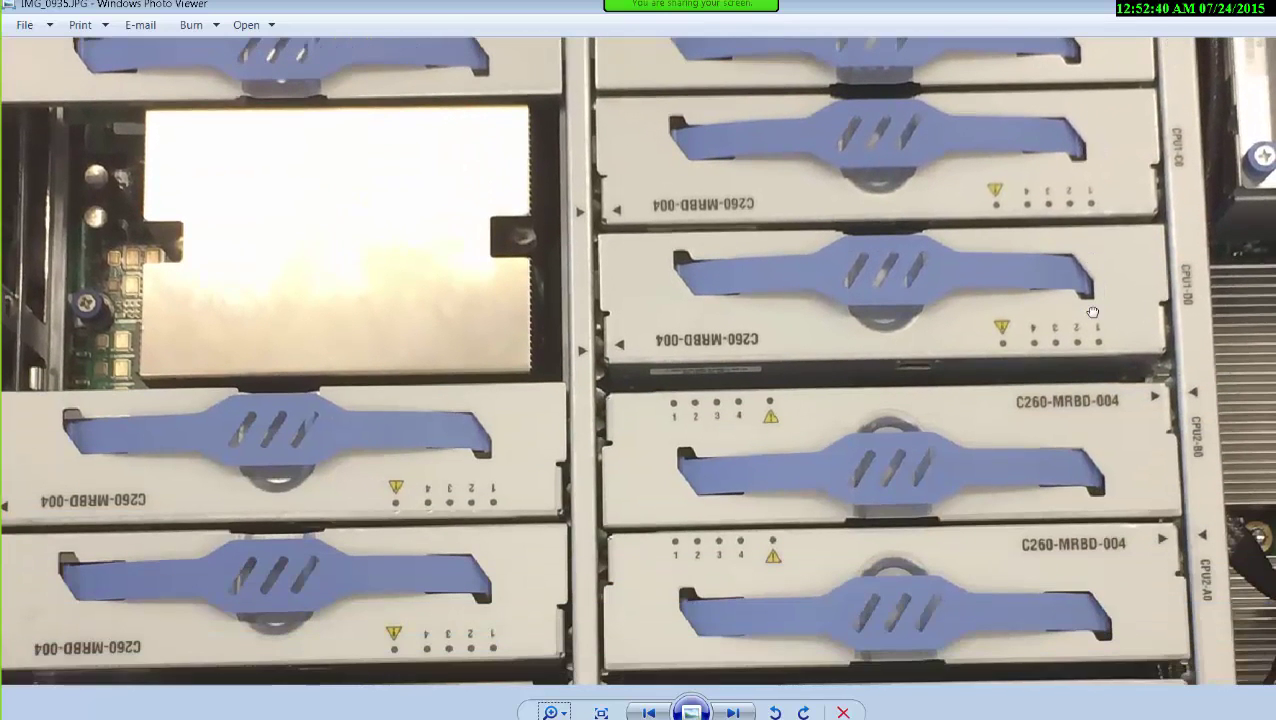
drag(1074, 500, 1066, 108)
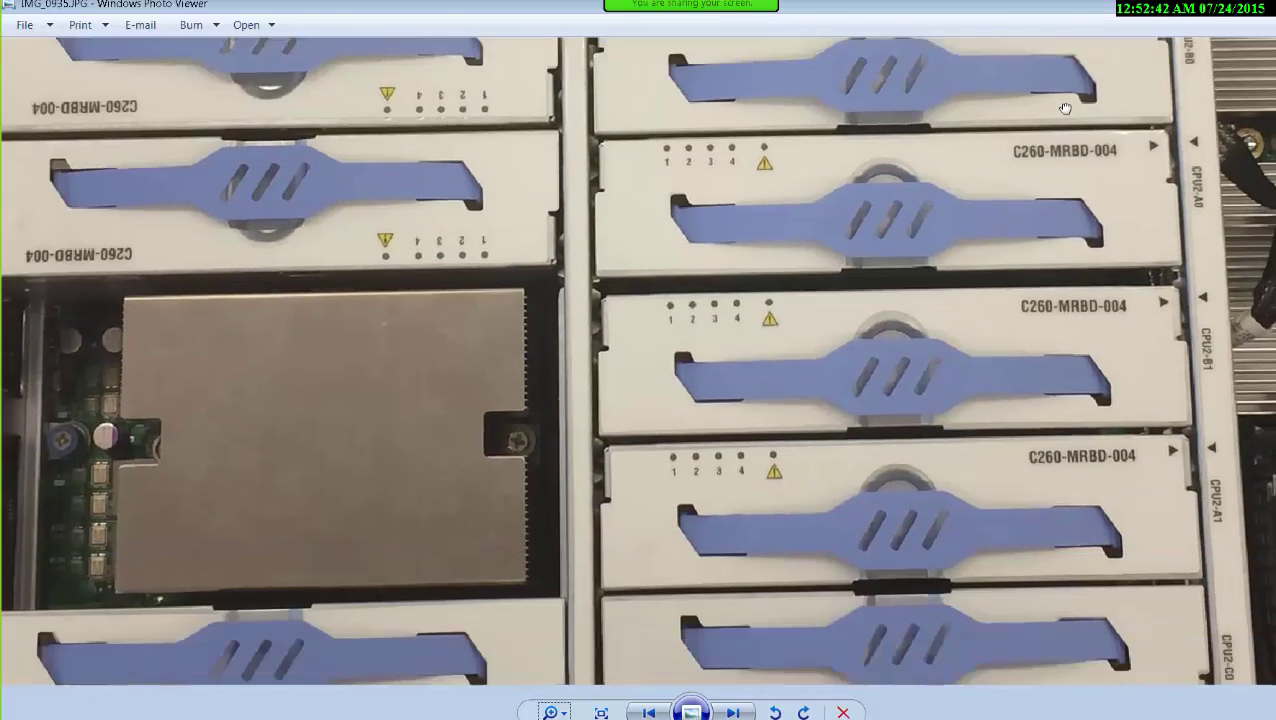
drag(1048, 353, 1052, 114)
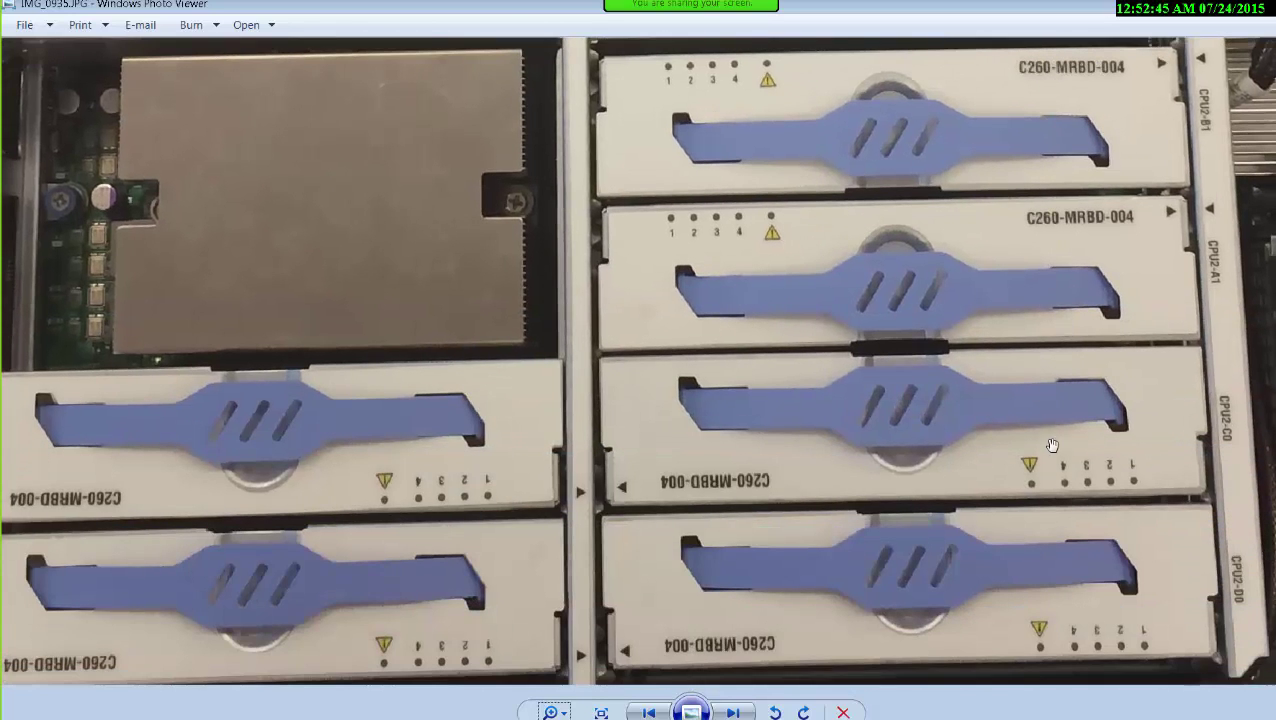
drag(1051, 447, 1190, 362)
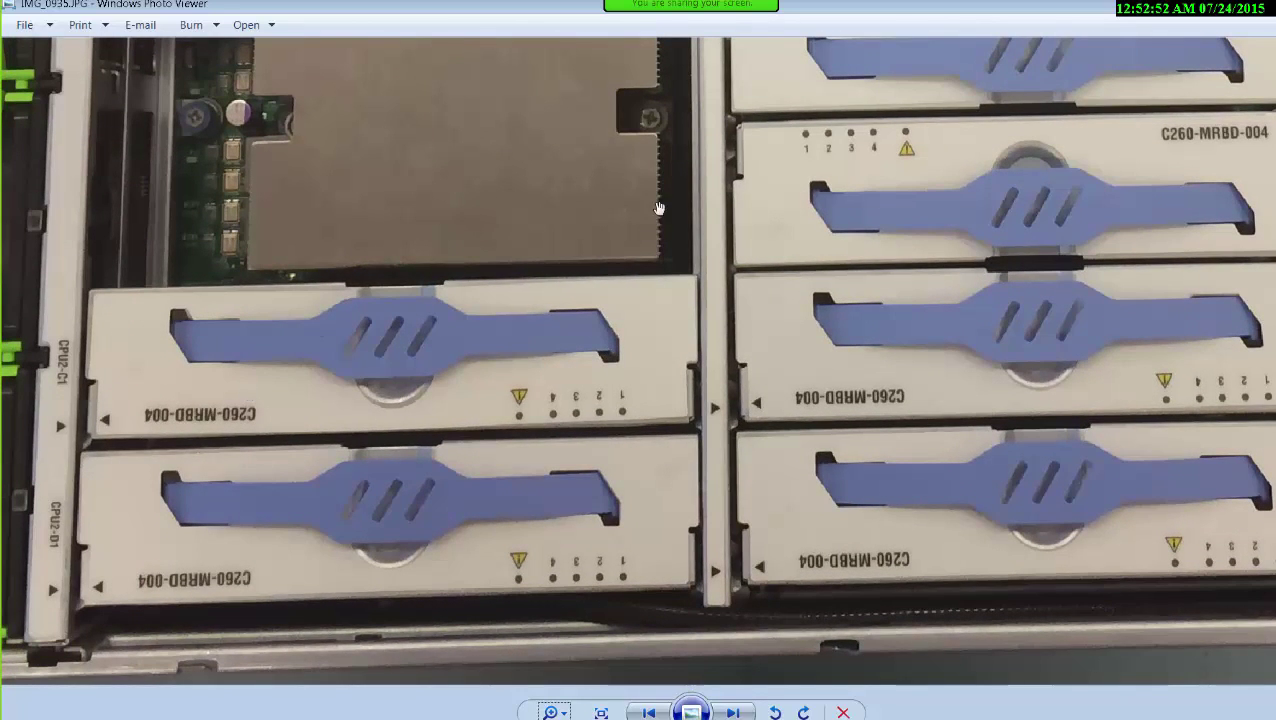
Step: Pan back up to the upper modules, then close Photo Viewer
click(733, 712)
click(733, 712)
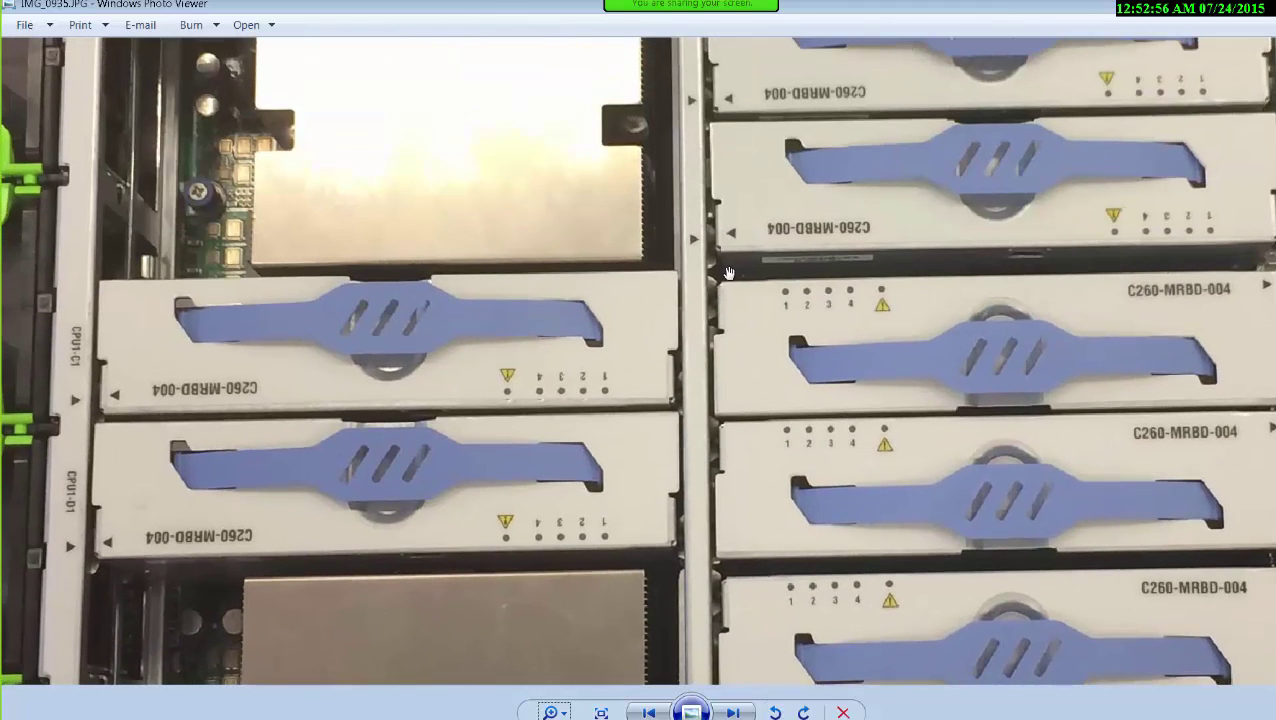
drag(727, 276, 718, 479)
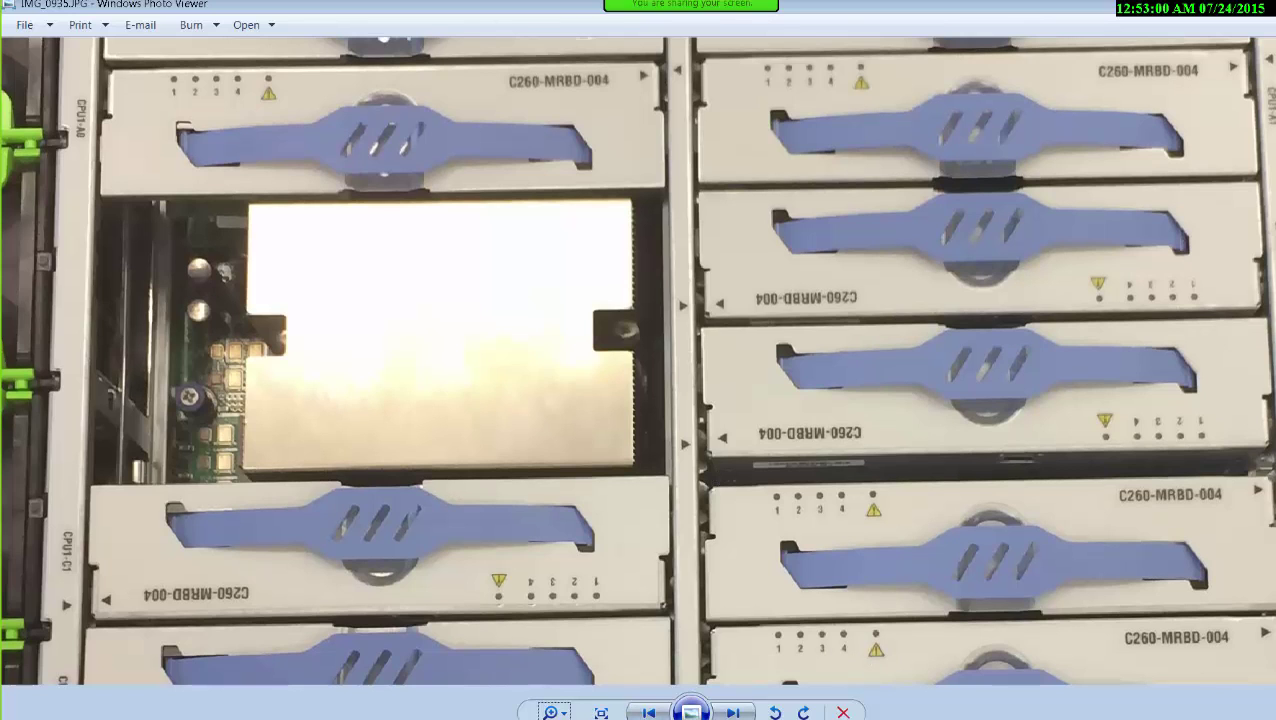
key(alt+F4)
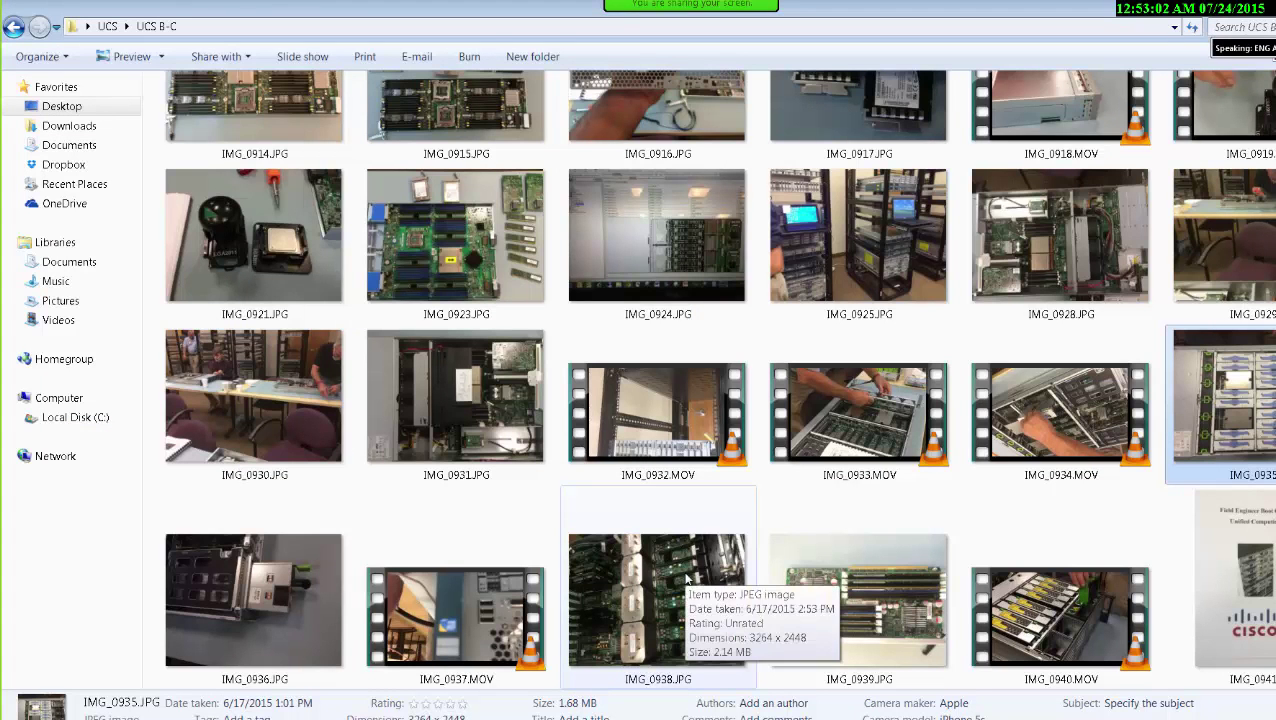
Step: Preview the IMG_0936 photo at full size and close it
click(228, 572)
double_click(228, 586)
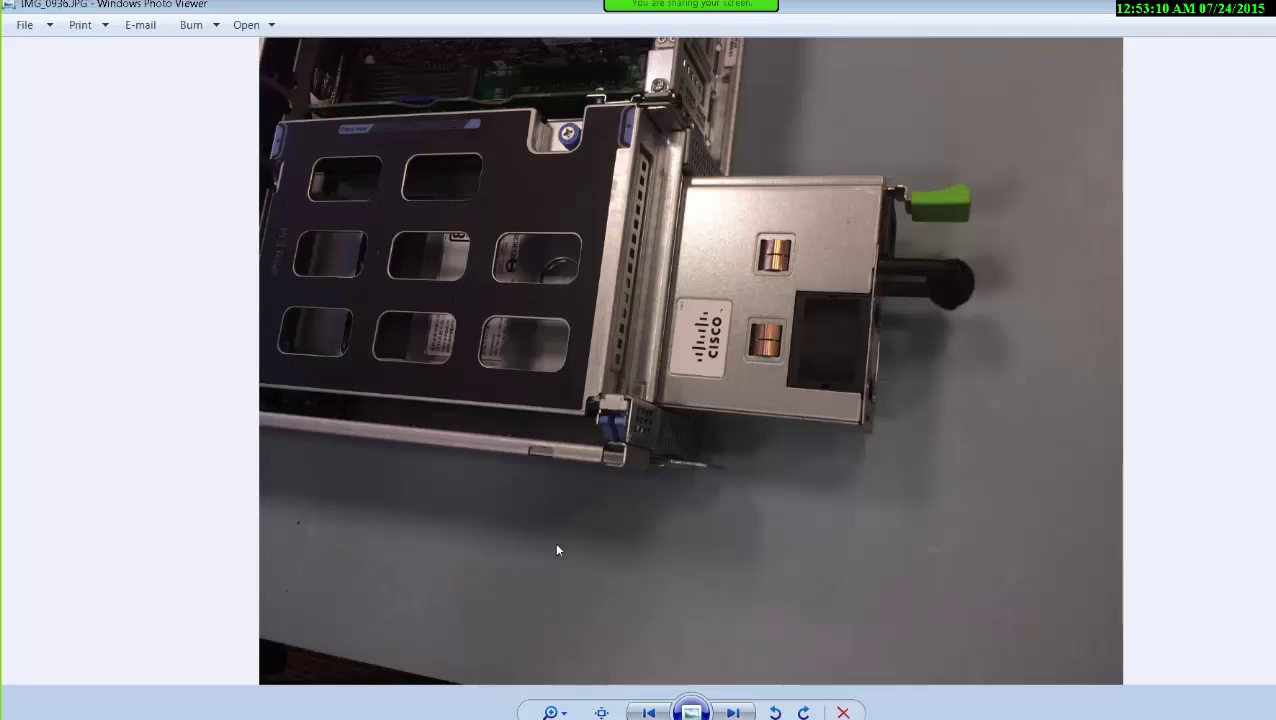
key(alt+F4)
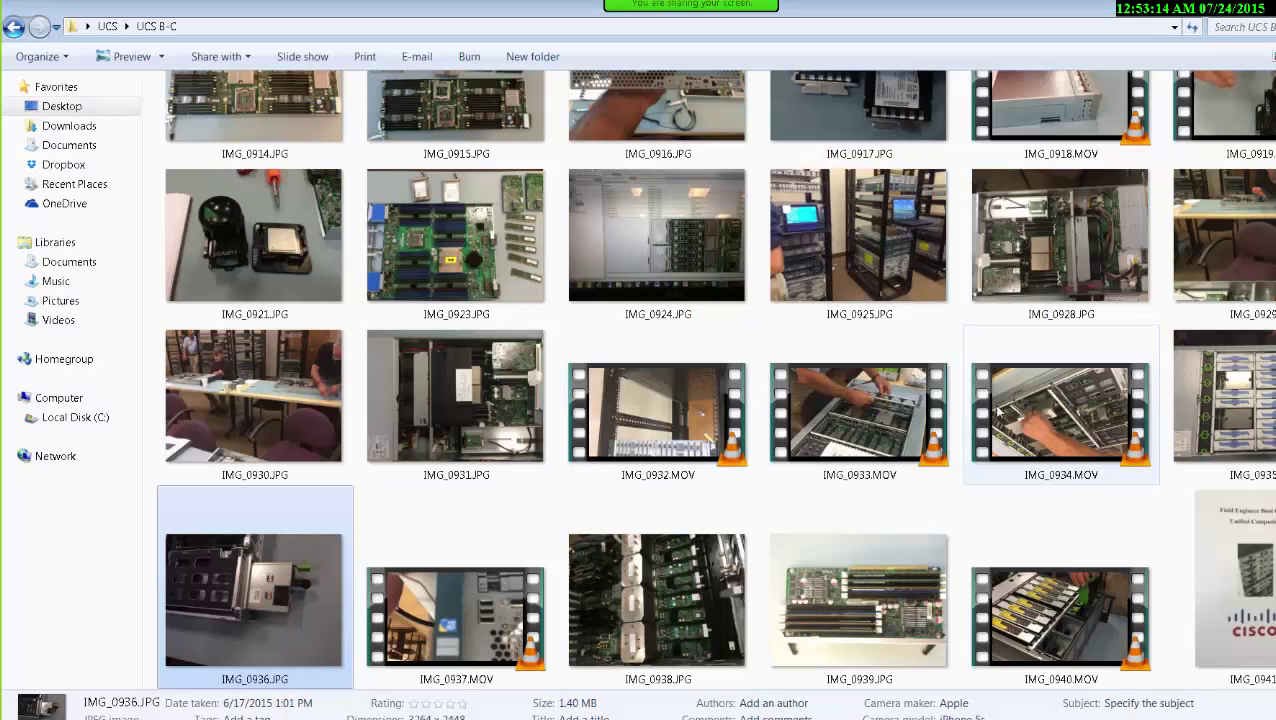
Step: Play the IMG_0932 video clip, close it, and open the IMG_0934 clip
mouse_move(997, 412)
click(672, 404)
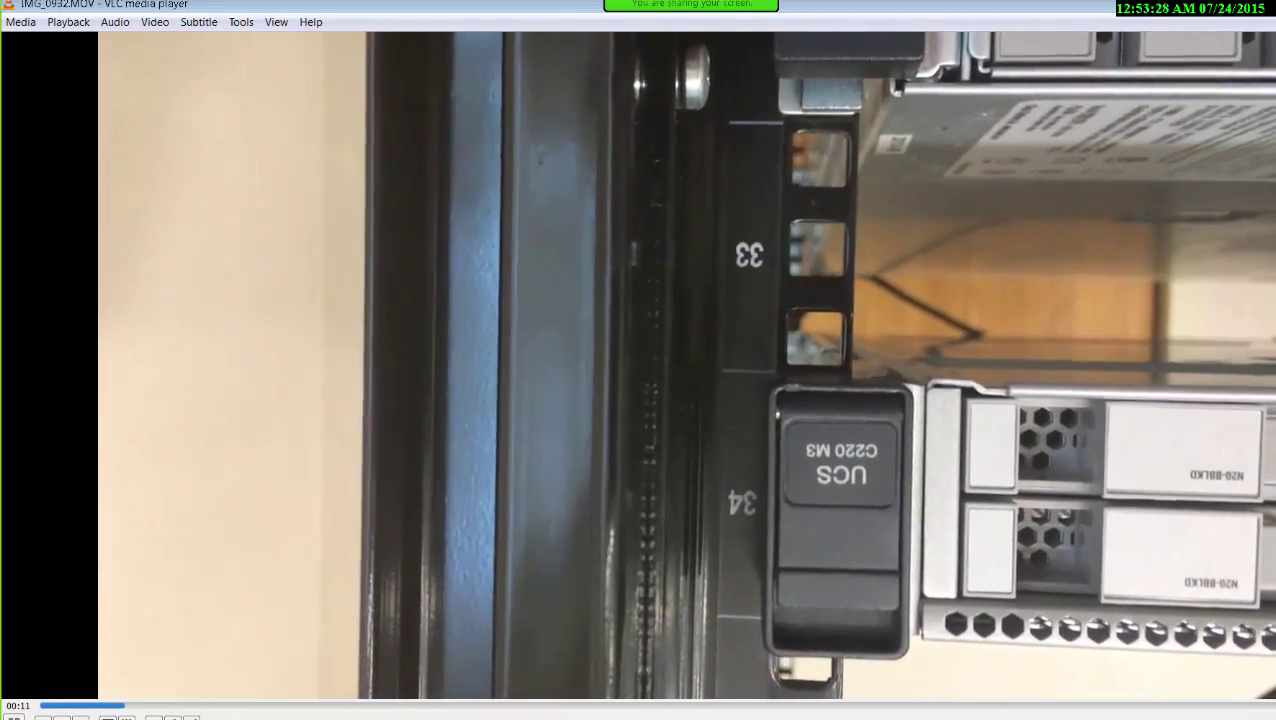
key(alt+F4)
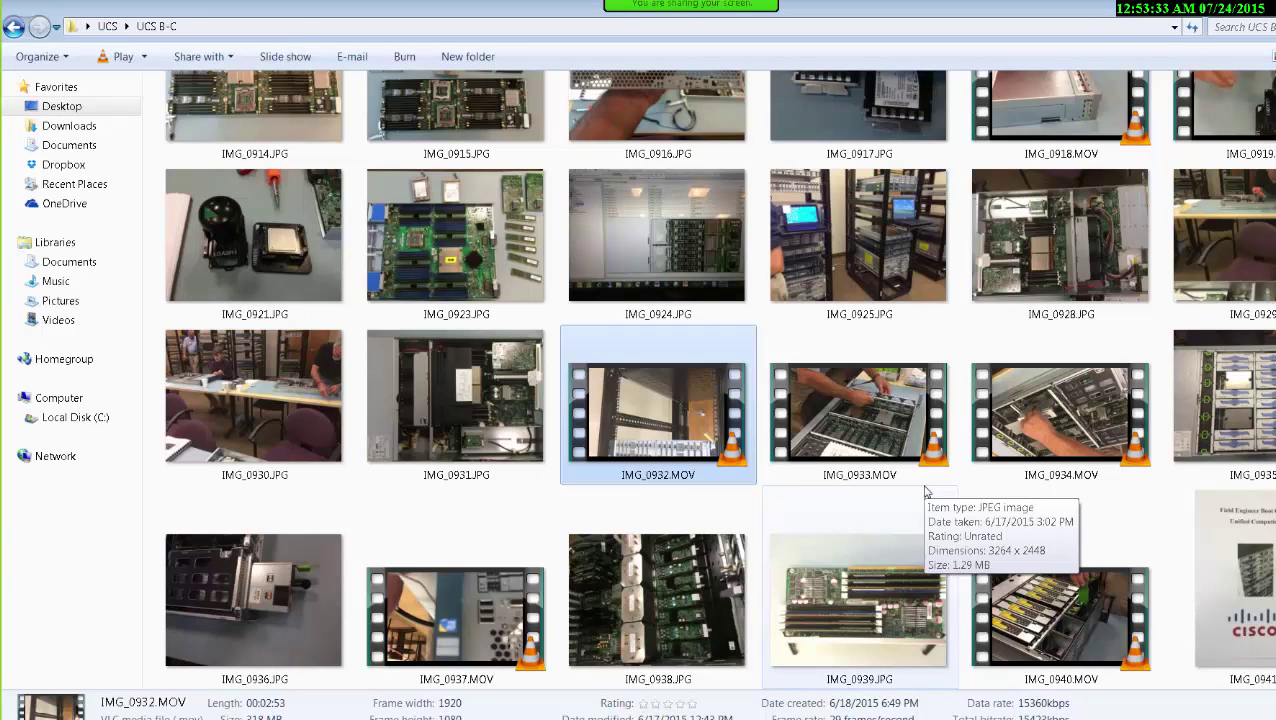
double_click(1017, 422)
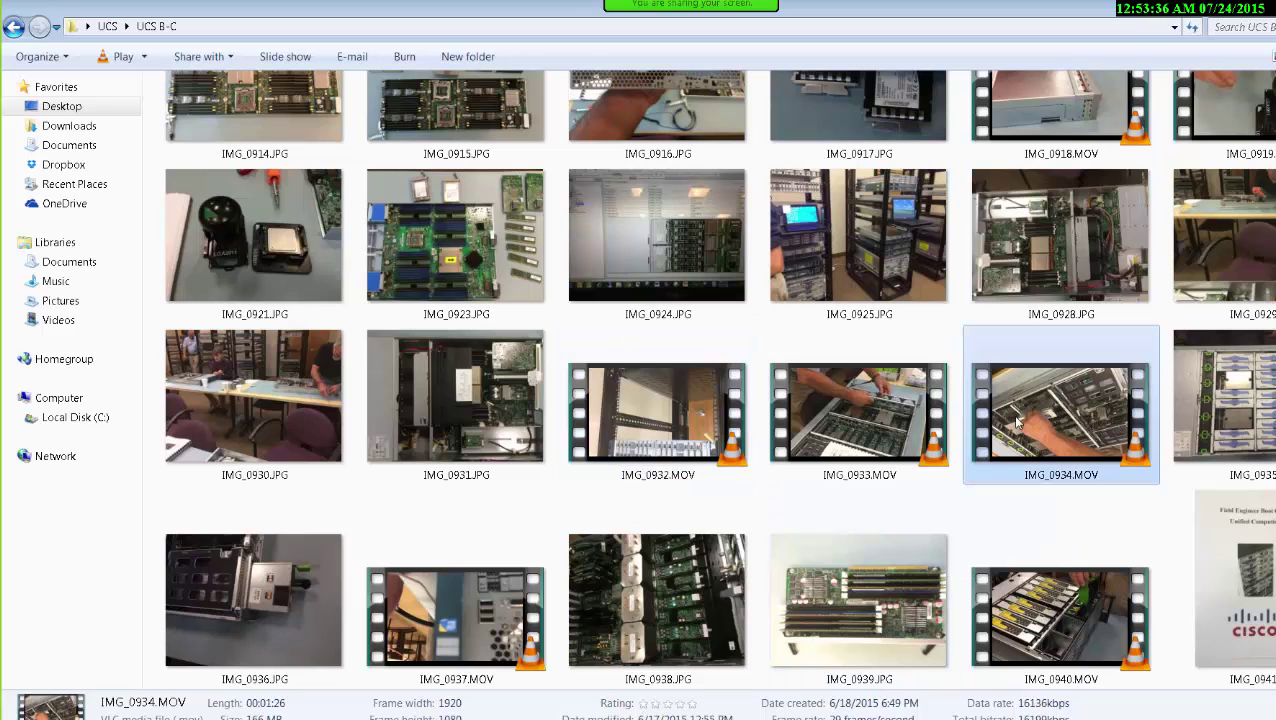
Step: Browse thumbnails from IMG_0899 to IMG_0928, then switch to the VMware emulator console
key(Up)
key(Up)
key(Up)
key(Up)
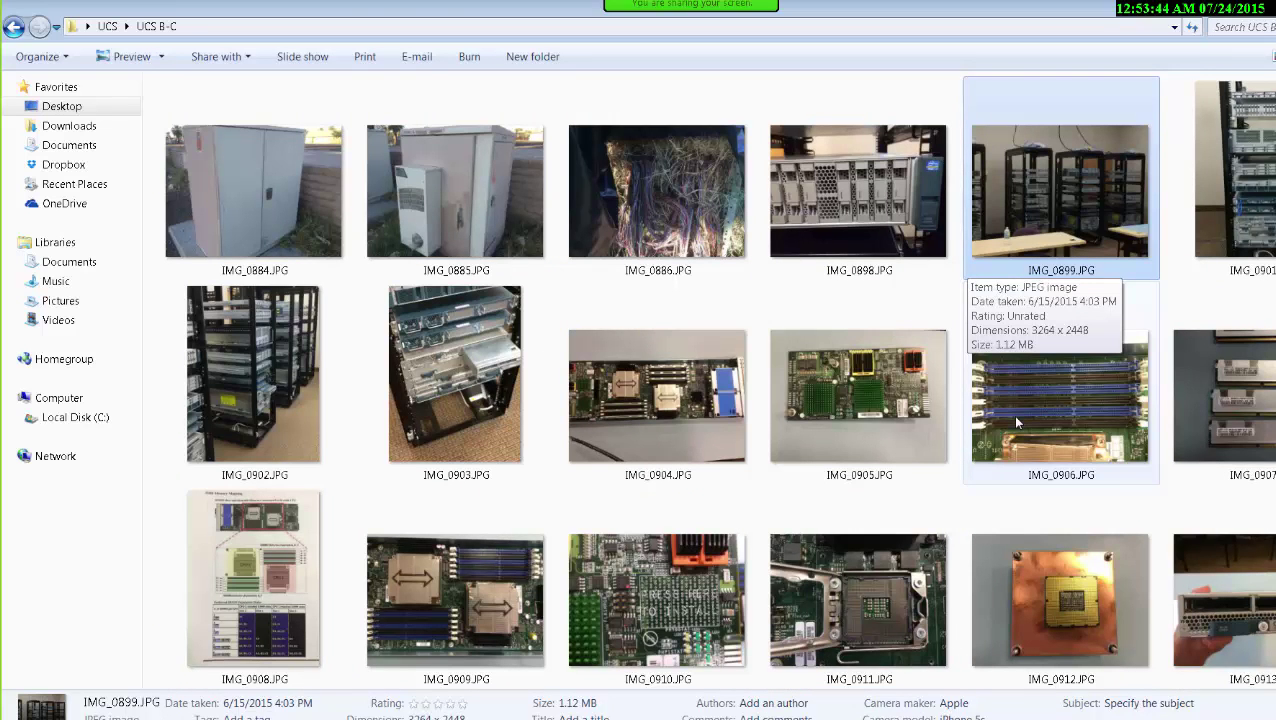
key(Down)
key(Down)
key(Down)
key(Down)
key(Down)
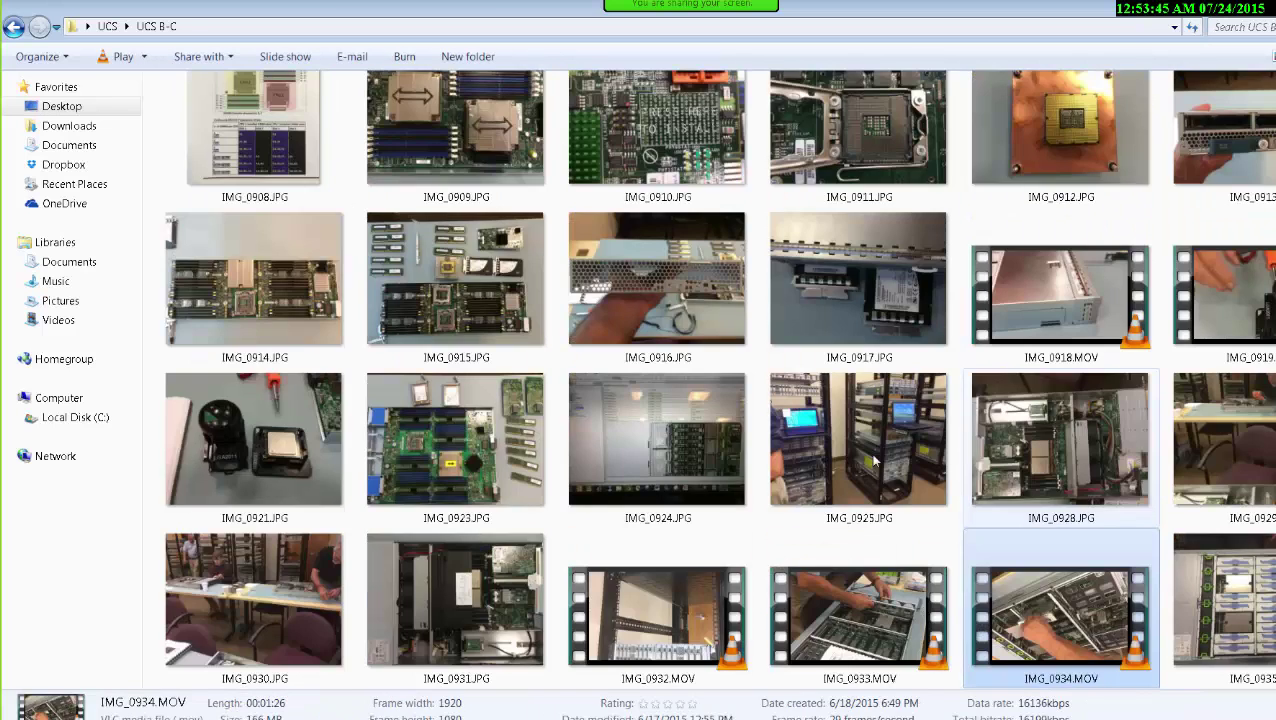
key(alt+Tab)
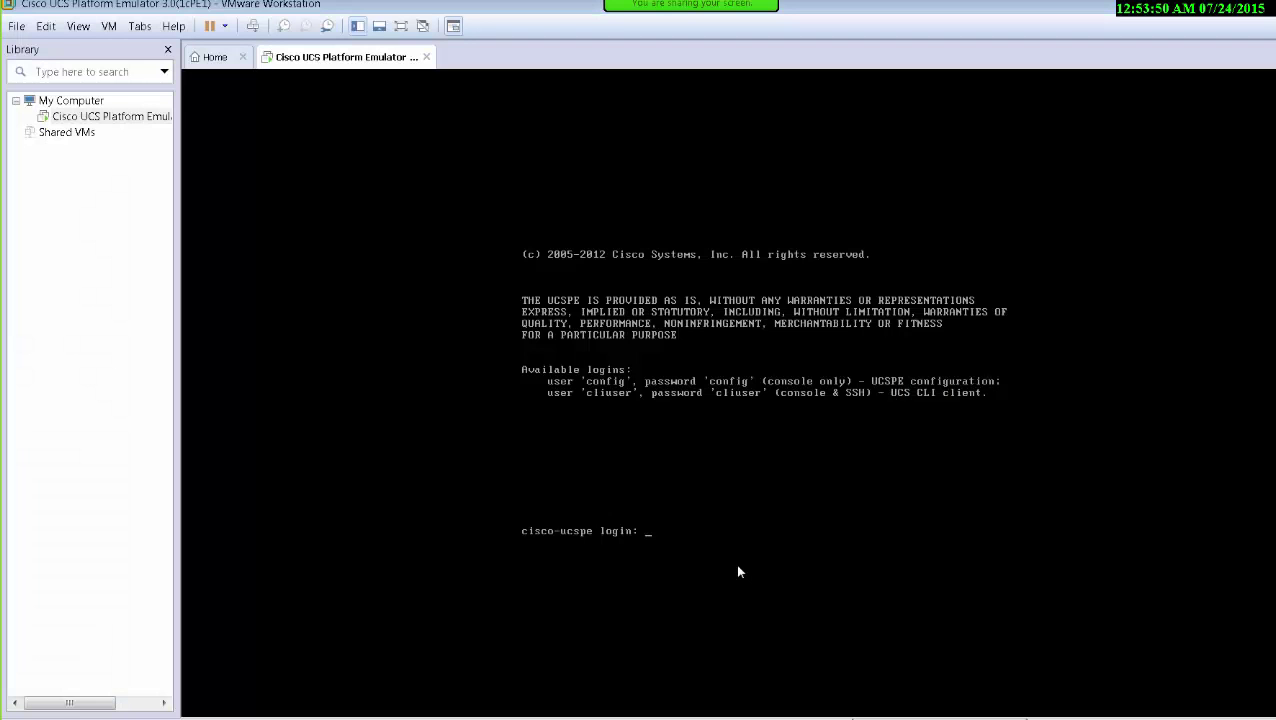
Step: Log into the emulator console as the config user with its password, then switch to Firefox
click(727, 444)
click(733, 541)
text(config)
key(Return)
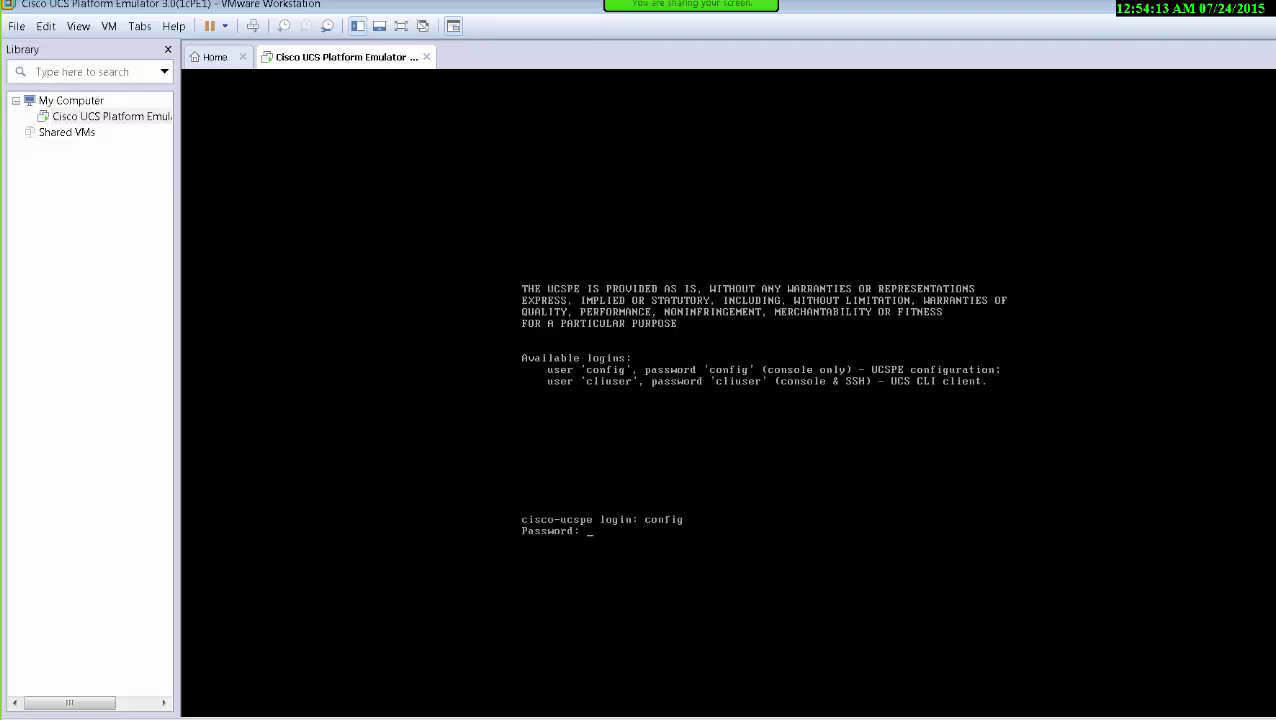
text(config)
key(Return)
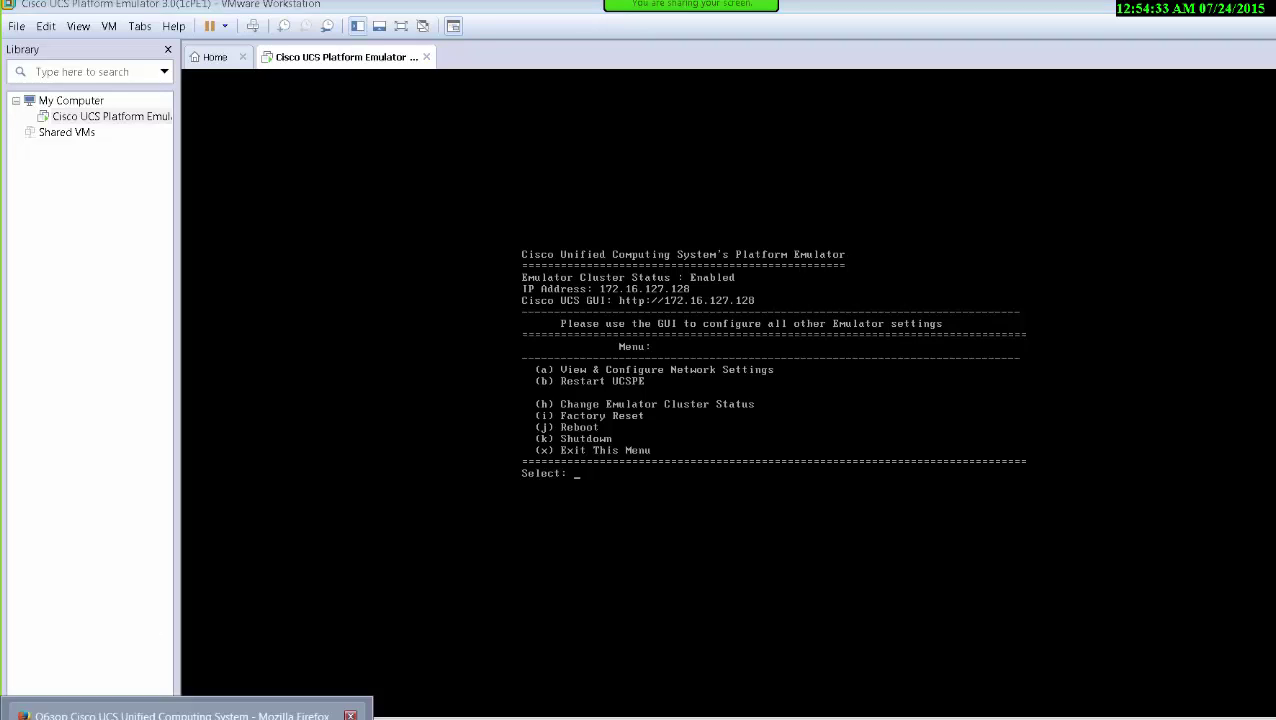
click(60, 713)
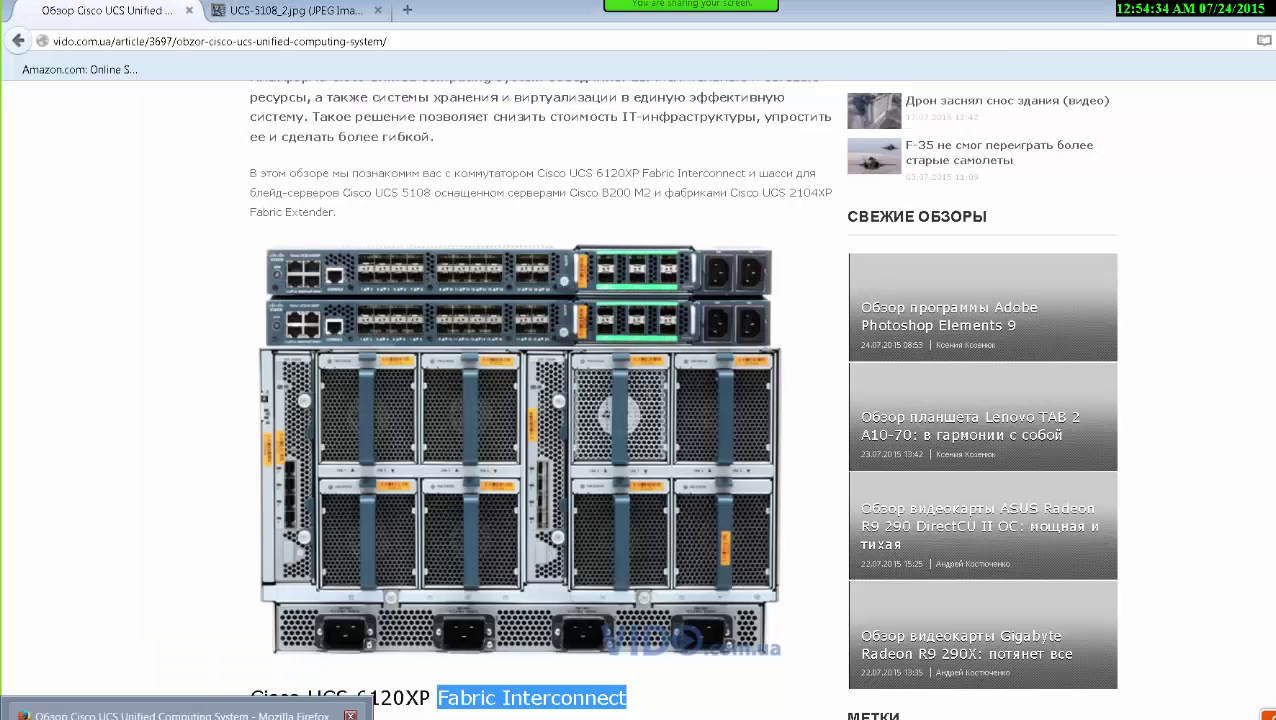
Step: In a new tab of a restored Firefox window, load 172.16.127.128
click(407, 10)
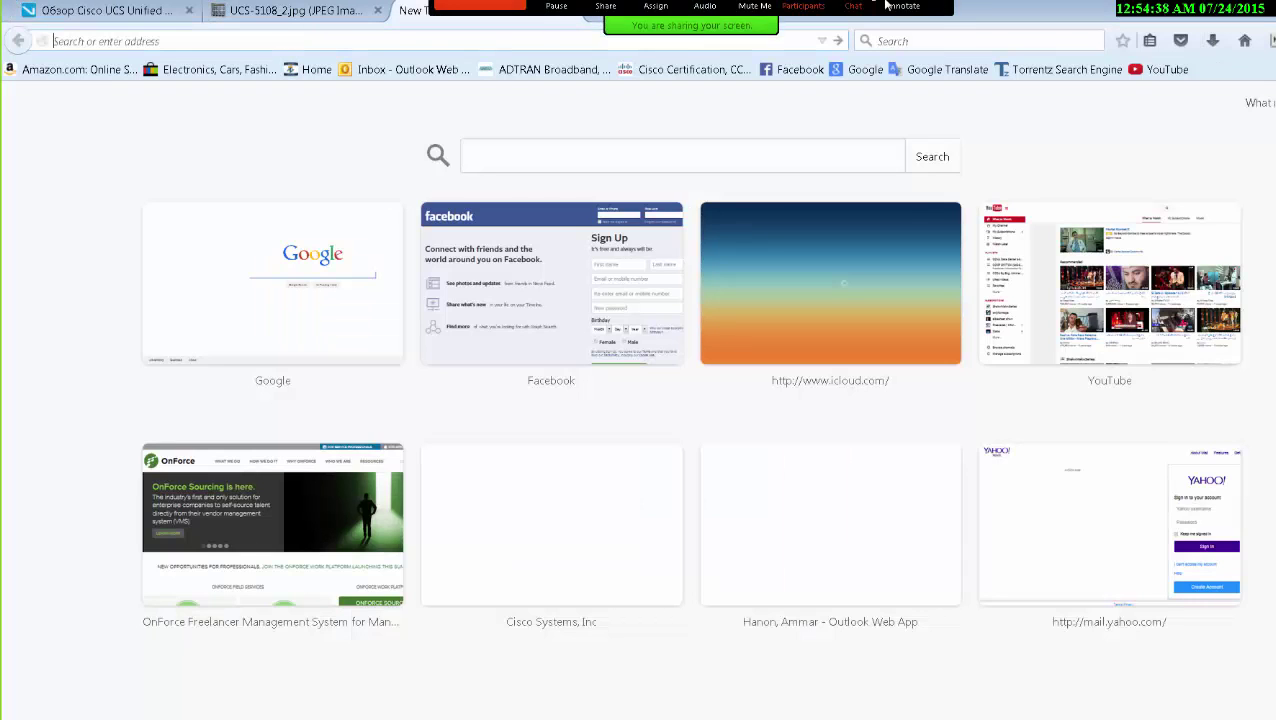
drag(1121, 10, 893, 435)
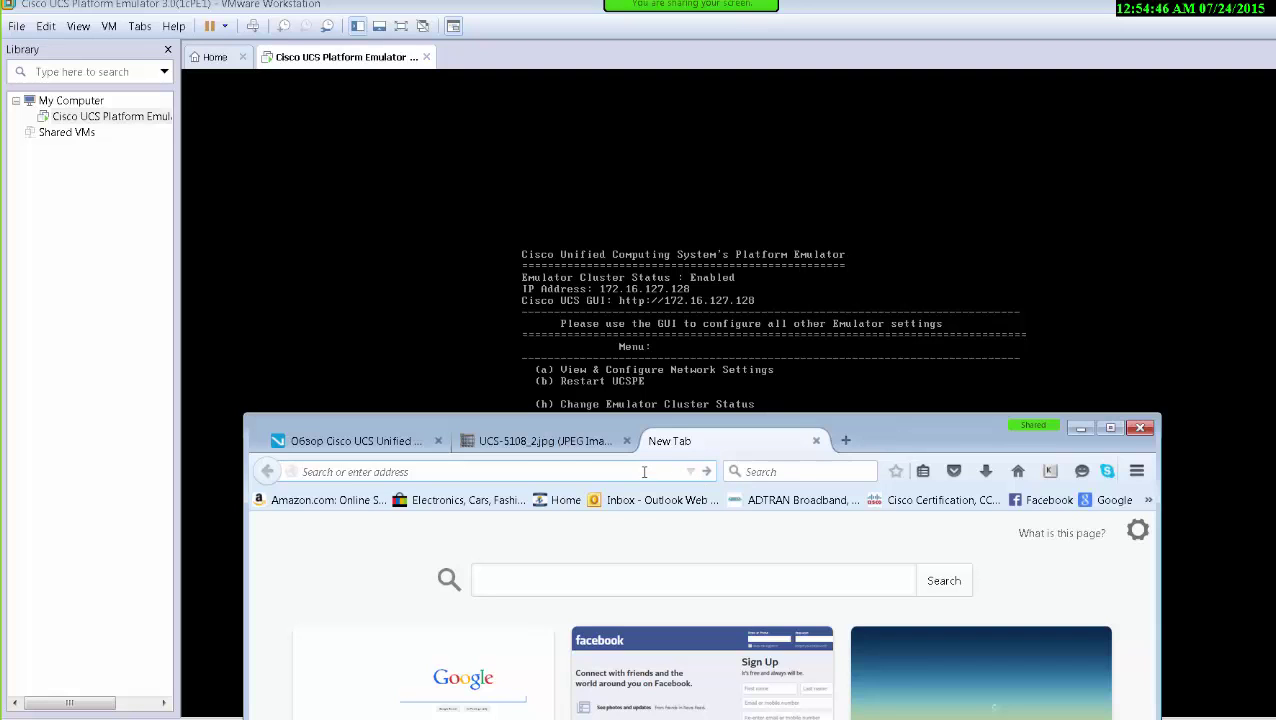
text(17)
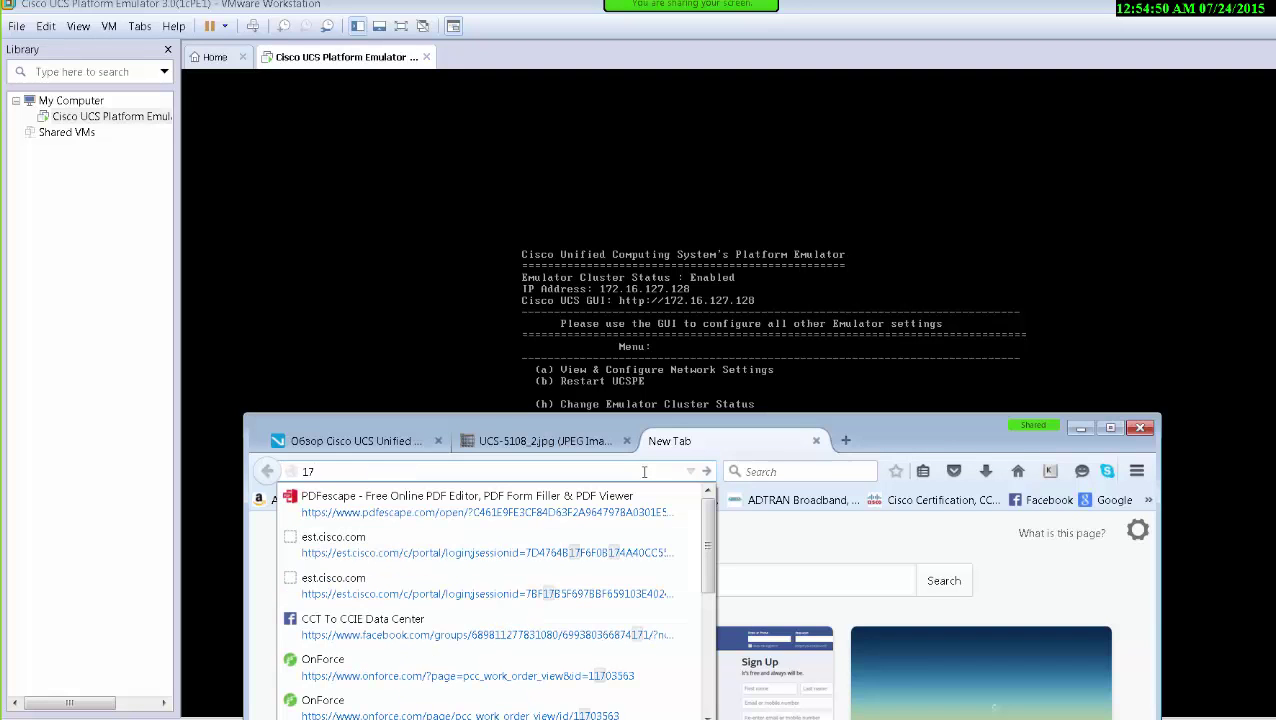
text(2.)
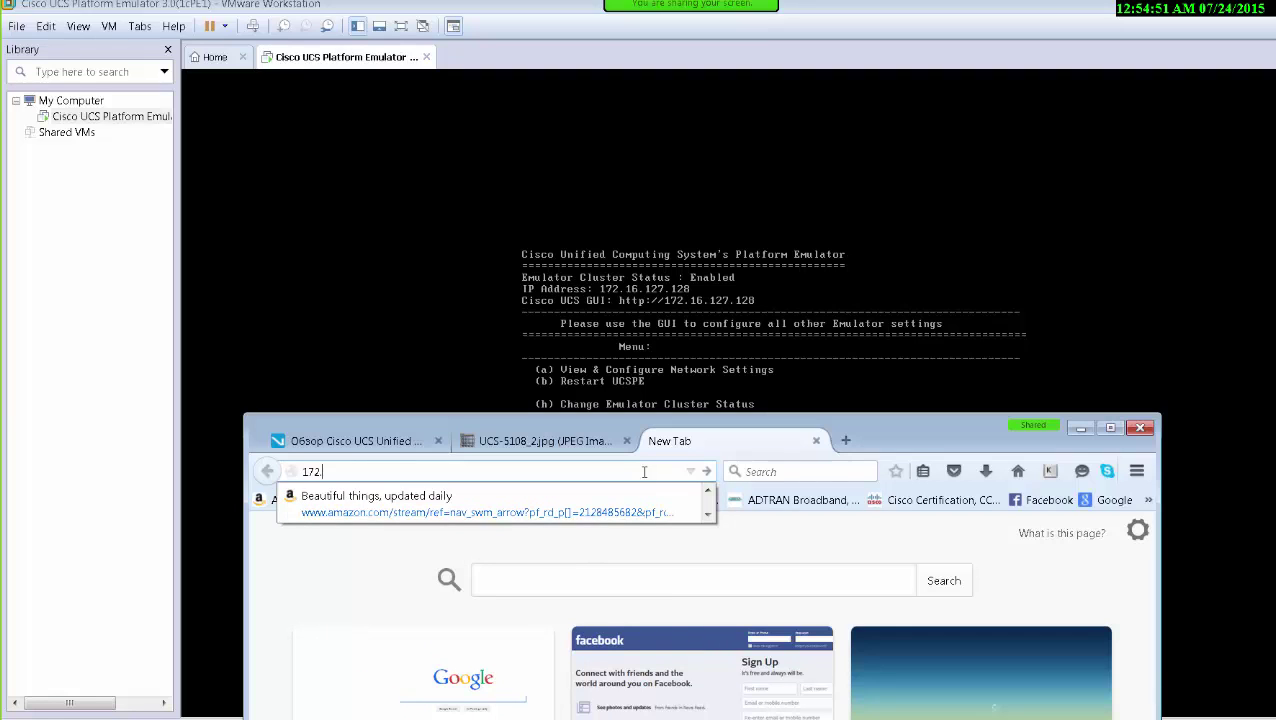
text(16)
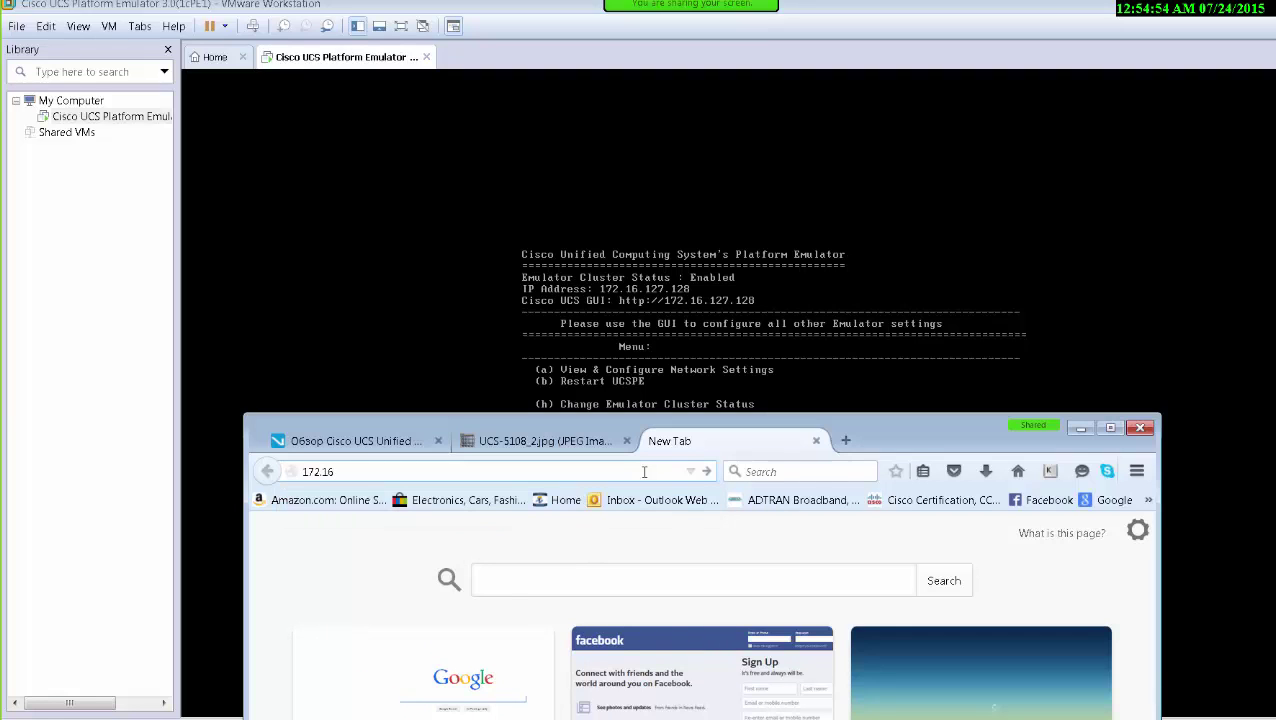
text(.127.128)
key(Return)
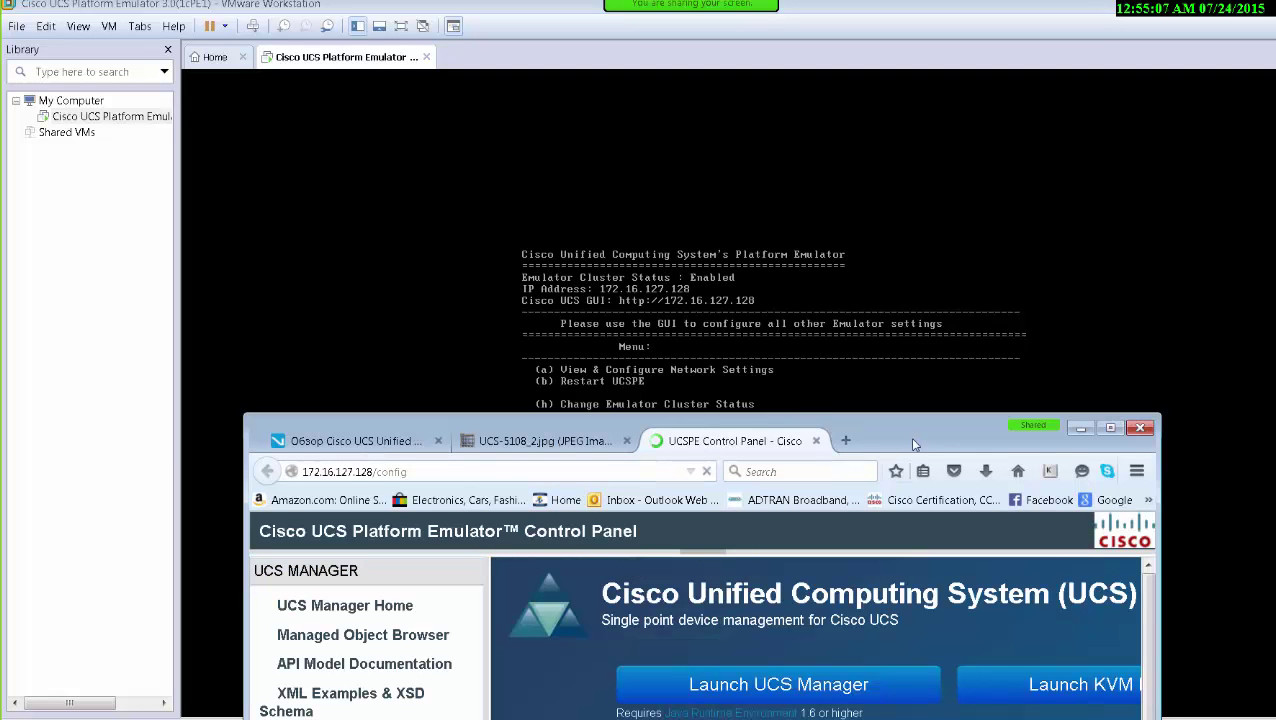
Step: Maximize Firefox and launch UCS Manager from the Emulator Control Panel
double_click(913, 434)
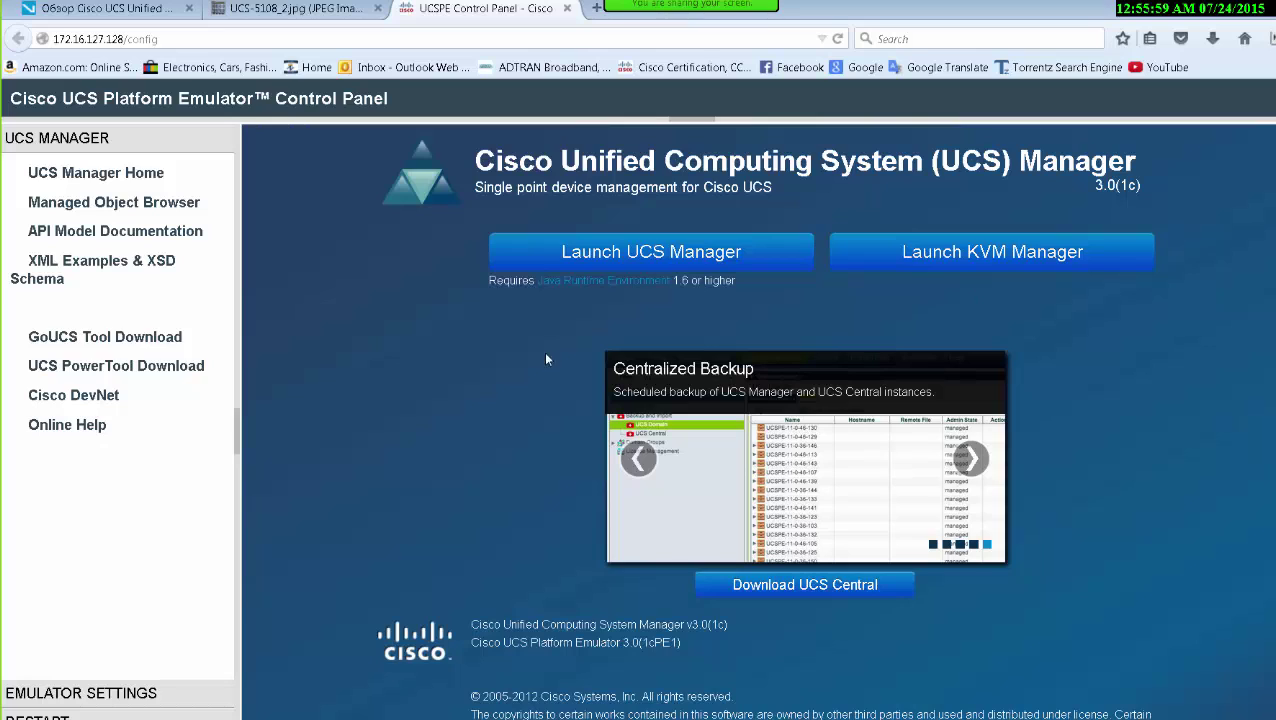
click(633, 265)
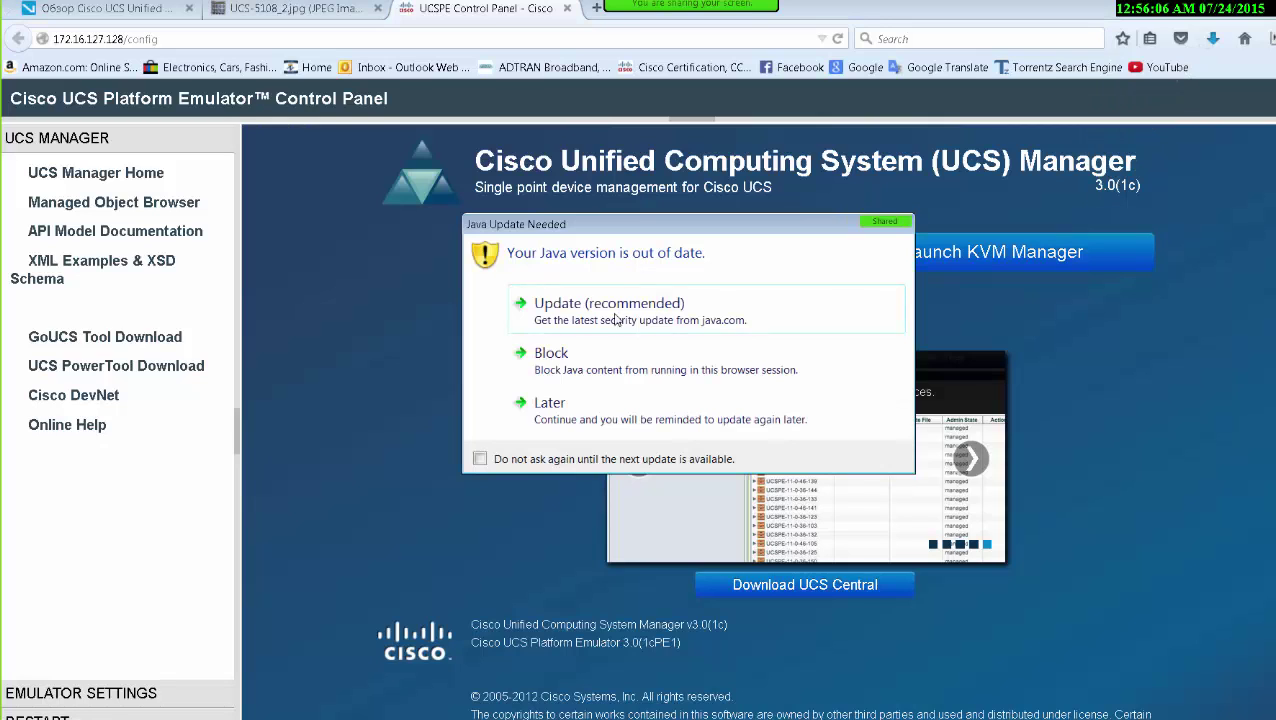
Step: Postpone the Java update and allow the UCS Manager application to run
click(596, 419)
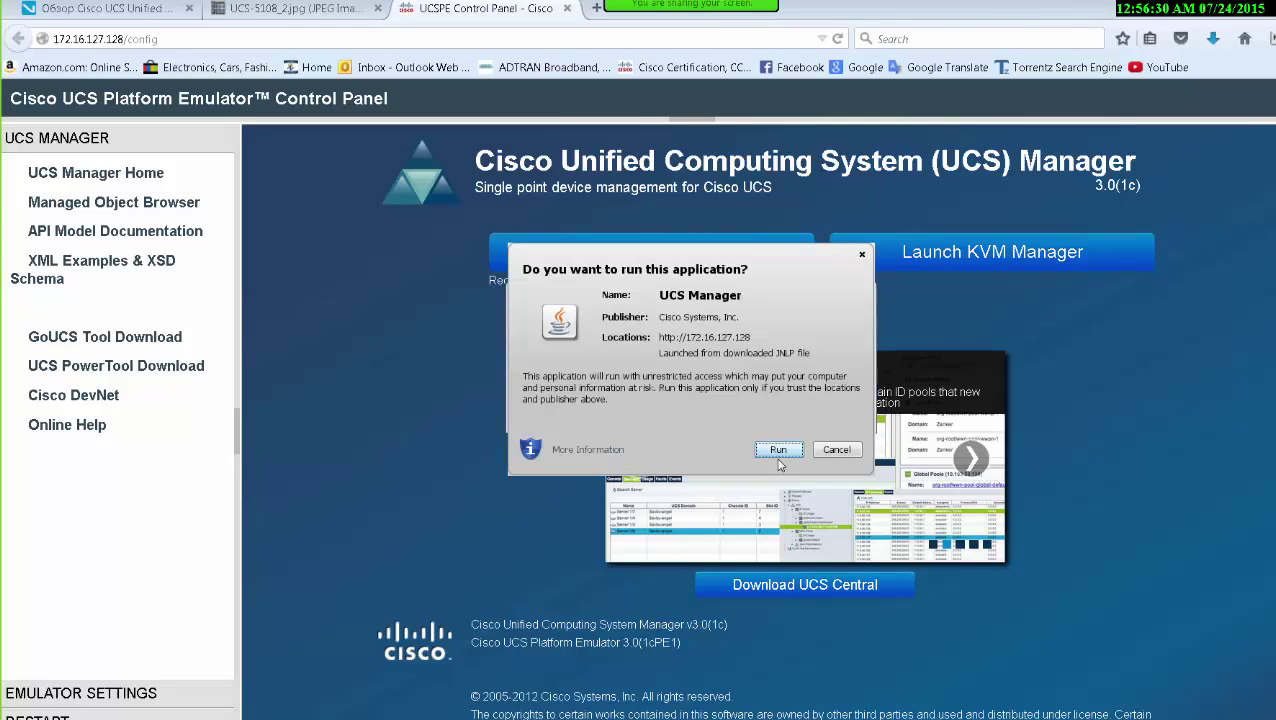
click(779, 451)
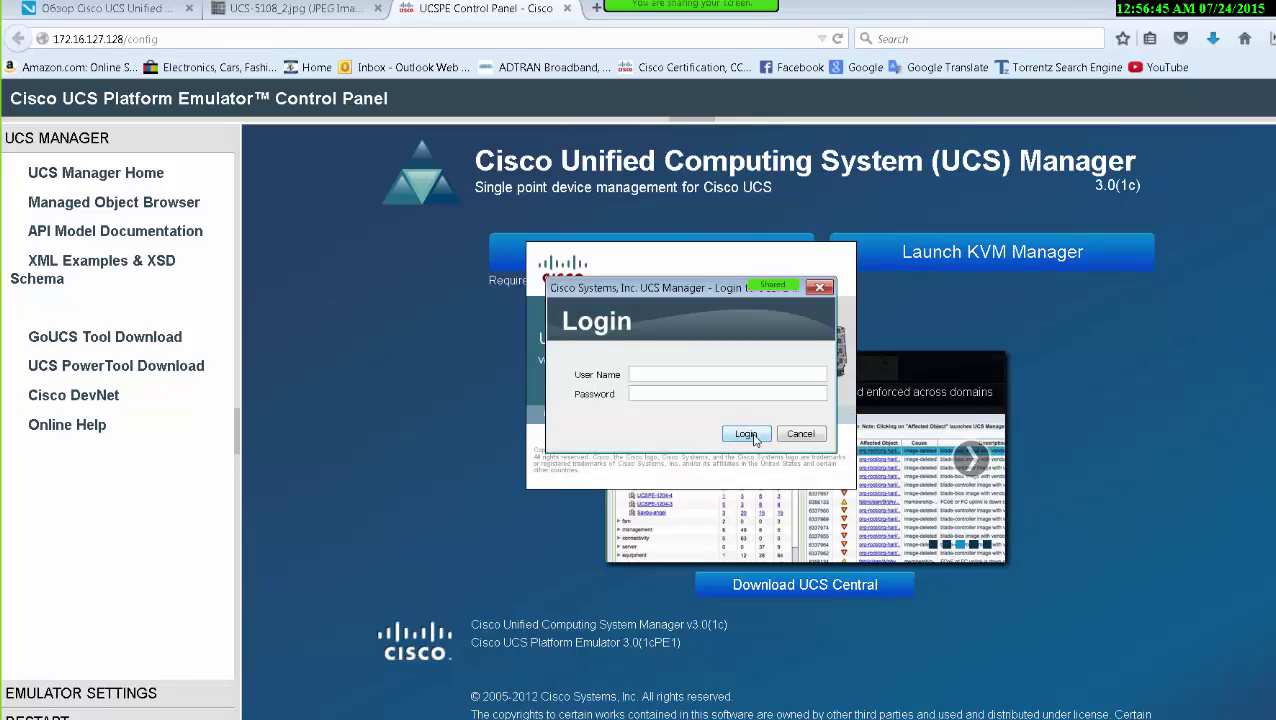
Step: Log into UCS Manager and maximize its window to full screen
click(747, 434)
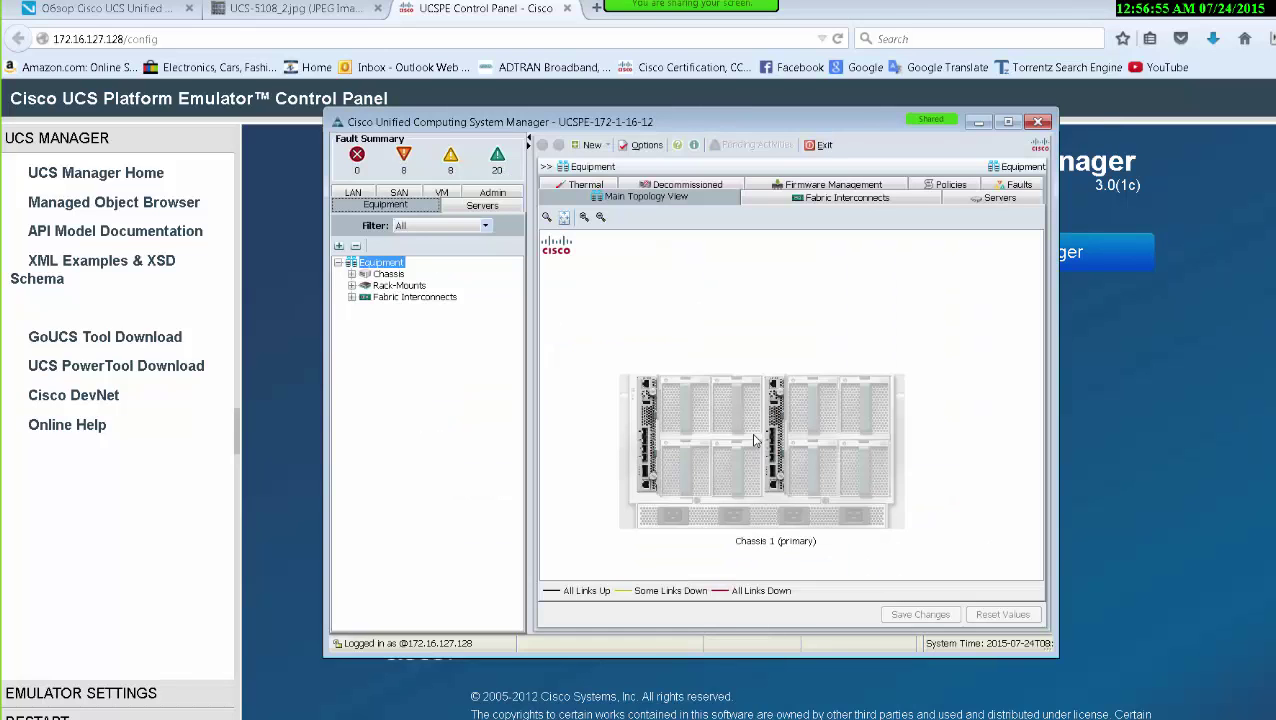
click(1010, 123)
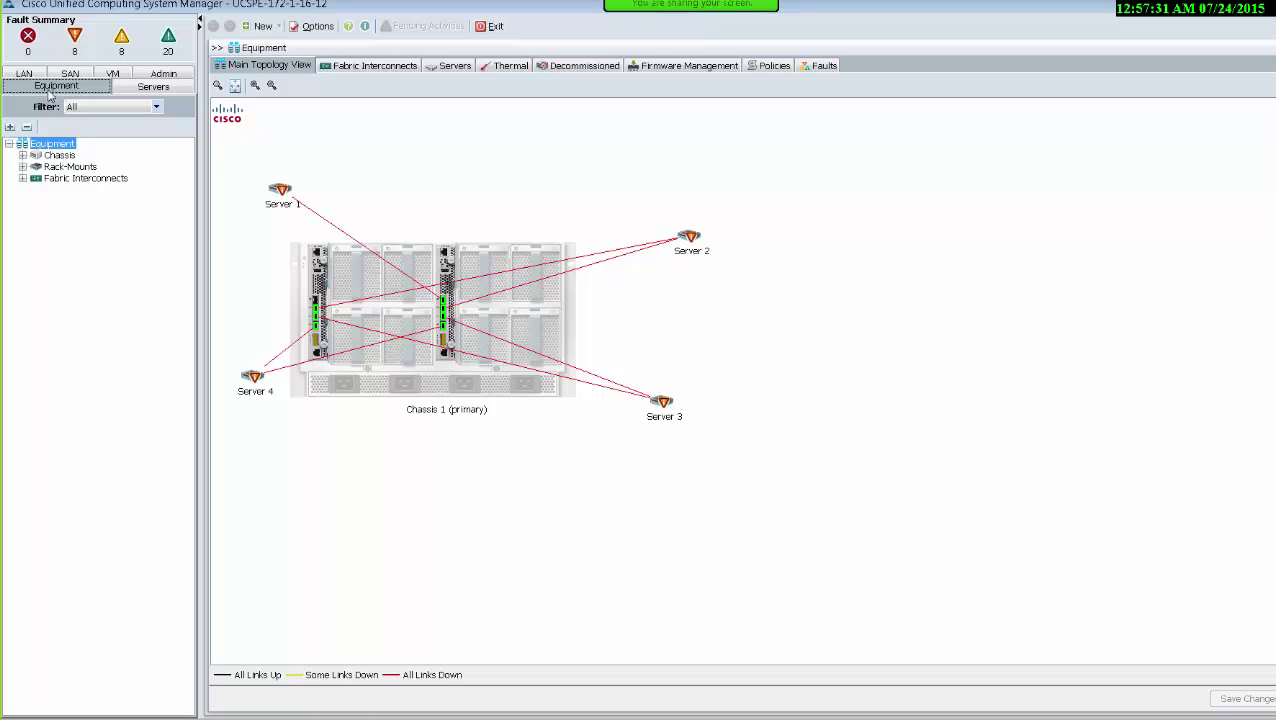
Step: Expand Chassis in the Equipment tab and select Chassis 1 (primary) to see its General details
click(54, 156)
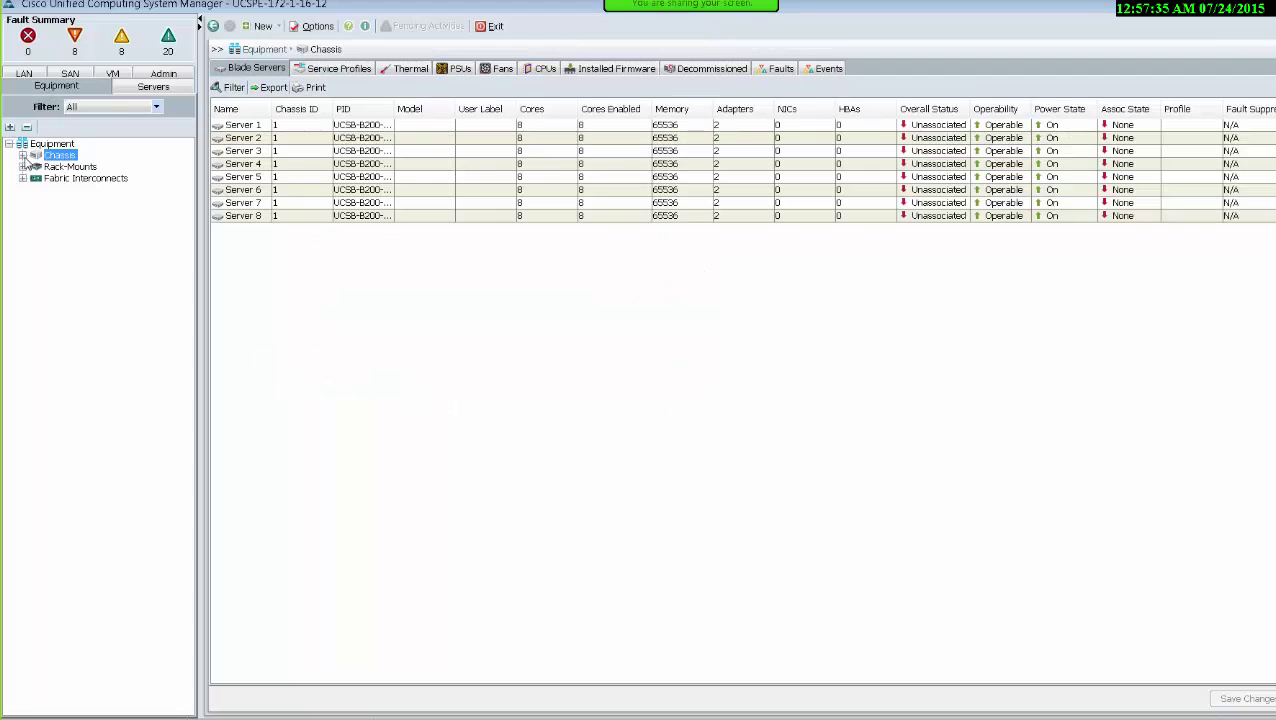
click(22, 156)
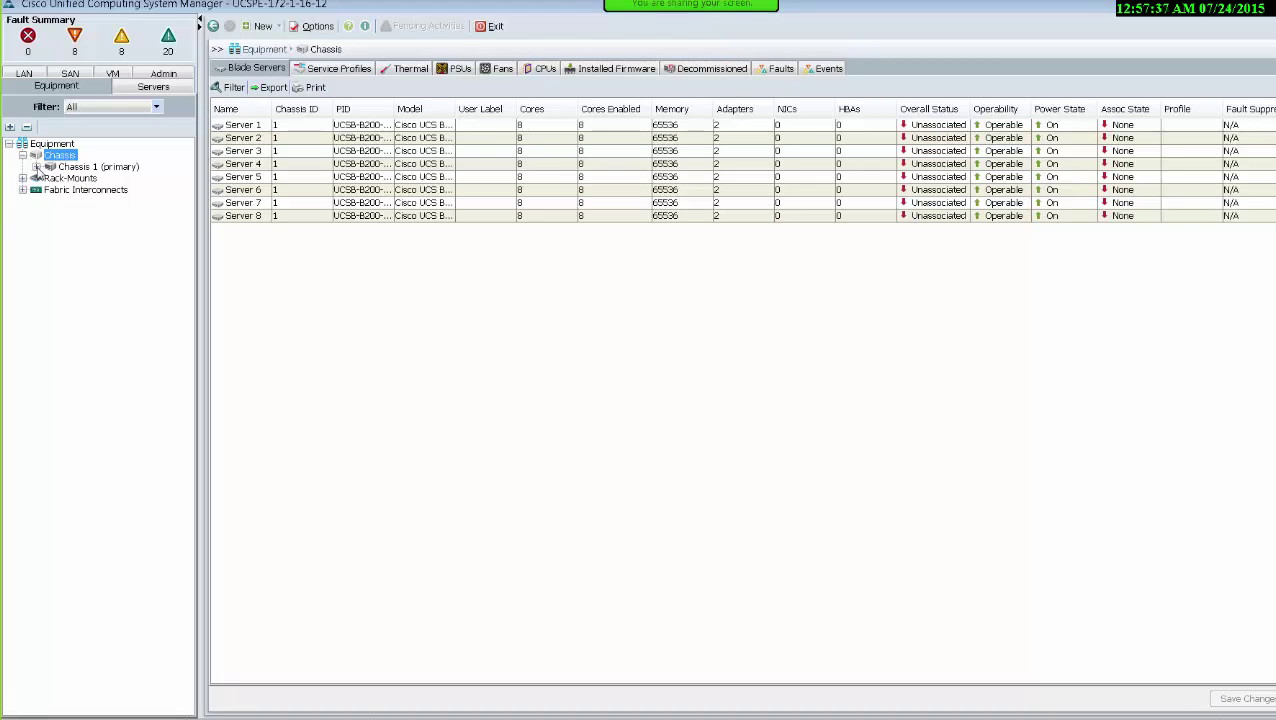
click(36, 167)
click(88, 168)
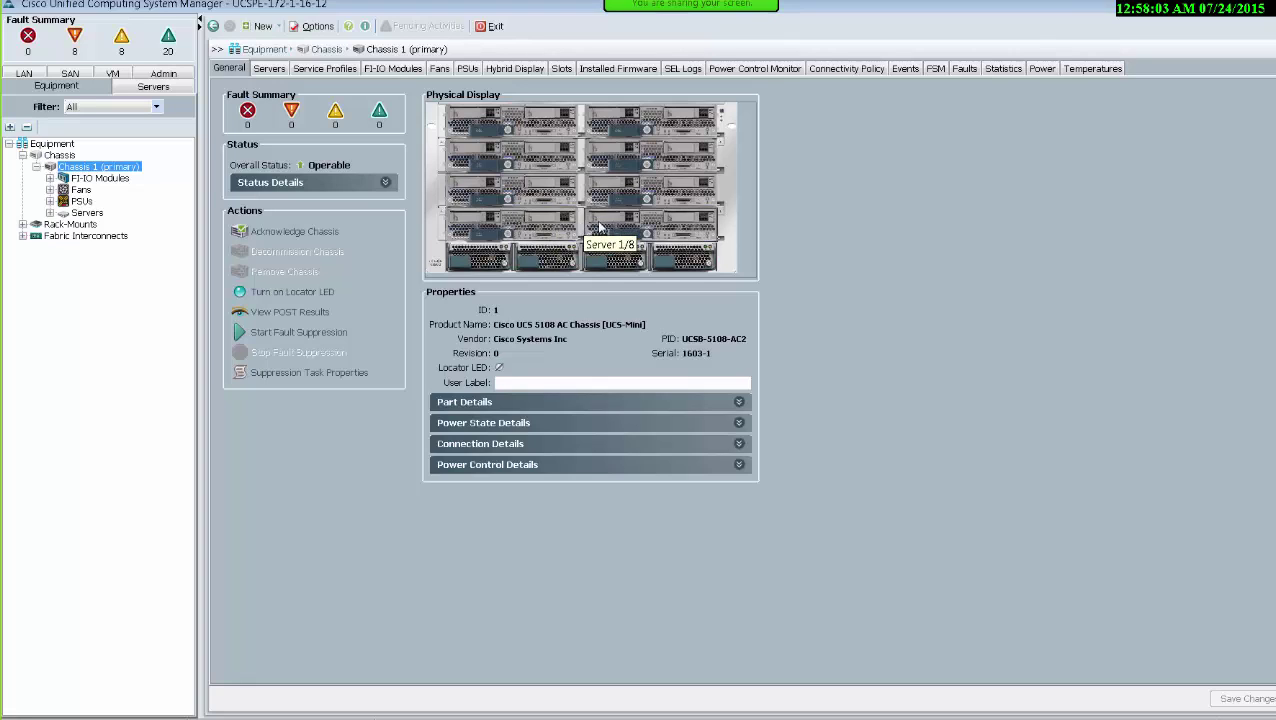
Step: Open the top-left blade, Server 1/1, from the chassis physical display
click(527, 126)
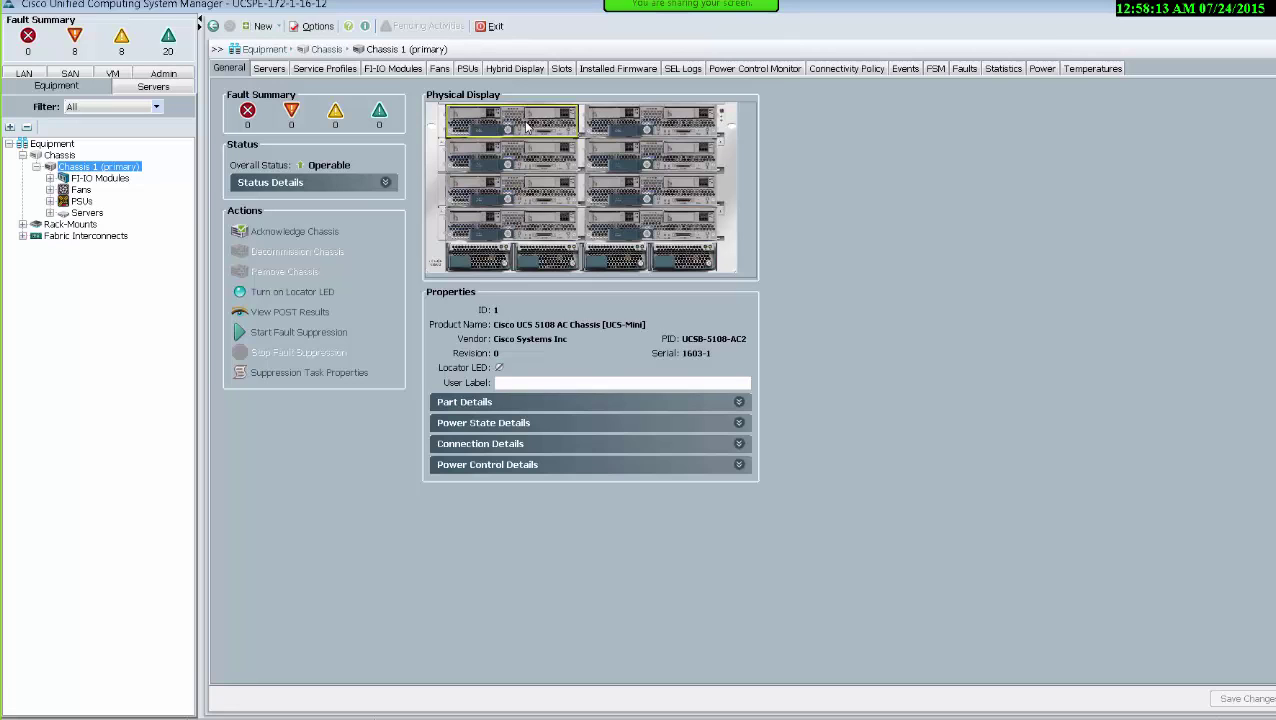
double_click(525, 122)
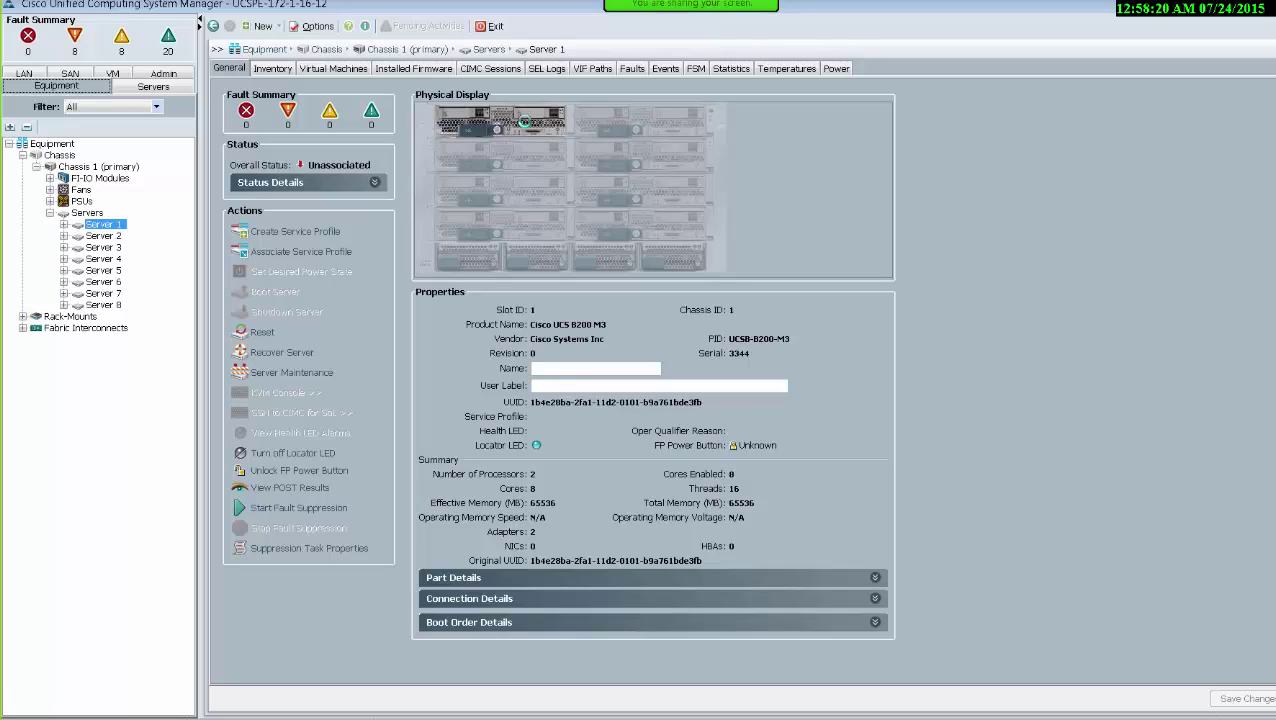
click(526, 128)
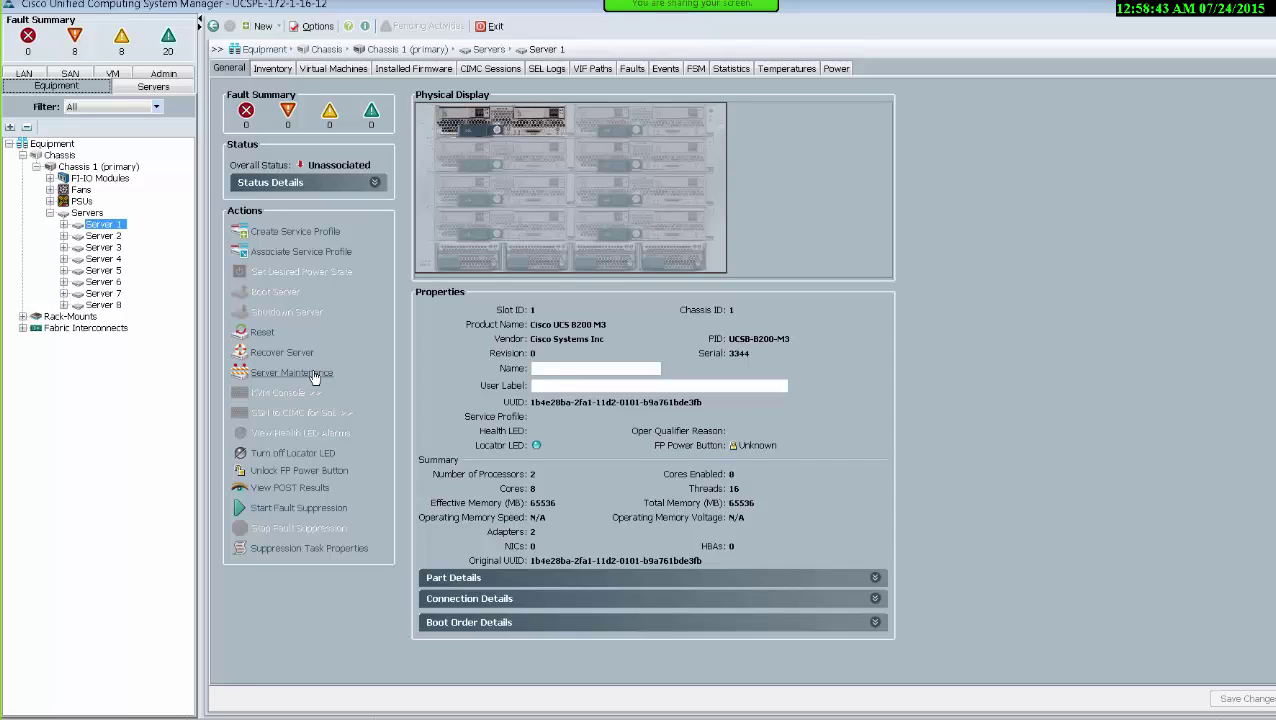
Step: Decommission Server 1 through Server Maintenance and confirm the shutdown
click(313, 374)
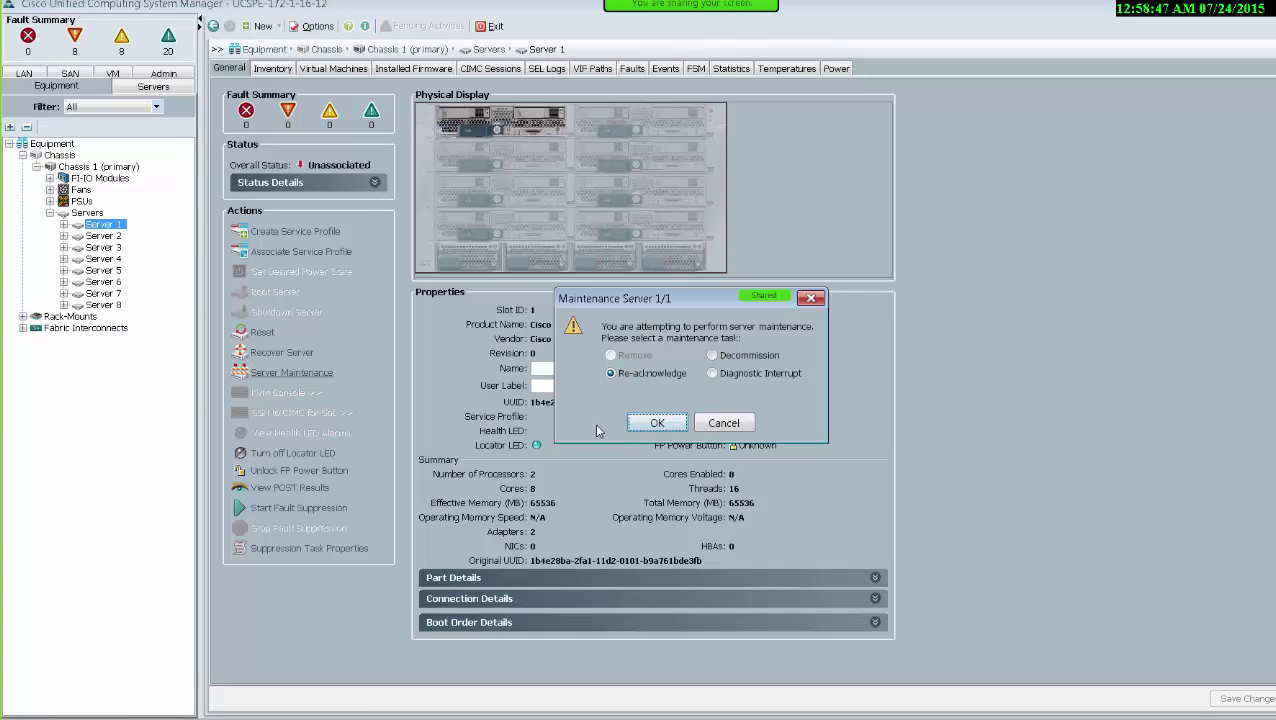
click(722, 423)
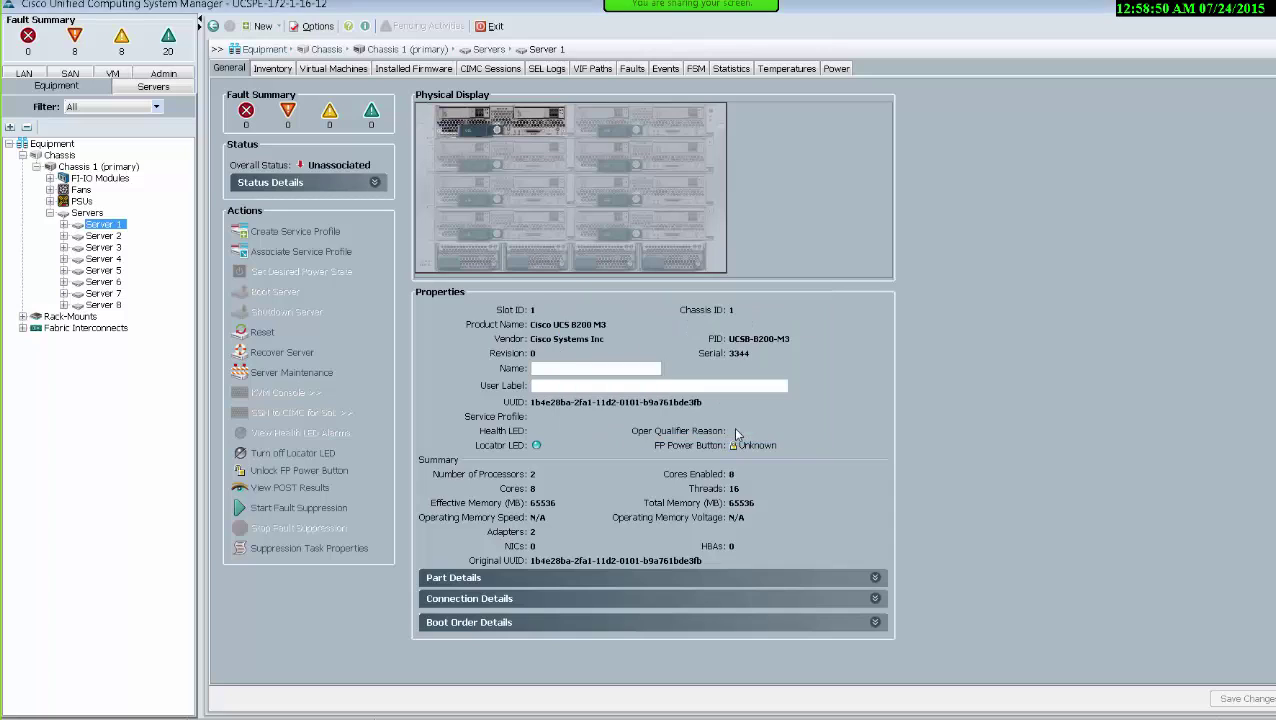
click(305, 375)
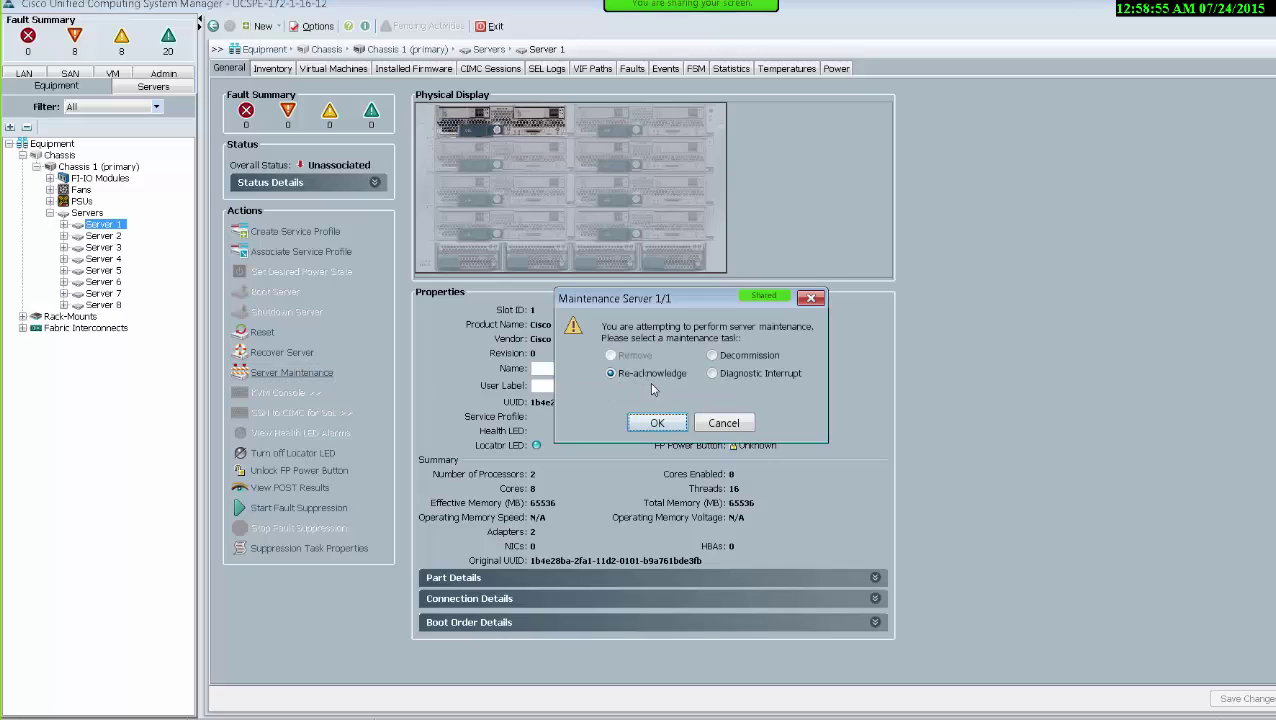
click(714, 356)
click(675, 420)
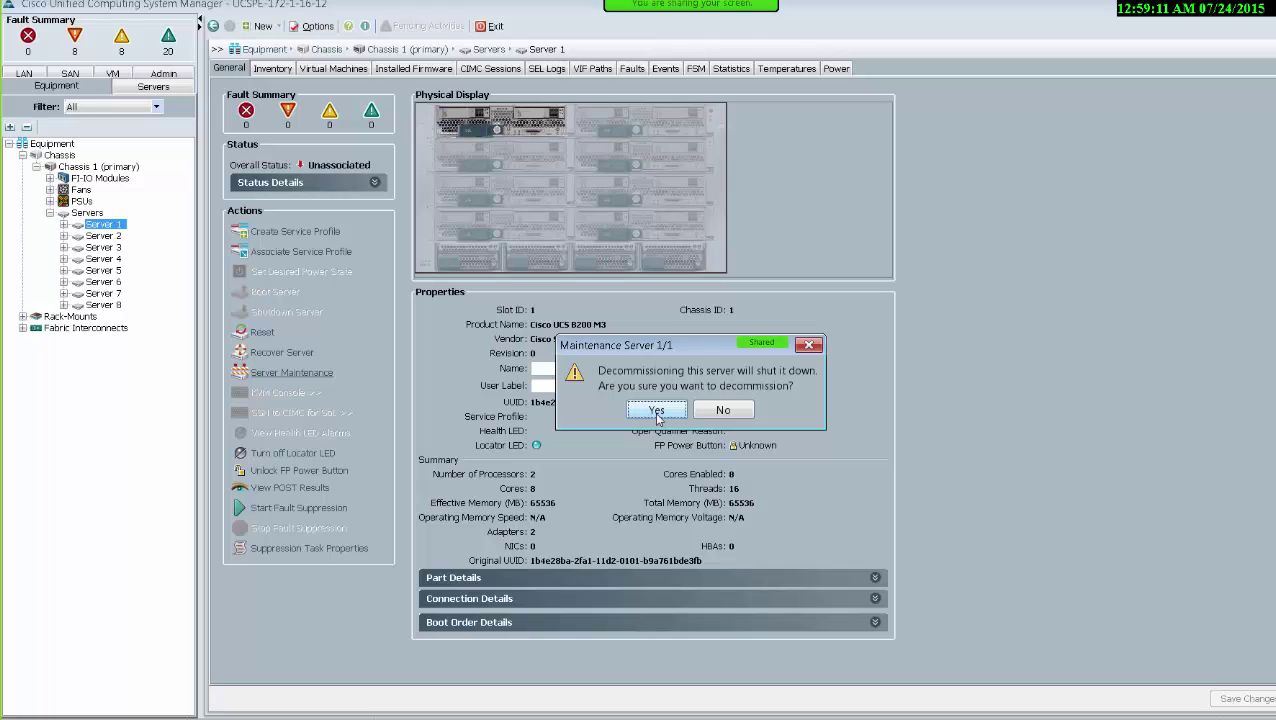
click(657, 412)
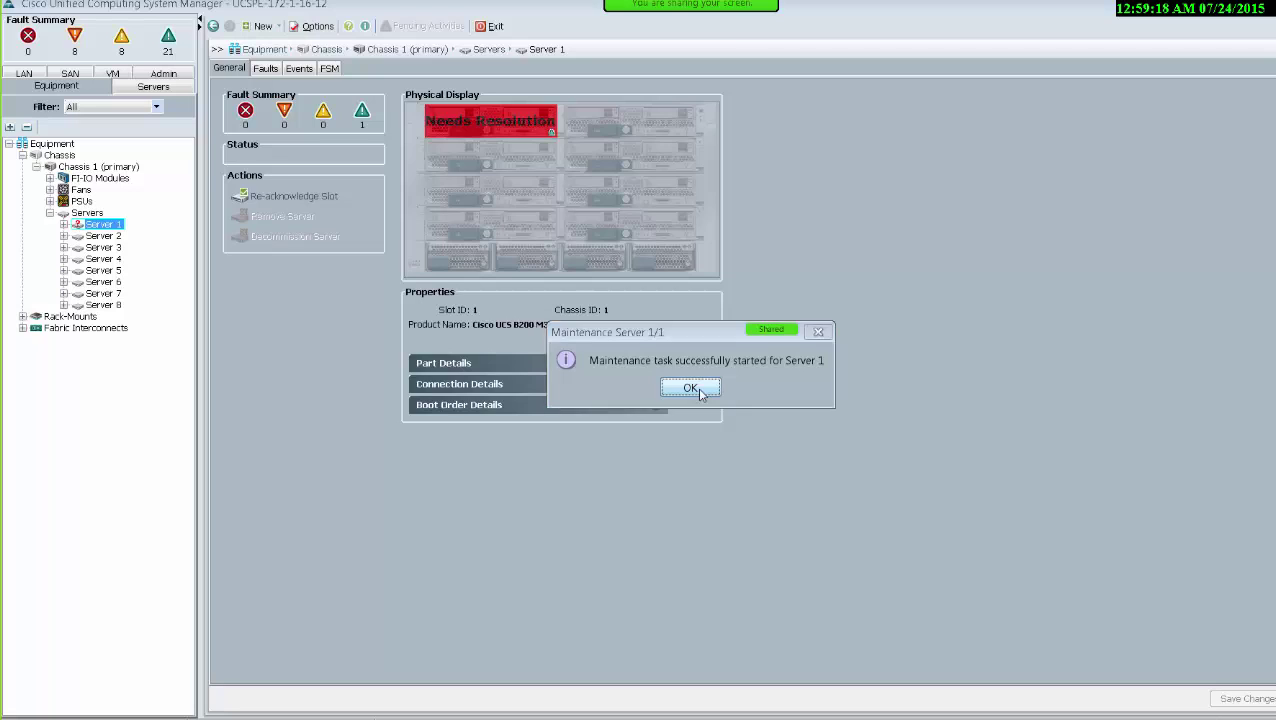
Step: Dismiss the maintenance-started notice for Server 1
click(699, 392)
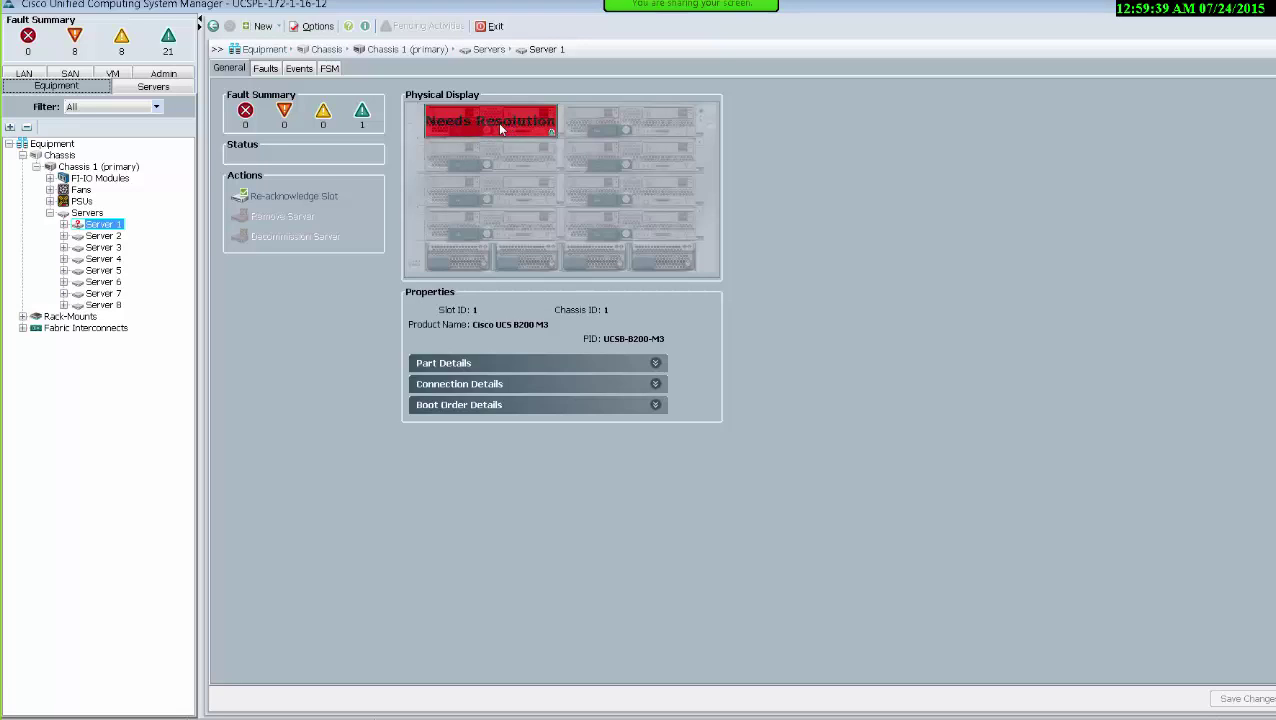
Step: Re-acknowledge Server 1's slot and confirm, so the B200 M3 blade is rediscovered
click(314, 200)
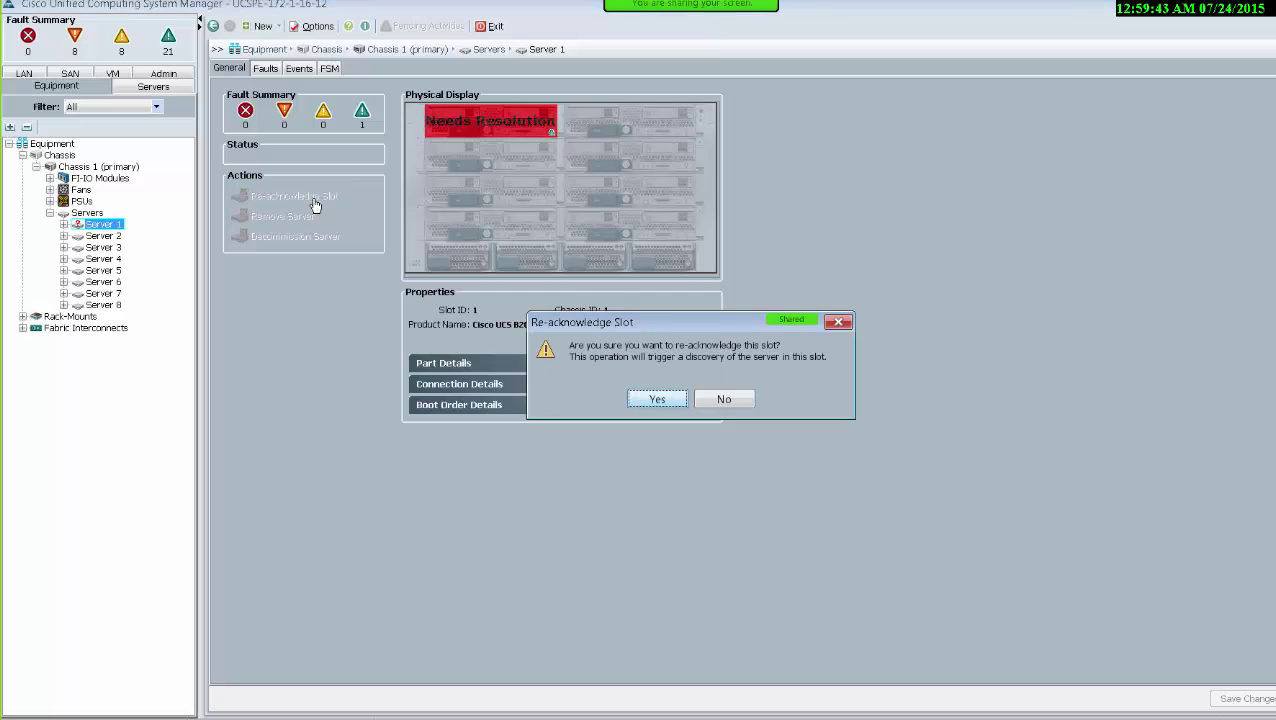
click(637, 400)
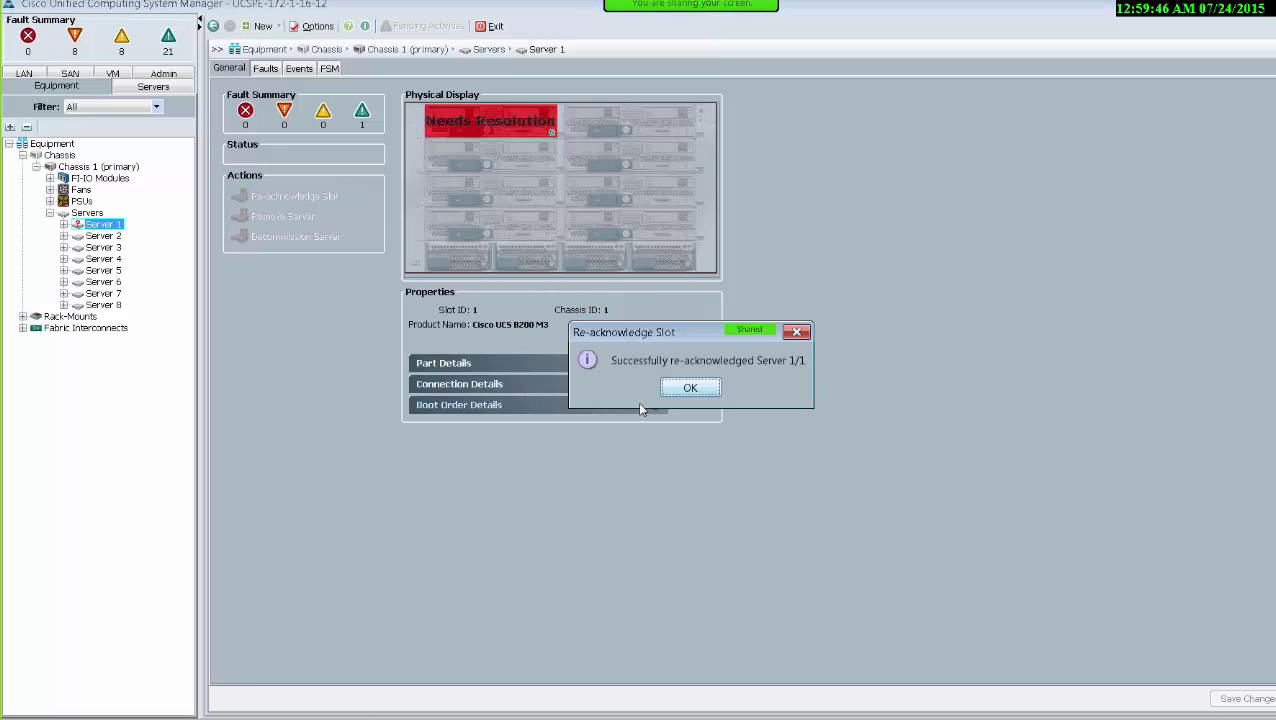
click(690, 390)
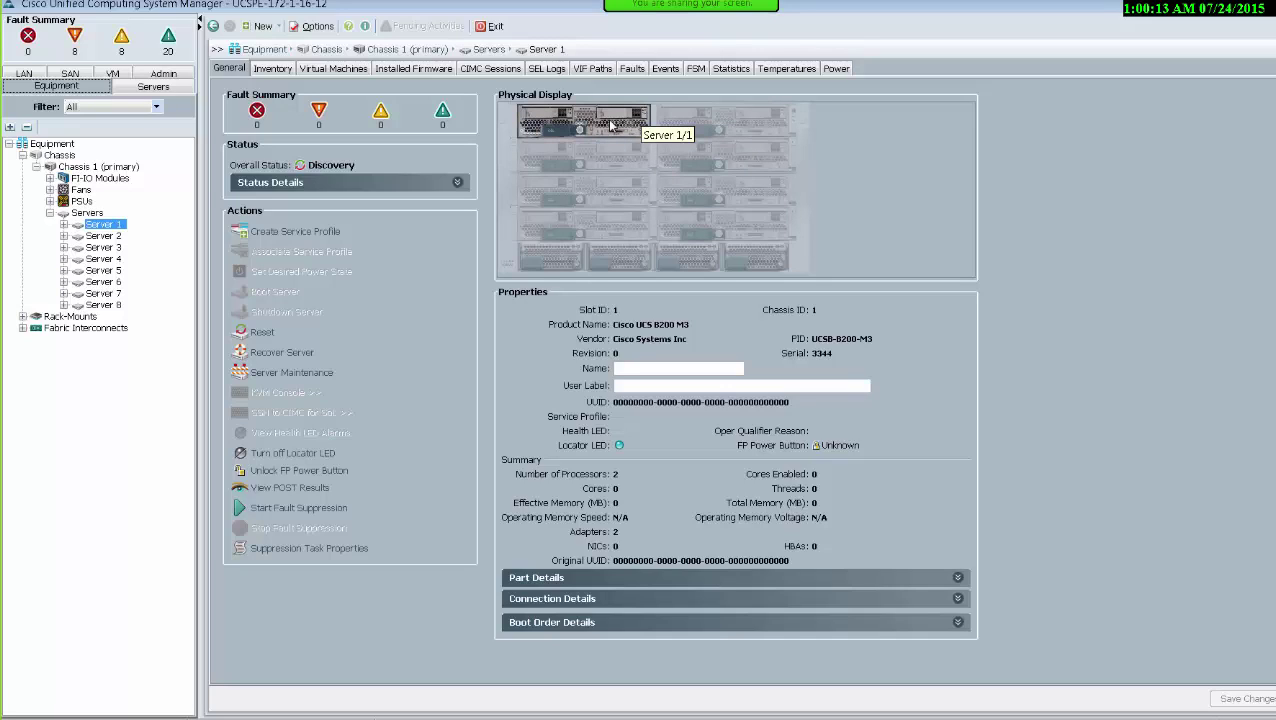
Step: Monitor Server 1's Discover FSM until it reaches 100% Success, then return to General
click(697, 68)
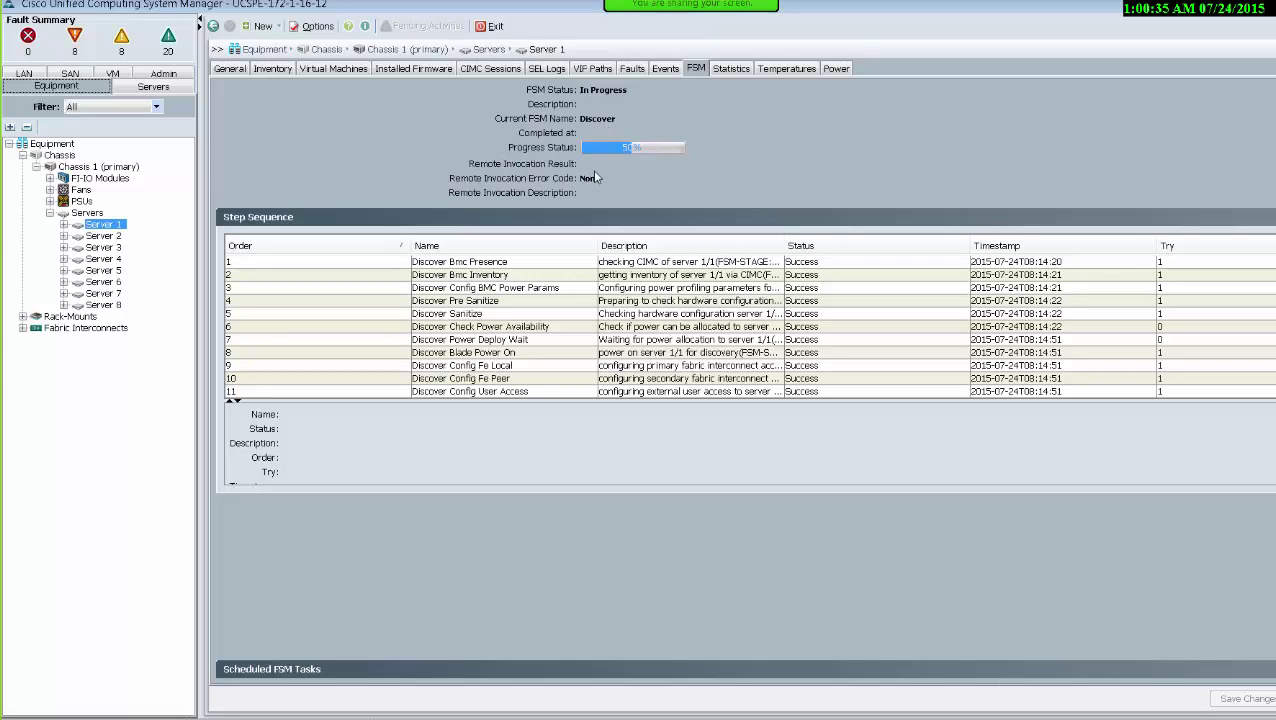
click(229, 68)
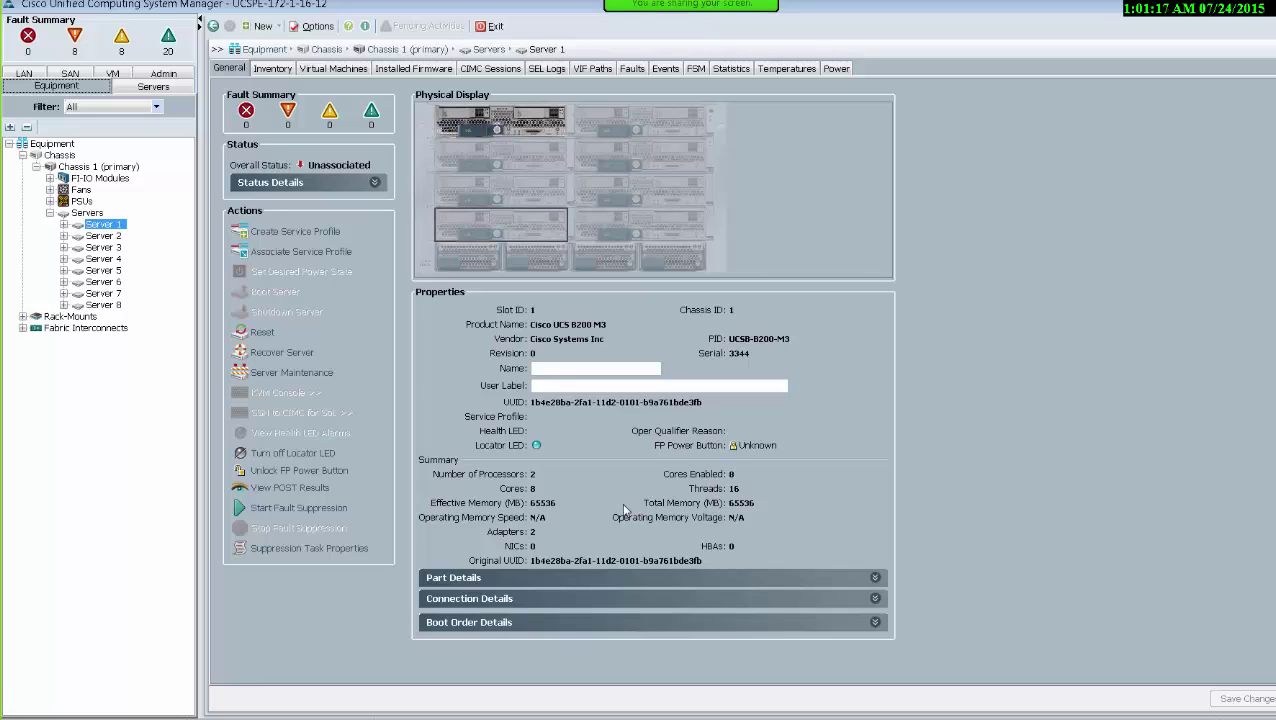
click(695, 70)
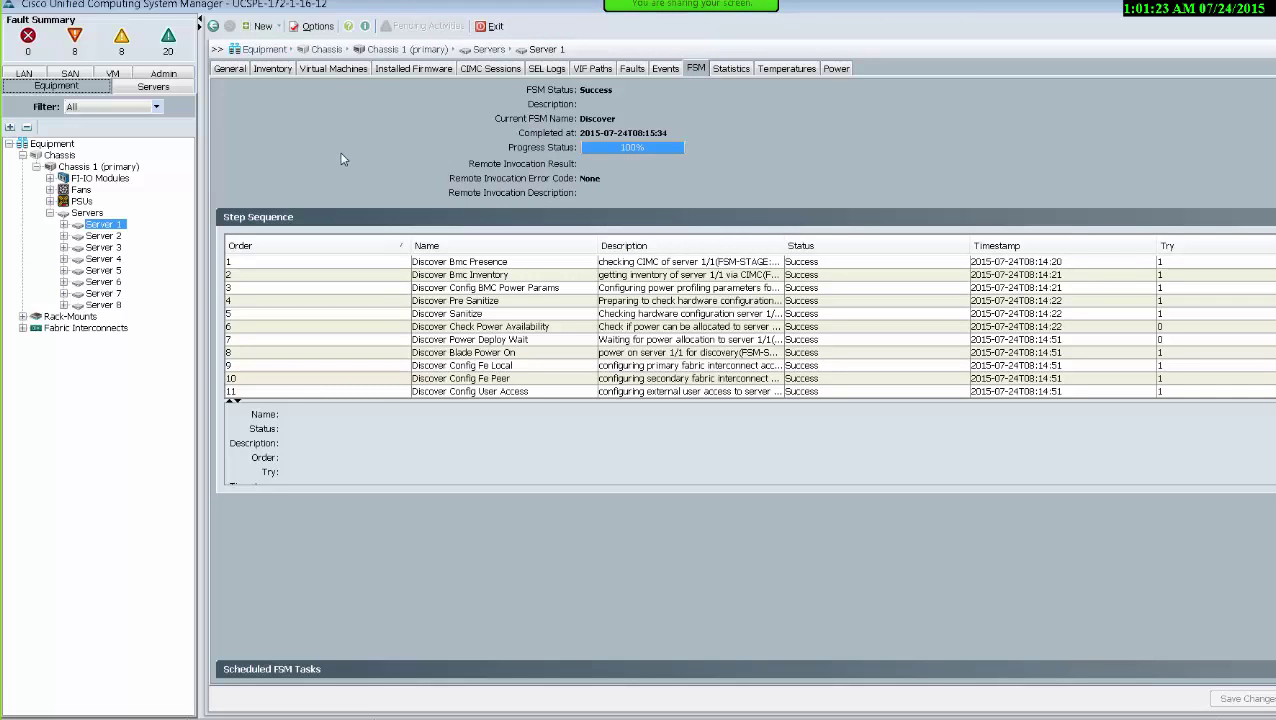
click(230, 70)
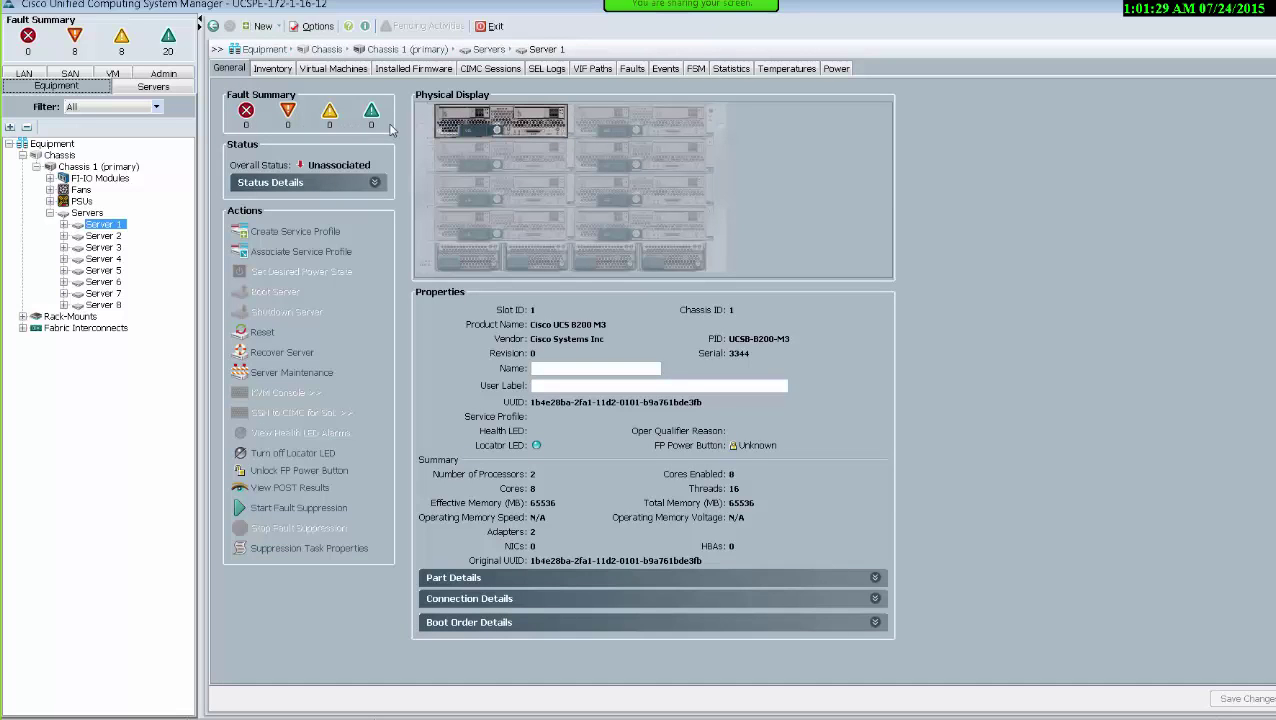
Step: Turn off Server 1's locator LED and view its motherboard inventory with BIOS 3.0.1c
click(320, 456)
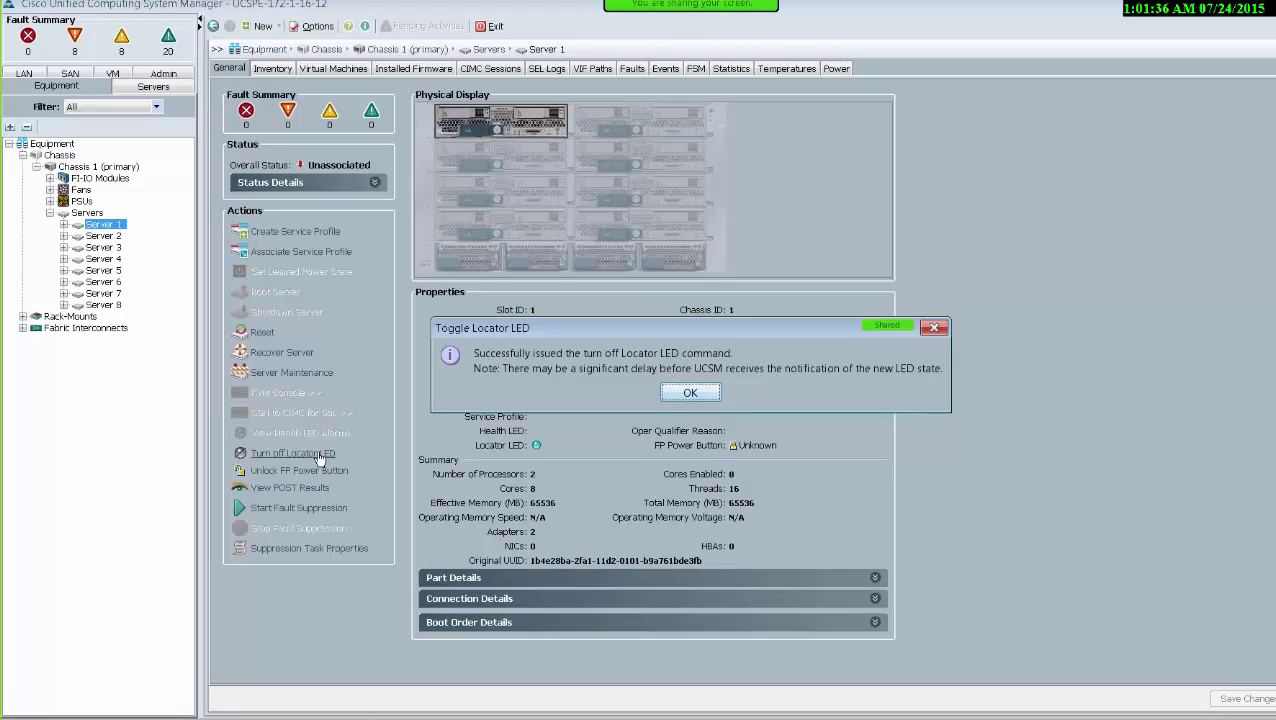
click(690, 392)
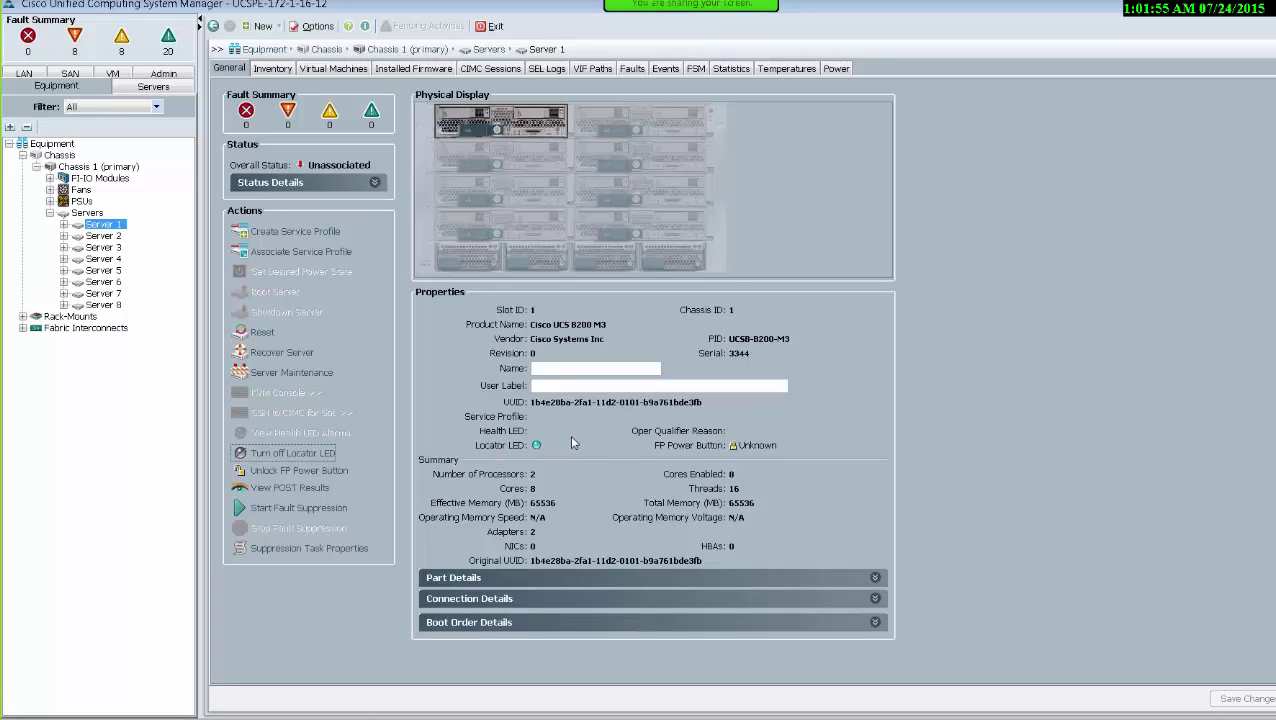
click(281, 72)
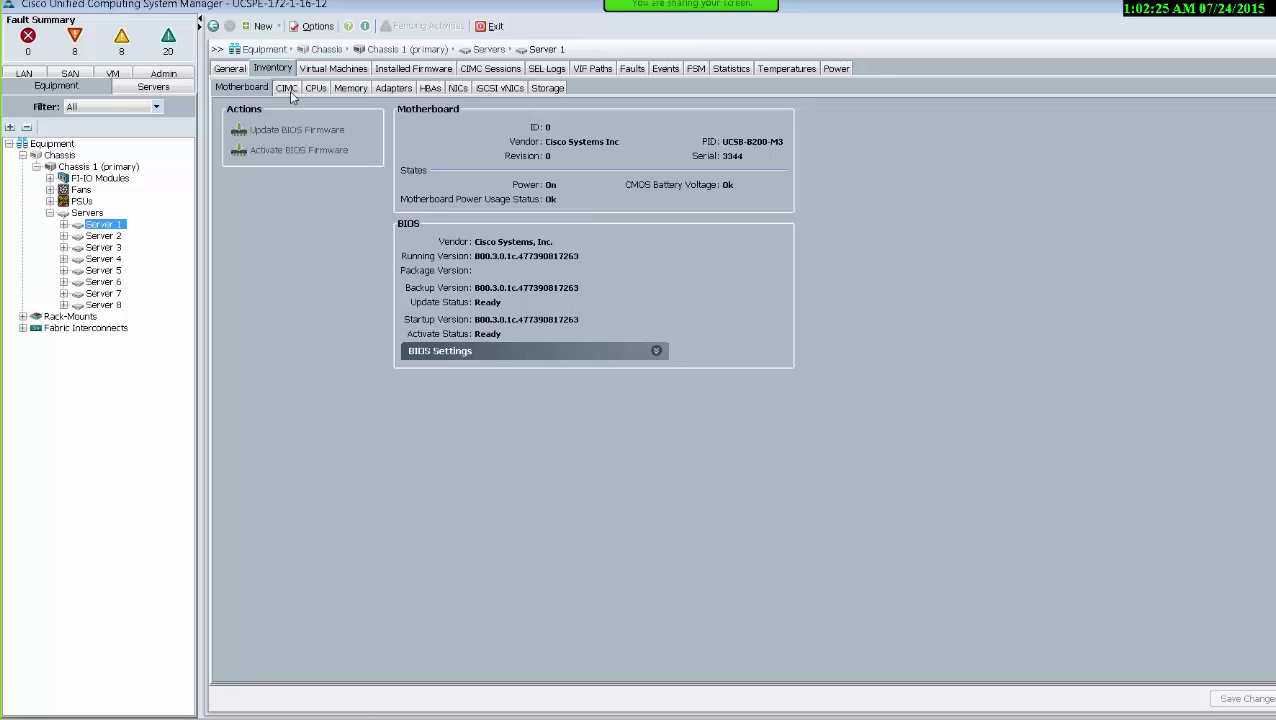
Step: View Server 1's CIMC details, then its CPUs: two Xeon E5-2697B, 4 cores each
click(287, 88)
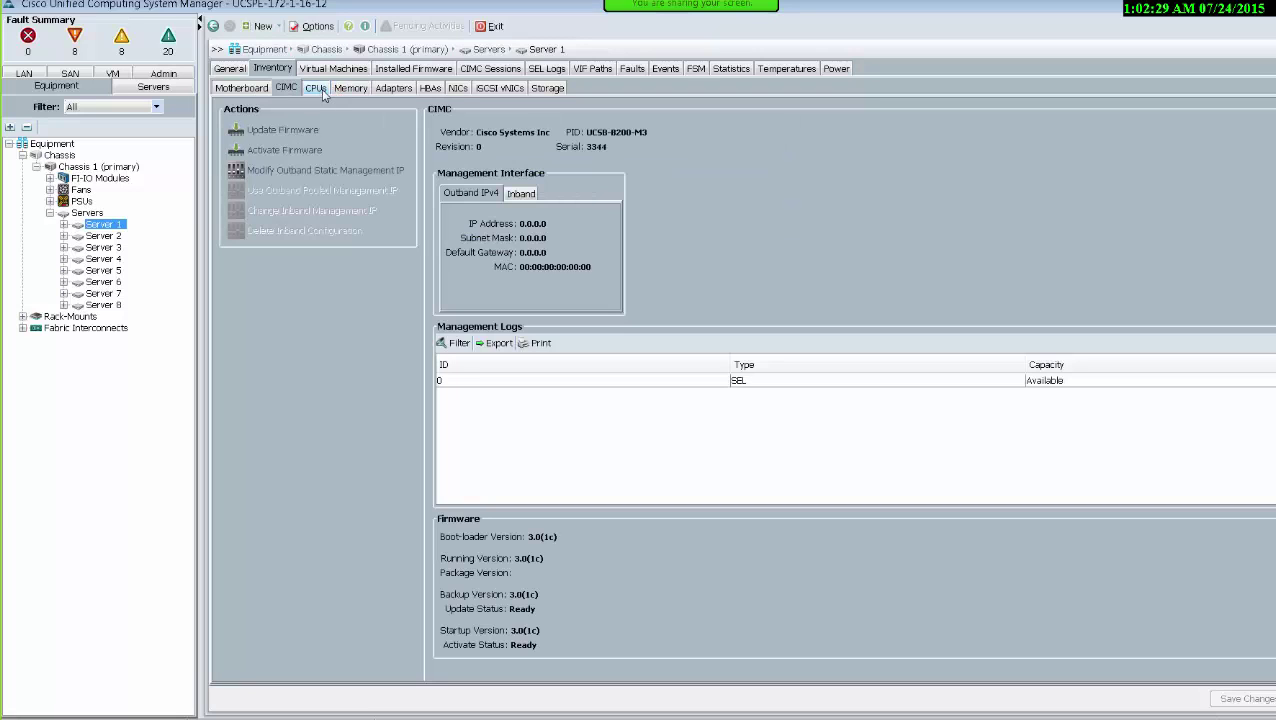
click(322, 92)
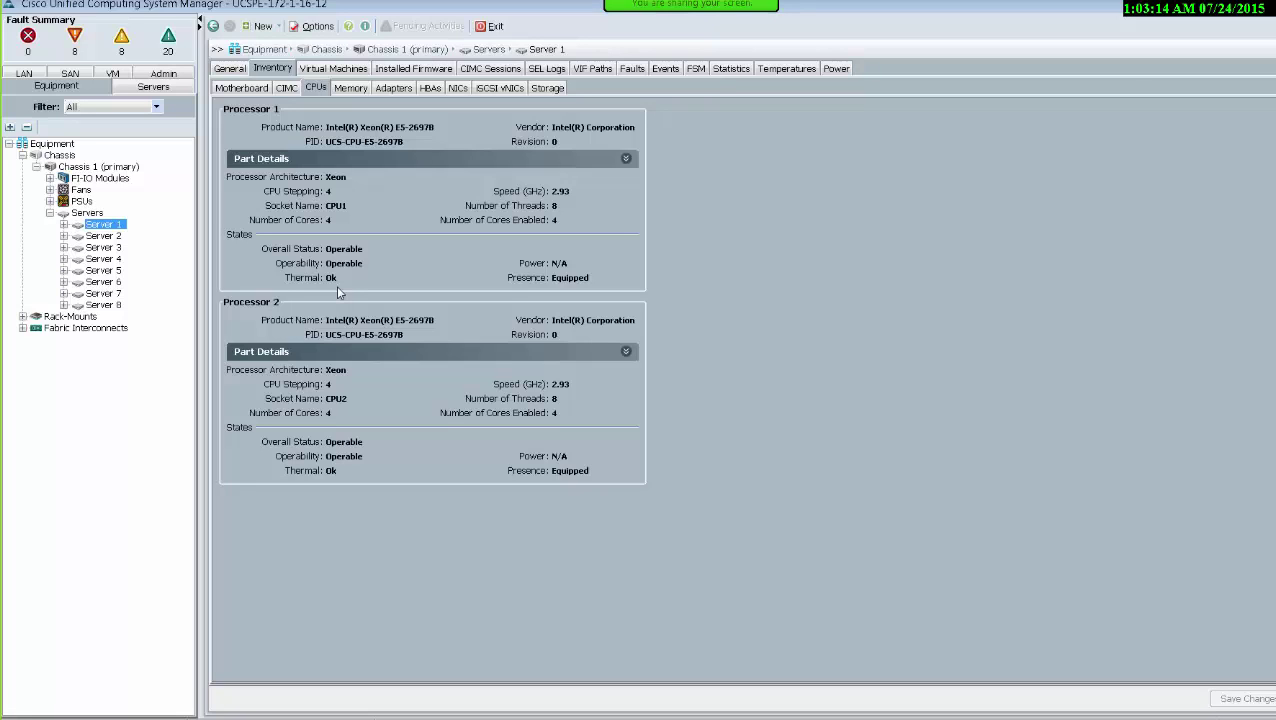
Step: Inspect Server 1's Memory 1 module, then view its installed BIOS and CIMC firmware 3.0(1c)
click(351, 90)
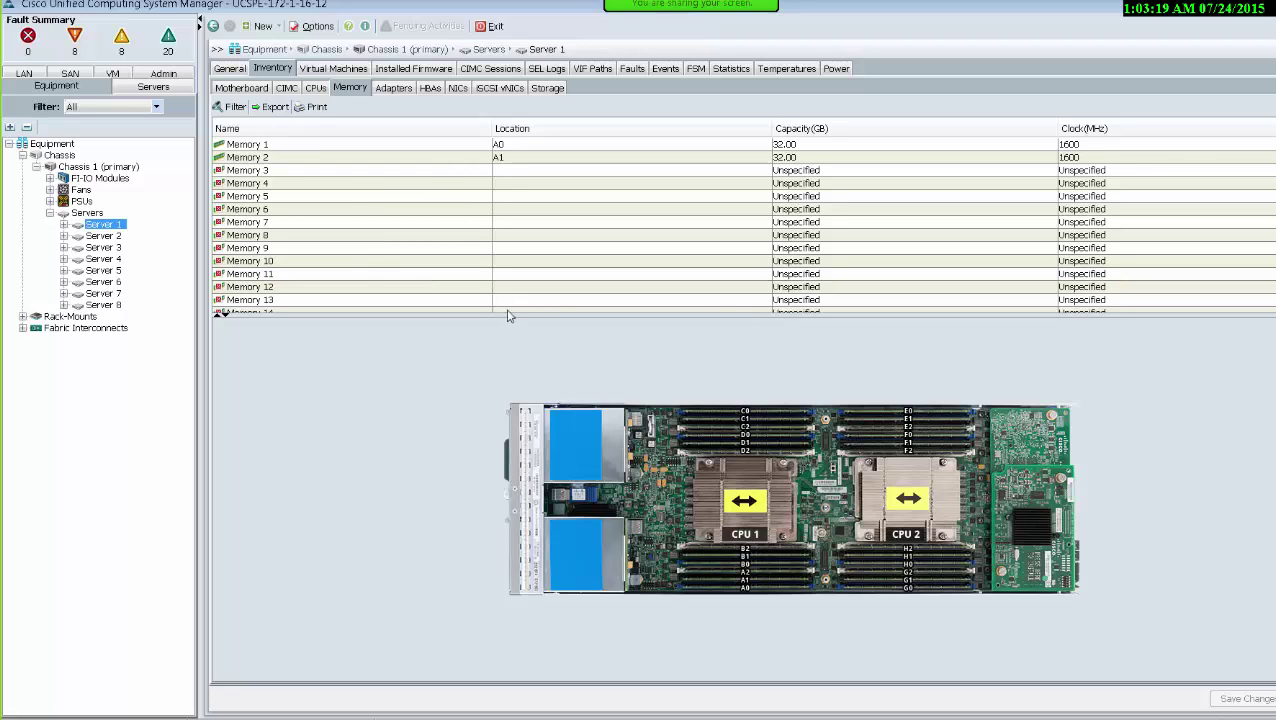
click(282, 146)
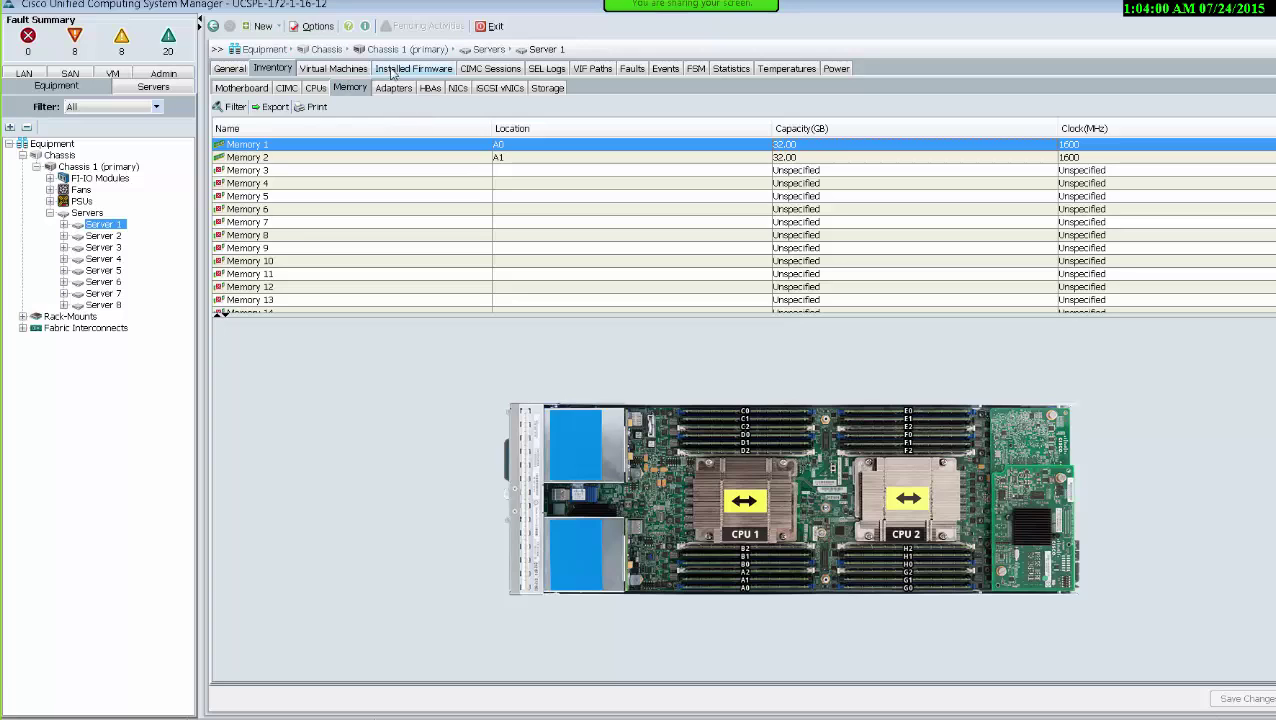
click(414, 69)
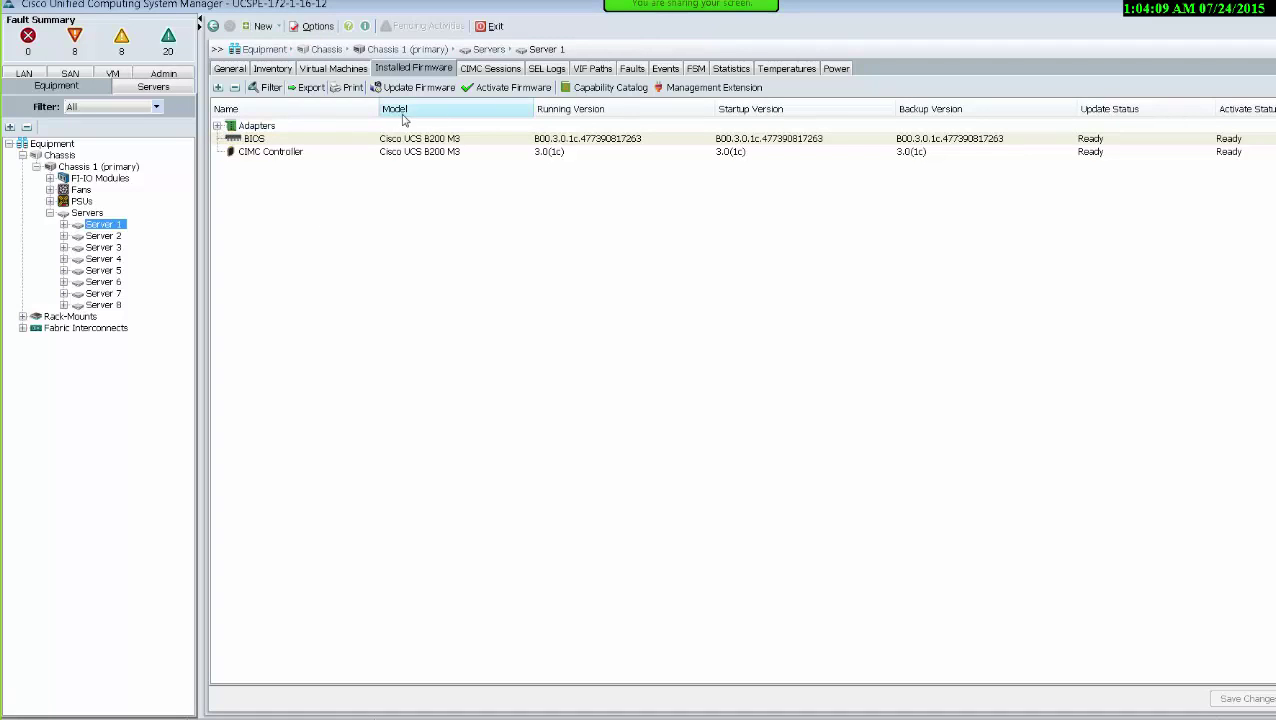
Step: Launch Update Firmware for Server 1 from the Installed Firmware toolbar
click(420, 88)
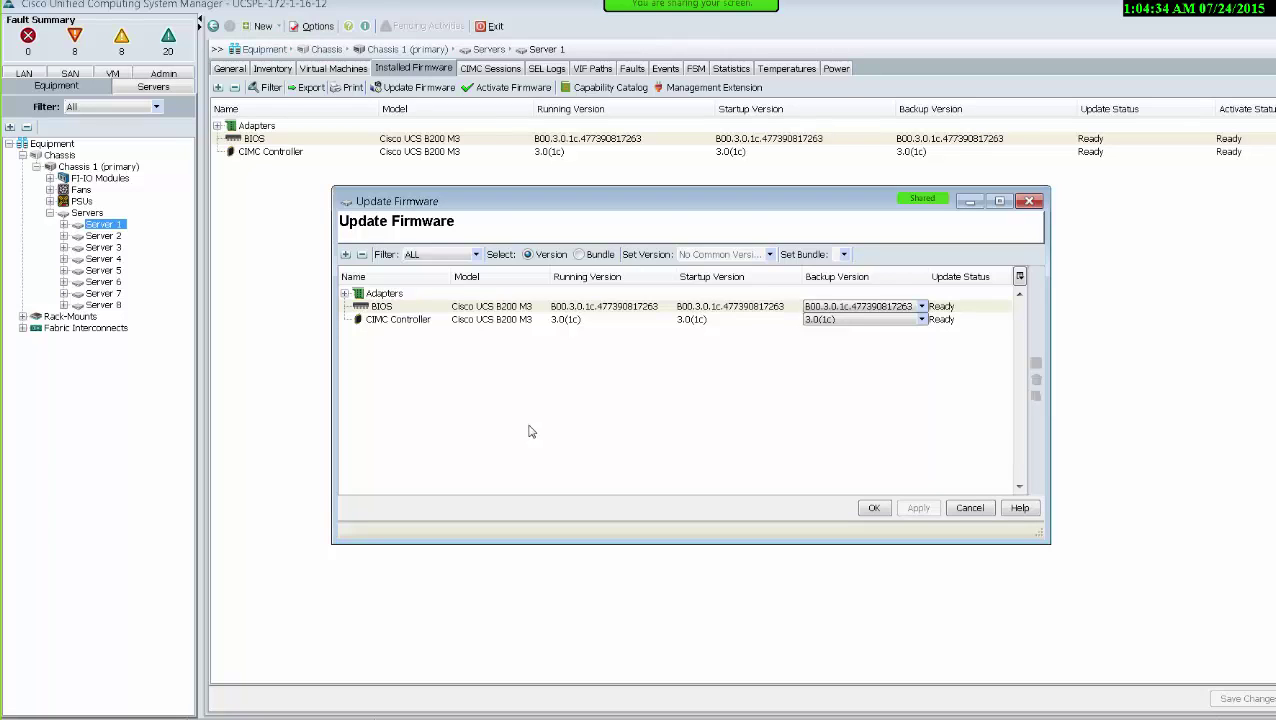
Step: Expand and collapse Adapters in Update Firmware, then cancel without applying changes
click(345, 294)
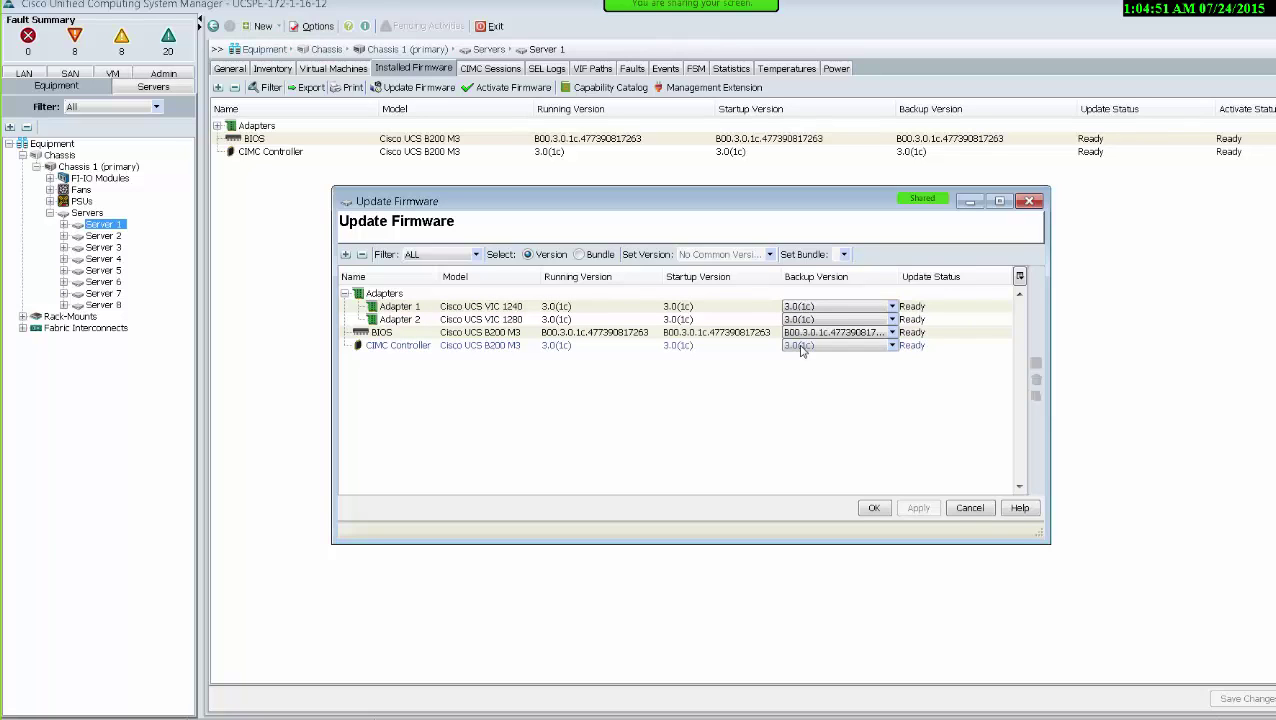
click(350, 298)
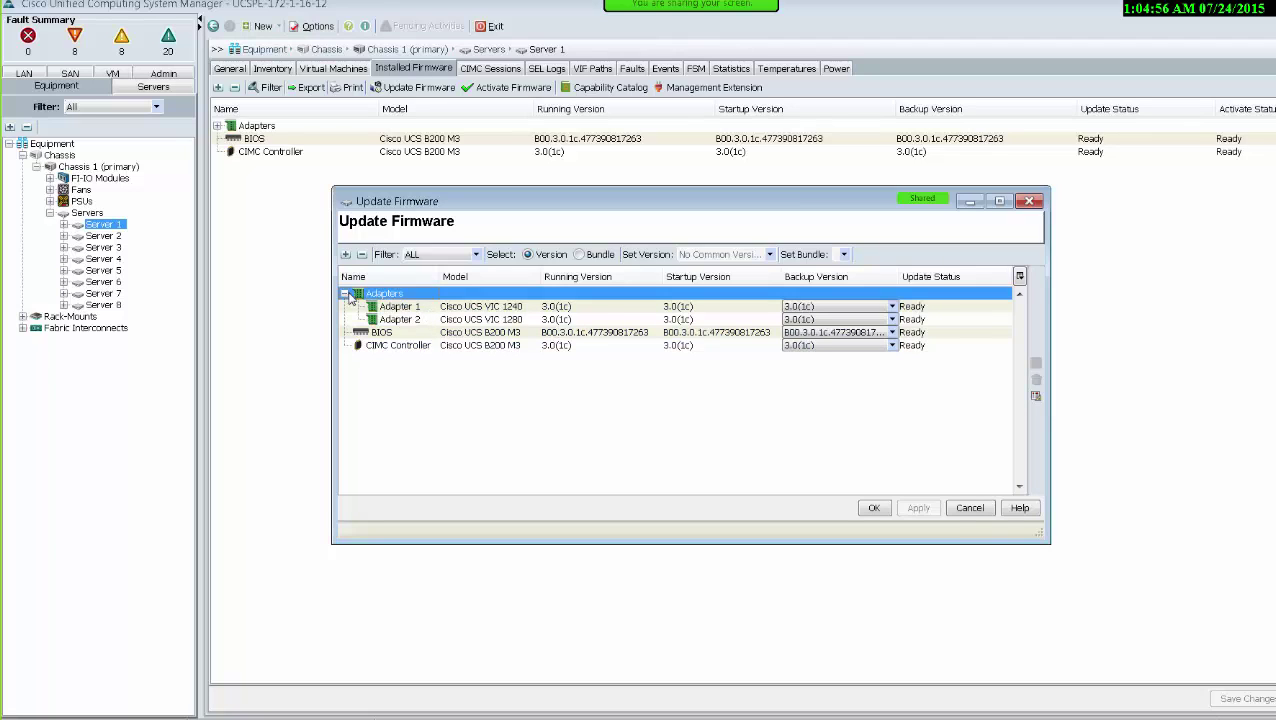
click(345, 294)
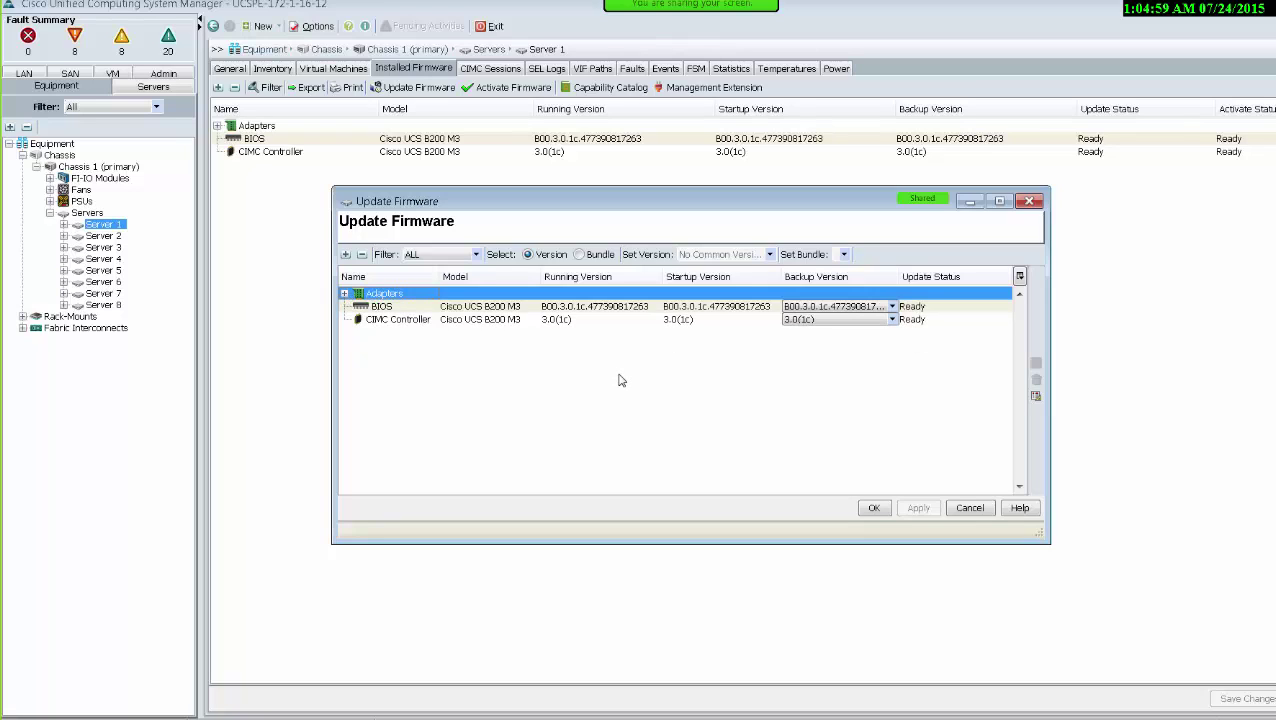
click(970, 508)
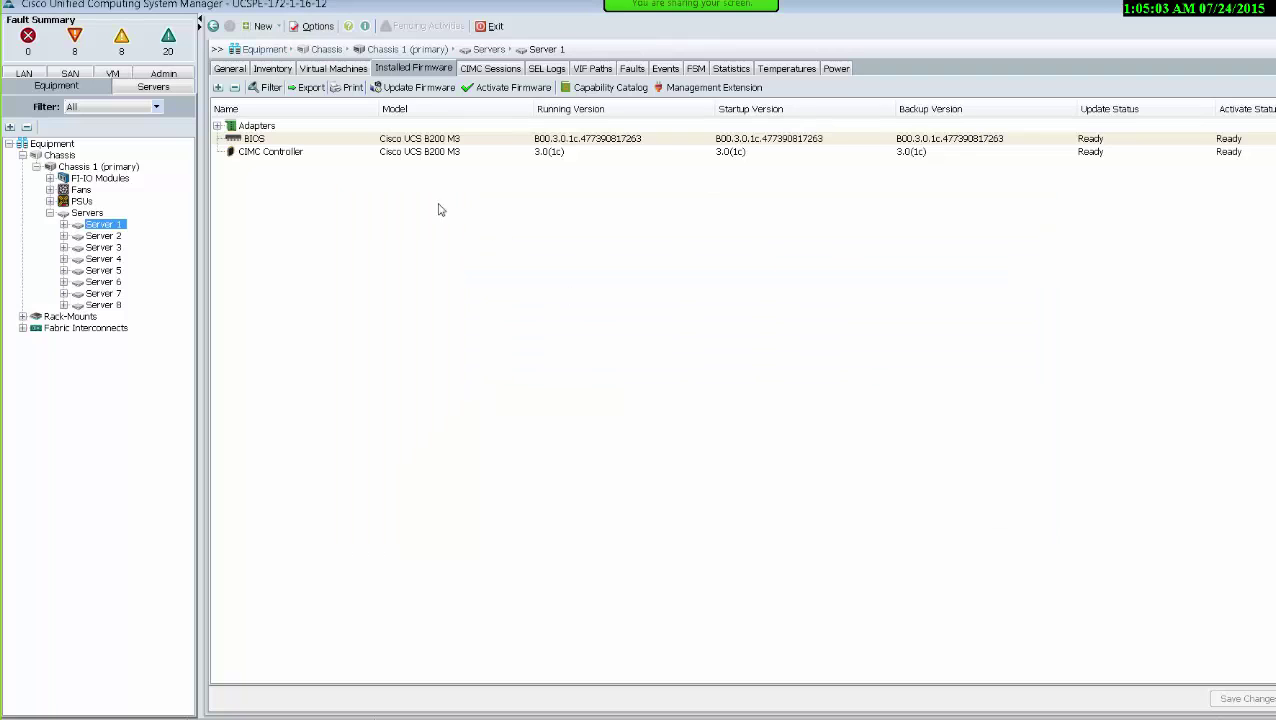
click(513, 89)
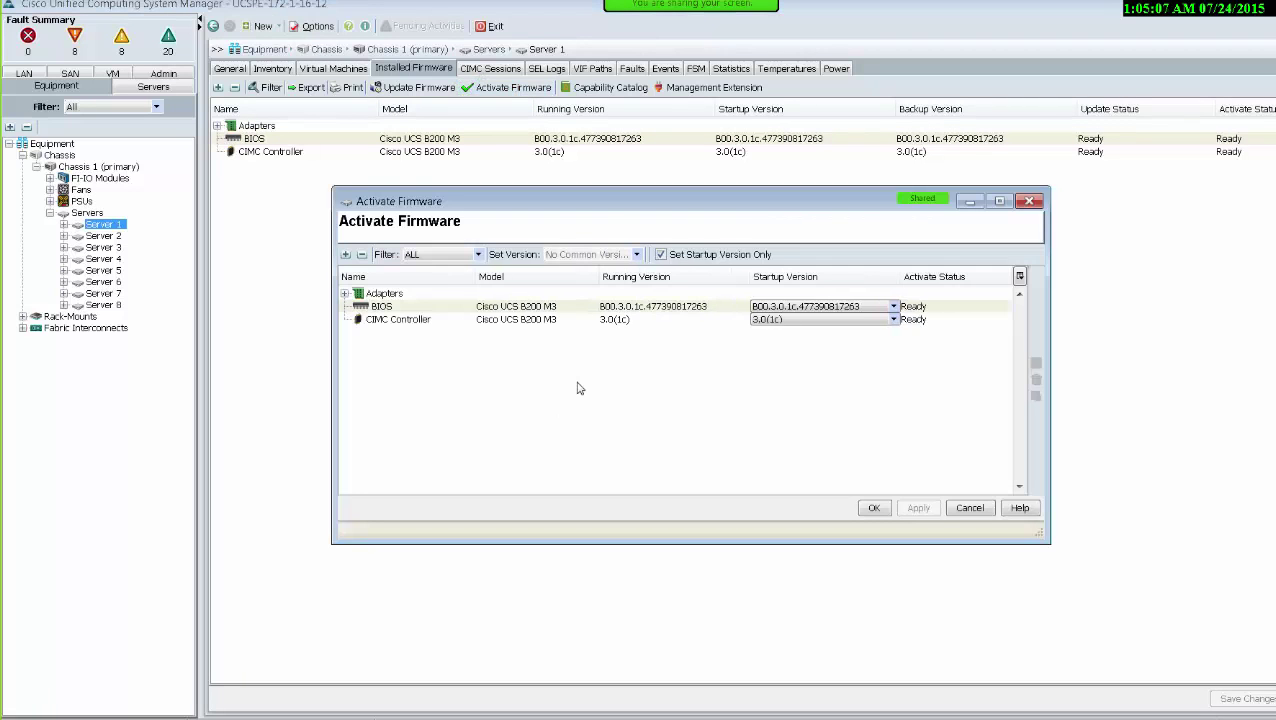
click(898, 319)
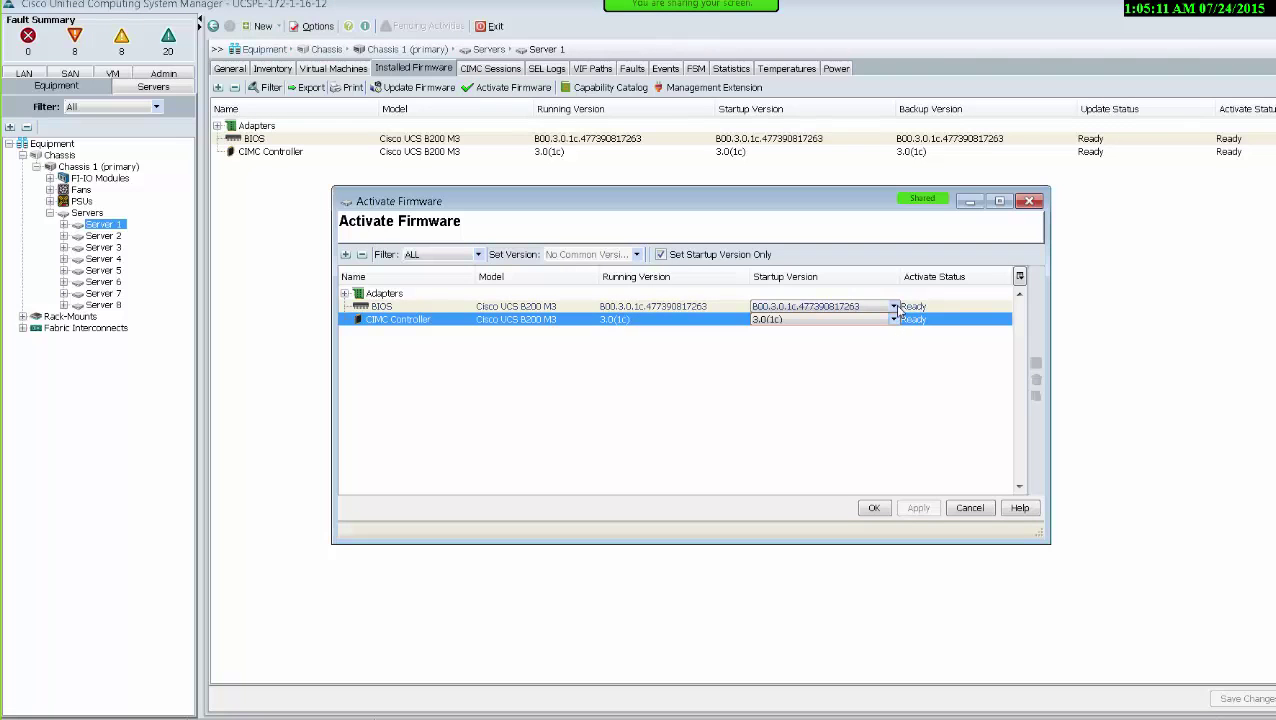
click(899, 310)
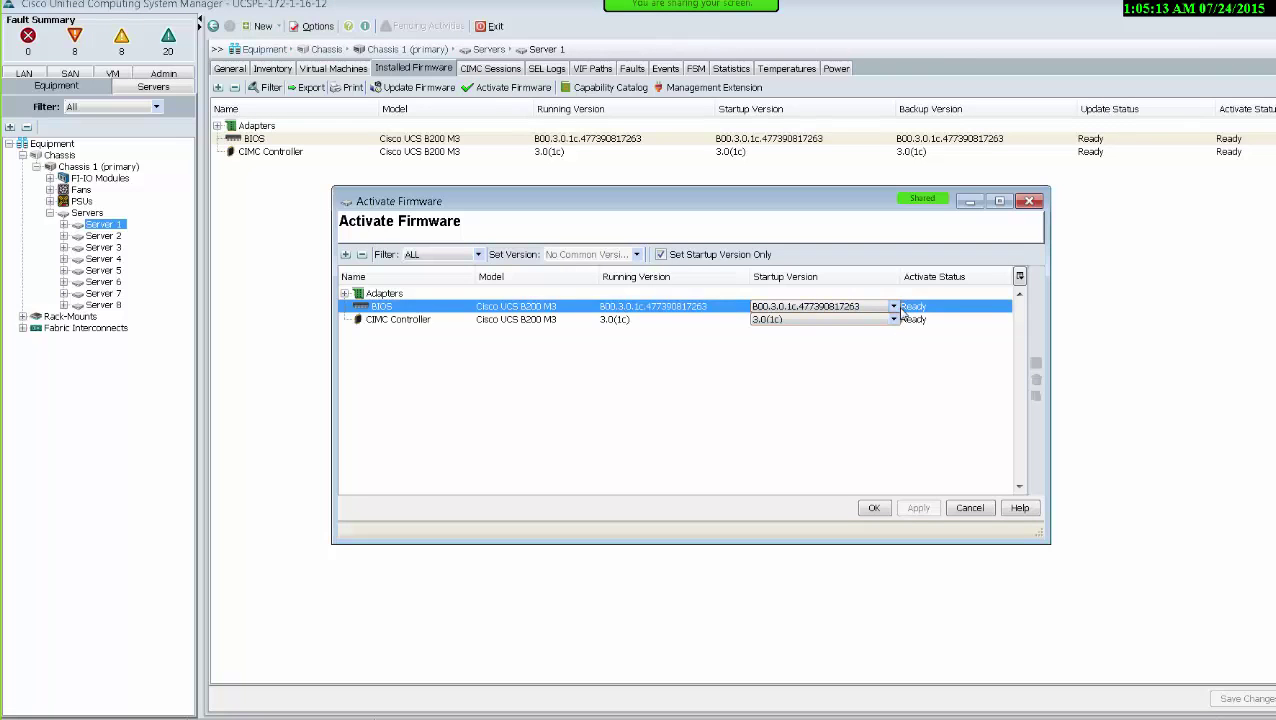
click(873, 308)
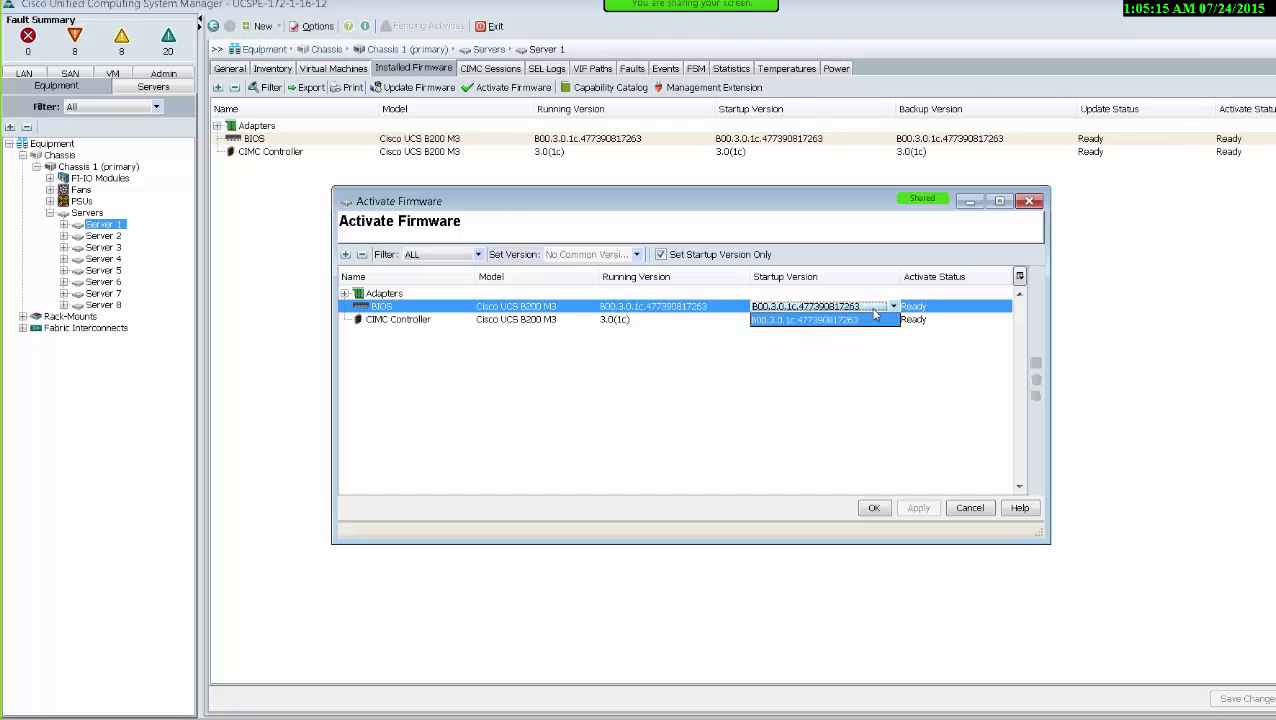
click(875, 318)
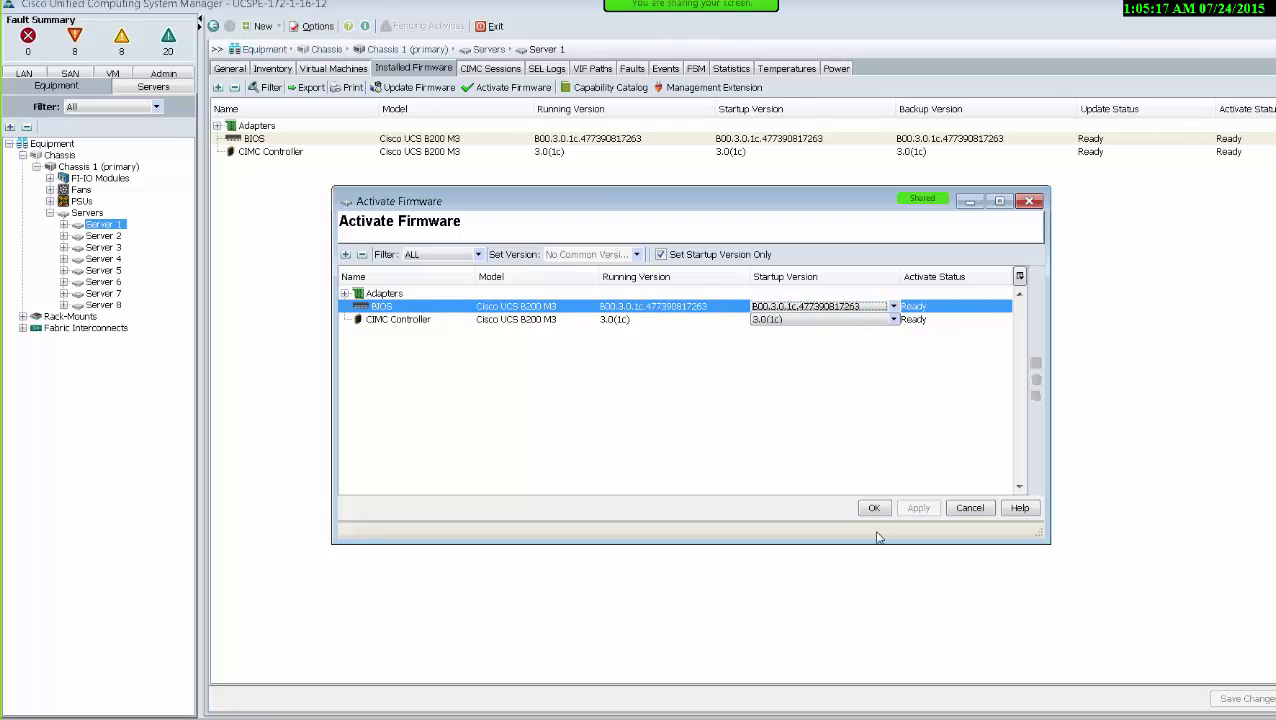
click(970, 508)
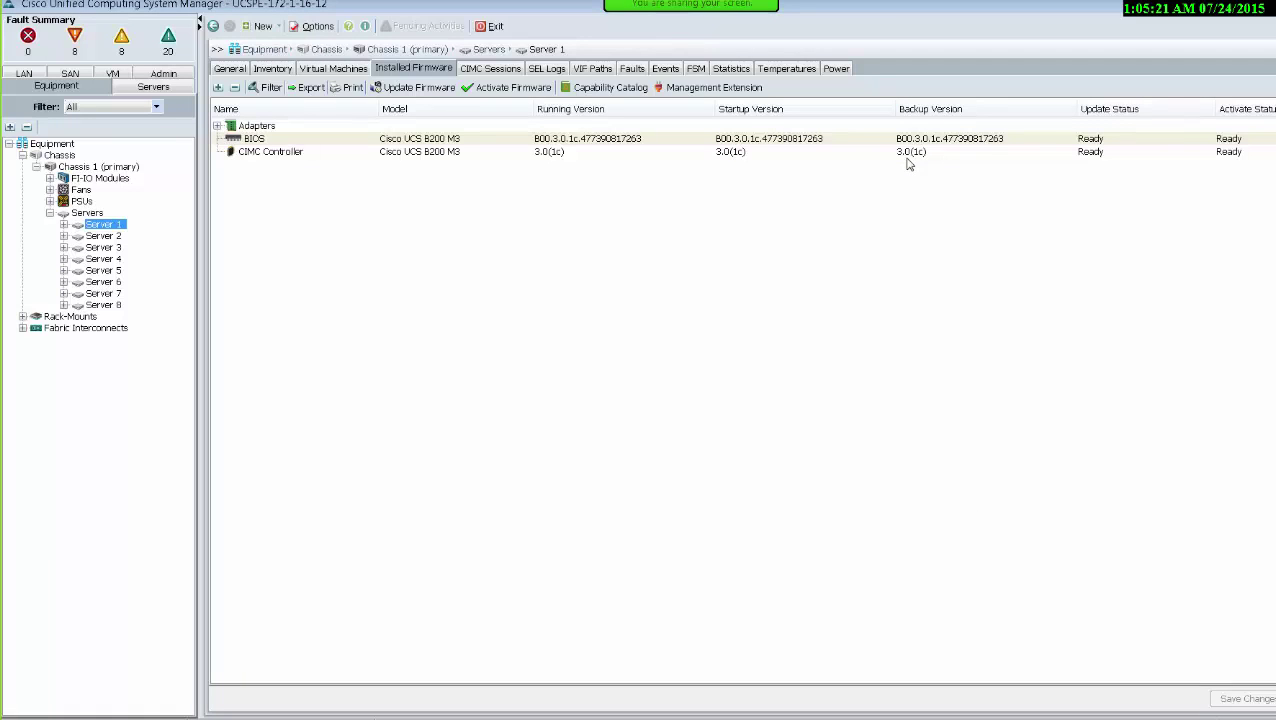
Step: Reveal Adapter 1 and 2 firmware, then list Chassis 1's FI-IO Modules 1 and 2 with backplane ports
click(218, 127)
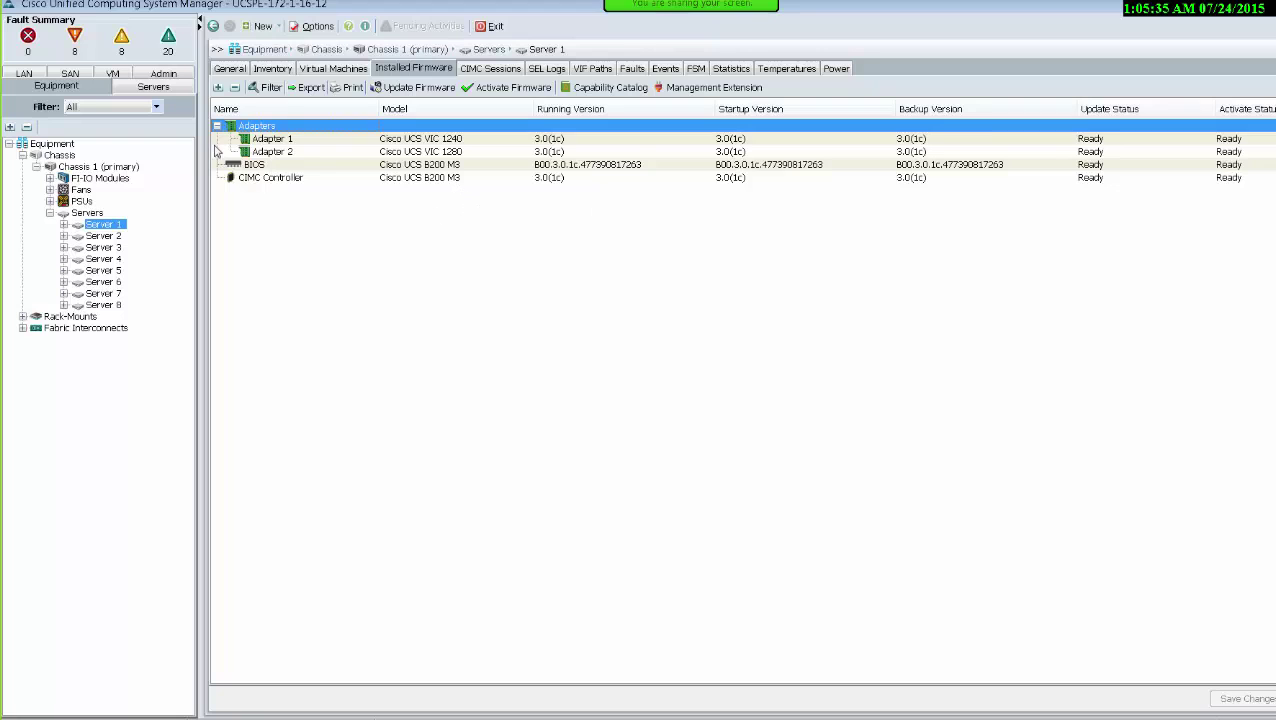
click(90, 178)
click(50, 178)
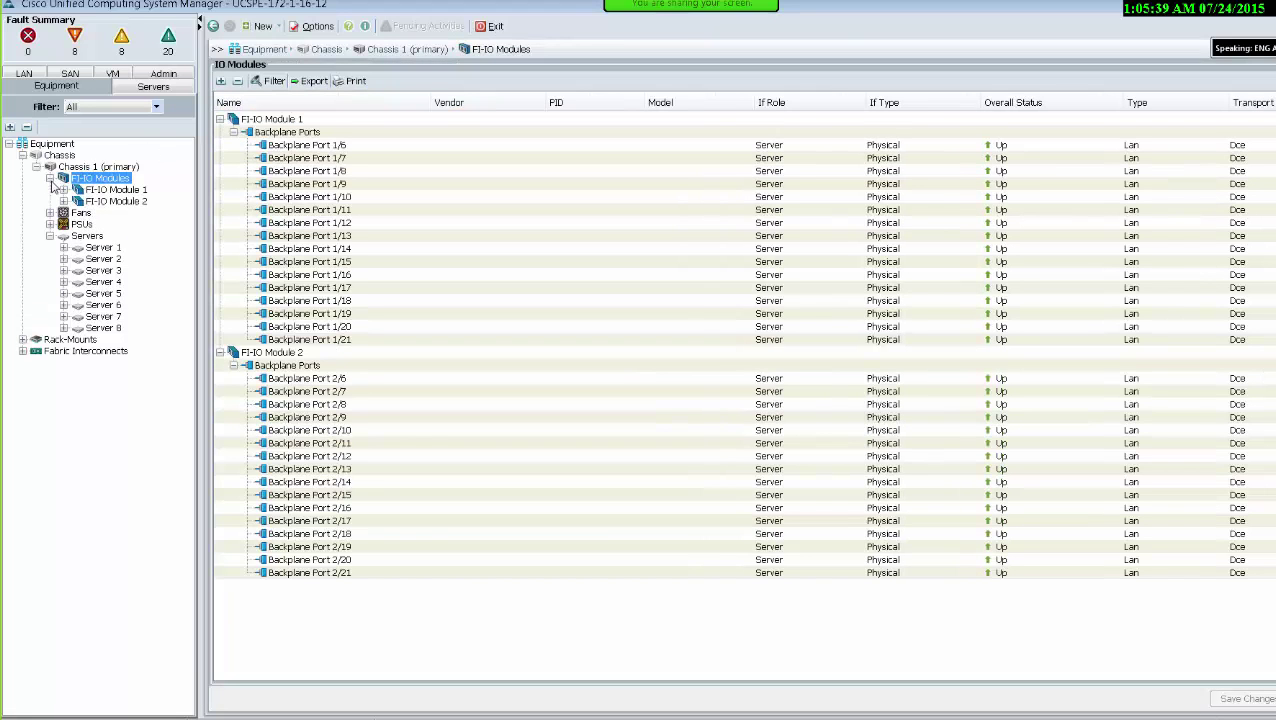
Step: View FI-IO Module 1 and Module 2 (Fabric B, right side) properties, then expand the Fans node
click(128, 190)
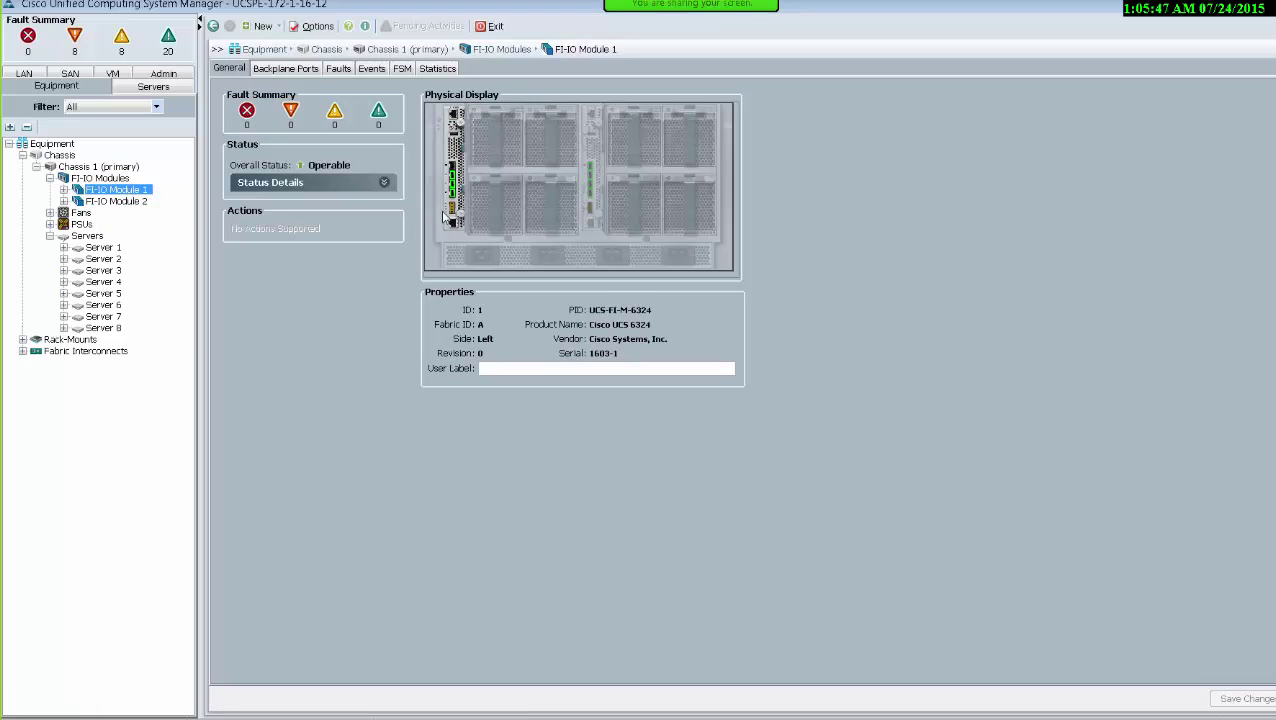
click(133, 203)
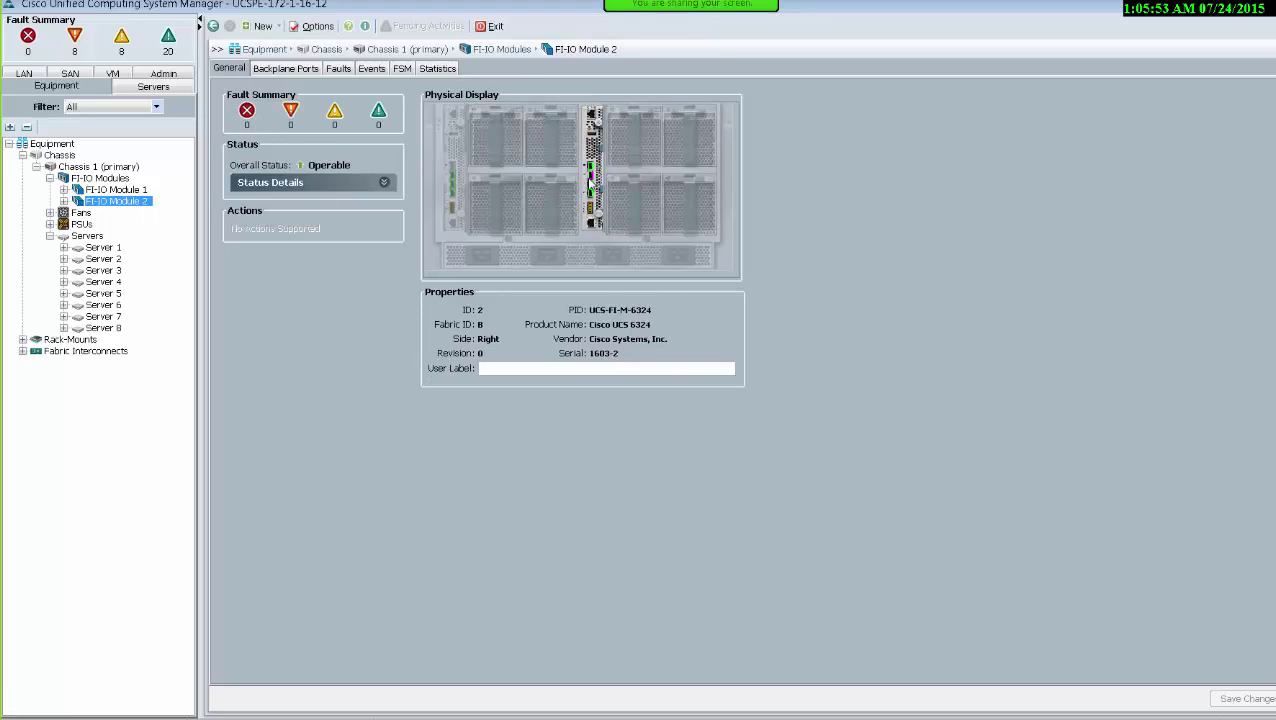
click(50, 213)
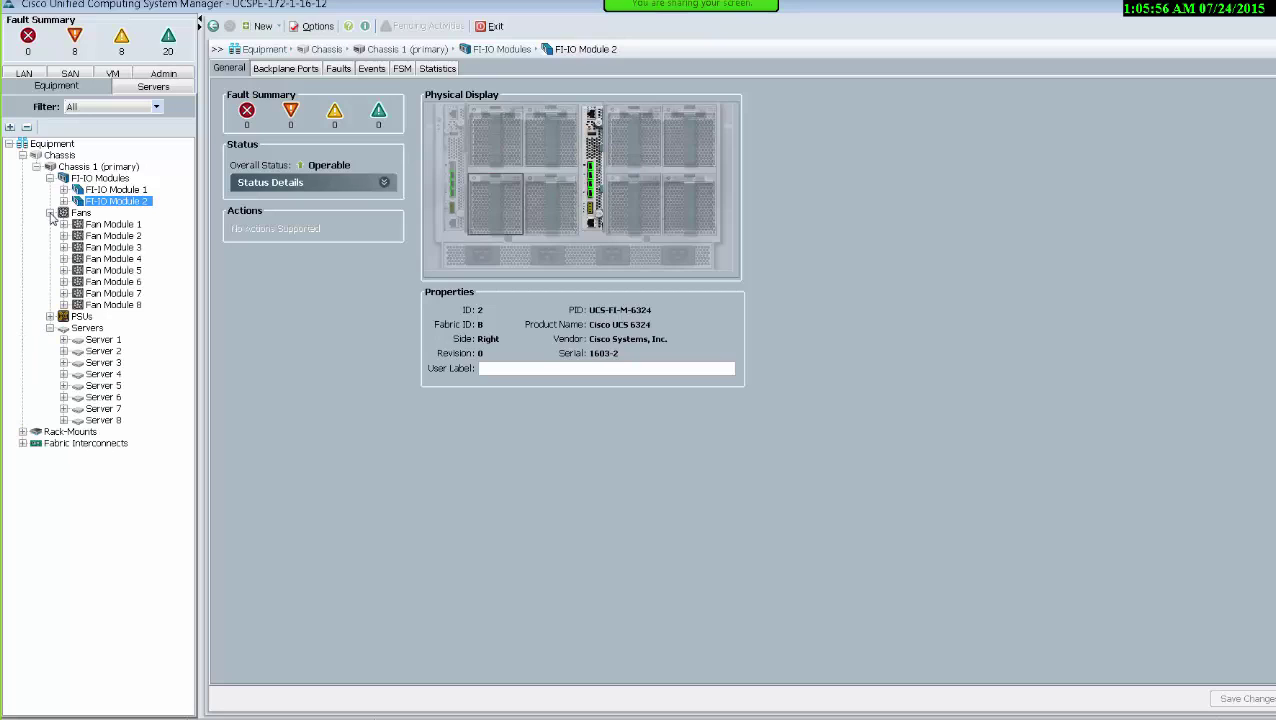
Step: Inspect Fan Module 1's fans and faults, then the status of all fan modules
click(105, 225)
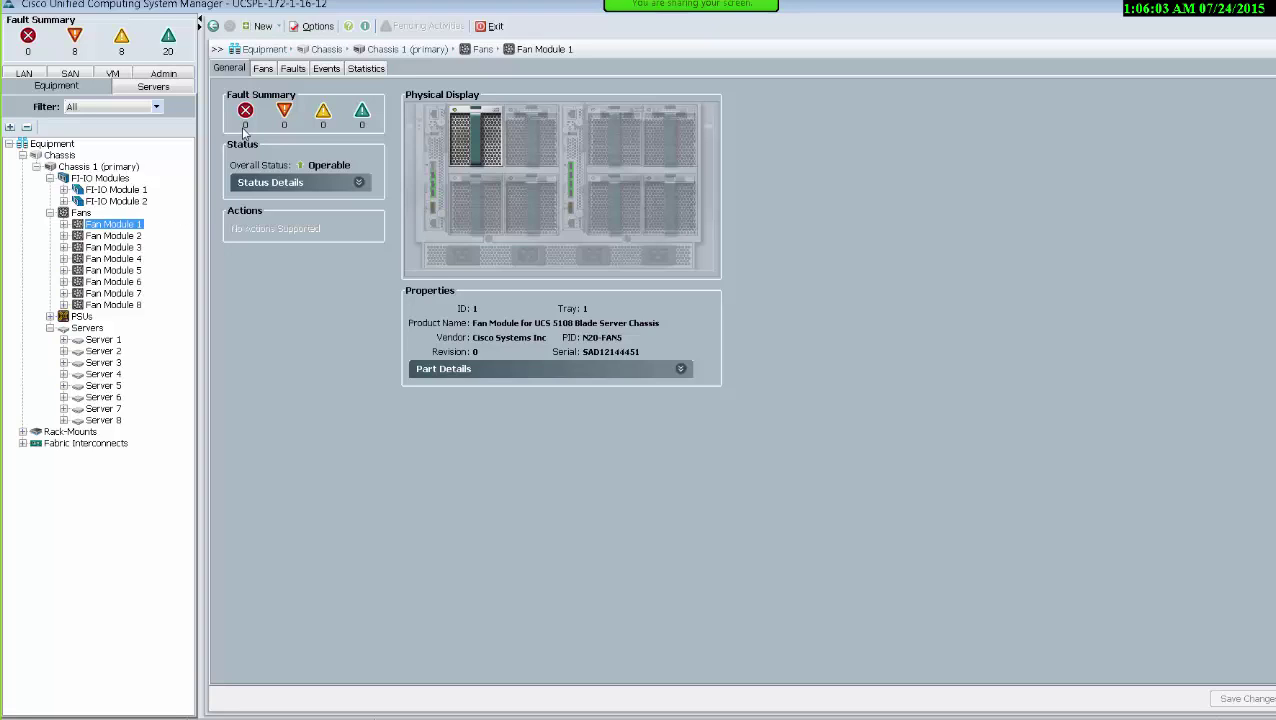
click(263, 69)
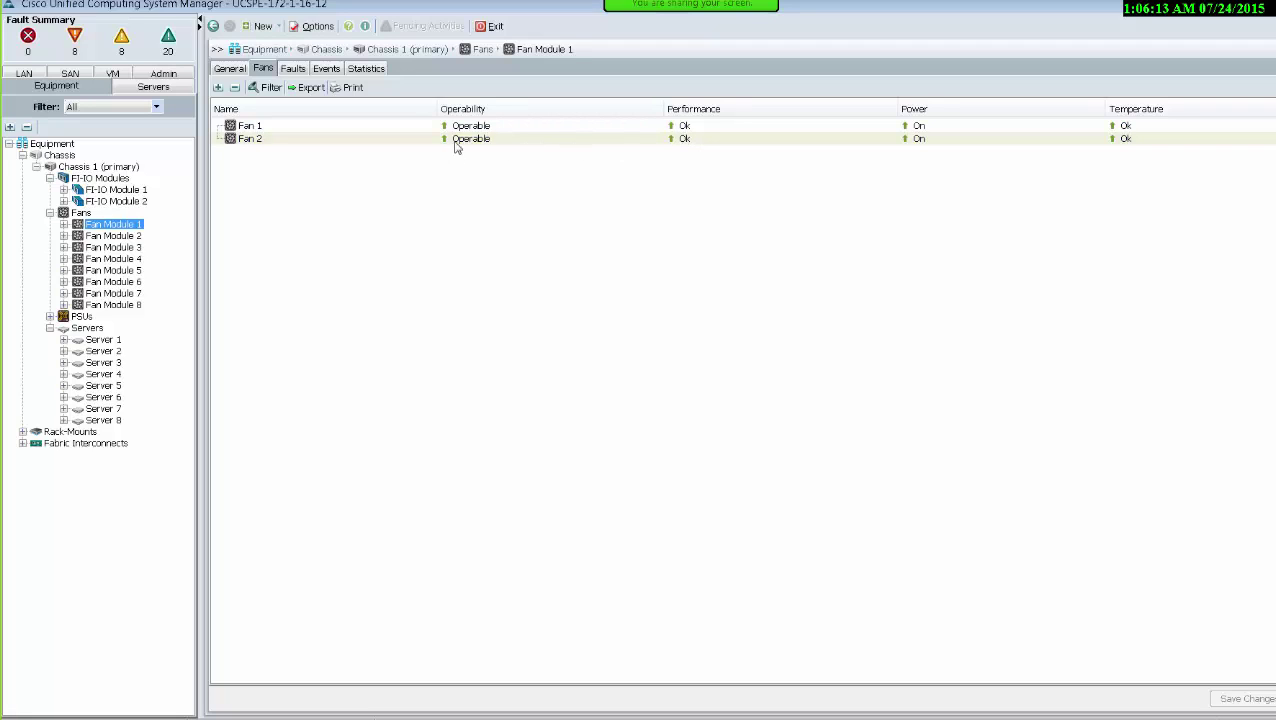
click(293, 70)
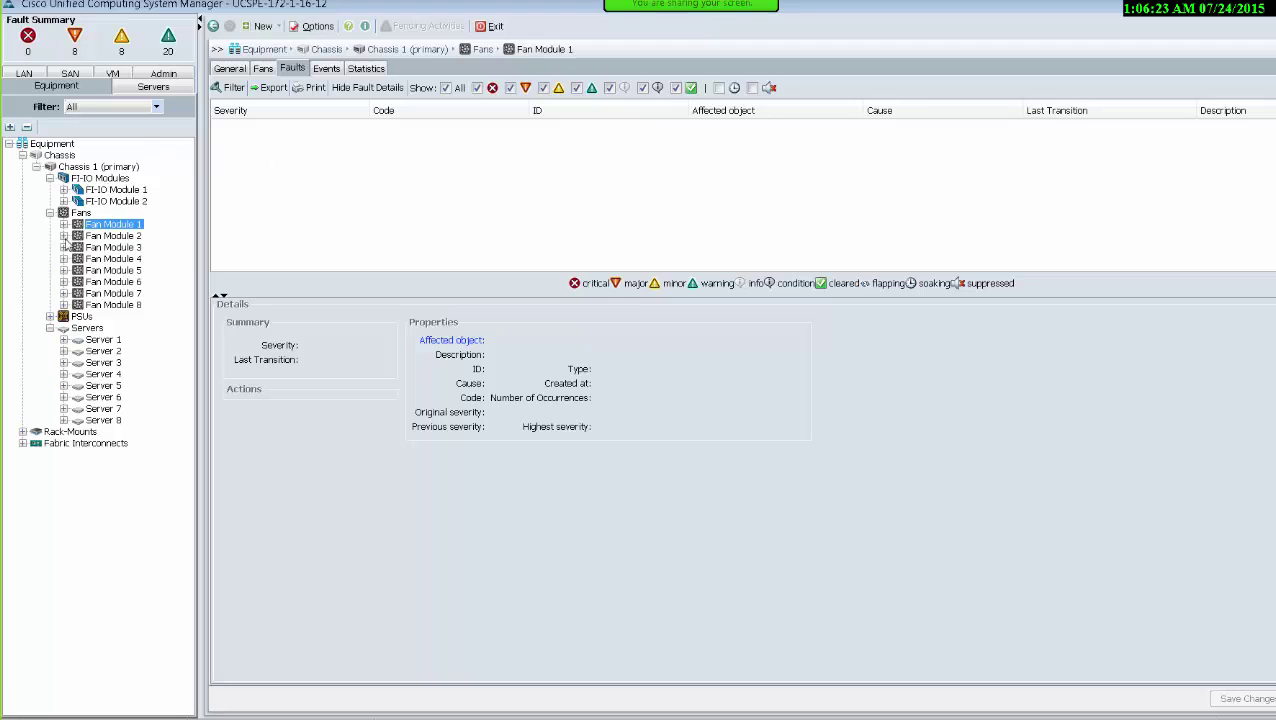
click(49, 214)
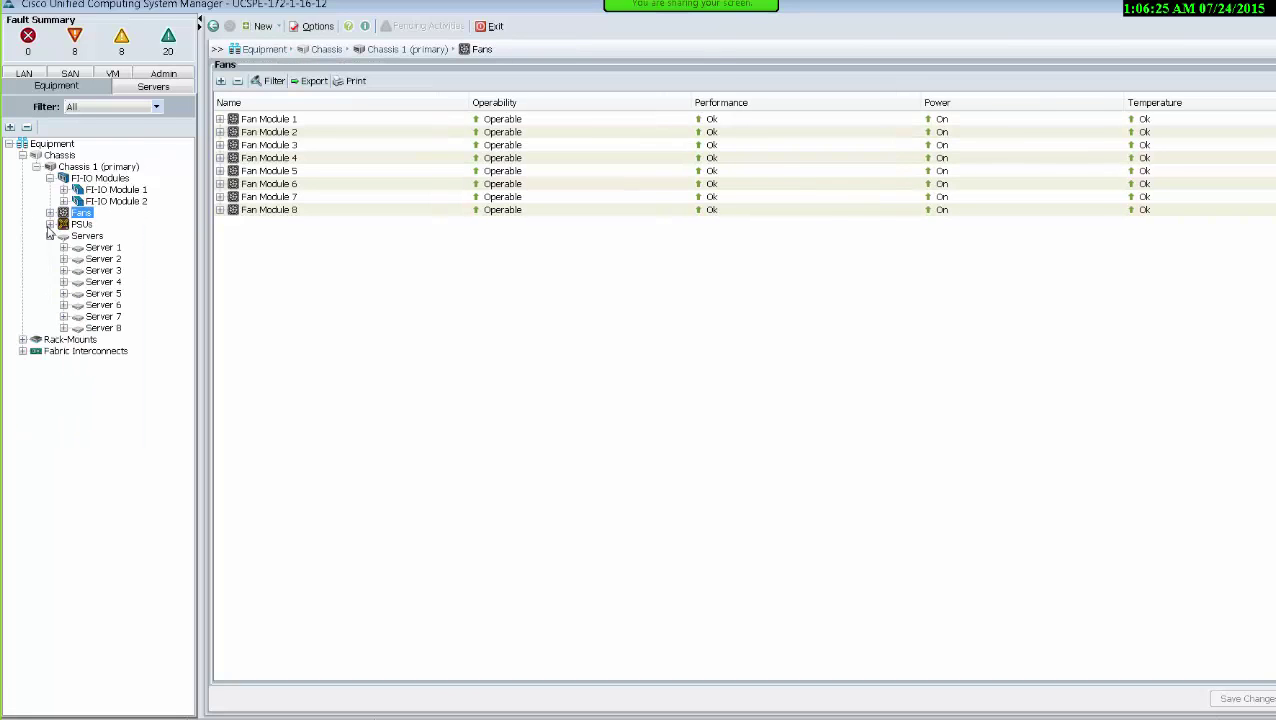
Step: View the chassis PSUs 1 through 4 in turn, ending on PSU 4's 2500W properties
click(49, 225)
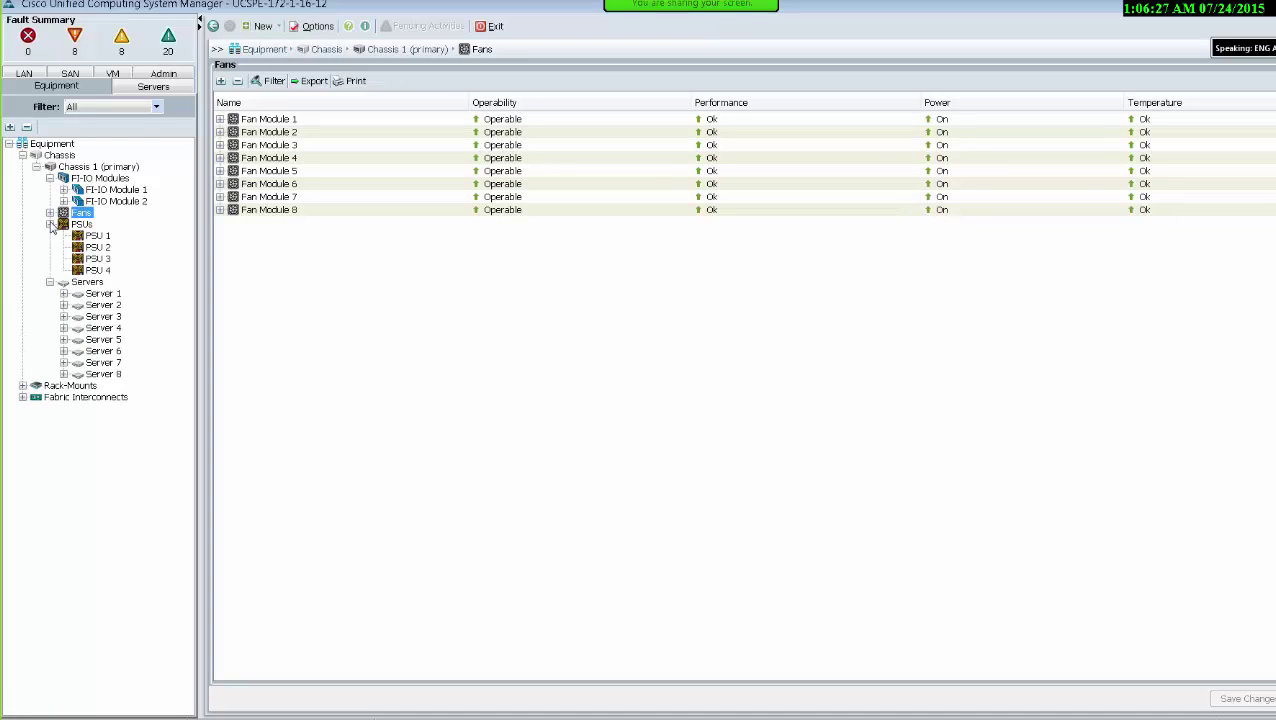
click(94, 236)
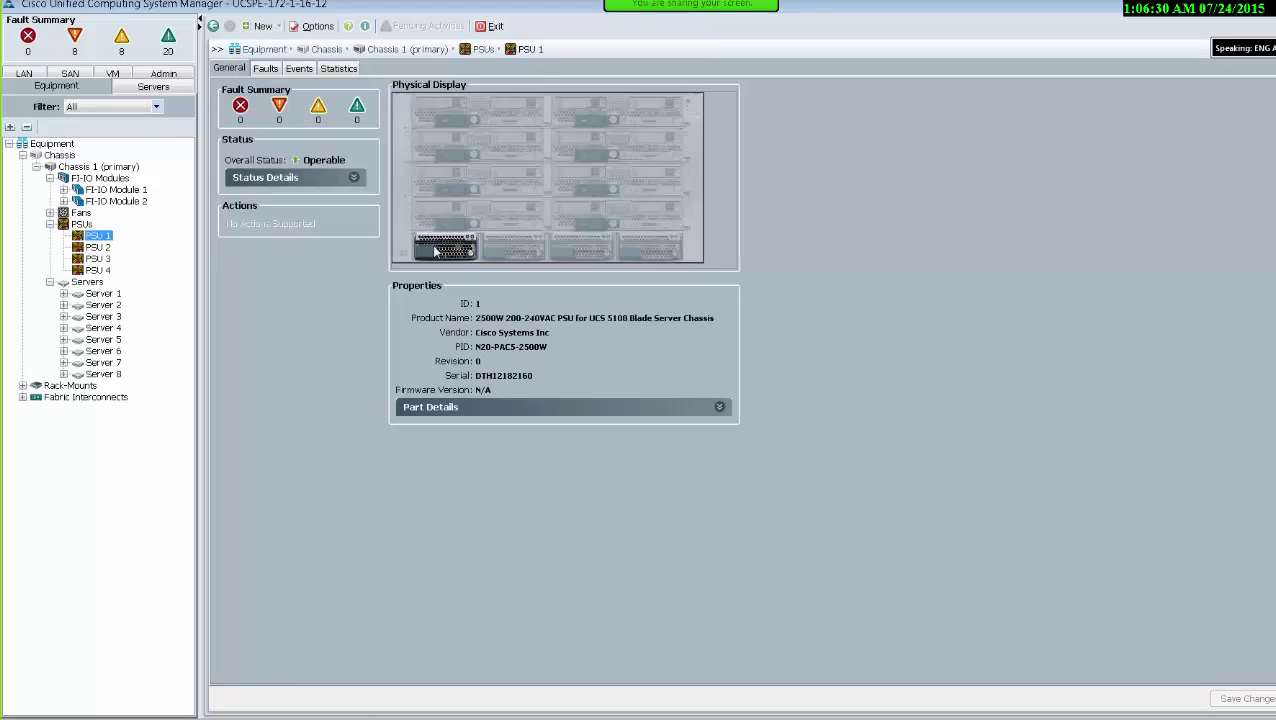
click(98, 248)
click(99, 259)
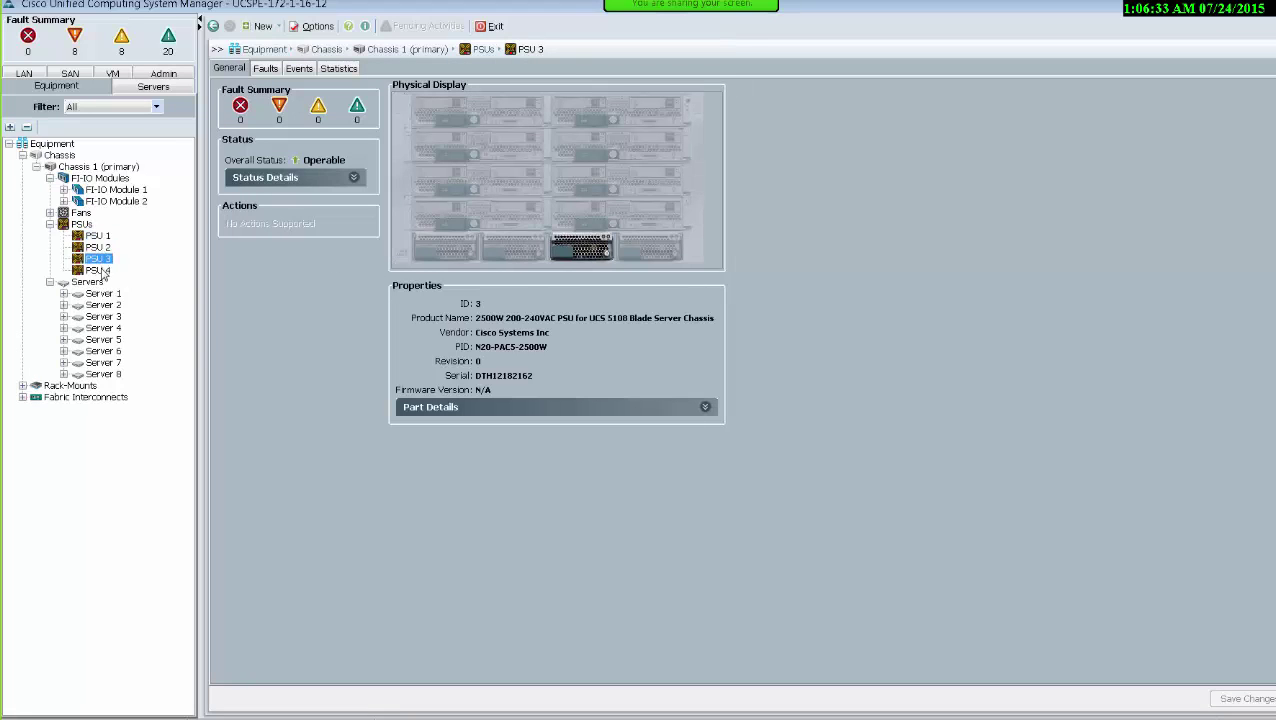
click(98, 270)
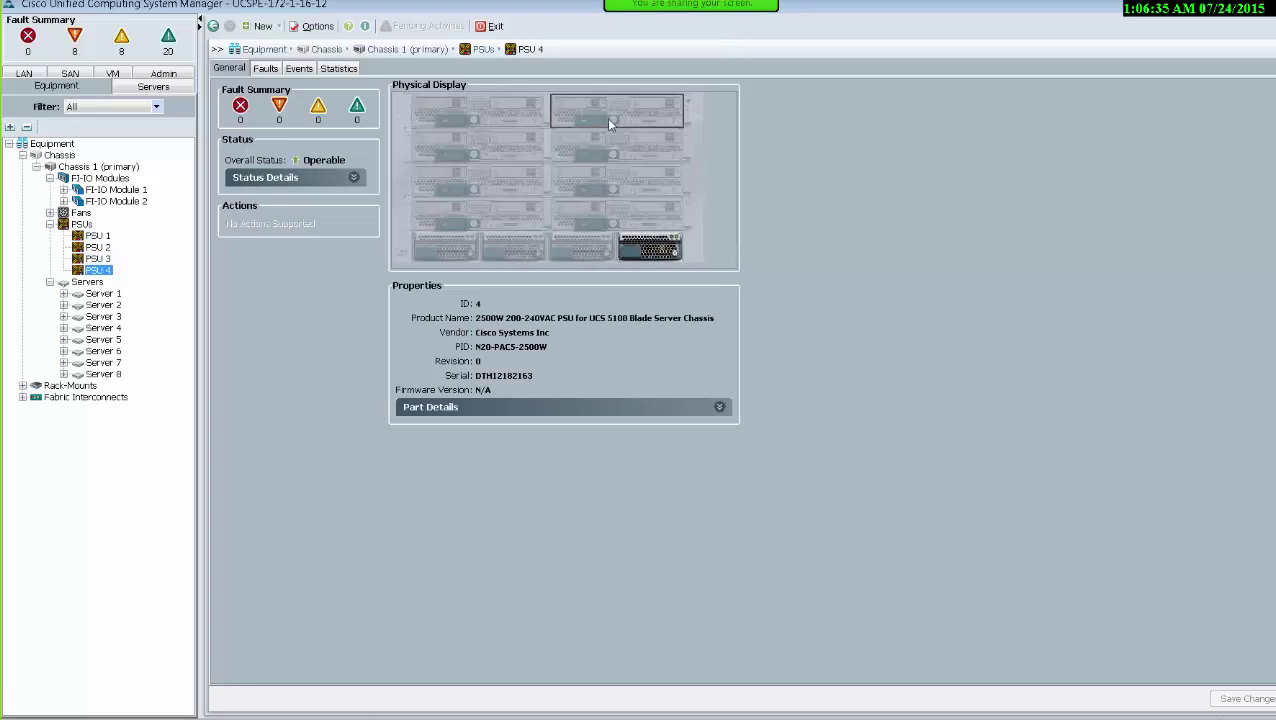
right_click(652, 248)
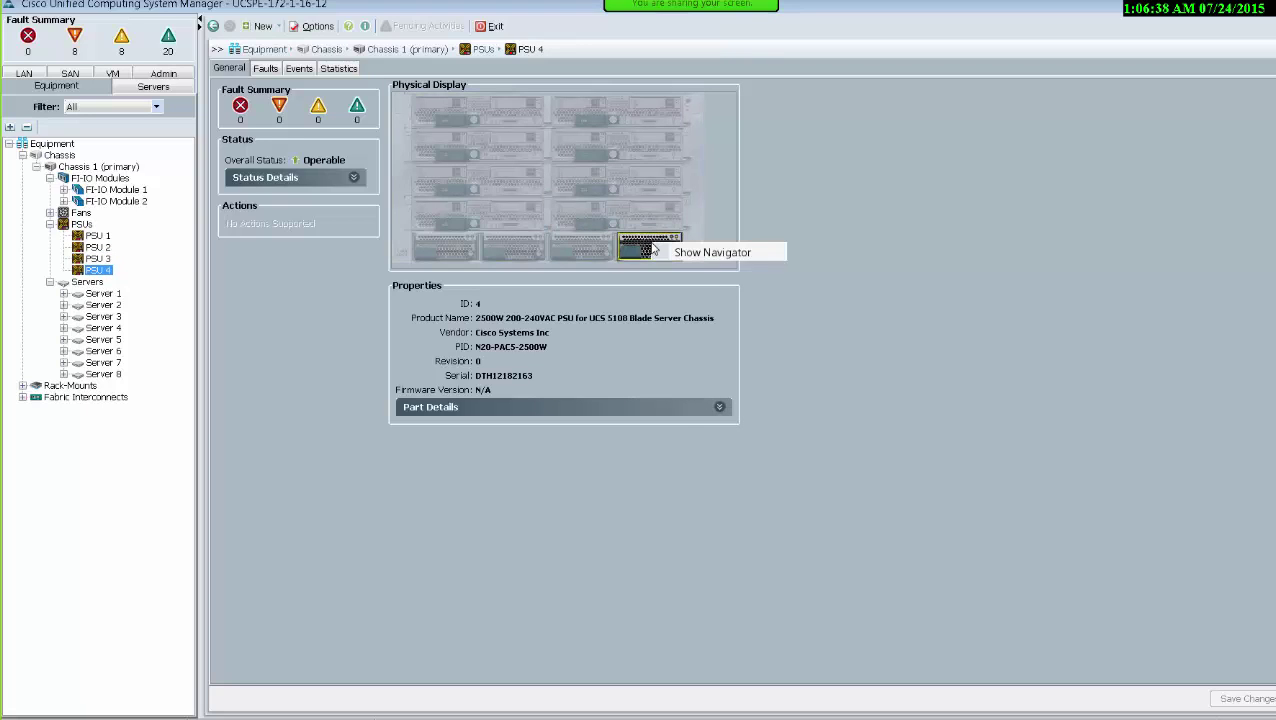
click(710, 253)
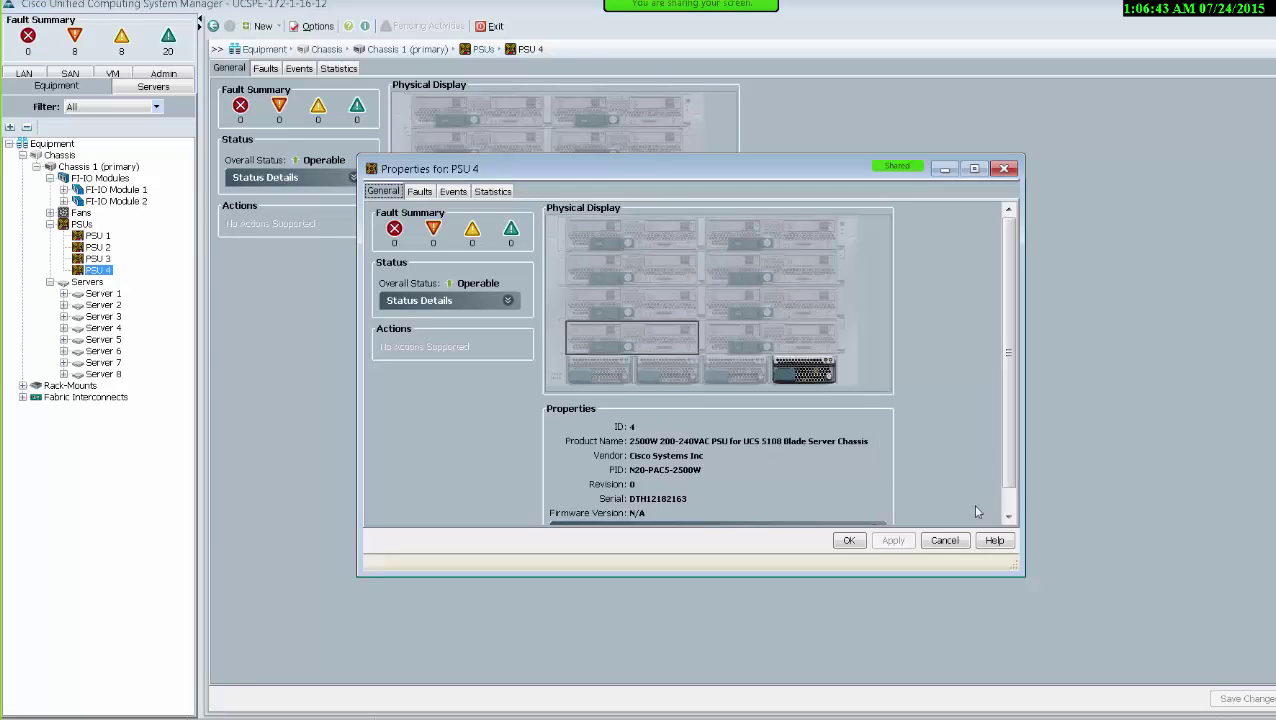
click(1008, 510)
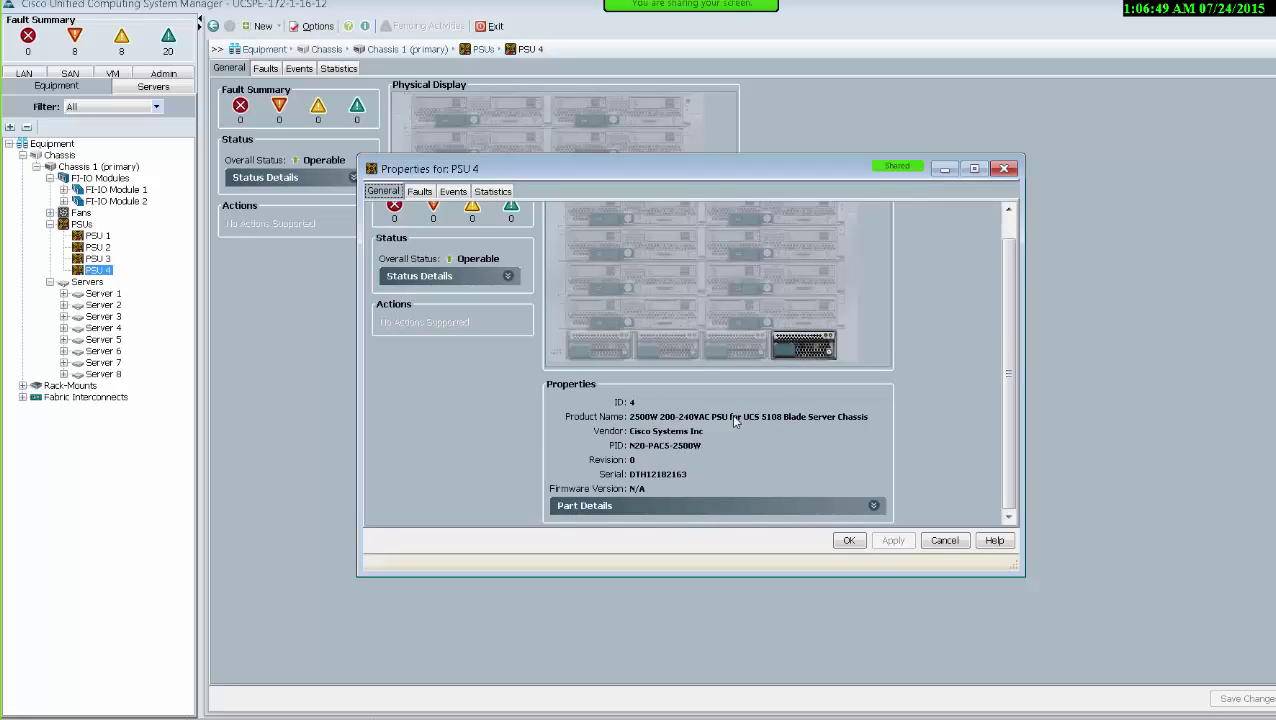
click(509, 277)
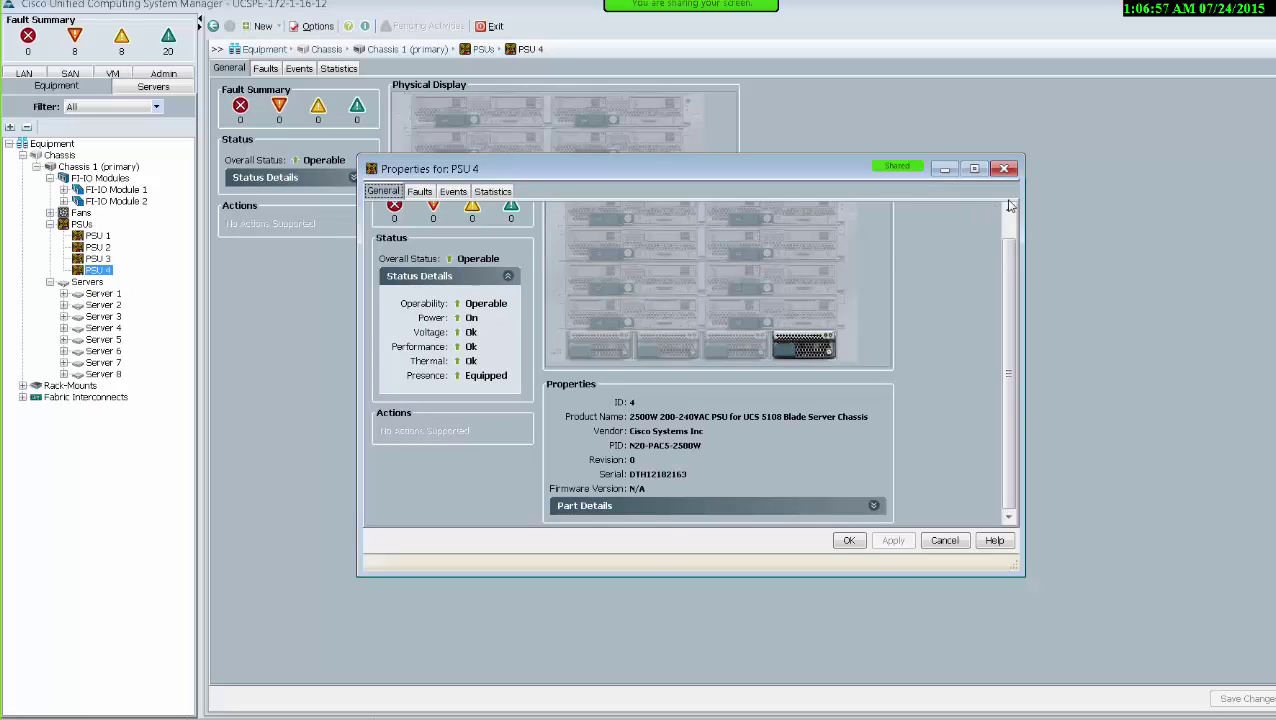
click(1004, 170)
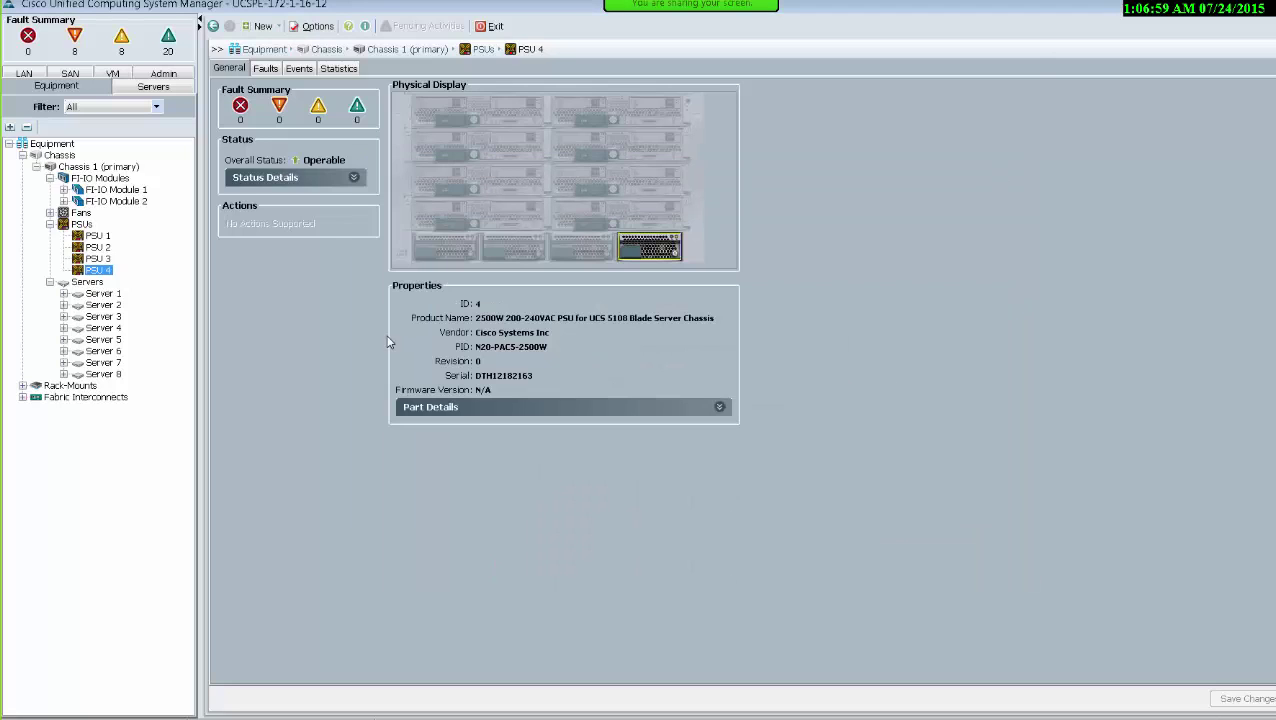
Step: Review the PSU summary and Server 1's firmware, then Fabric Interconnect A and the port table
click(50, 225)
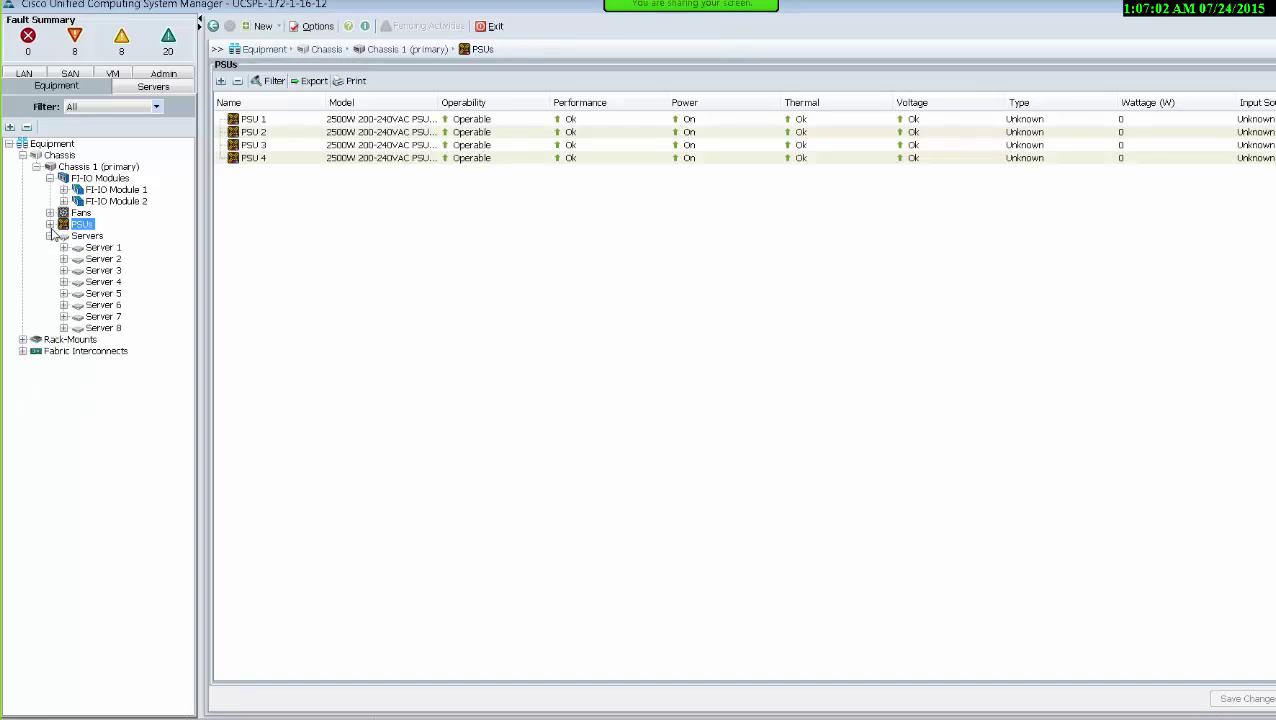
click(101, 248)
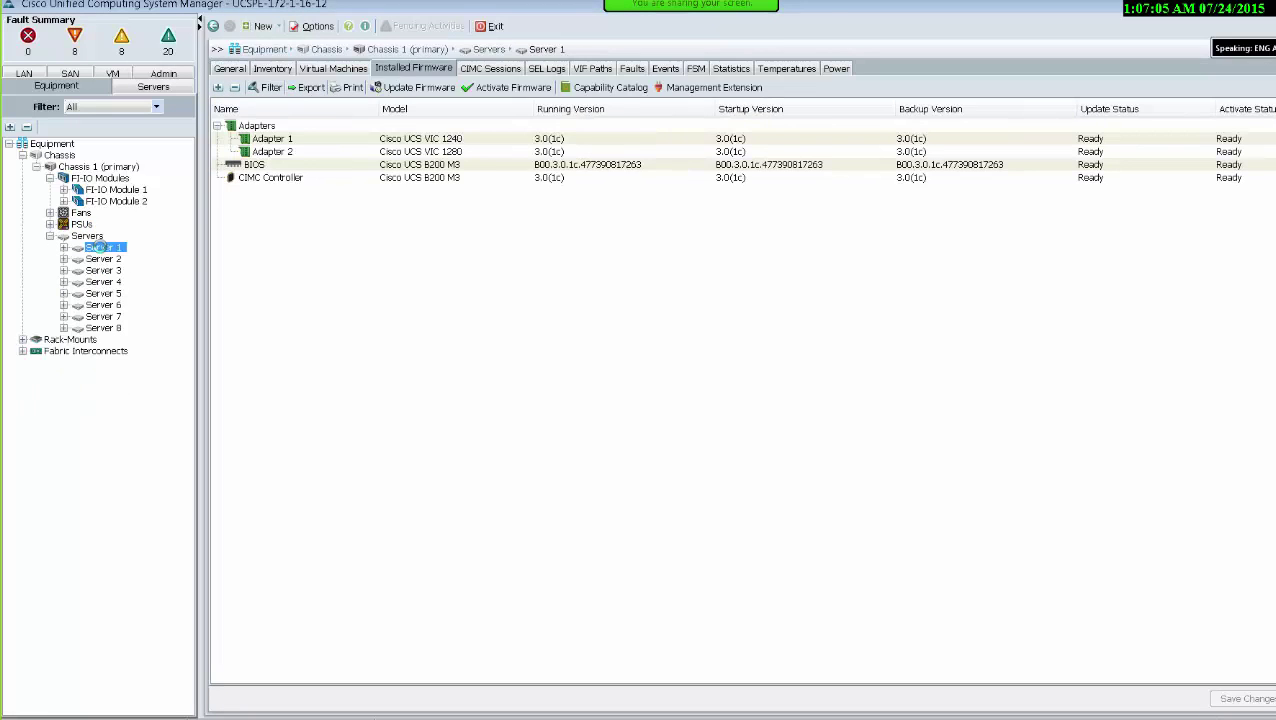
click(23, 351)
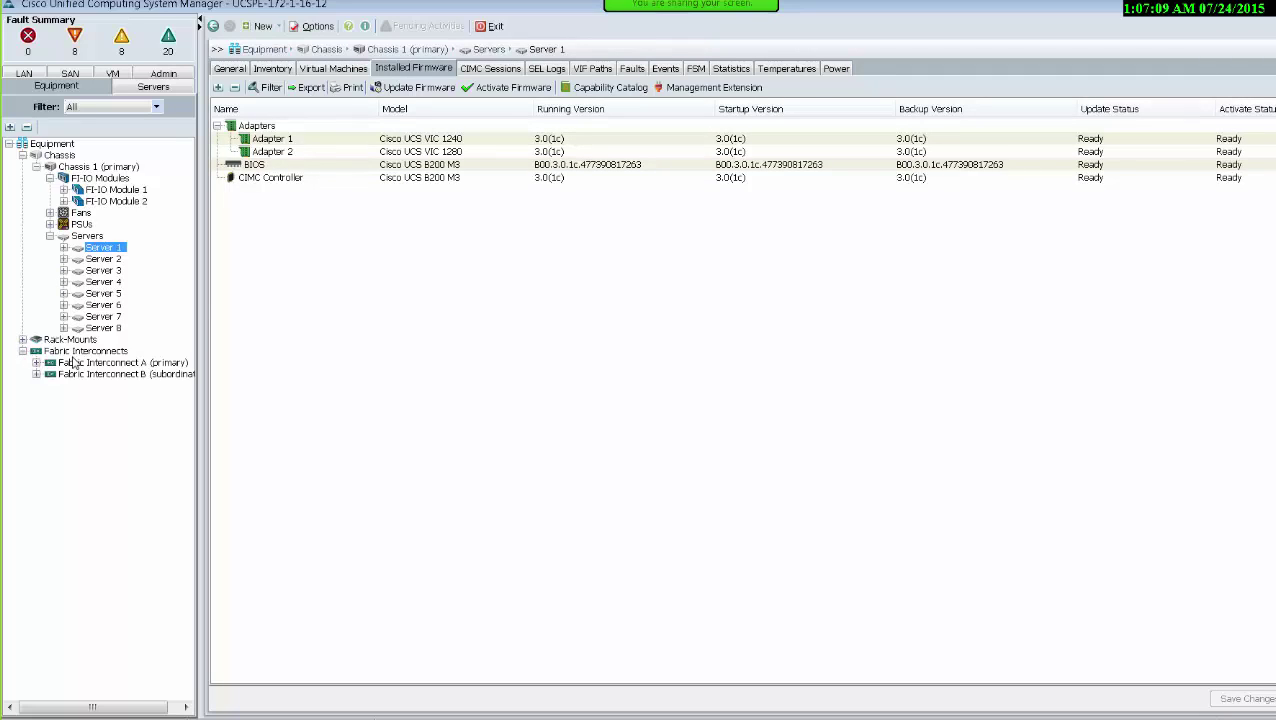
click(72, 363)
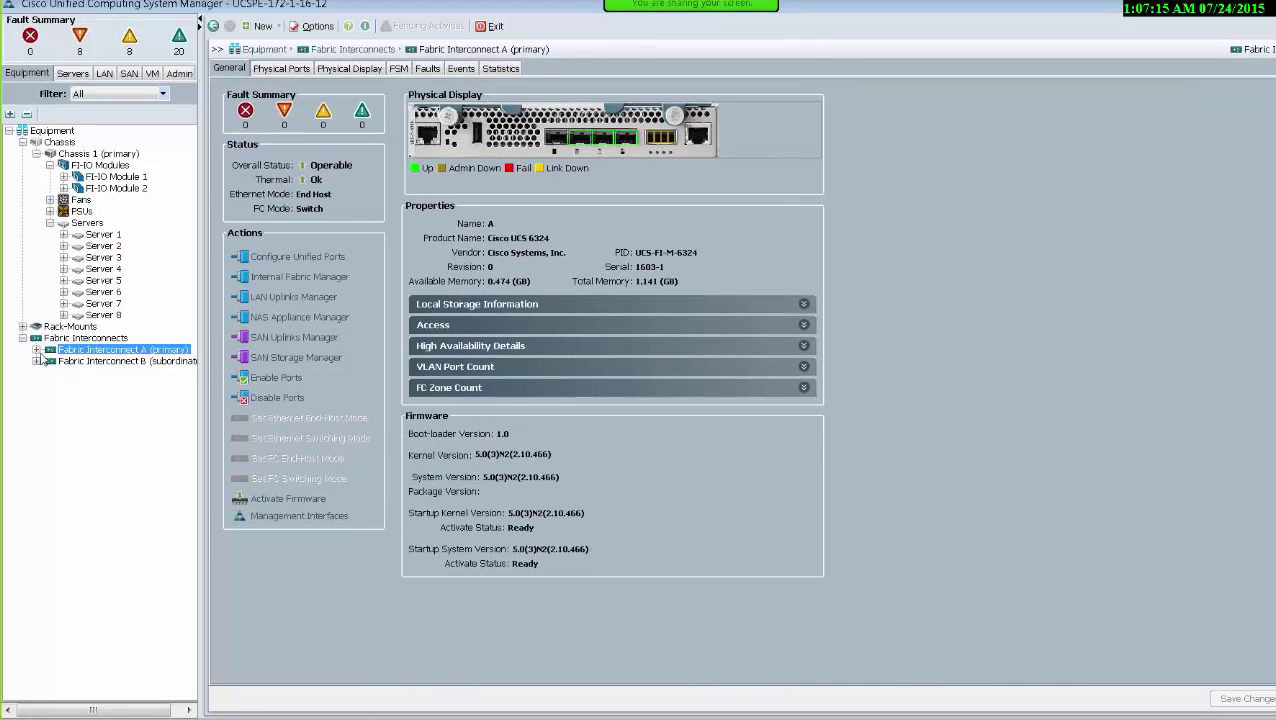
click(60, 339)
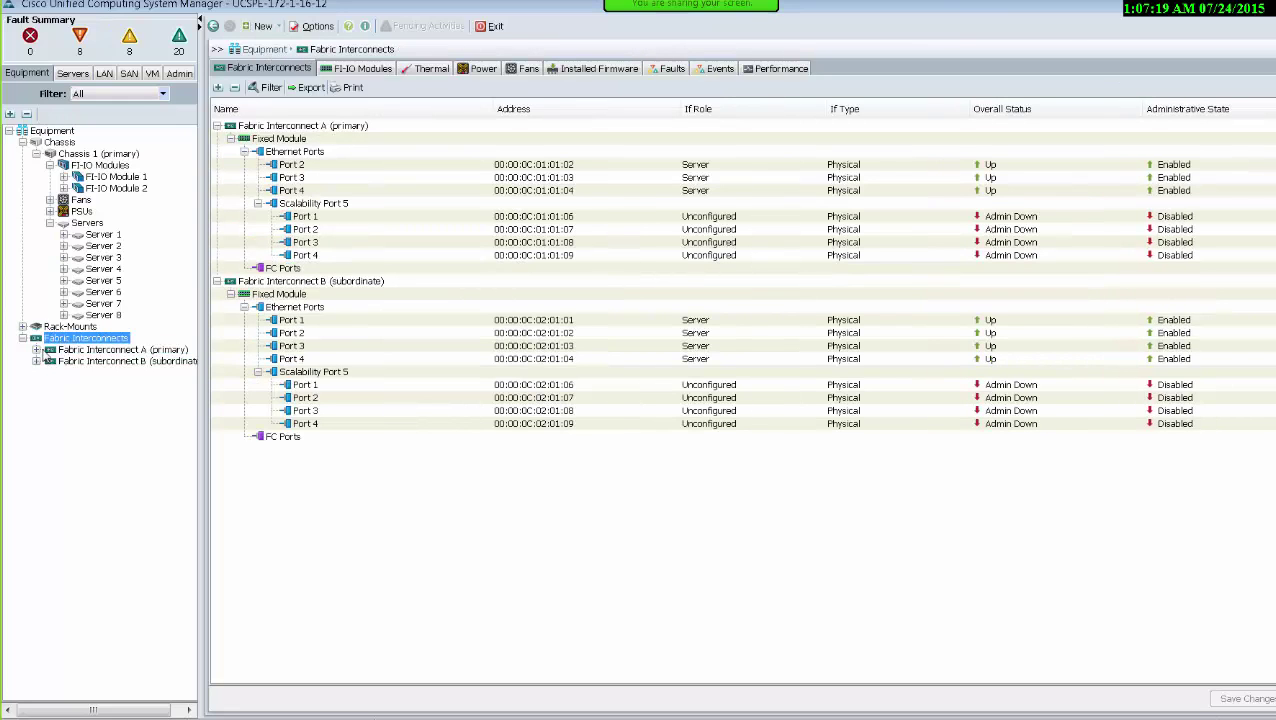
click(46, 349)
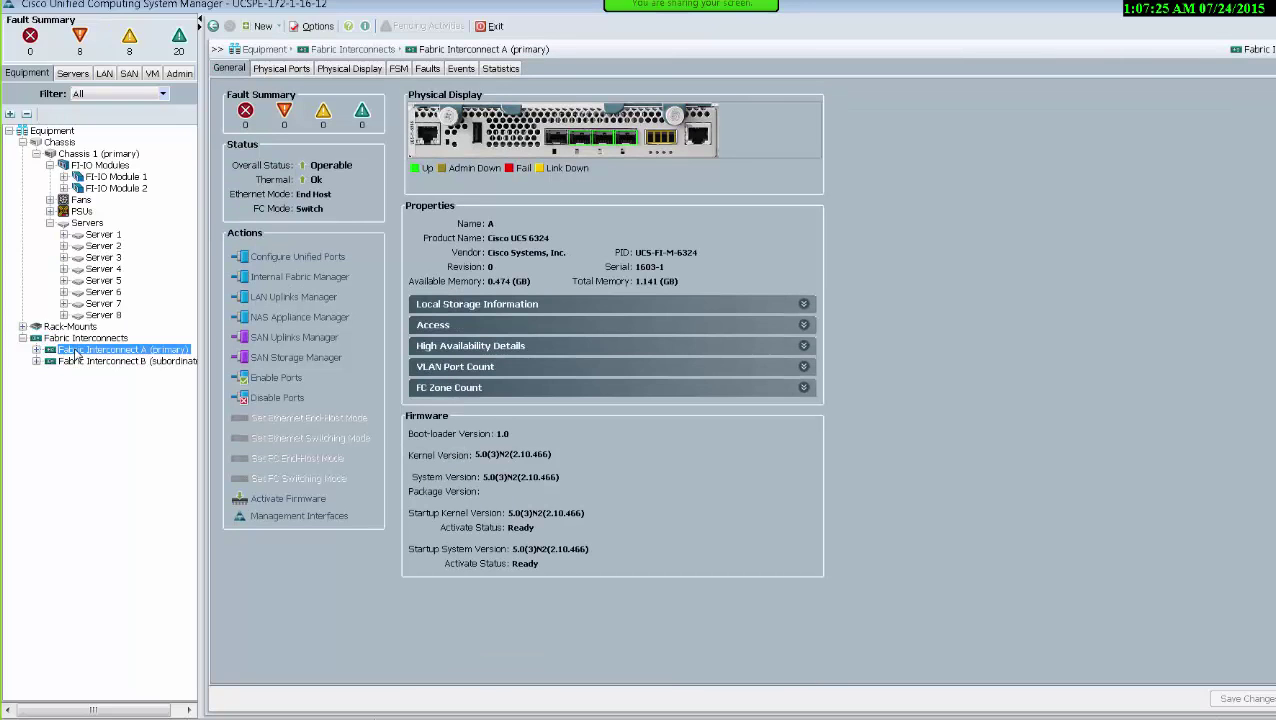
Step: Check Fabric Interconnect B's Fixed Module and ports, collapse Servers, and reselect Fabric Interconnect A
click(36, 361)
click(89, 372)
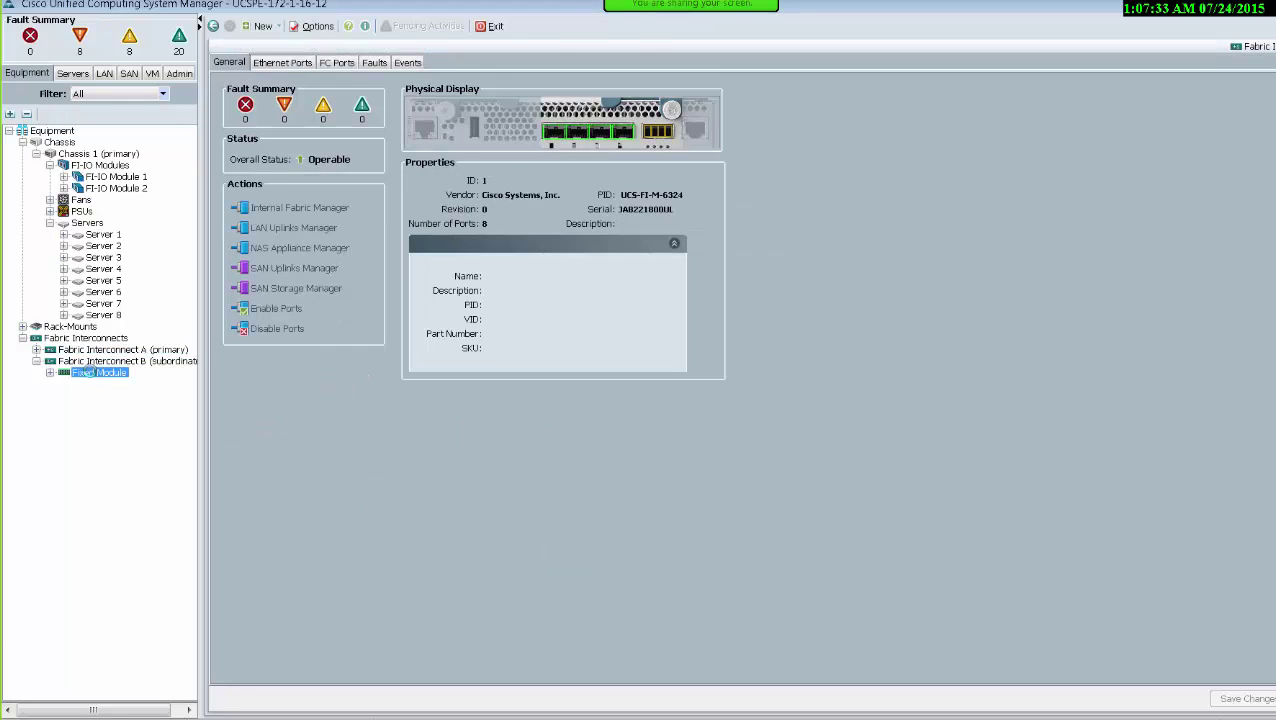
click(62, 339)
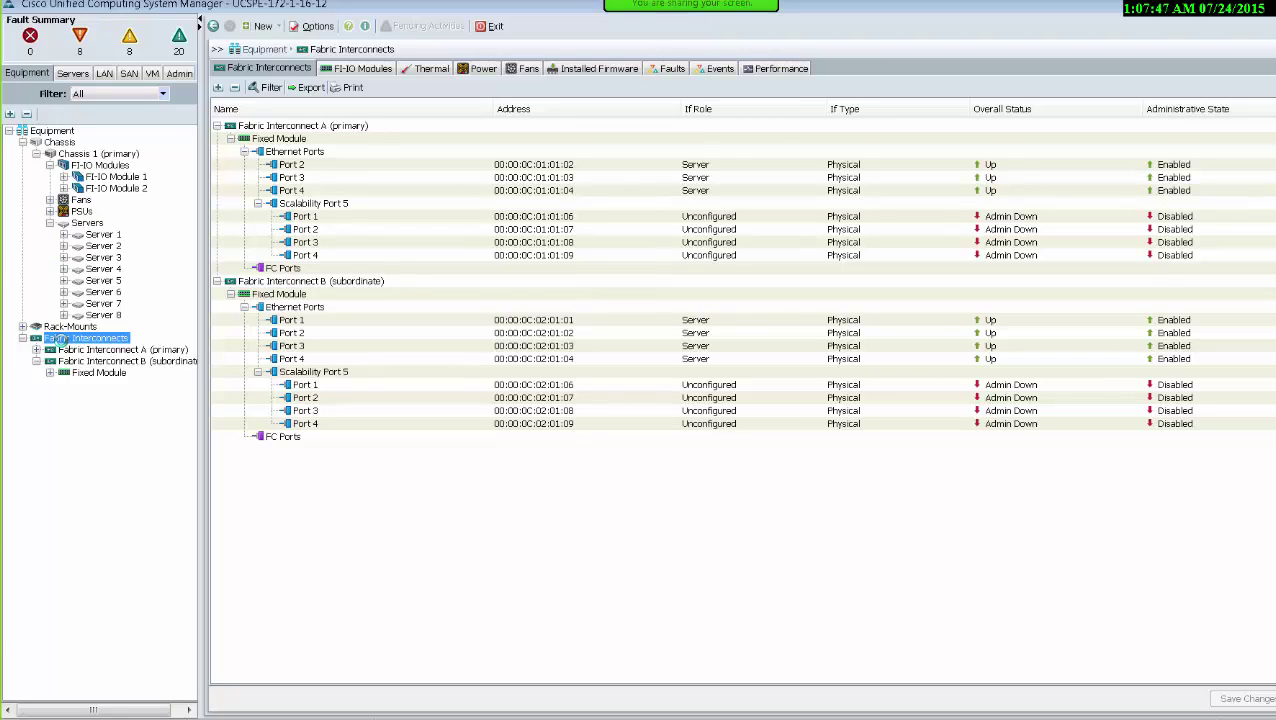
click(49, 223)
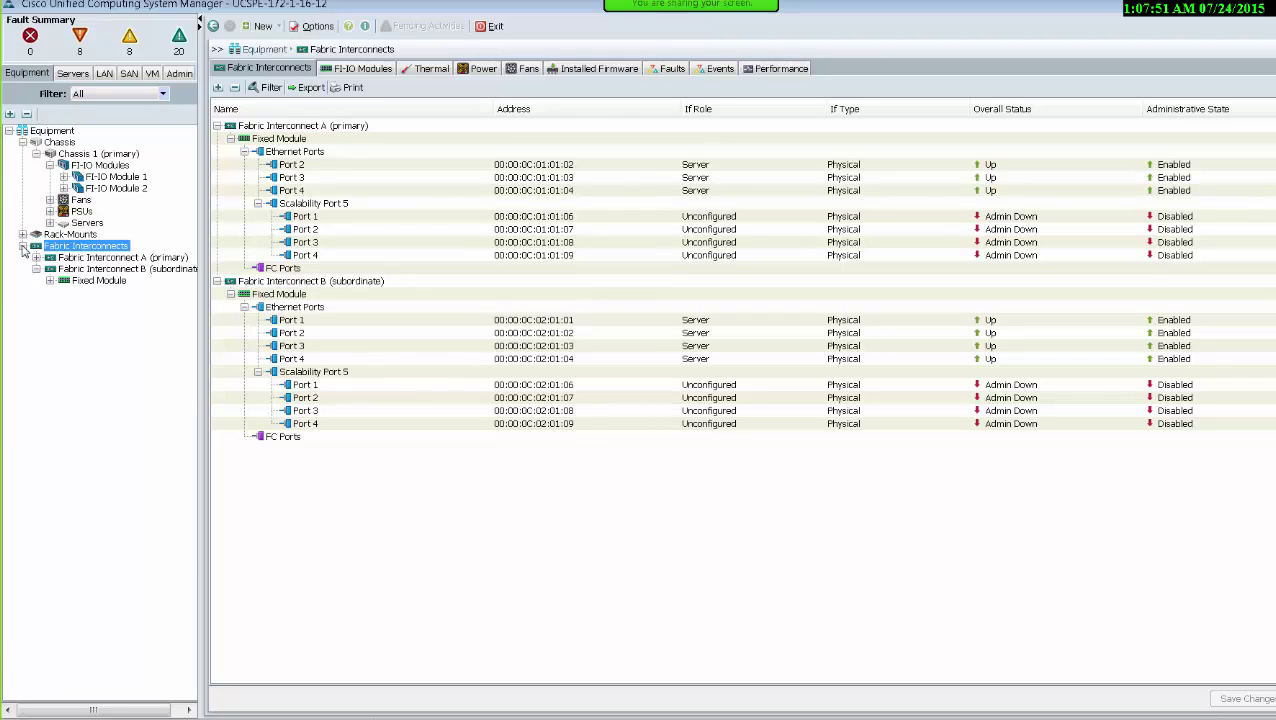
click(90, 257)
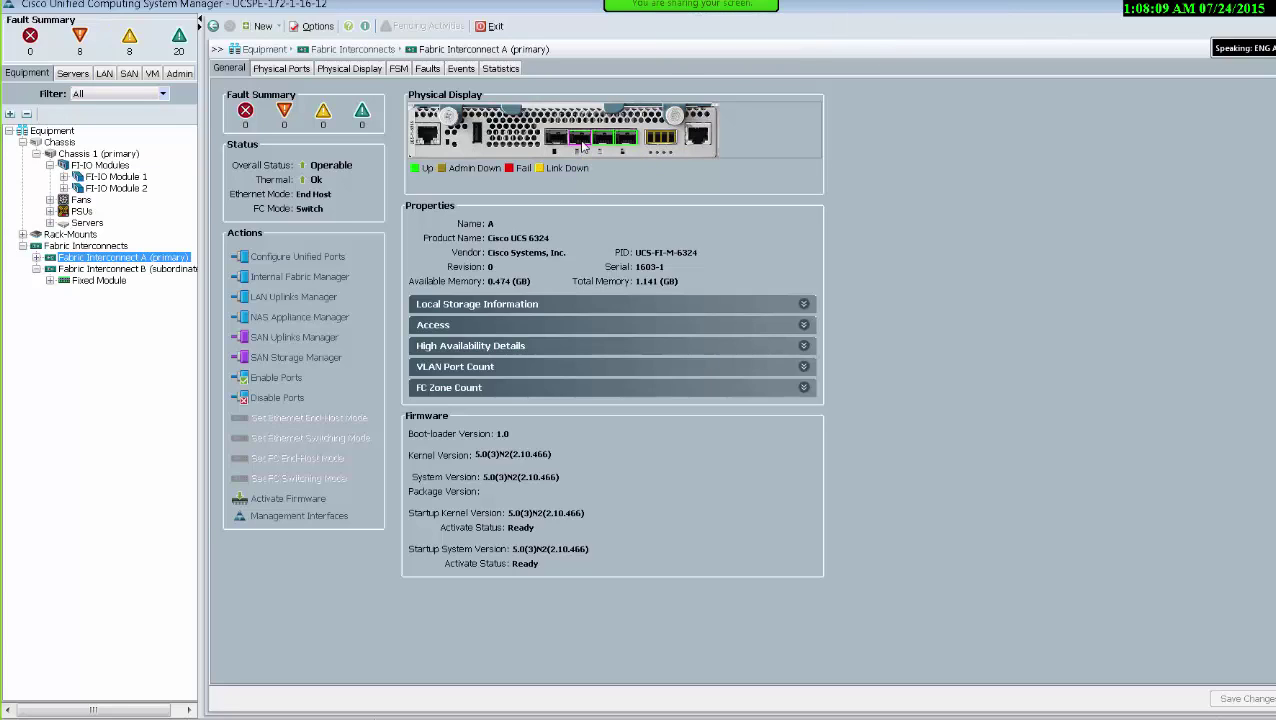
Step: Inspect interconnect port 2's Ethernet interface faults, events and FSM status, then close it
double_click(583, 145)
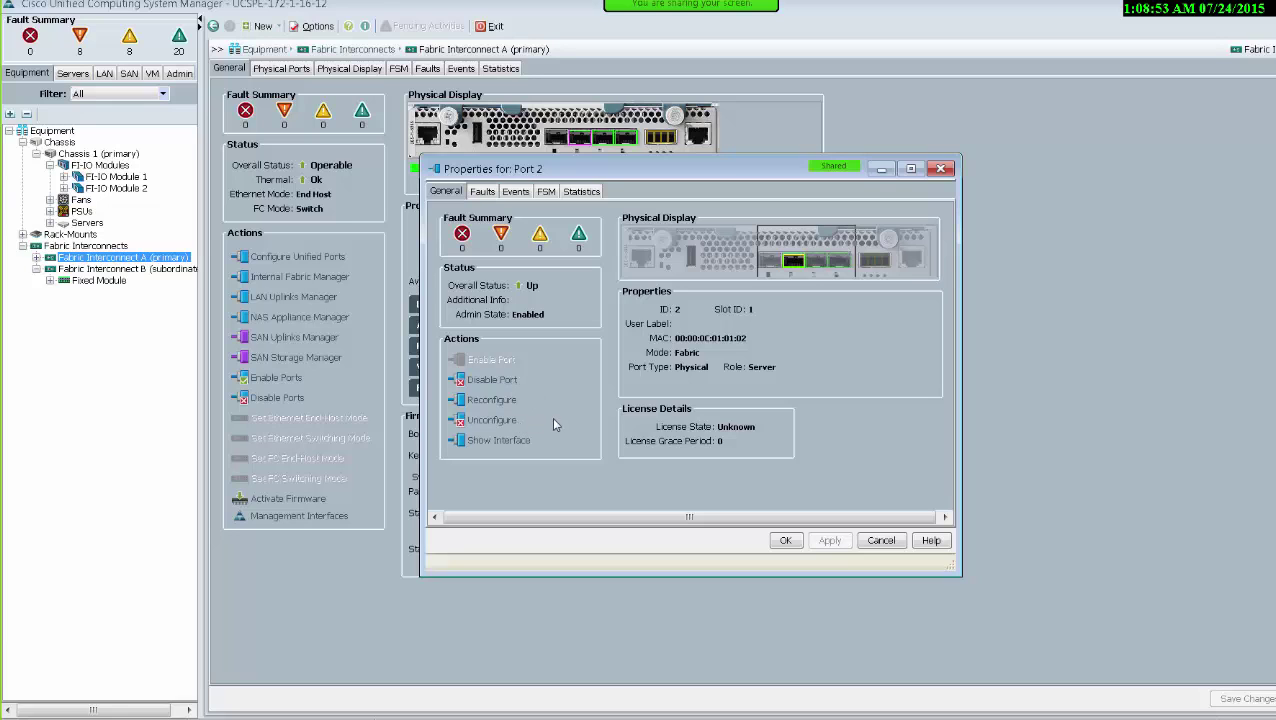
click(522, 441)
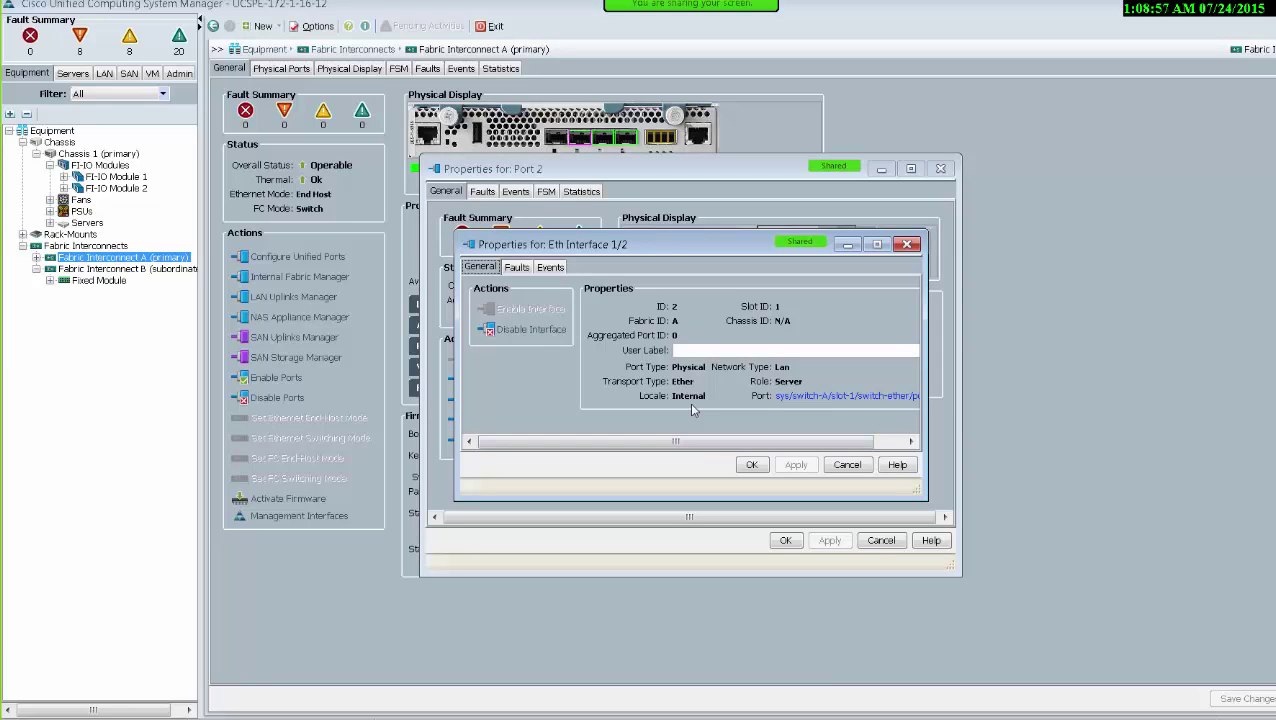
click(516, 267)
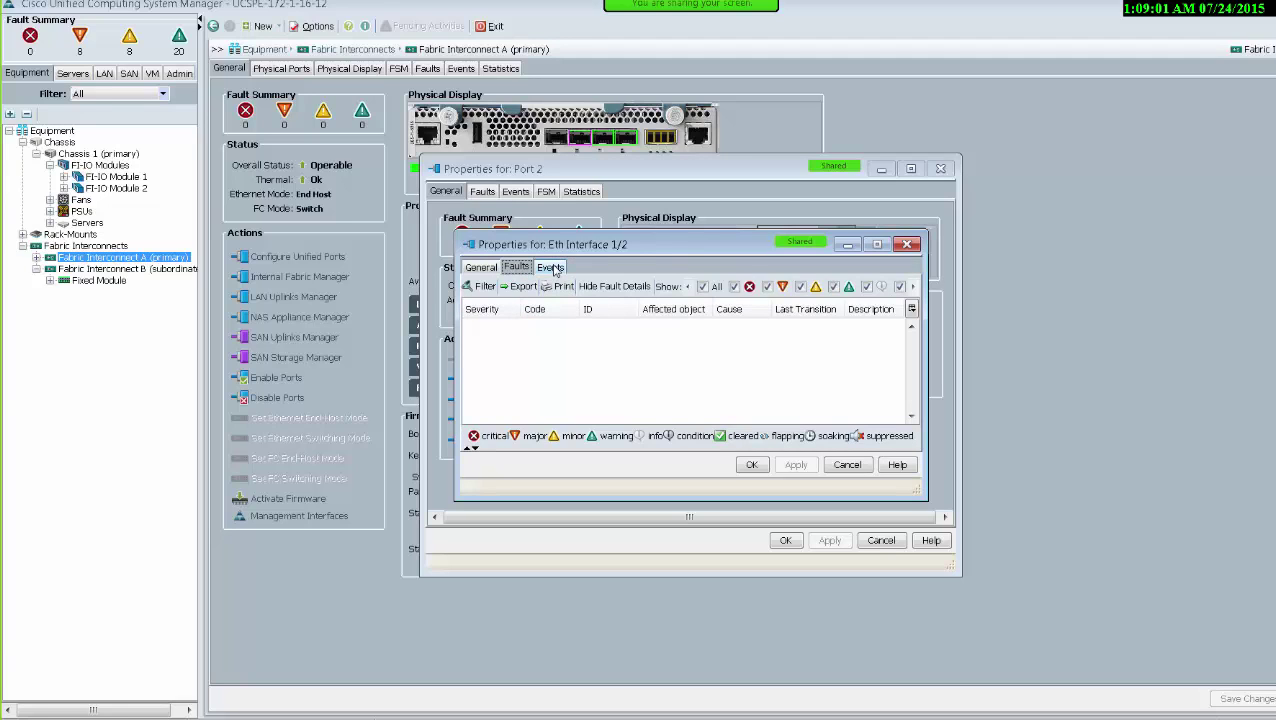
click(551, 267)
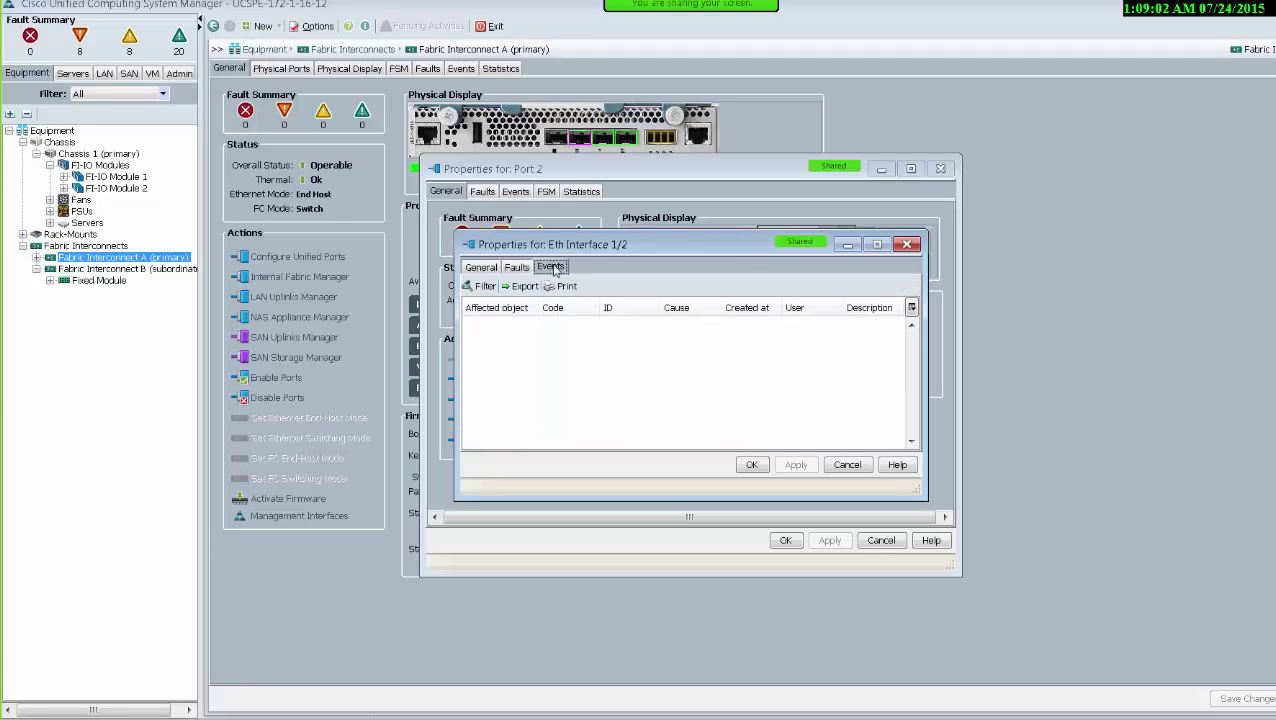
click(847, 465)
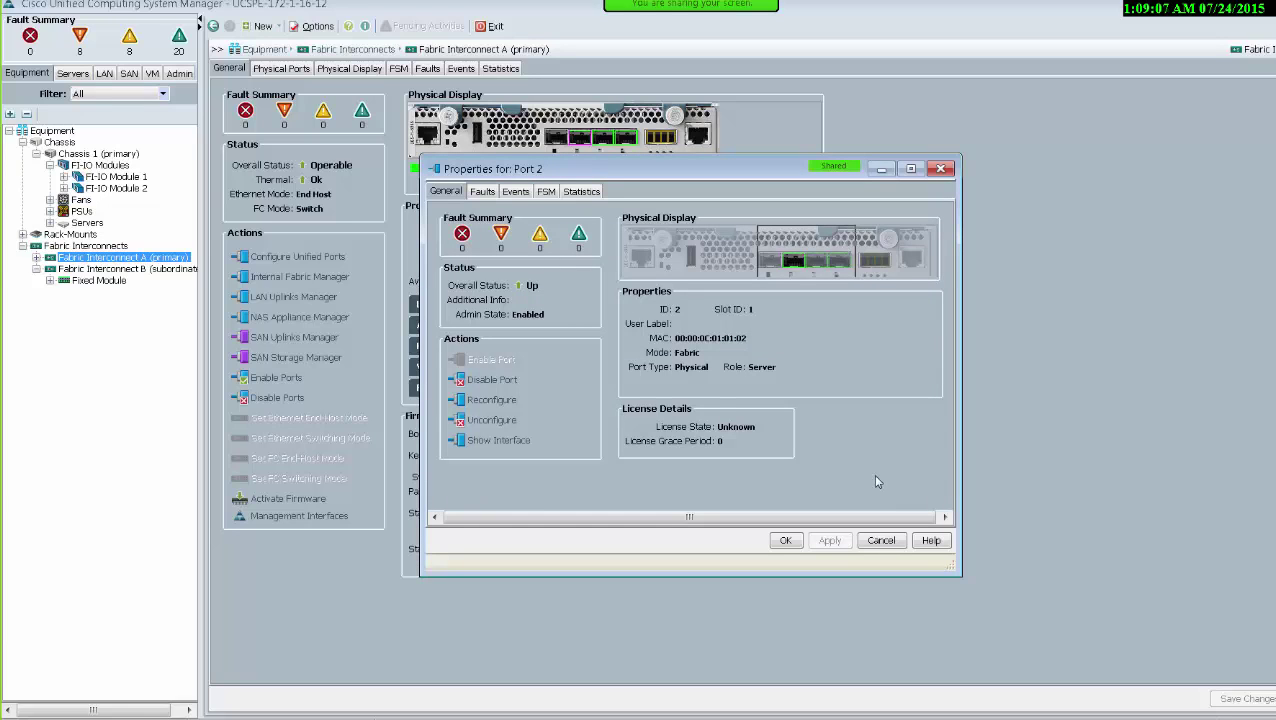
click(546, 191)
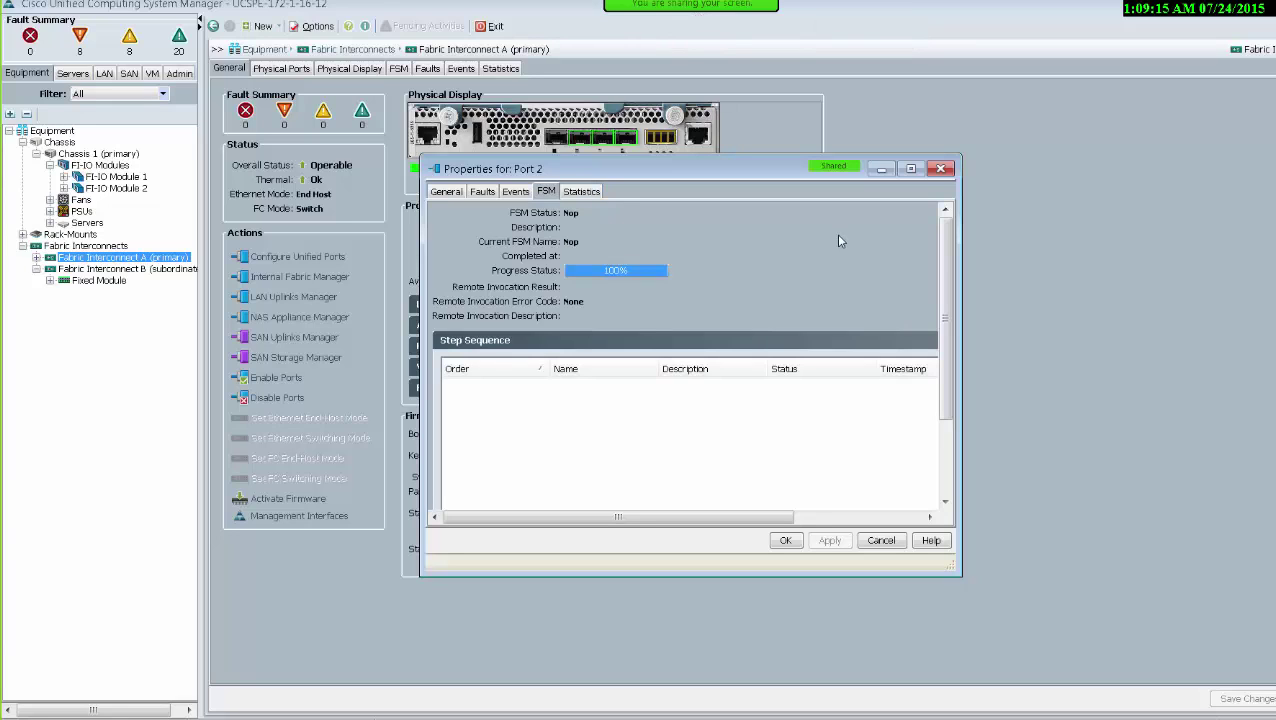
click(937, 171)
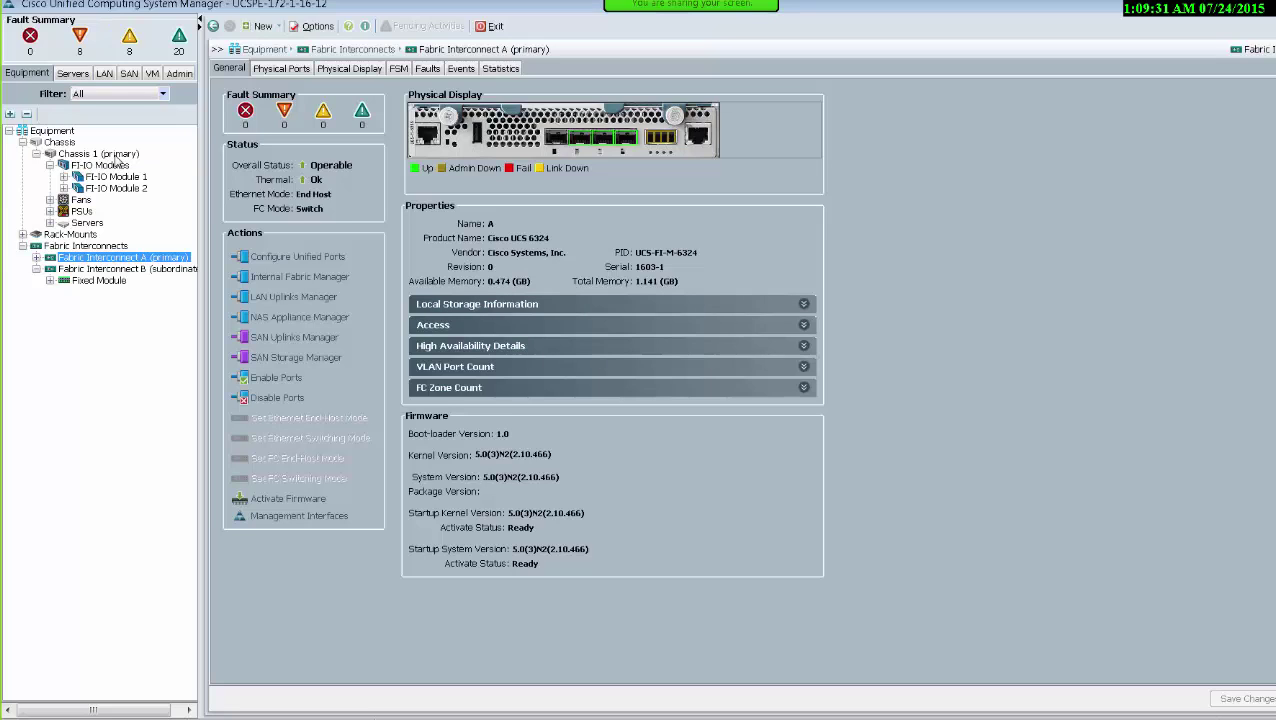
Step: Page the photo viewer to the Field Engineer Boot Camp cover, then switch to Firefox
click(520, 700)
click(520, 551)
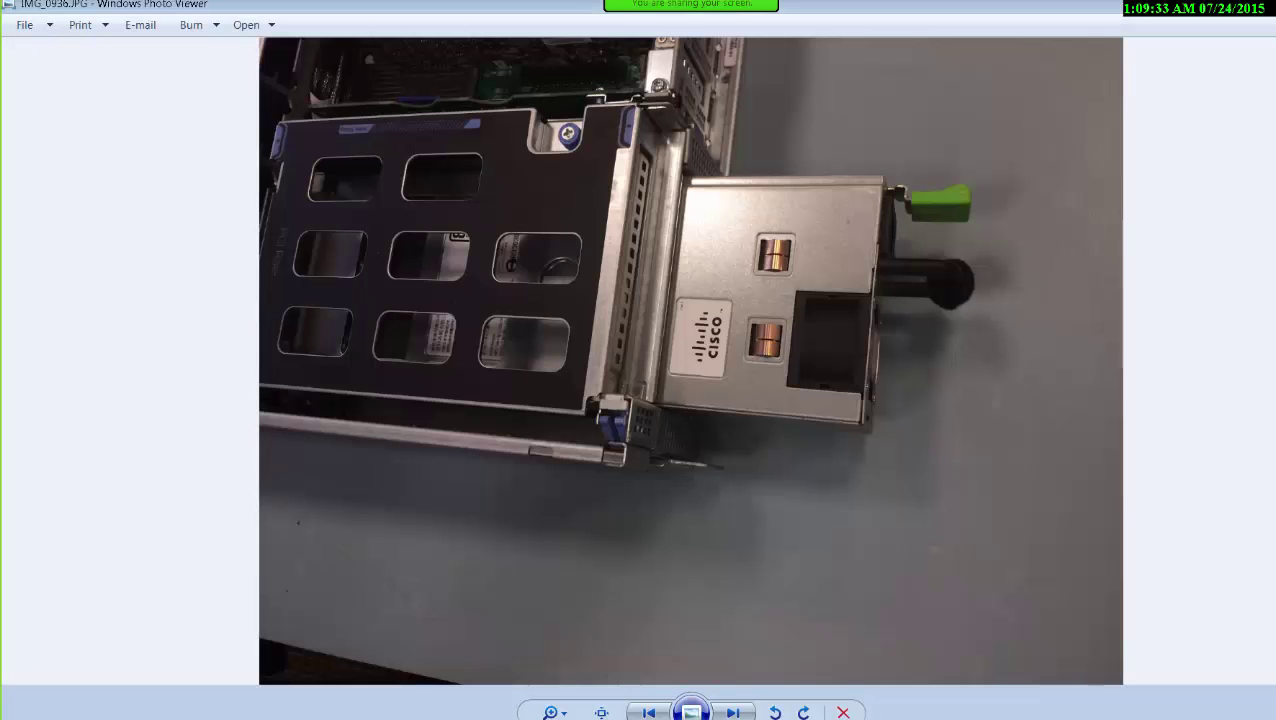
key(Left)
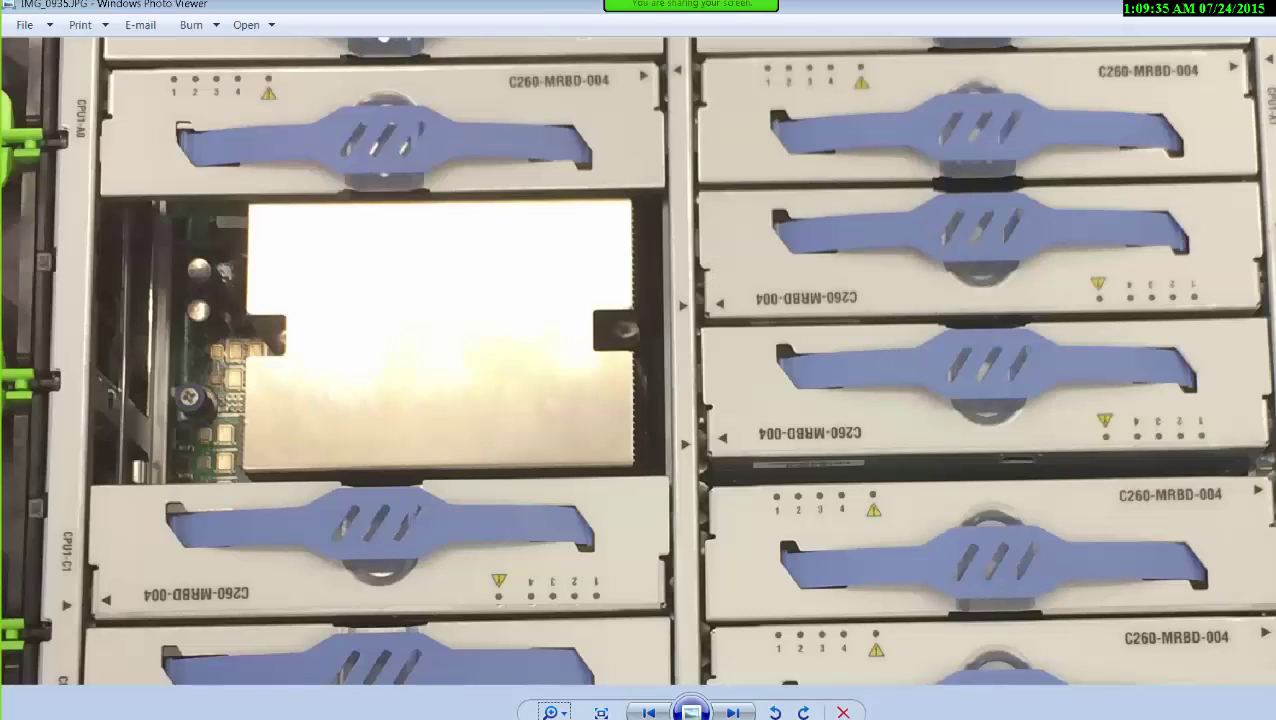
key(Left)
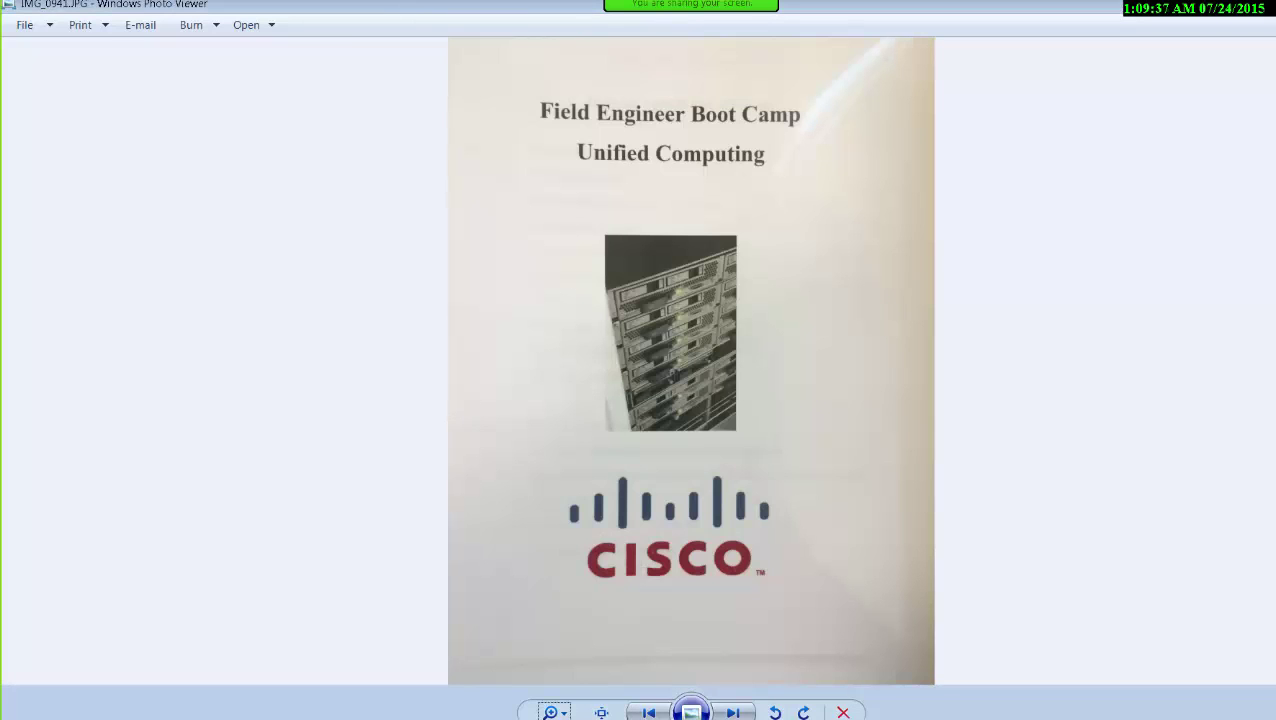
key(alt+Tab)
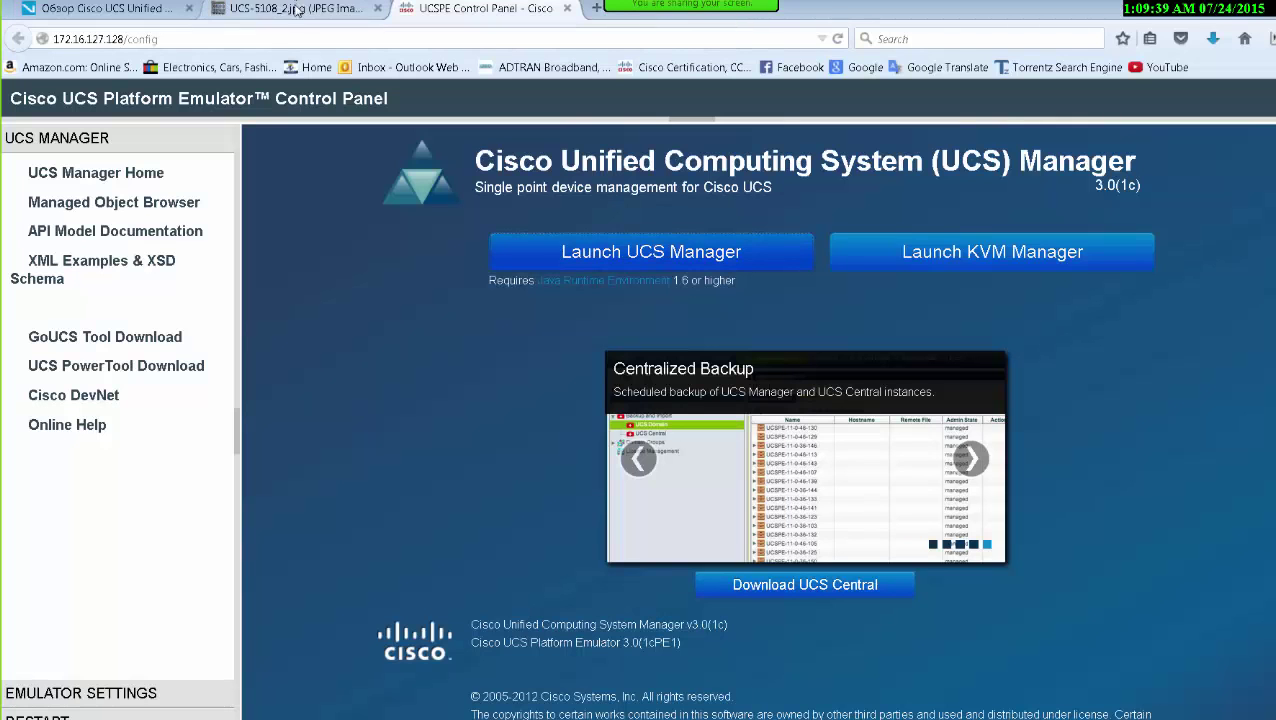
Step: Go from the UCS-5108_2.jpg tab to the Cisco UCS review article's 6120XP Fabric Interconnect photo
click(291, 8)
click(128, 9)
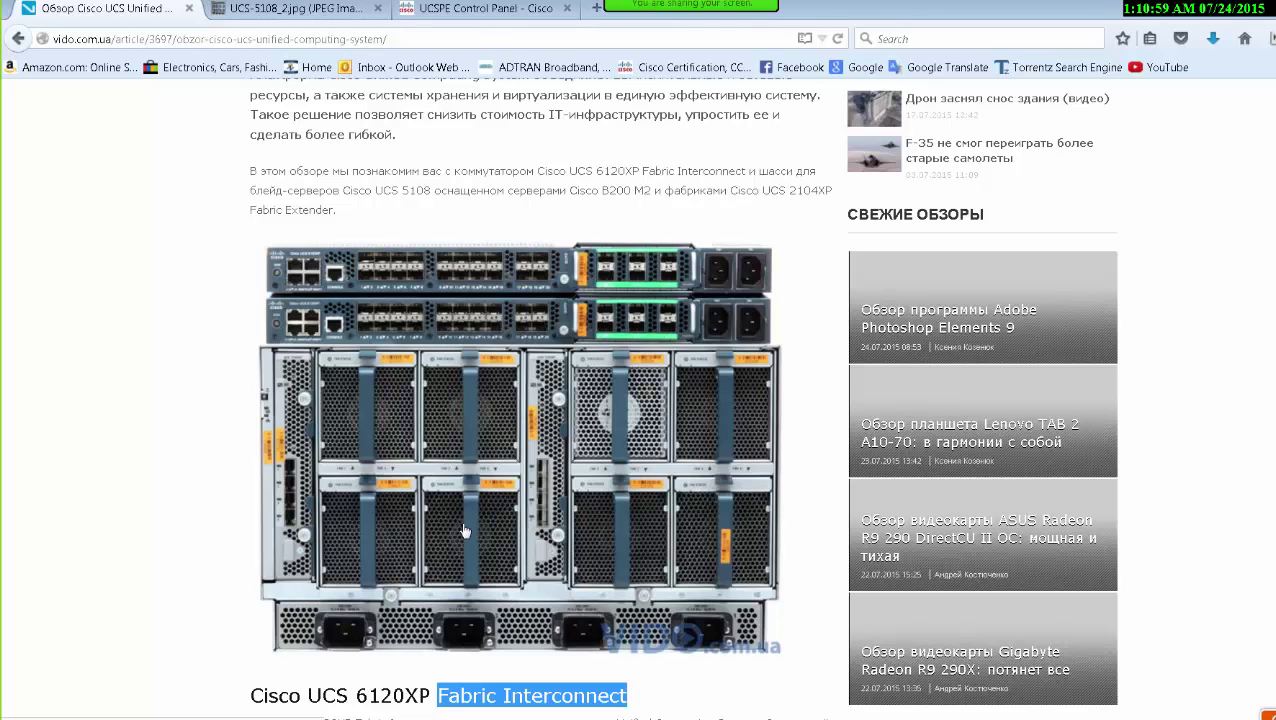
click(188, 409)
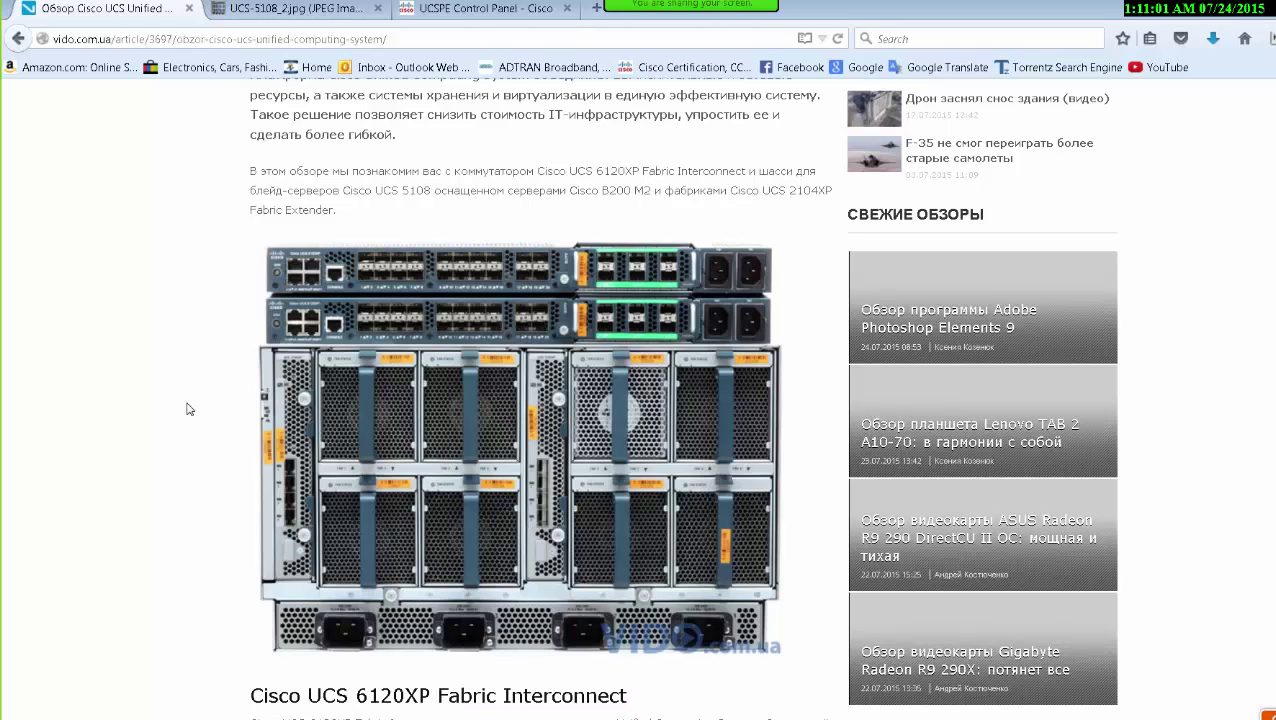
Step: Scroll the review article slightly, then return to UCS Manager's Fabric Interconnect A (primary) page
scroll(188, 409, down, 1)
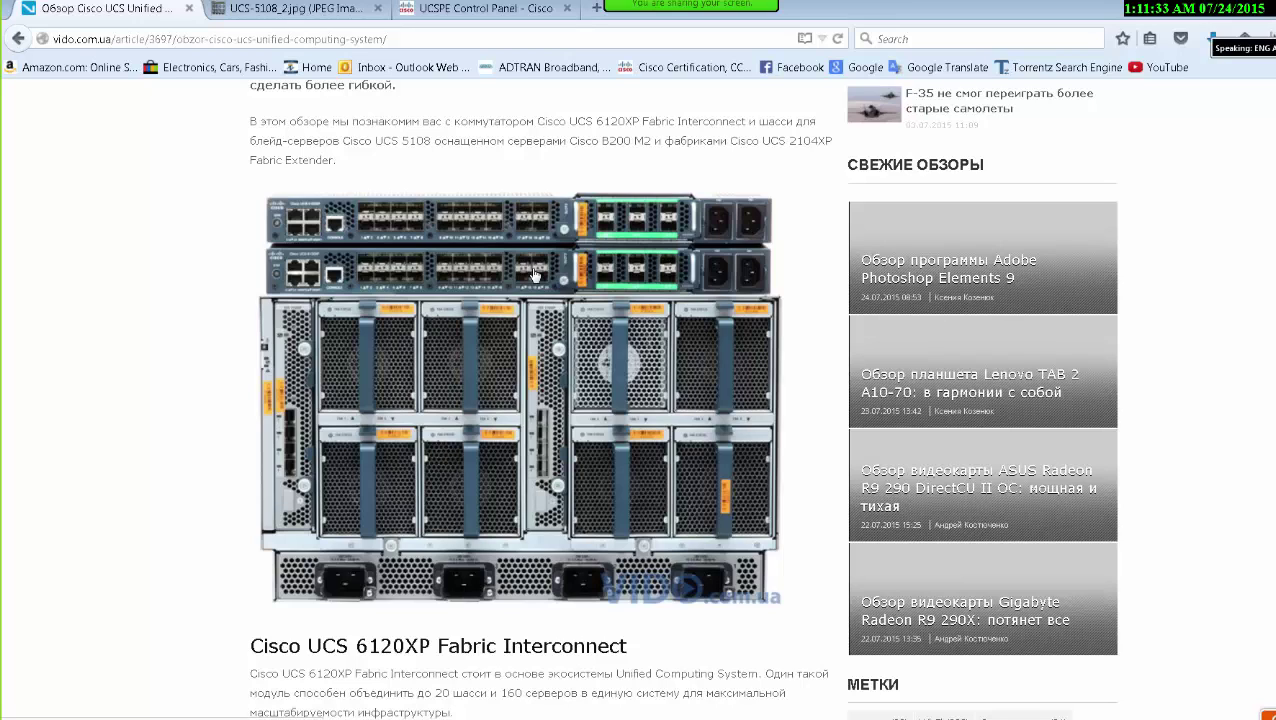
mouse_move(690, 6)
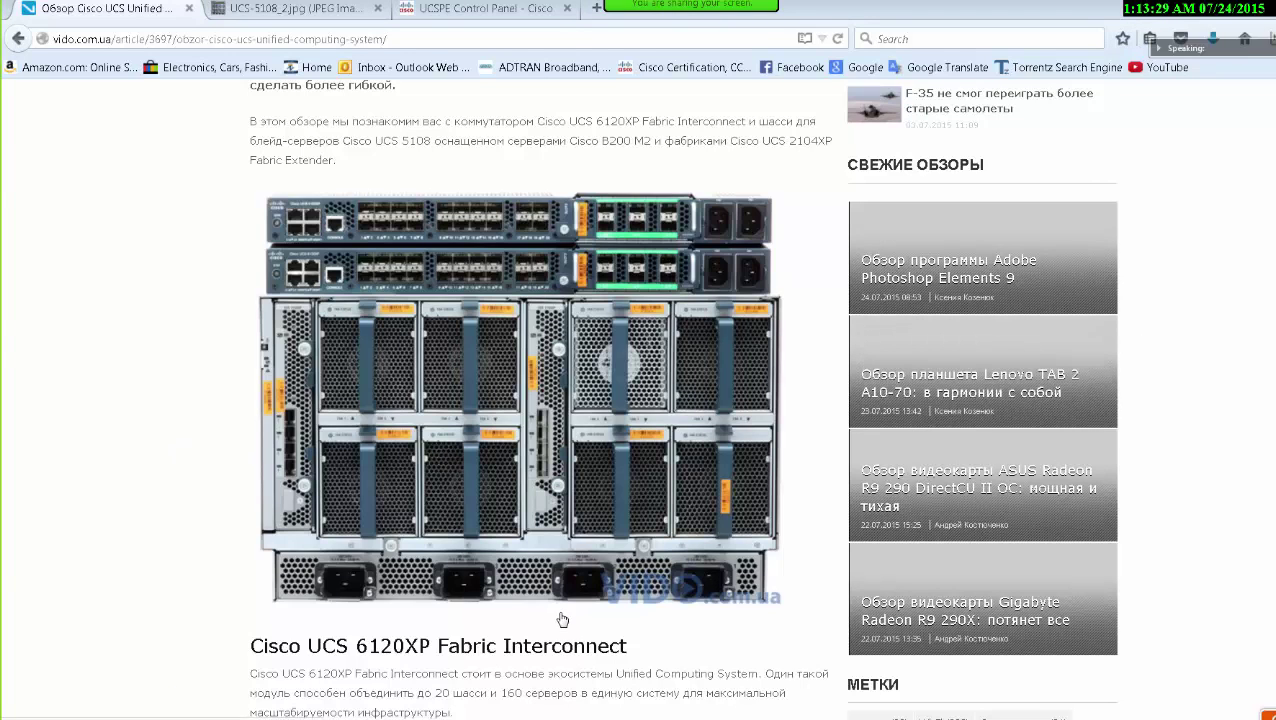
key(alt+Tab)
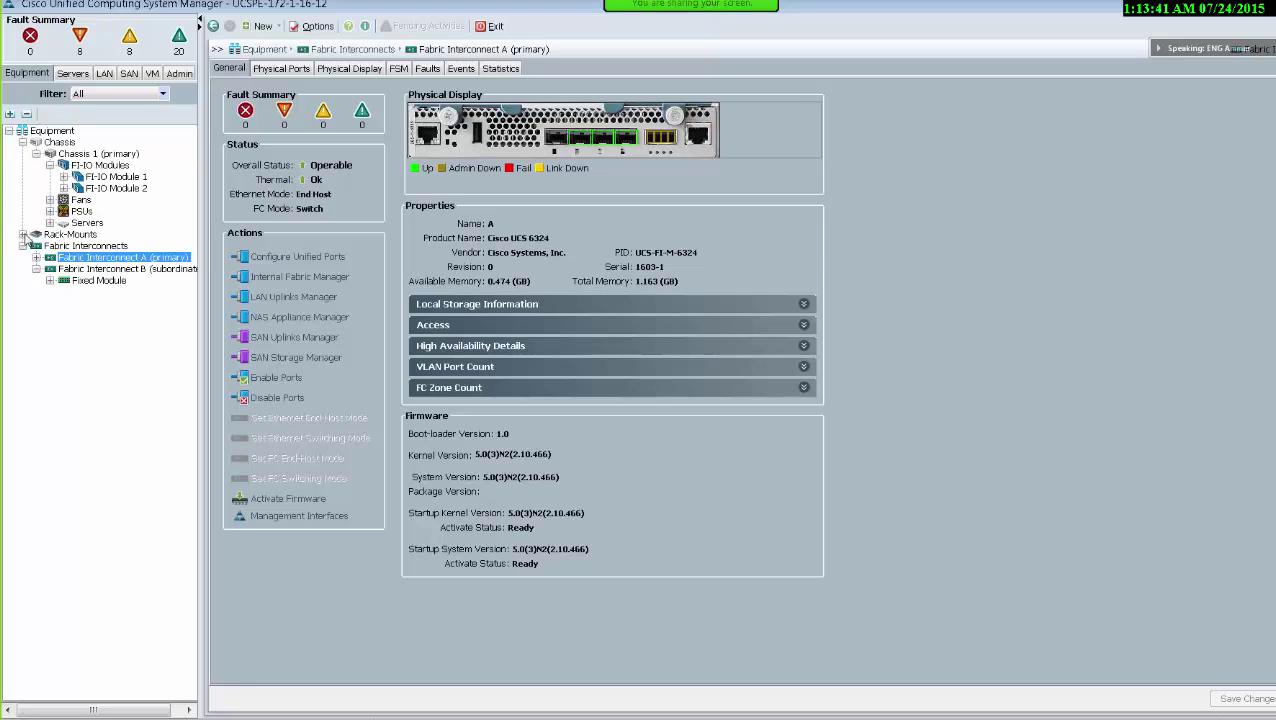
Step: Expand Rack-Mounts > Servers and open Server 1: Cisco UCS C220 M3, 8 cores, 16384 MB
click(23, 234)
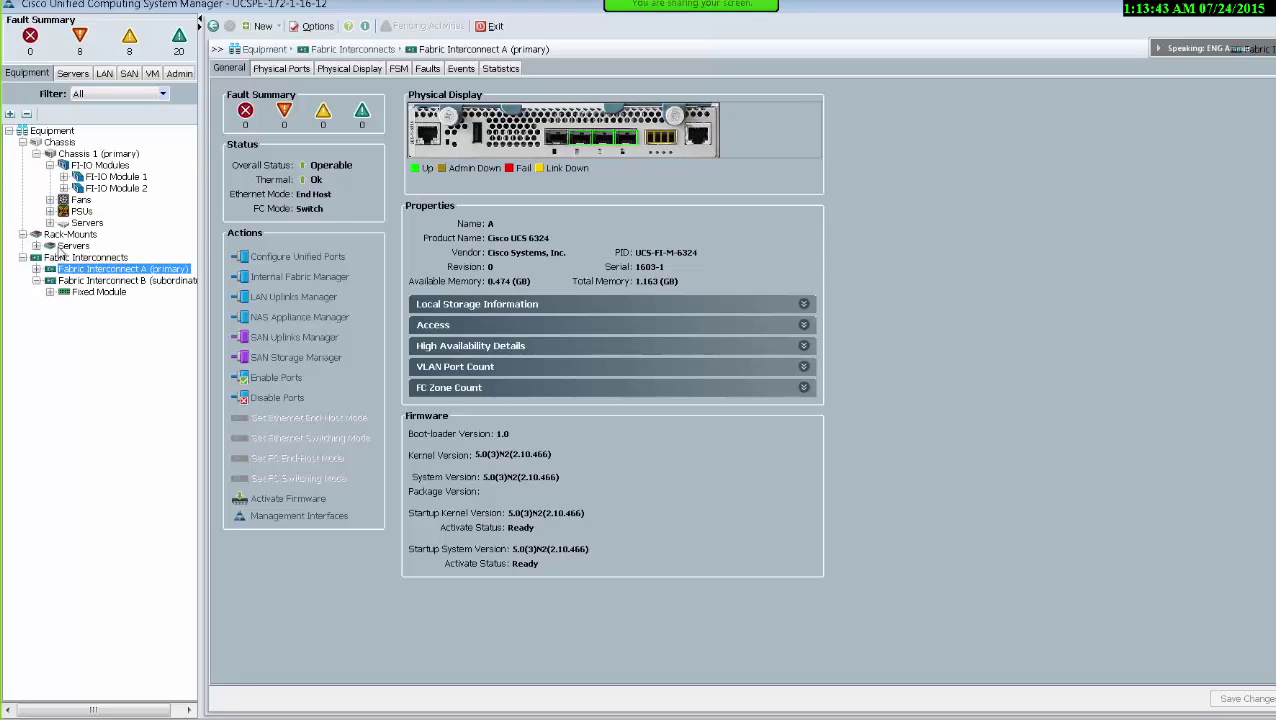
click(72, 246)
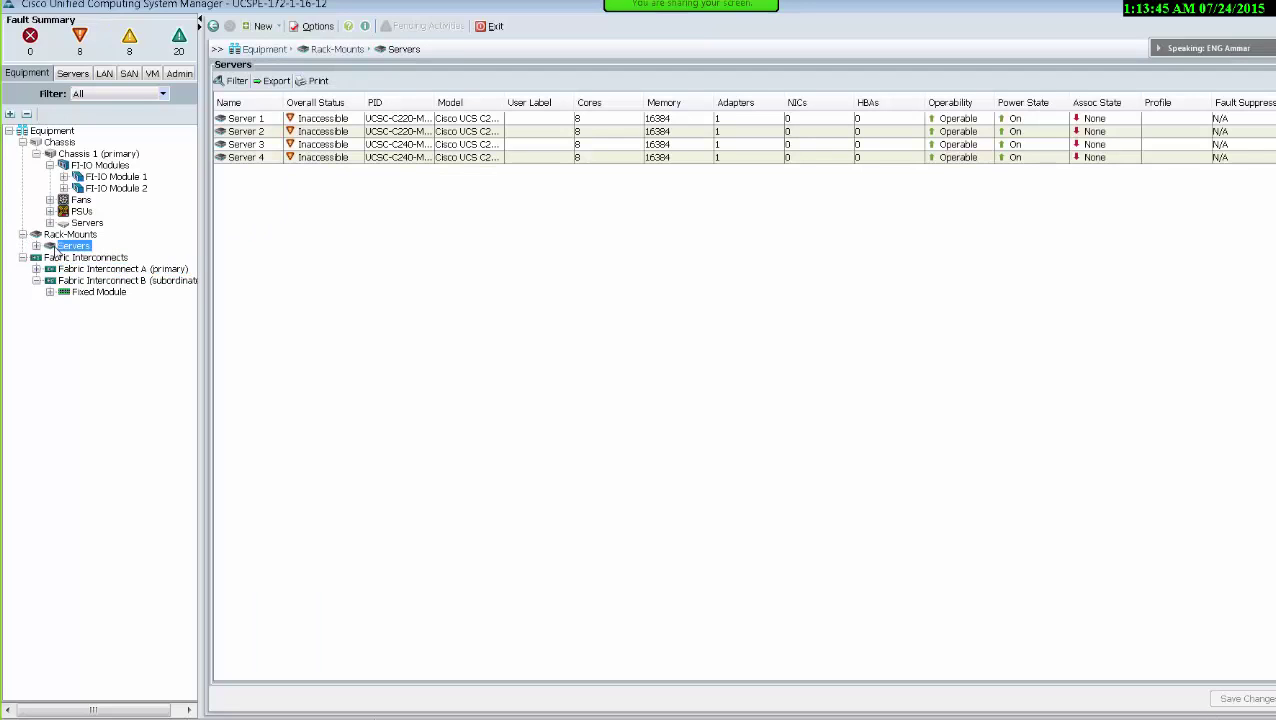
click(37, 246)
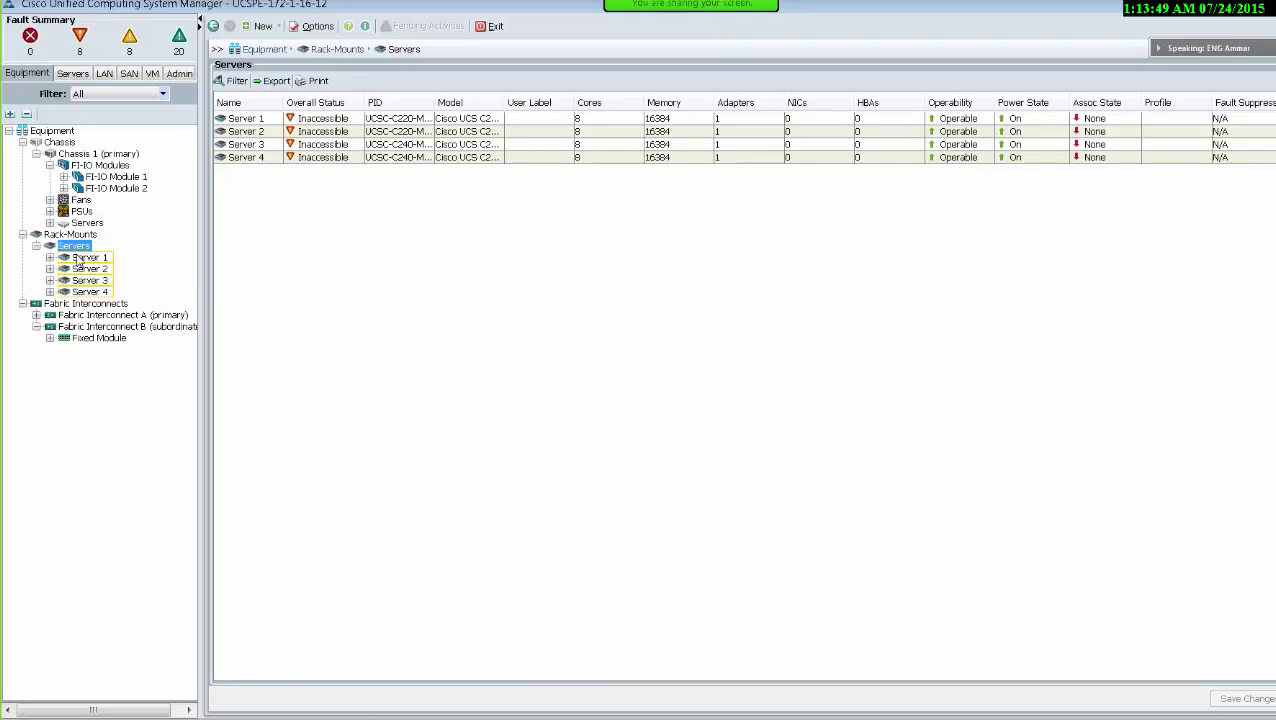
click(78, 259)
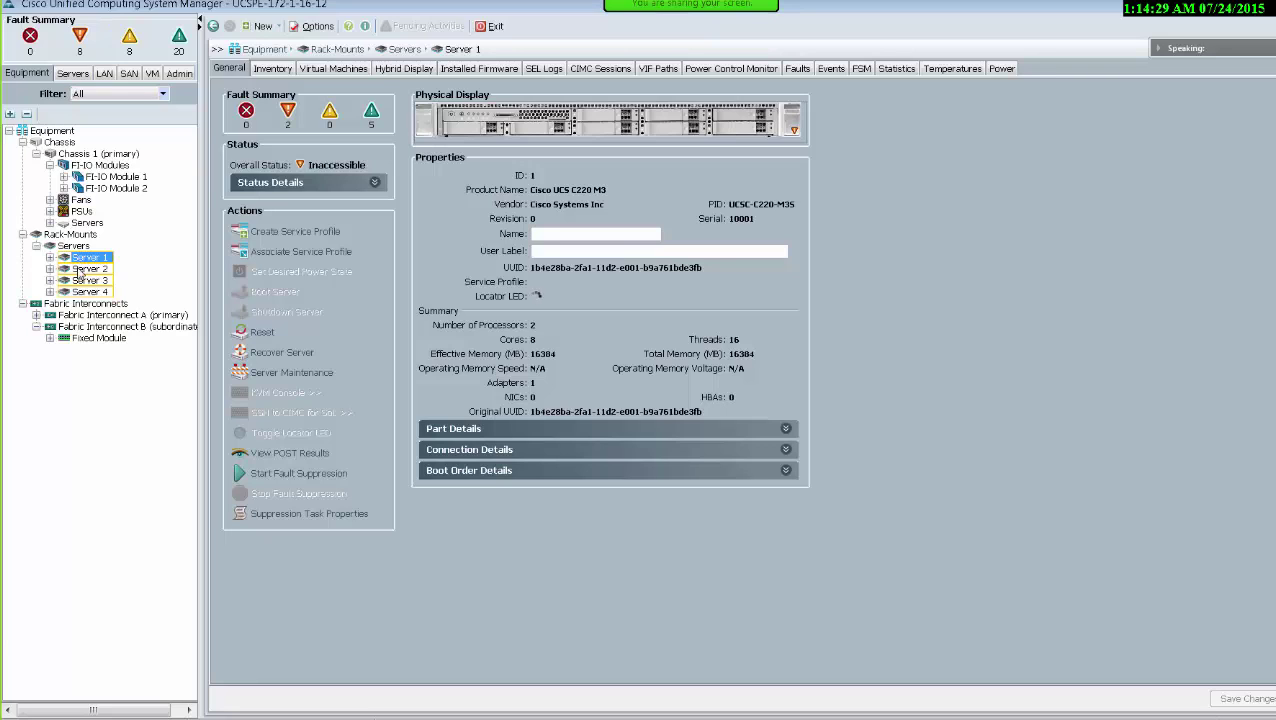
Step: View rack-mount Servers 2 and 3, then switch the navigator to the VM Port Profiles page
click(86, 268)
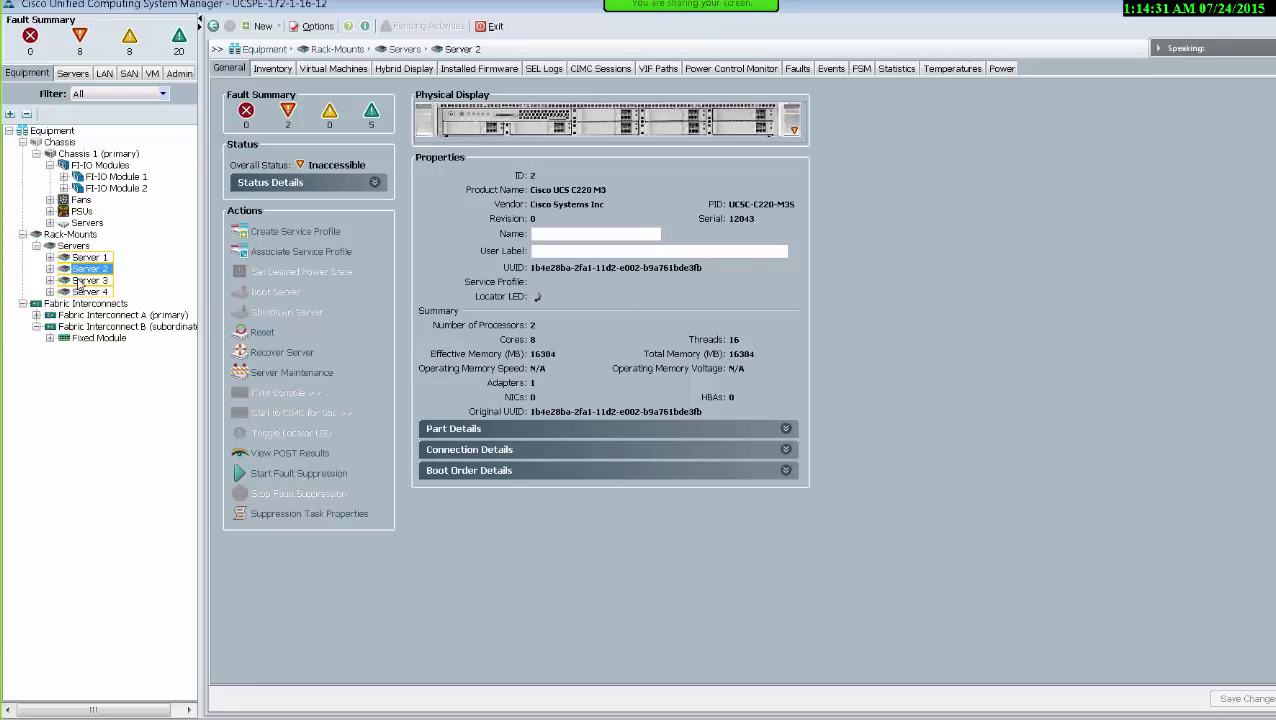
click(78, 280)
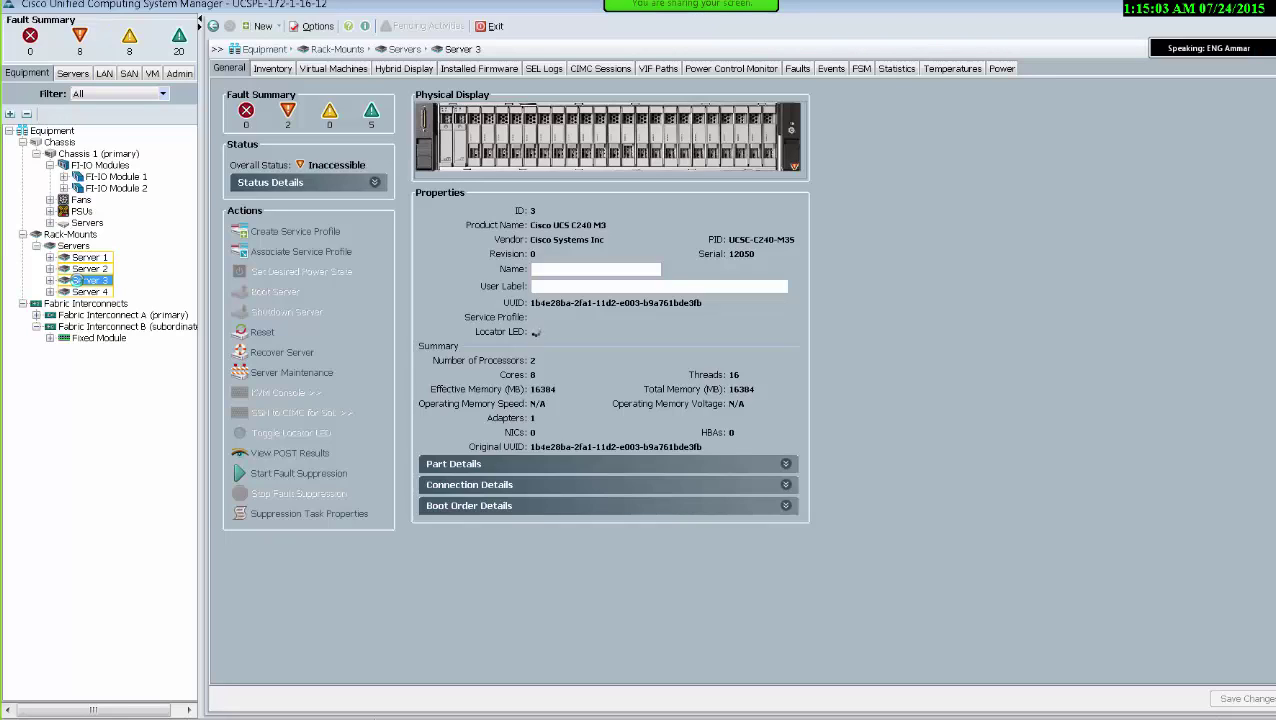
click(151, 74)
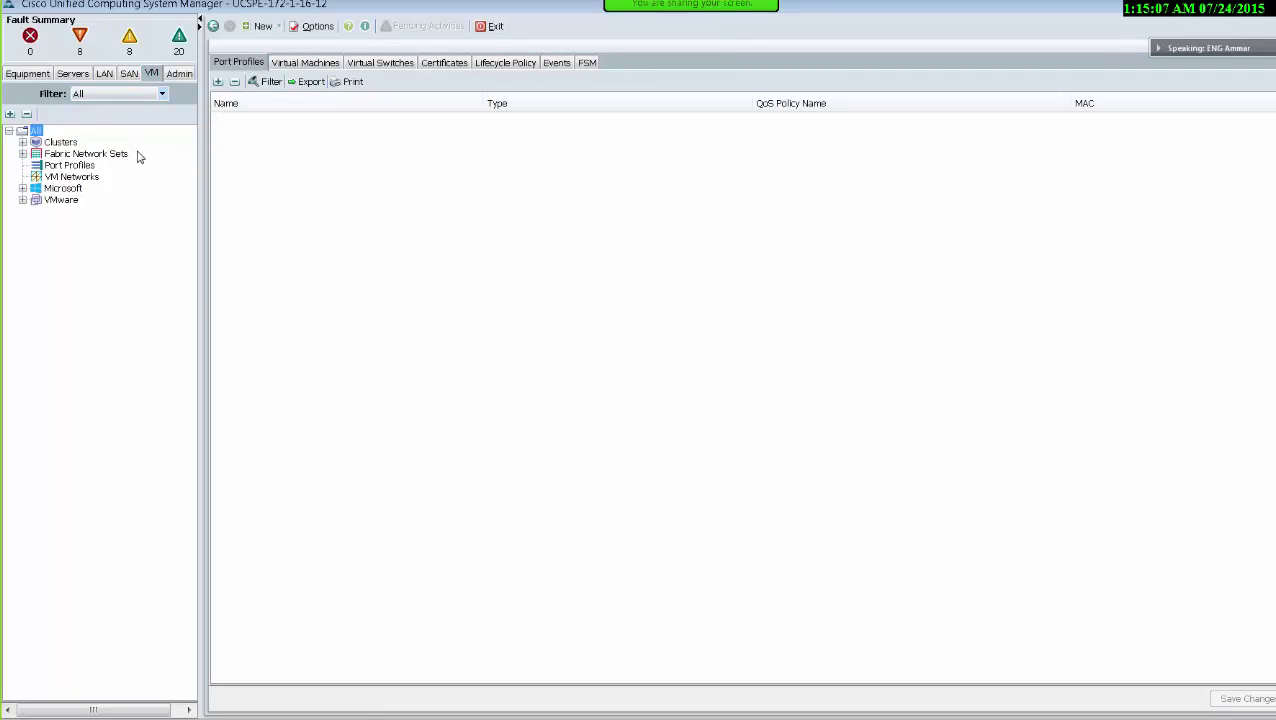
Step: Cycle through the SAN, LAN, Servers and Admin tabs, ending on Servers' empty Service Profiles
click(127, 76)
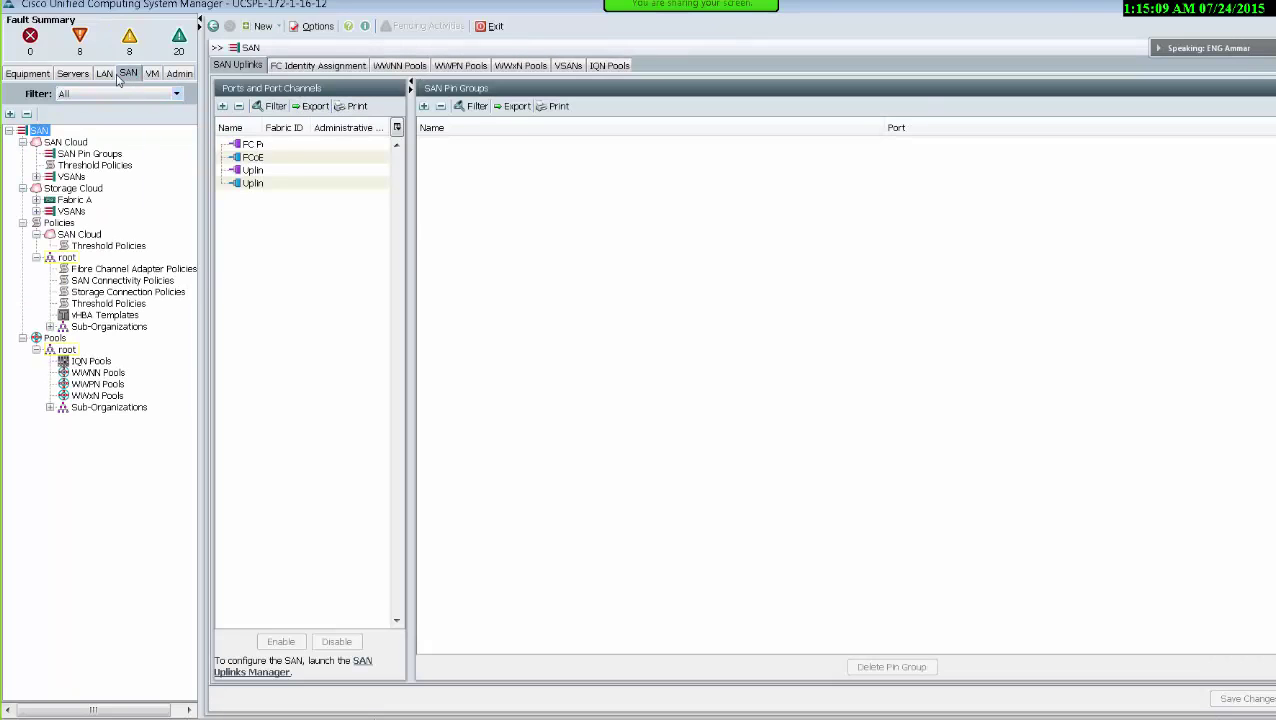
click(104, 74)
click(88, 74)
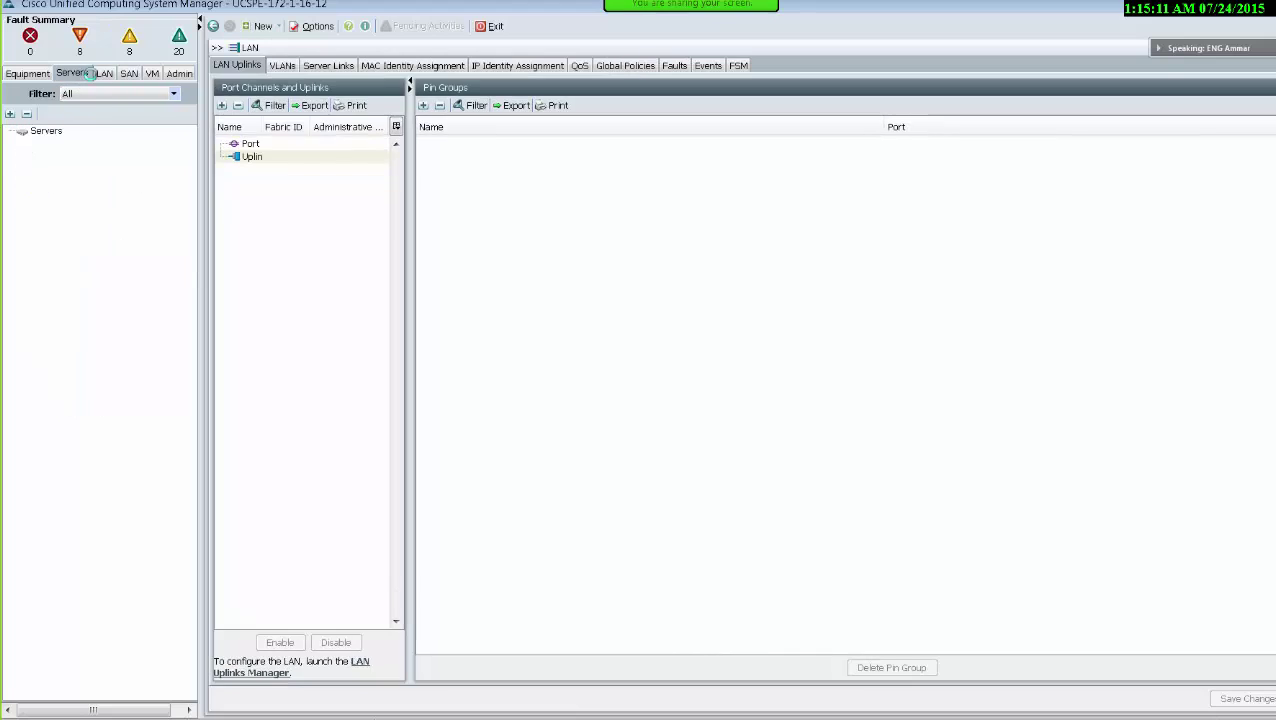
click(180, 74)
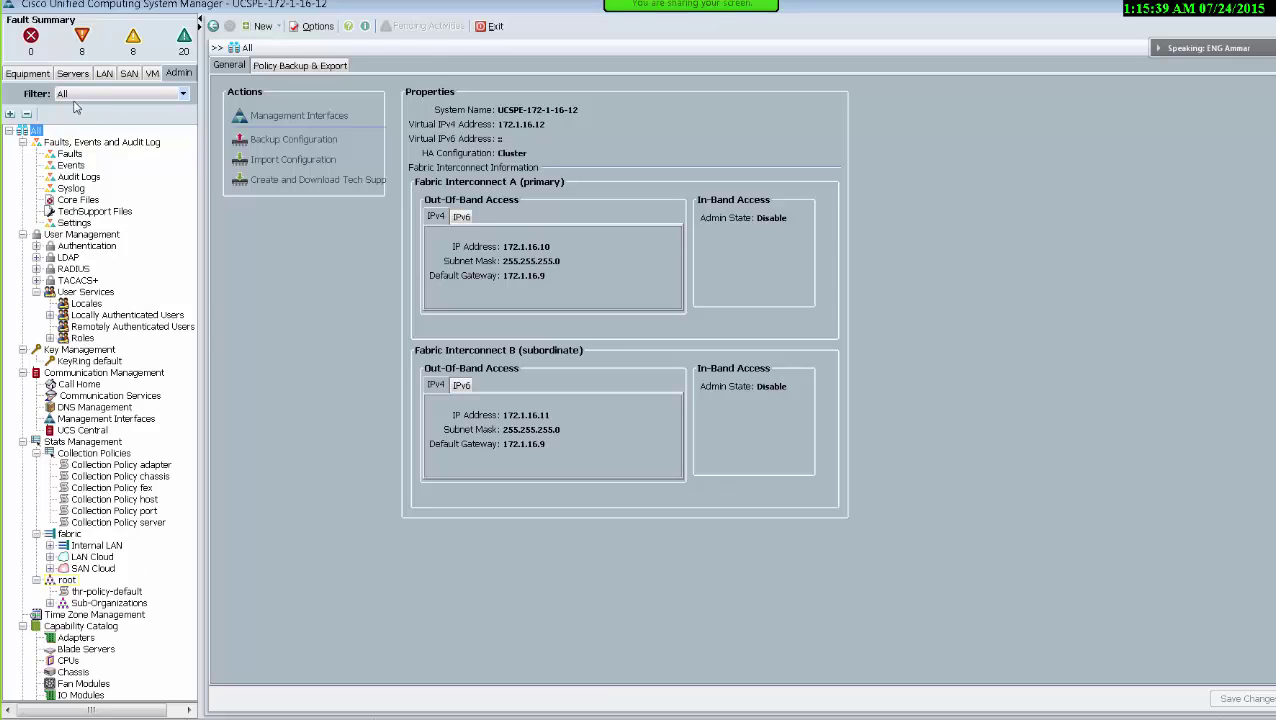
click(82, 74)
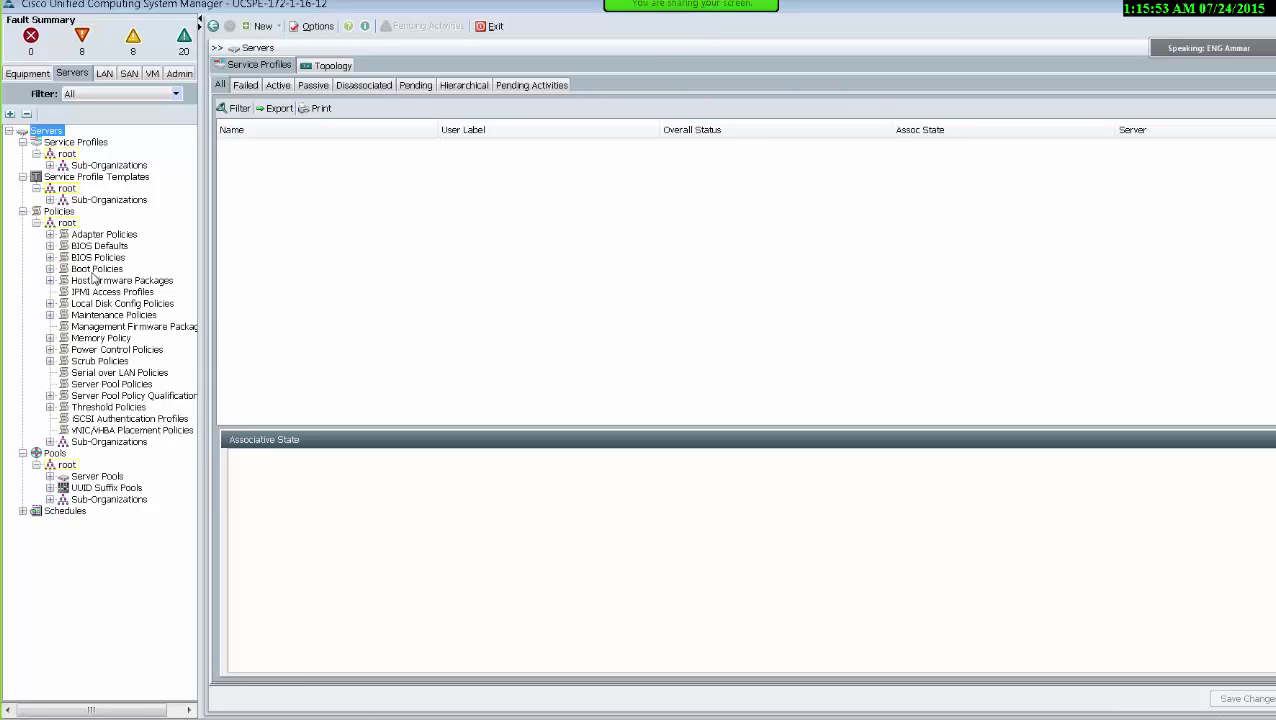
Step: Return to the Equipment view showing rack-mount Server 3, a Cisco UCS C240 M3
click(34, 75)
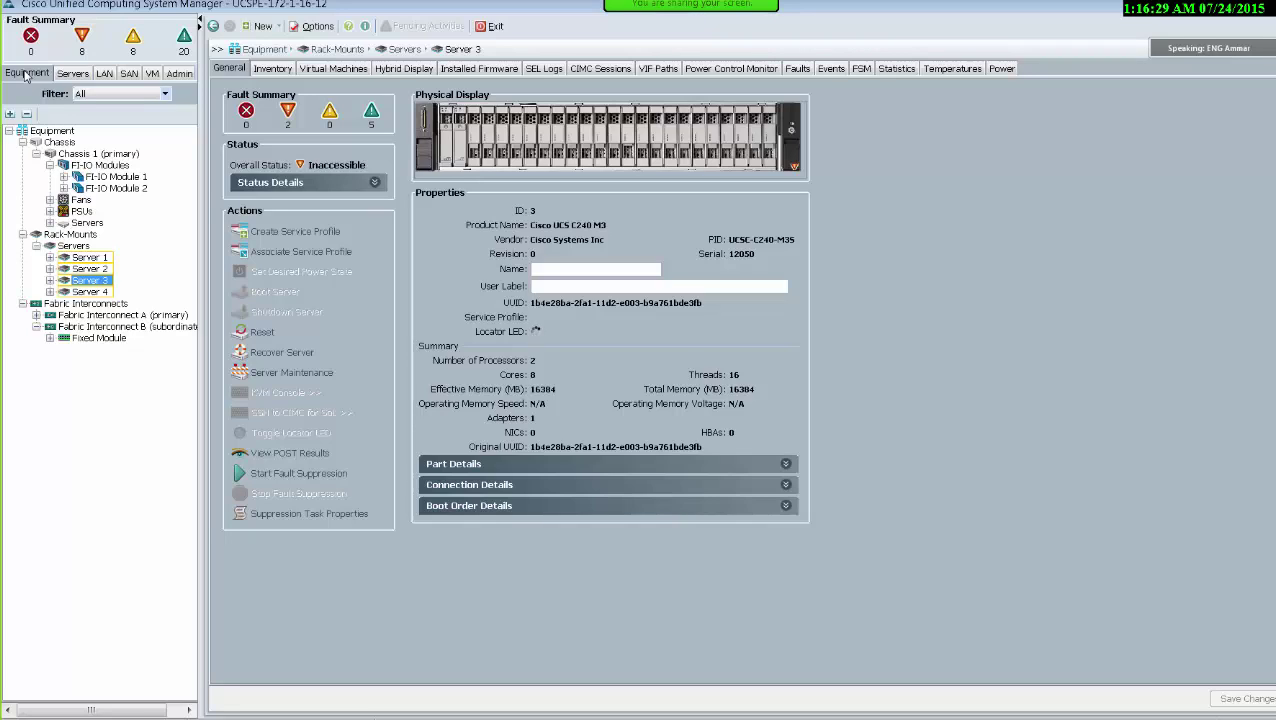
Step: Select rack-mount Server 4 to show its Cisco UCS C240 M3 properties, serial 12051
click(90, 291)
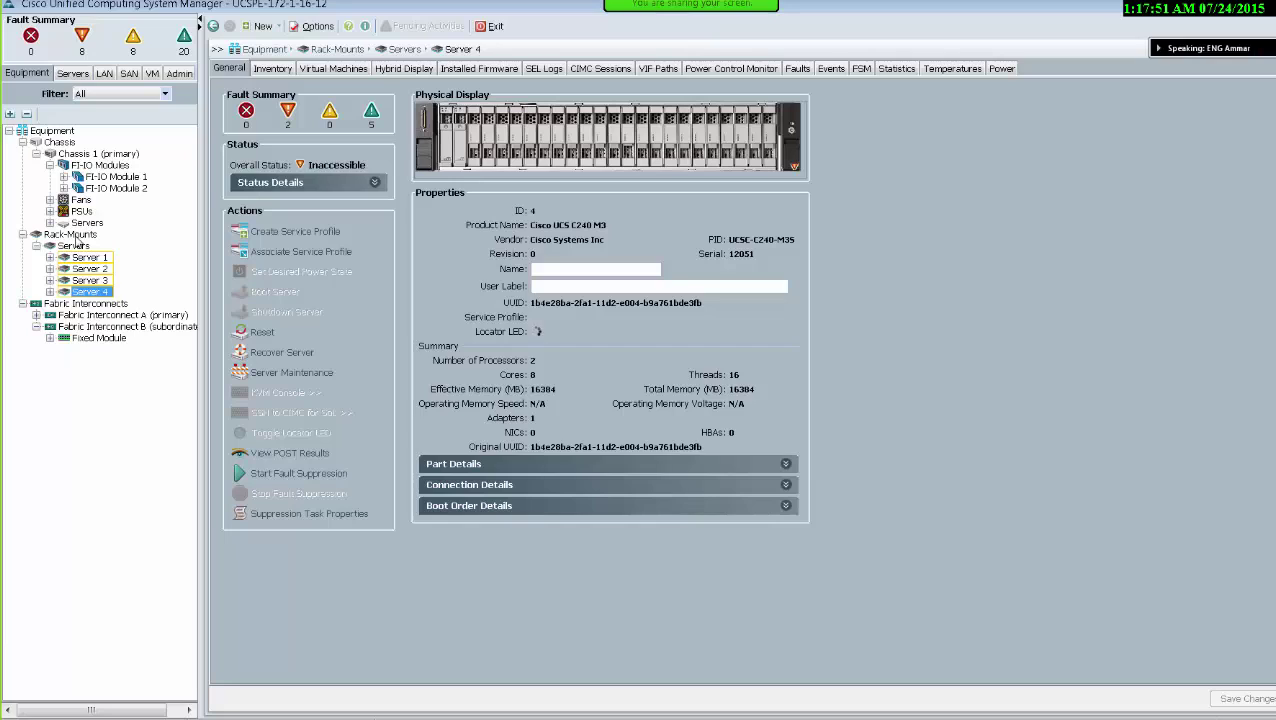
Step: List all rack-mount servers, then view the General details of Servers 1, 2 and 3
click(74, 235)
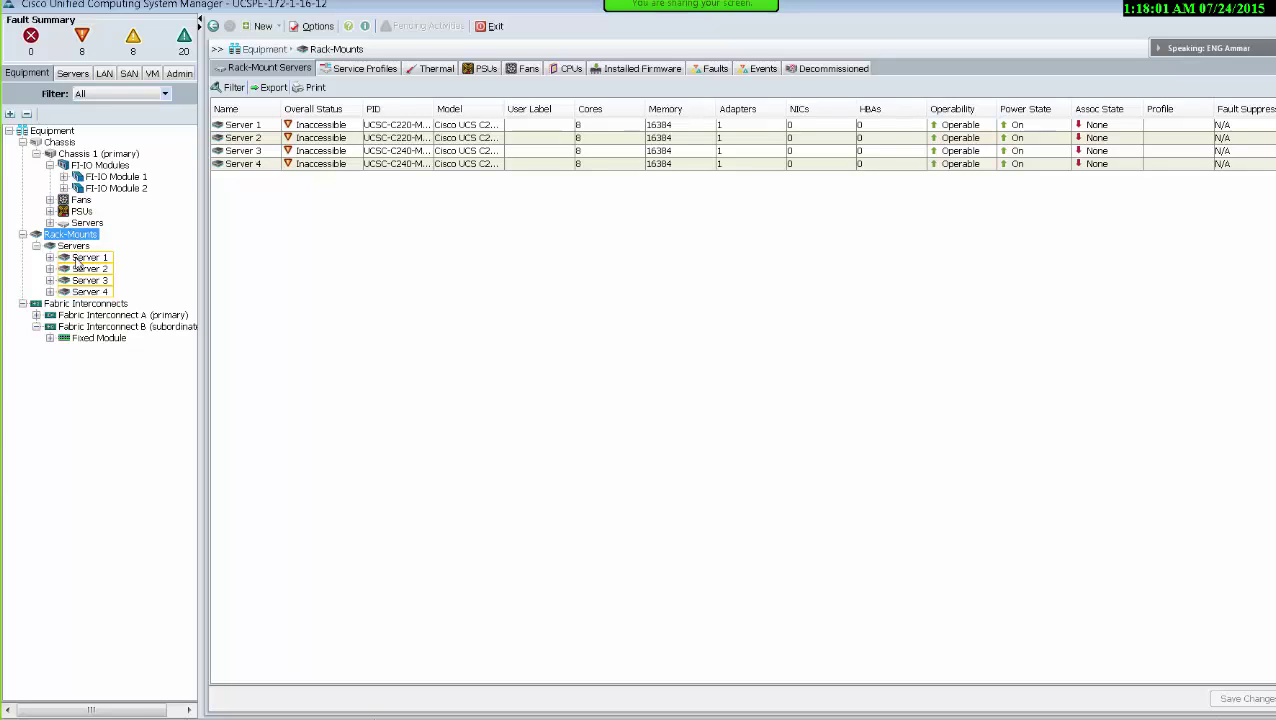
click(77, 258)
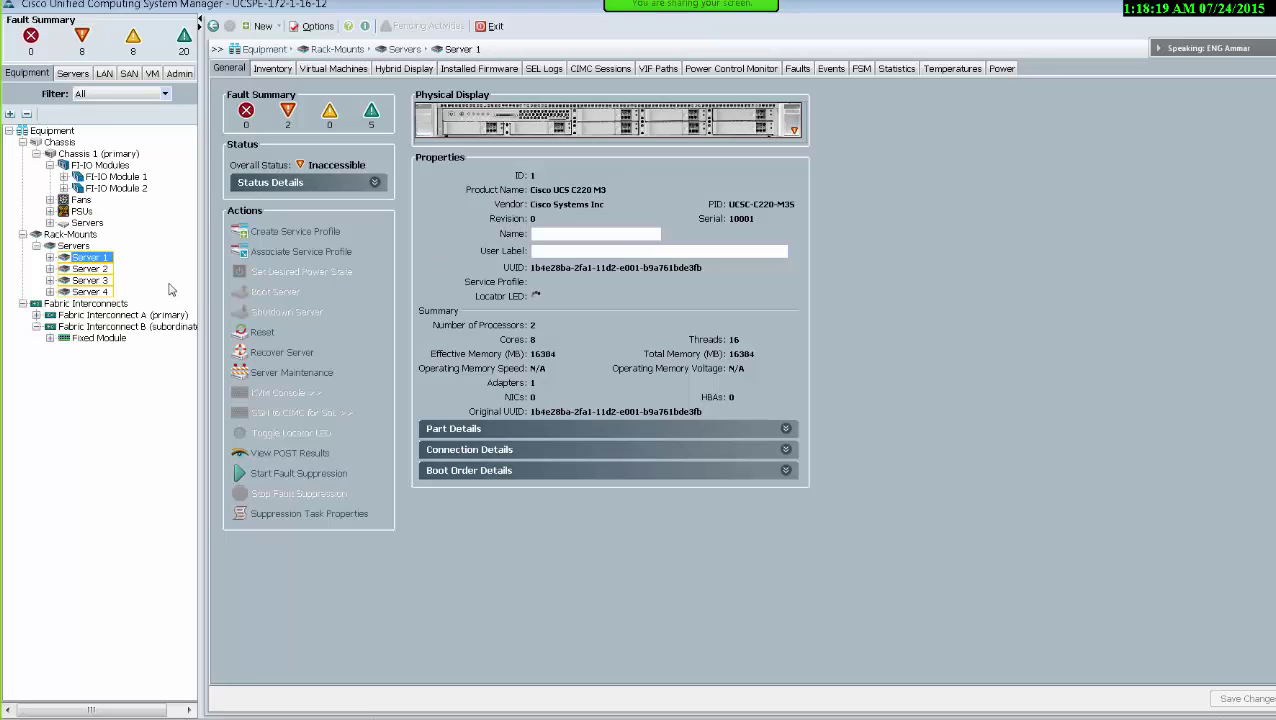
click(106, 269)
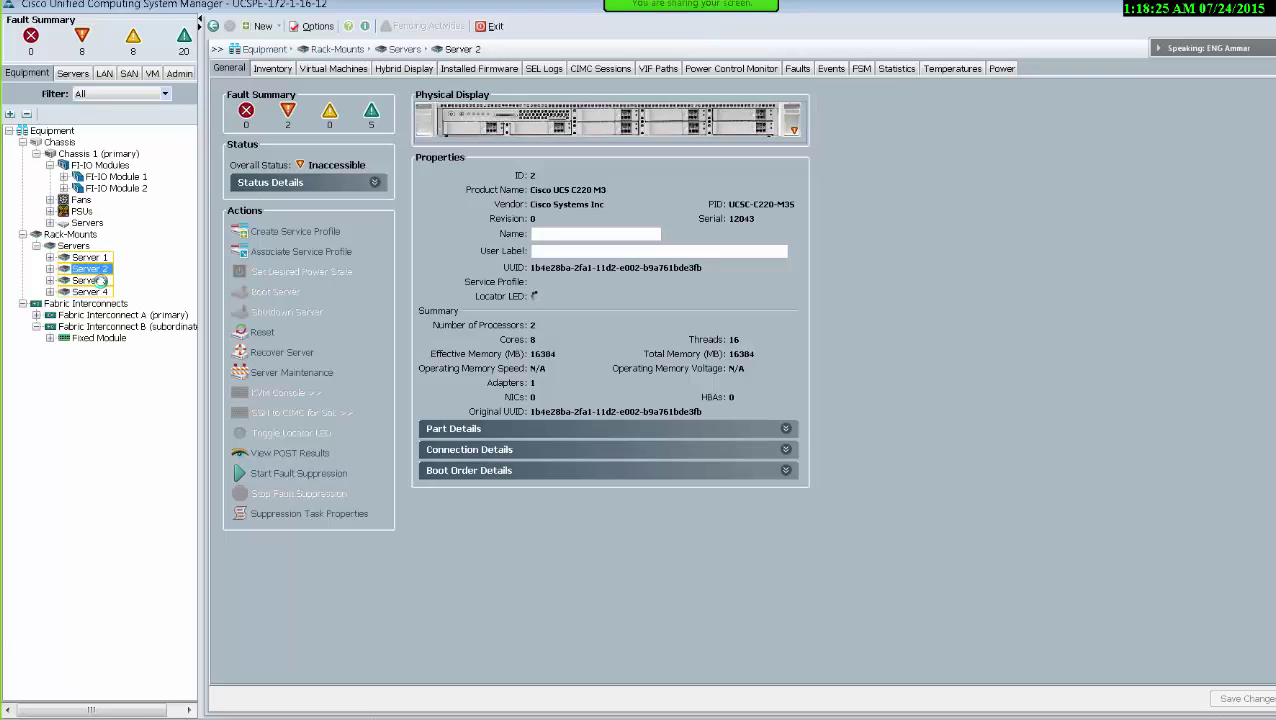
click(100, 281)
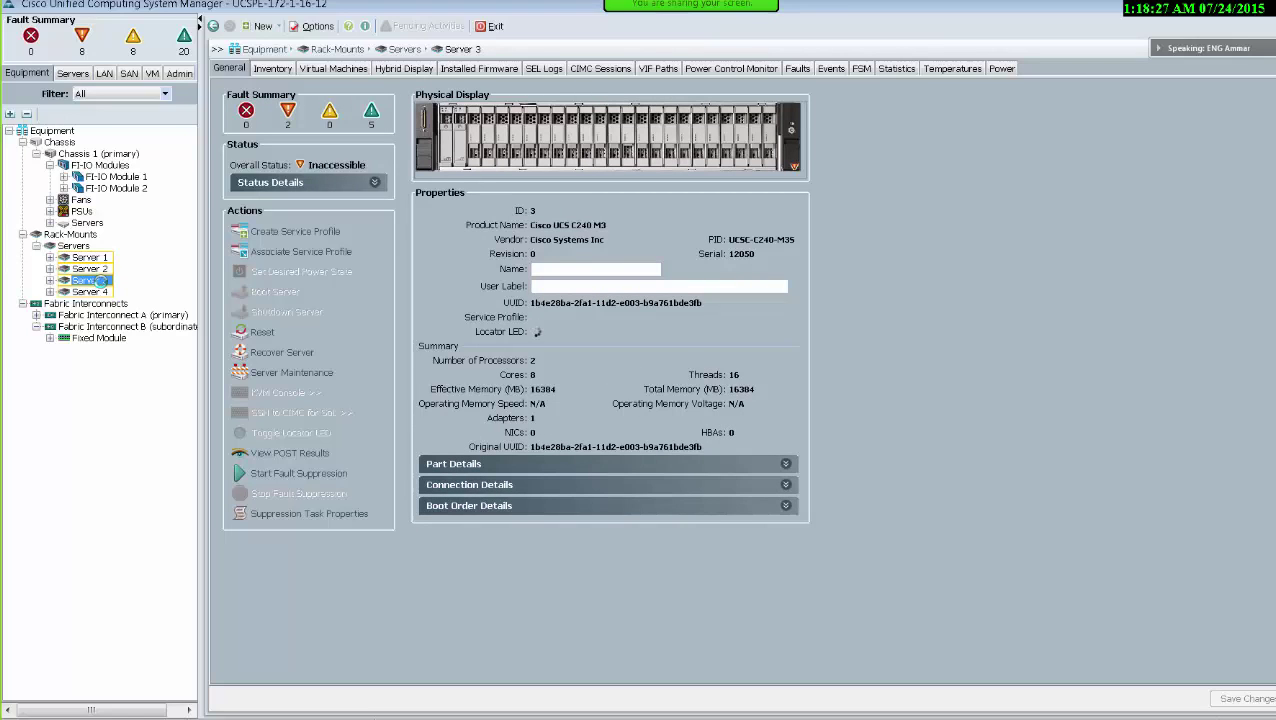
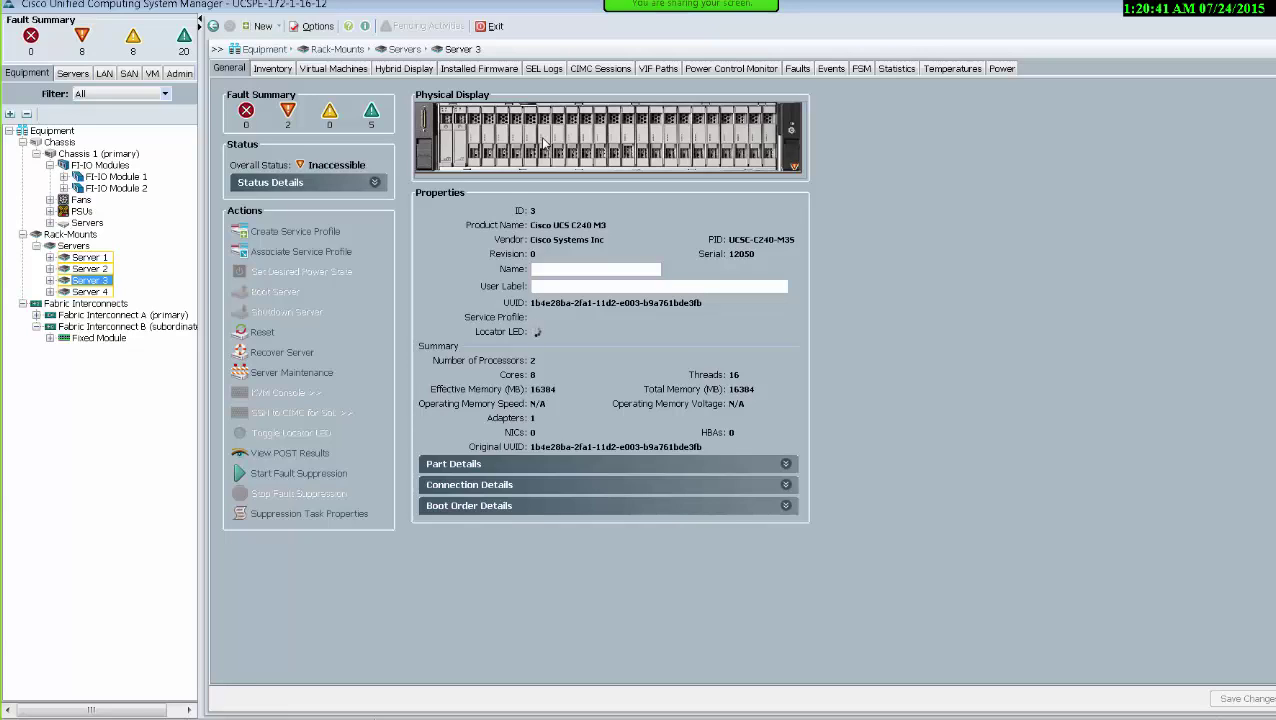
Step: Show Fabric Interconnect A (primary)'s general details: Cisco UCS 6324, status Operable
click(133, 314)
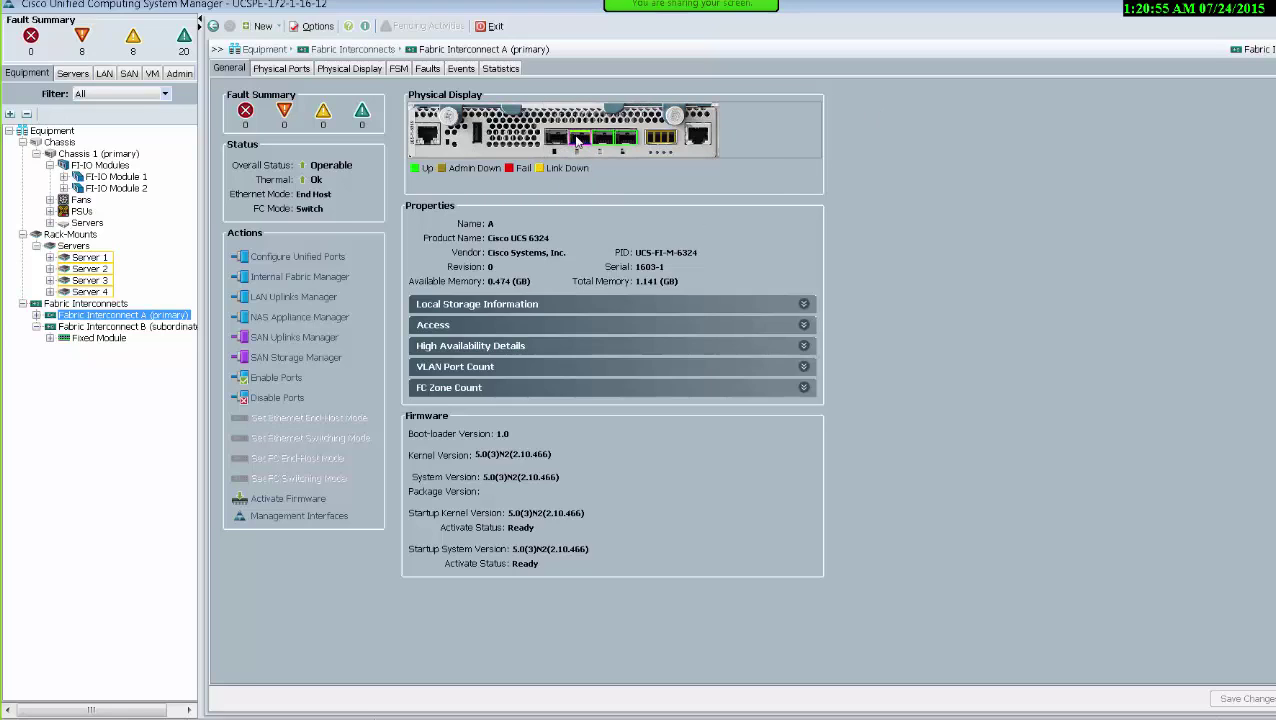
Step: Disable Port 2 on Fabric Interconnect A and acknowledge the confirmation
right_click(577, 141)
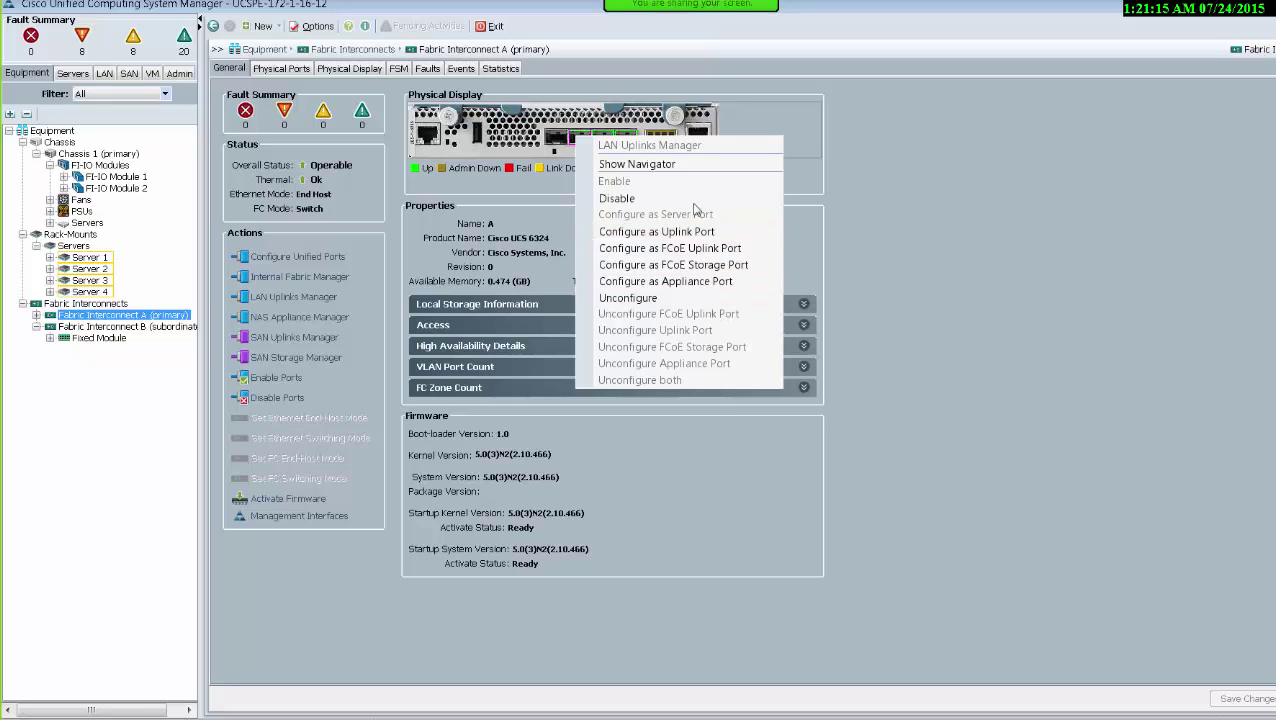
click(642, 200)
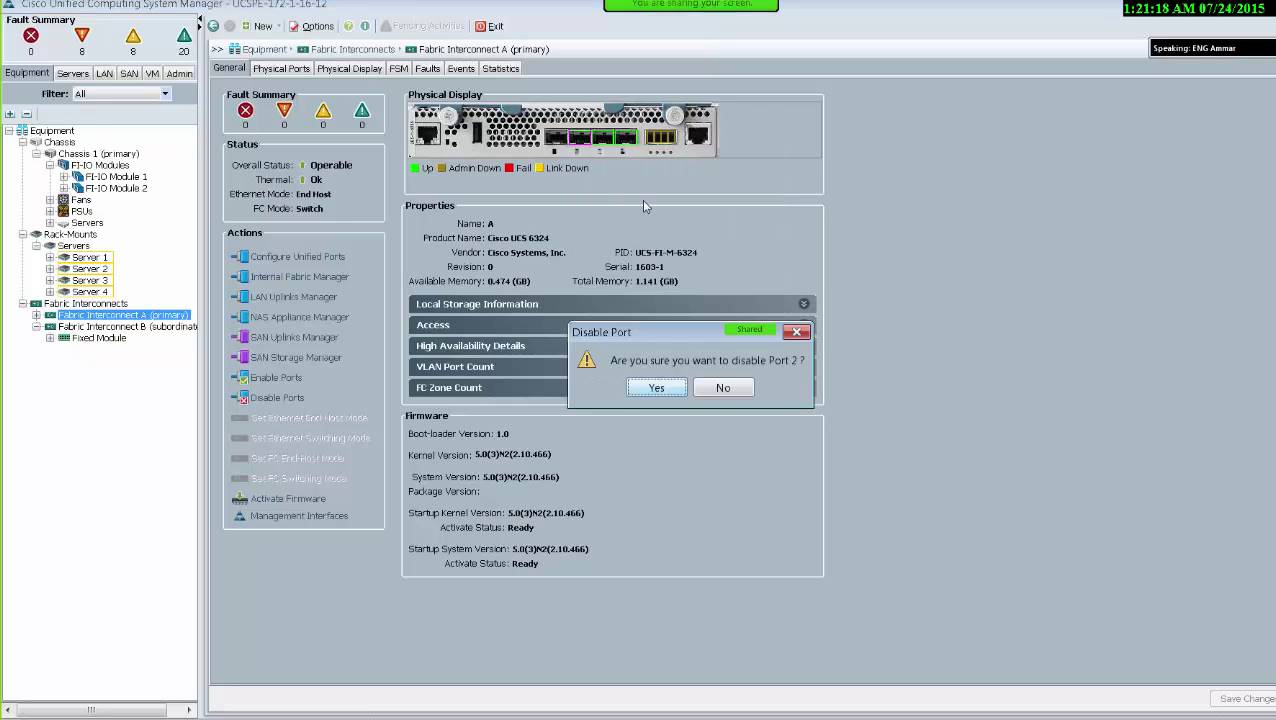
click(647, 392)
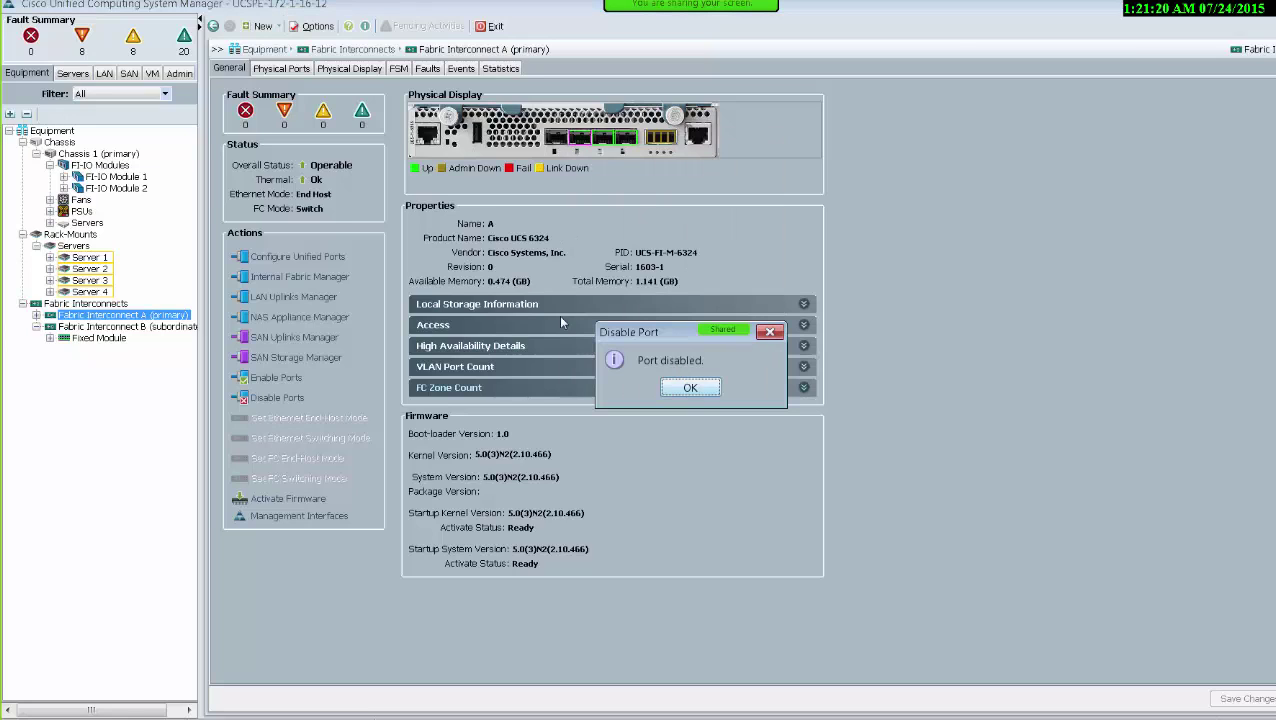
click(682, 389)
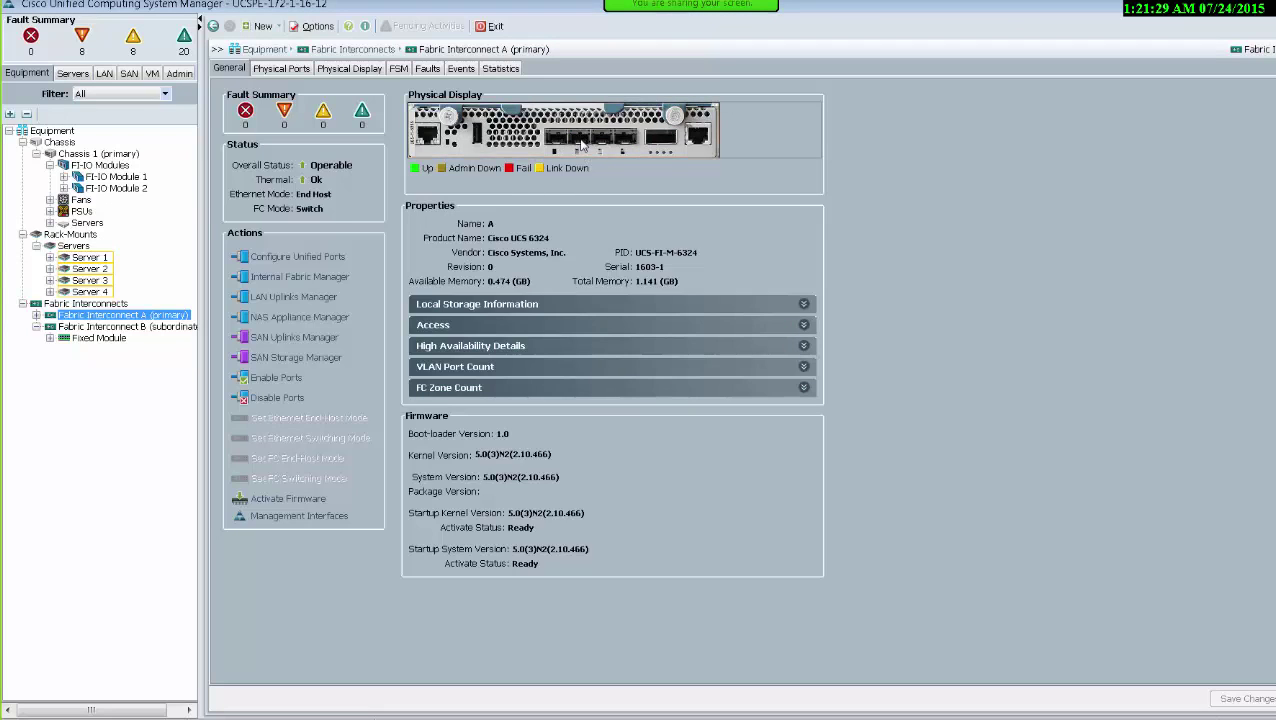
Step: Enable all server ports on Fabric Interconnect A and dismiss the success message
right_click(579, 141)
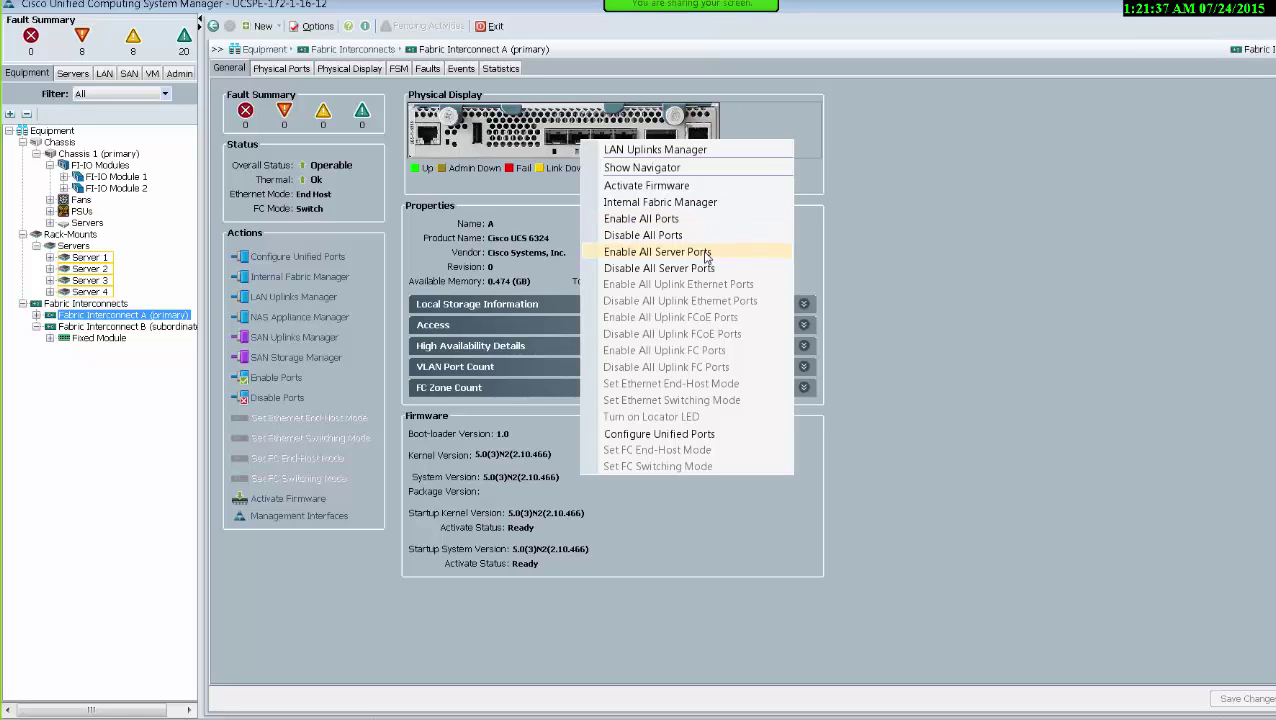
click(704, 252)
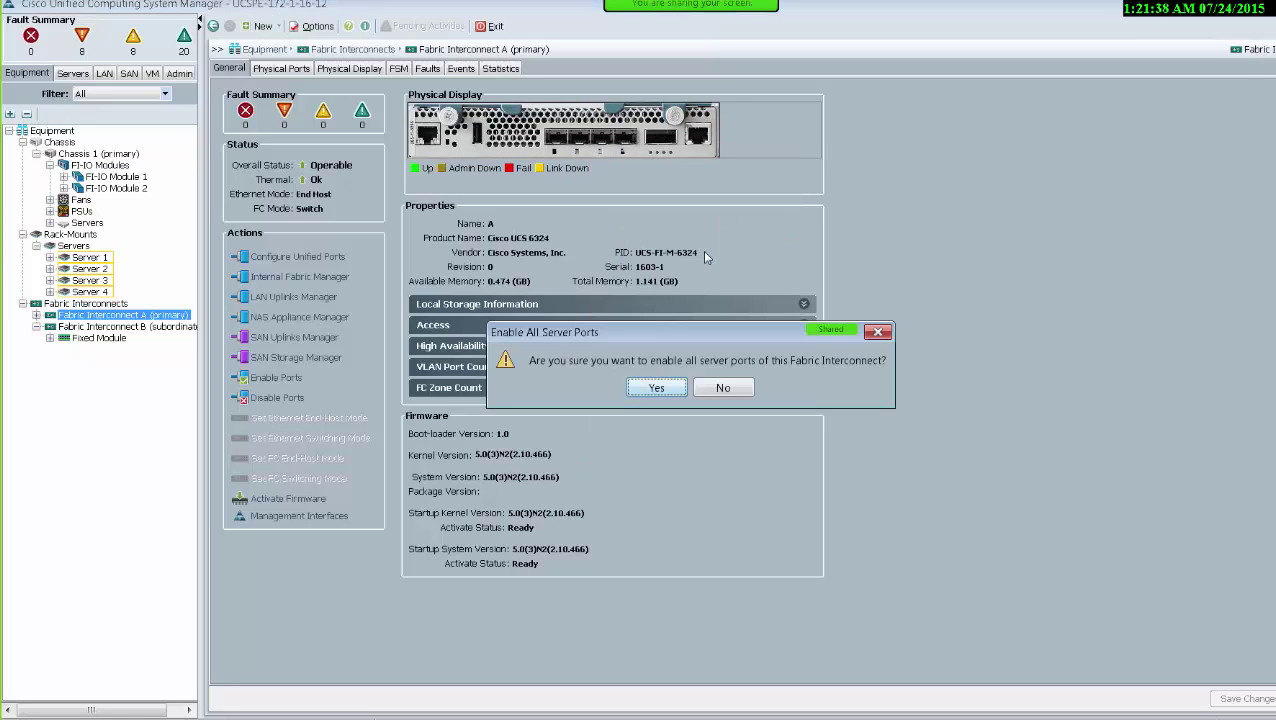
click(656, 389)
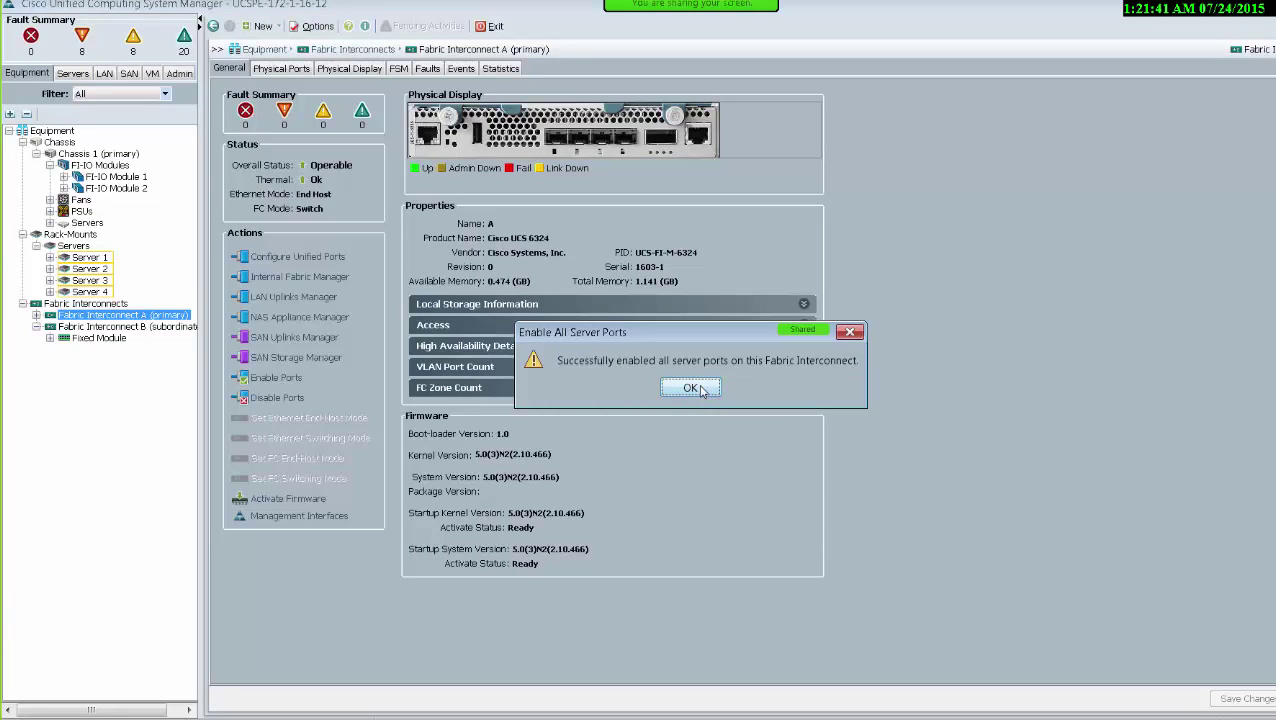
click(690, 388)
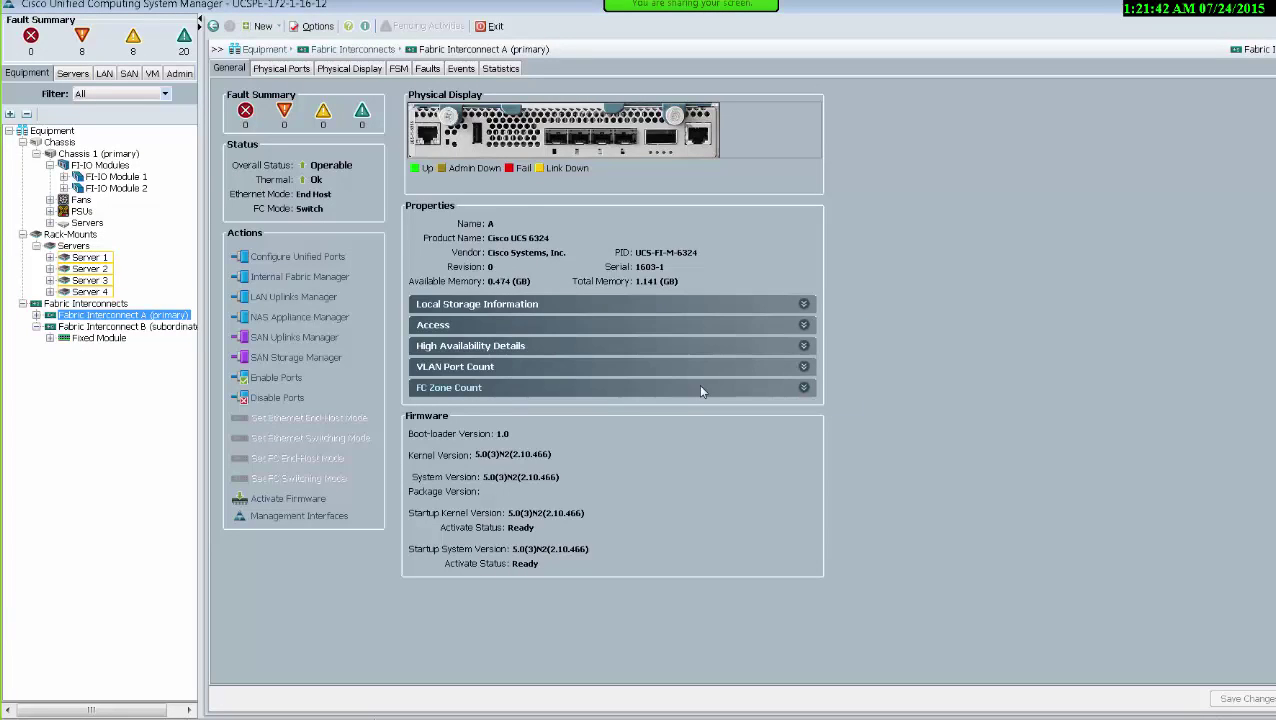
Step: Configure Port 4 on Fabric Interconnect A as an uplink port and acknowledge success
right_click(628, 143)
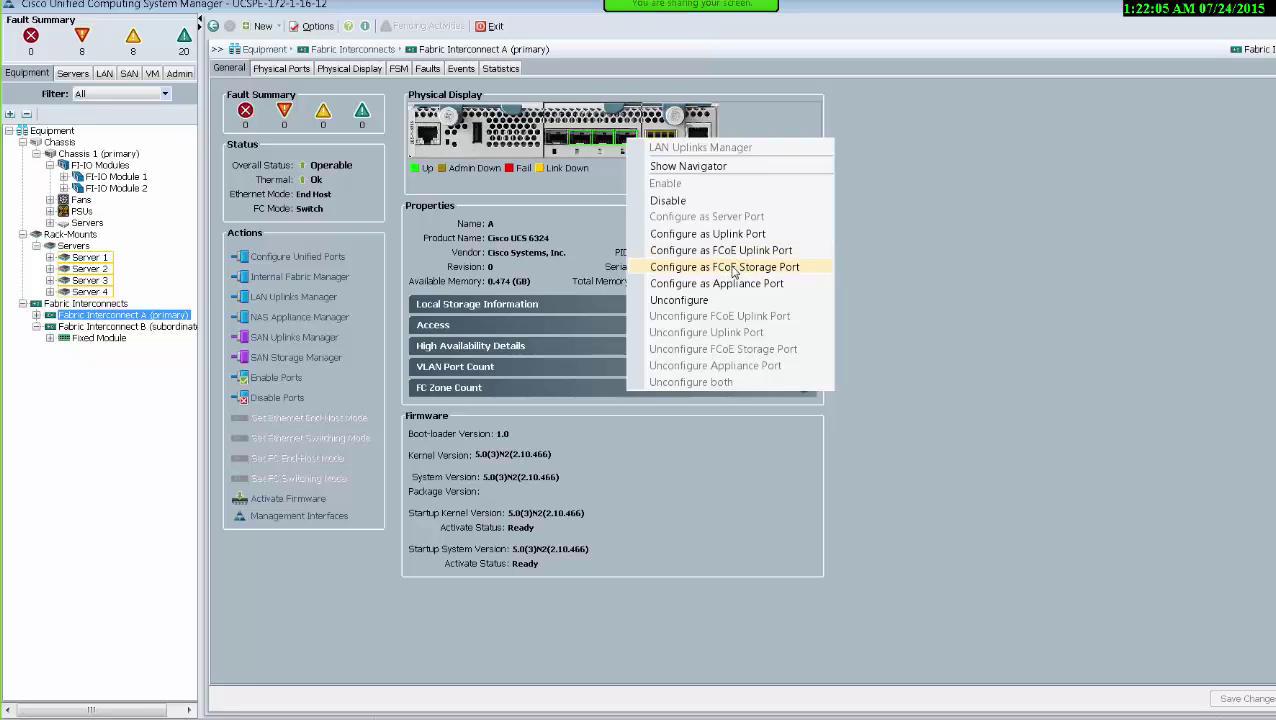
click(729, 234)
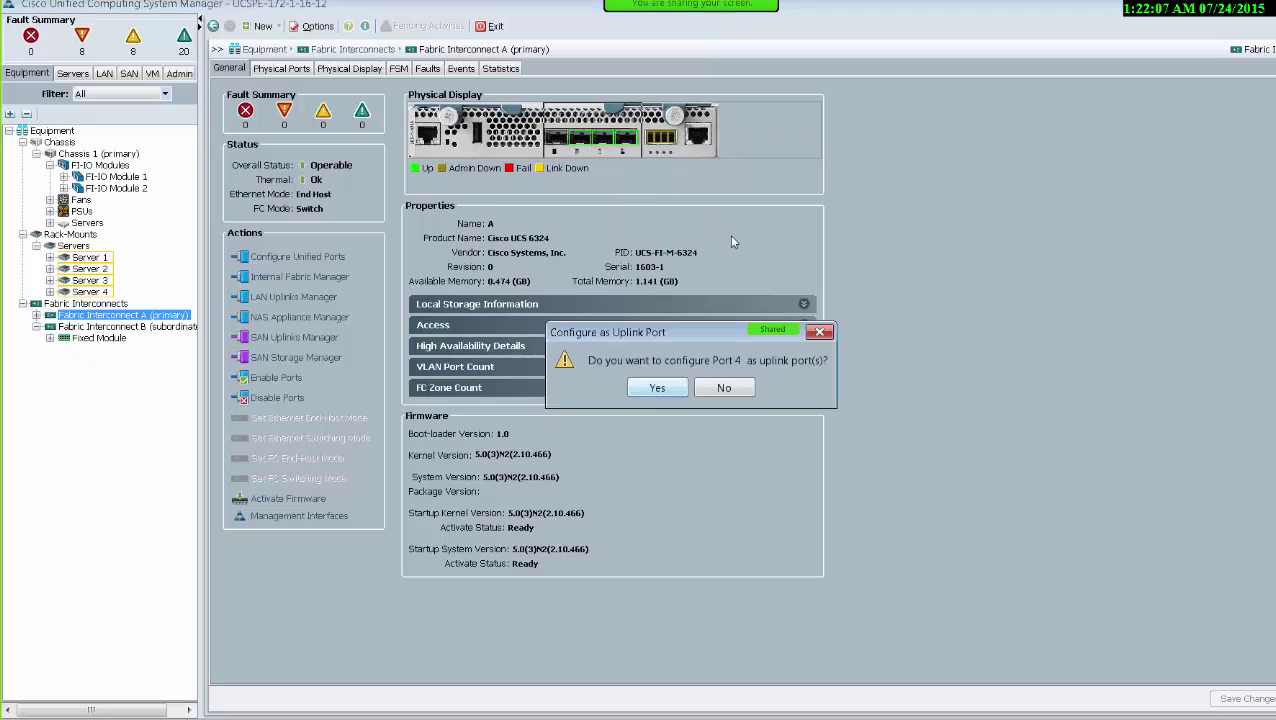
click(670, 385)
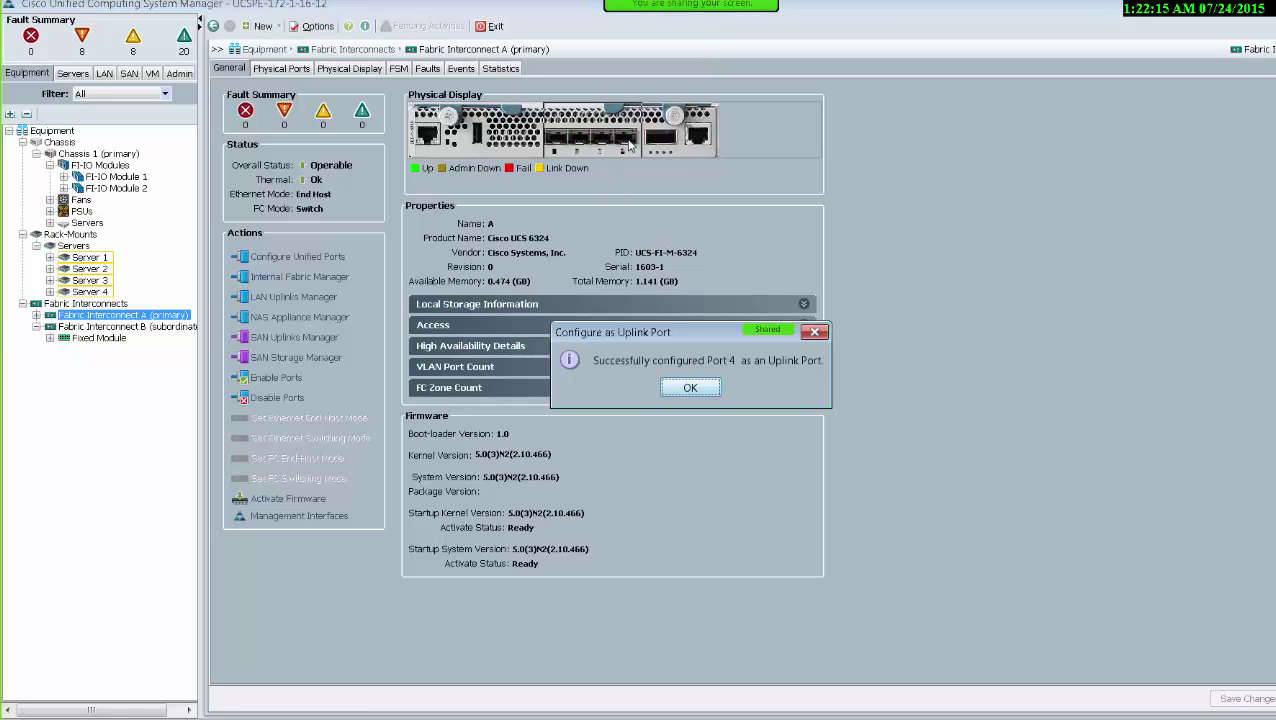
click(688, 388)
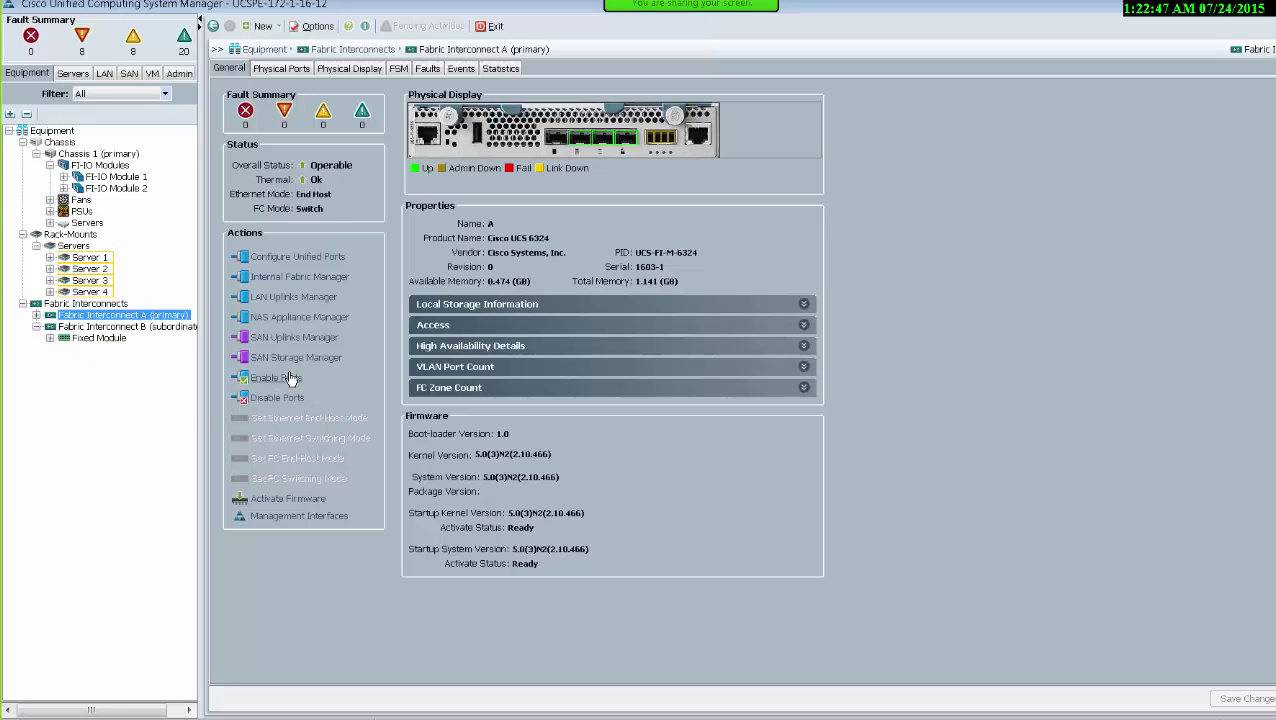
Step: Review the Management Interfaces settings and Monitoring Policy tab, then cancel without changes
click(316, 516)
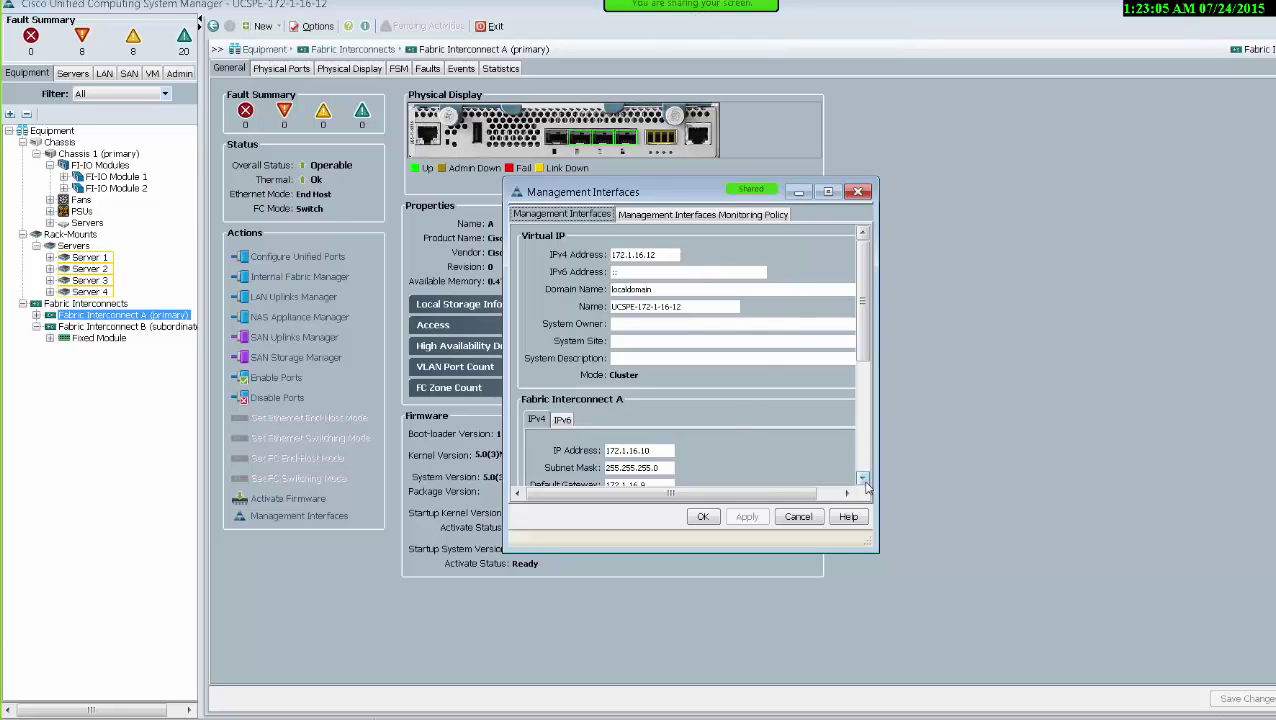
click(864, 480)
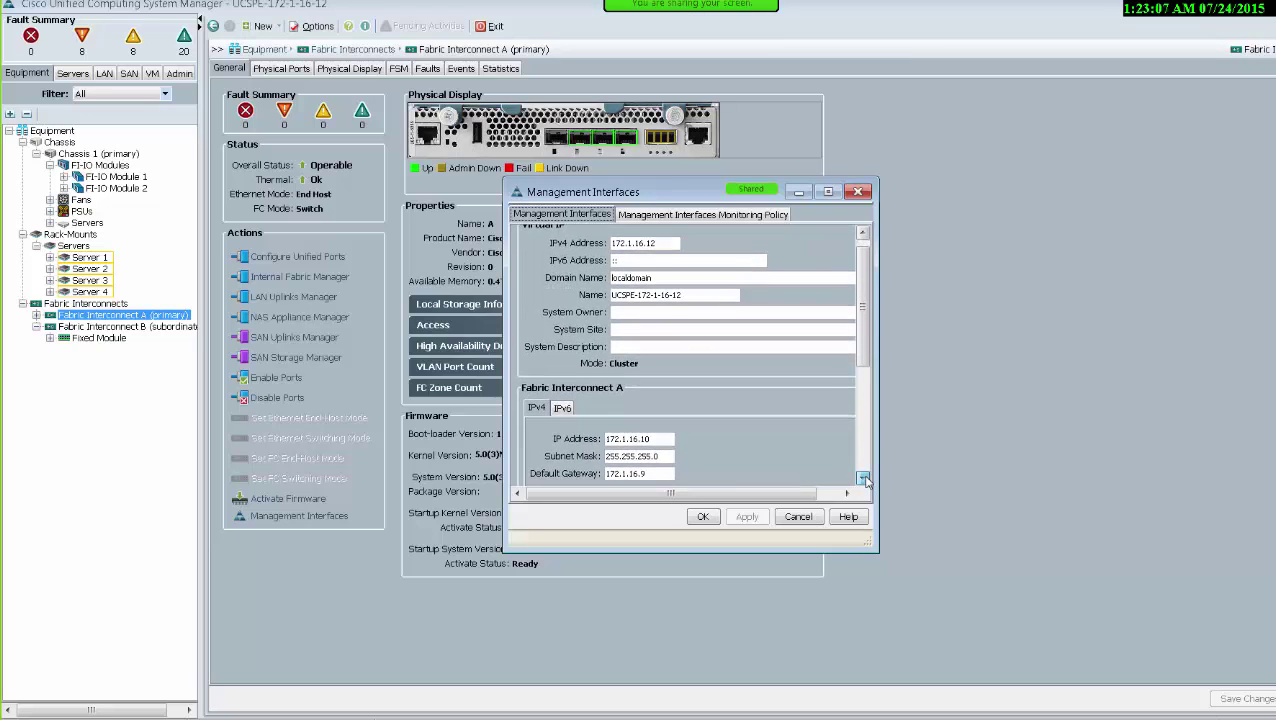
drag(864, 480, 864, 480)
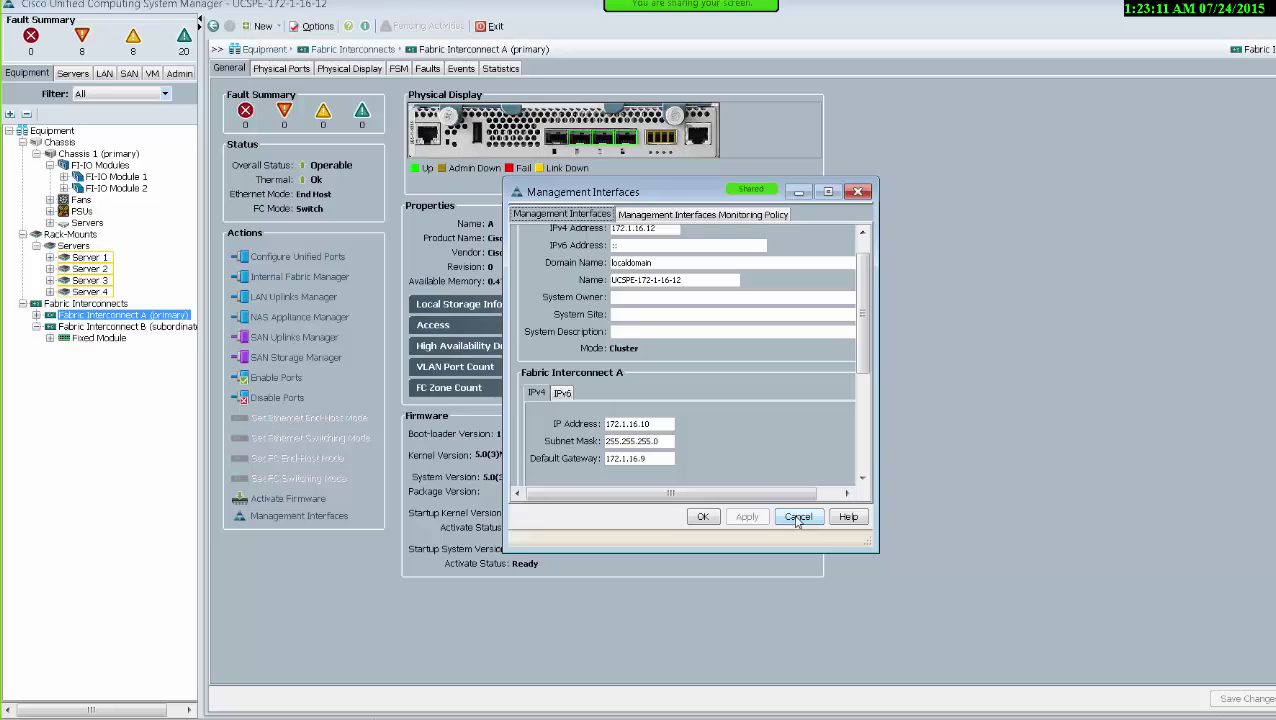
click(699, 214)
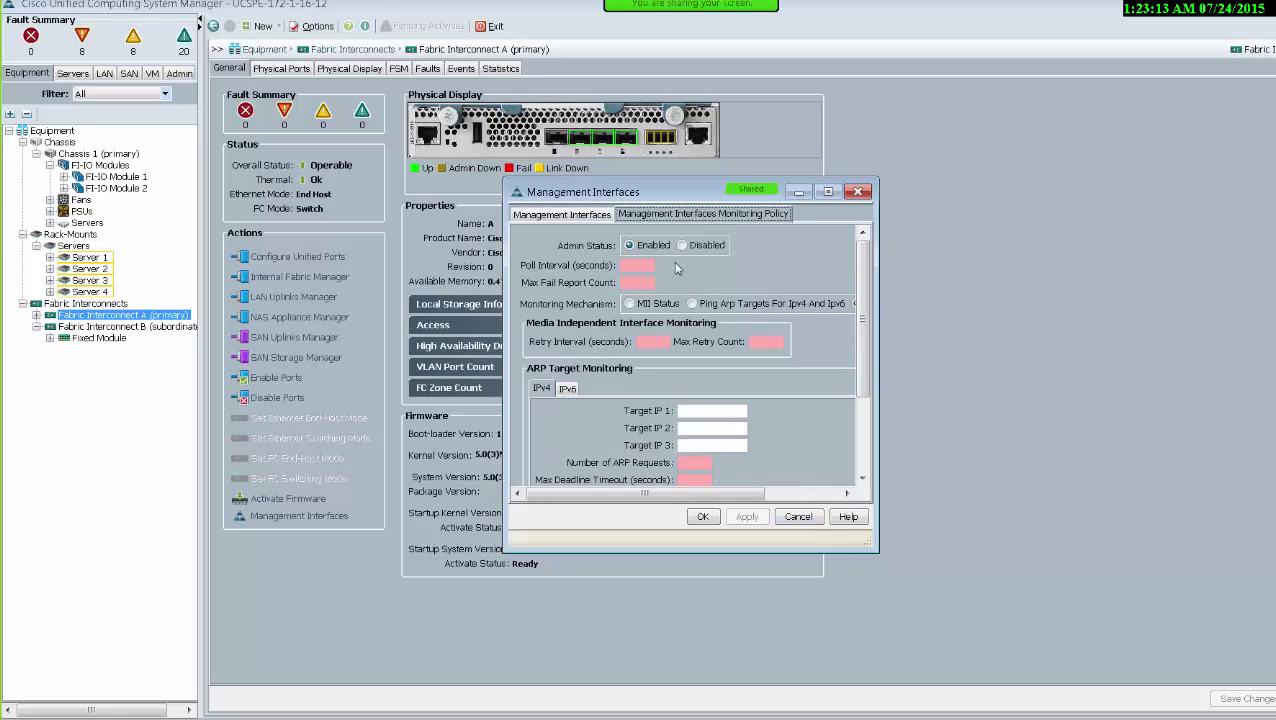
click(812, 518)
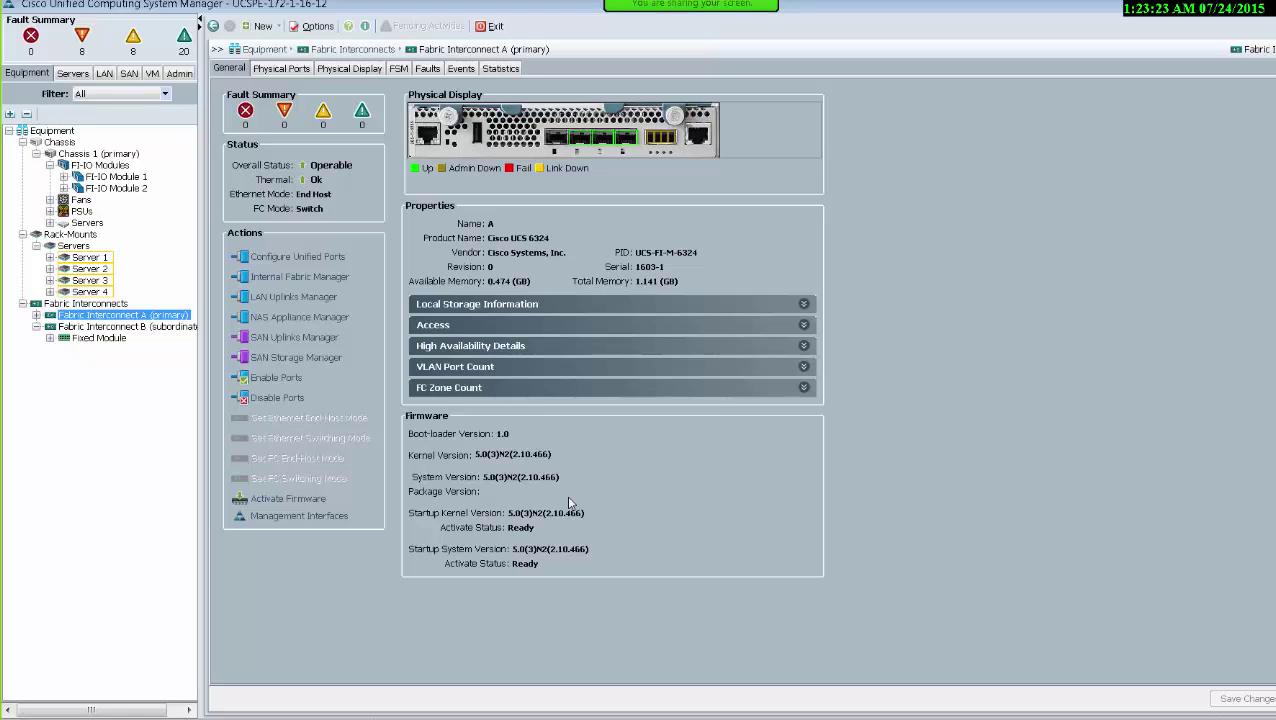
Step: View rack-mount Server 3, then Server 4's details (C240 M3, Inaccessible)
click(104, 282)
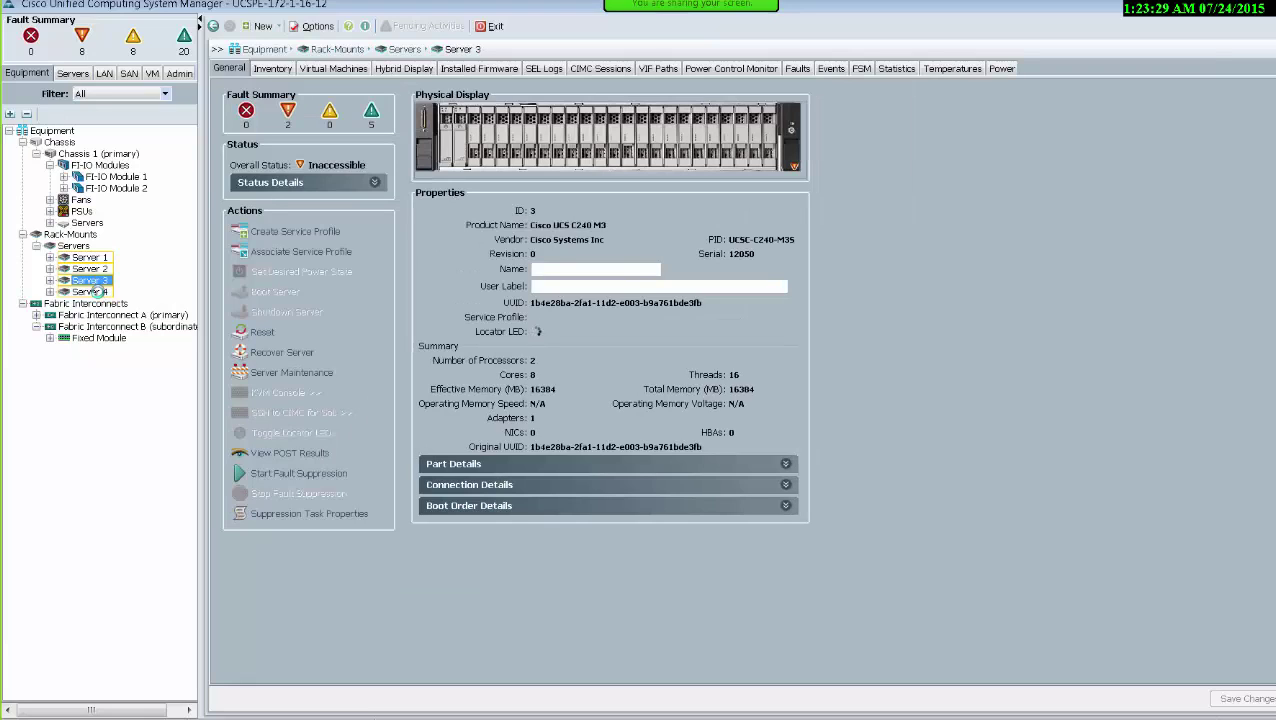
click(95, 290)
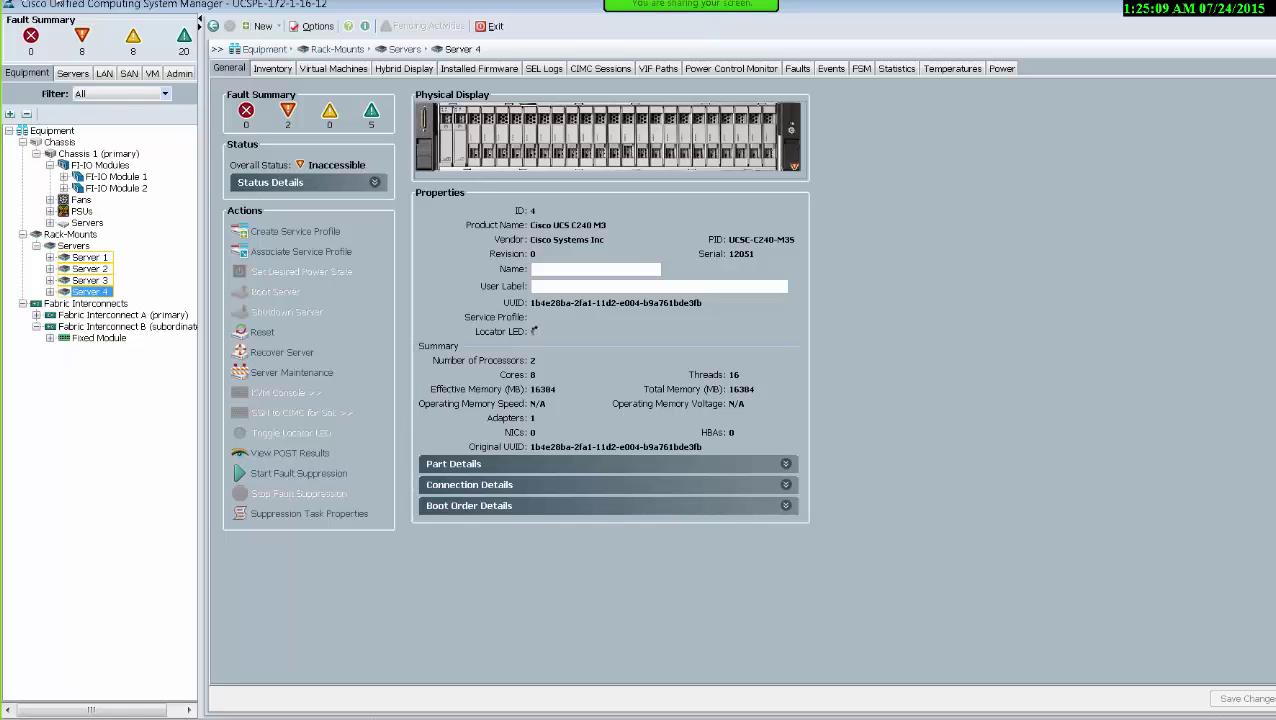
Step: Show the LAN tree's uplinks, port channels and pin groups
click(104, 74)
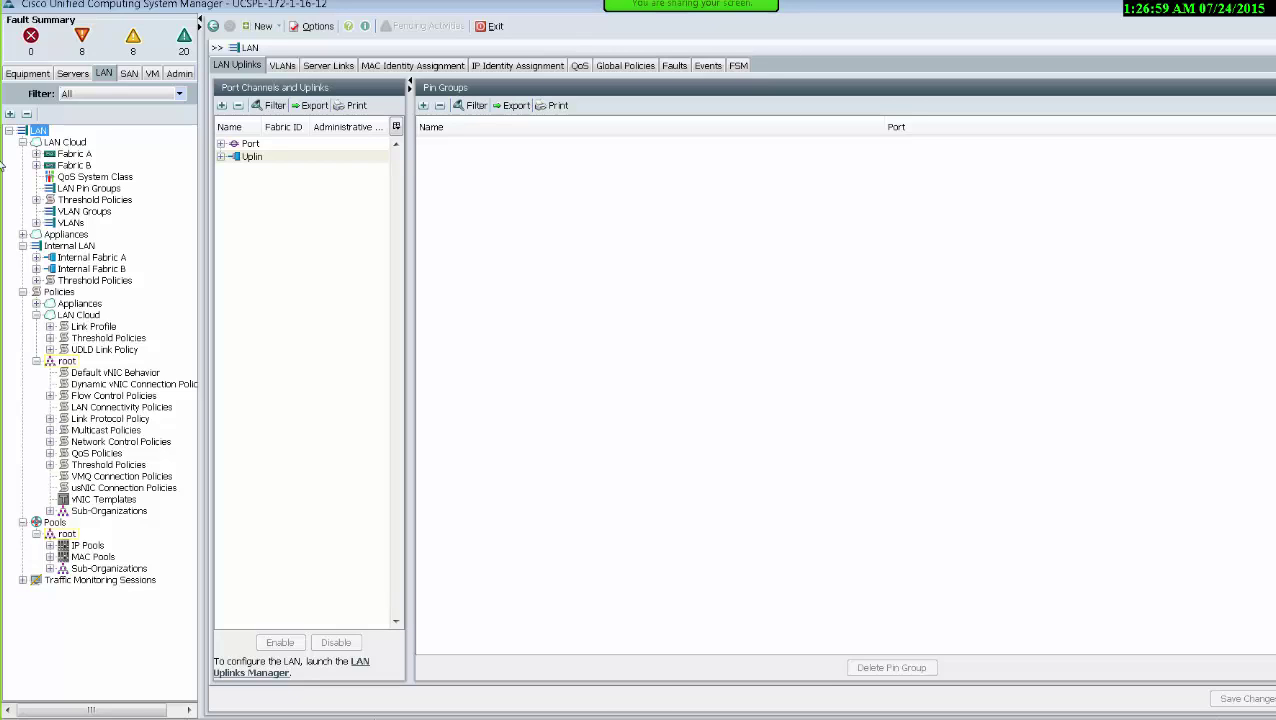
Step: Switch to Firefox and open a new tab beside the UCSPE Control Panel tab
key(alt+Tab)
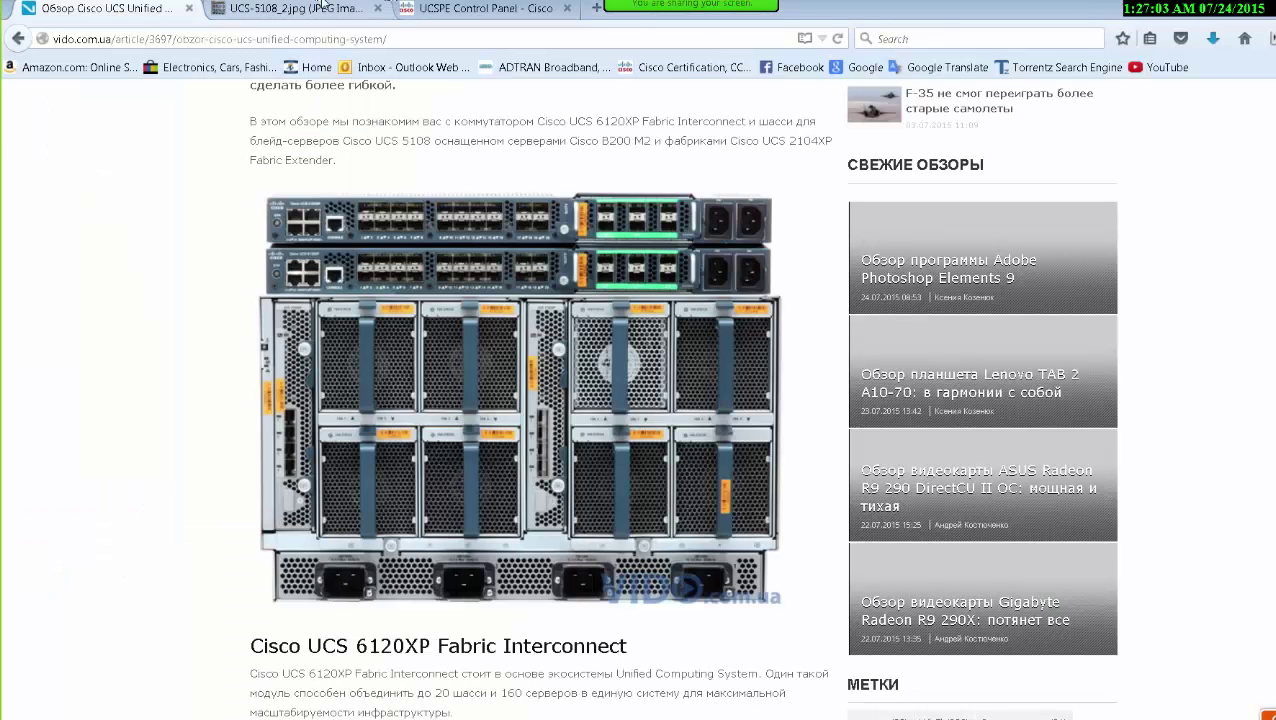
click(460, 8)
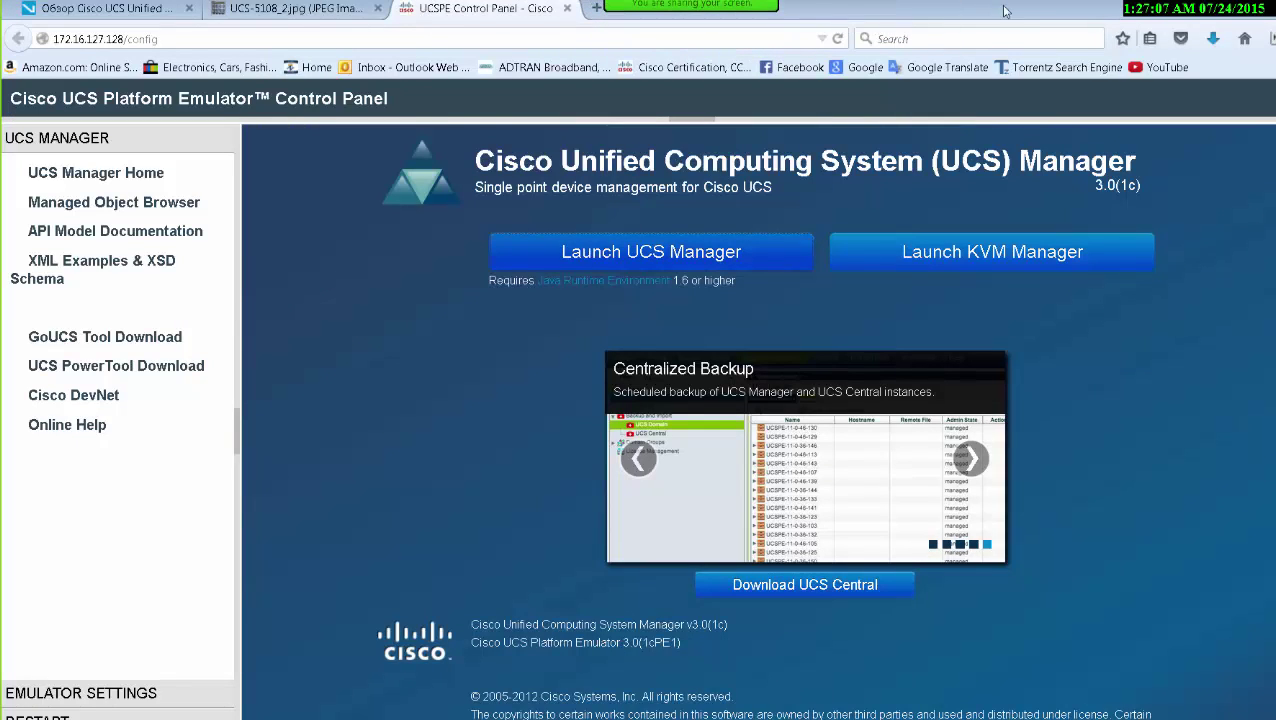
click(596, 8)
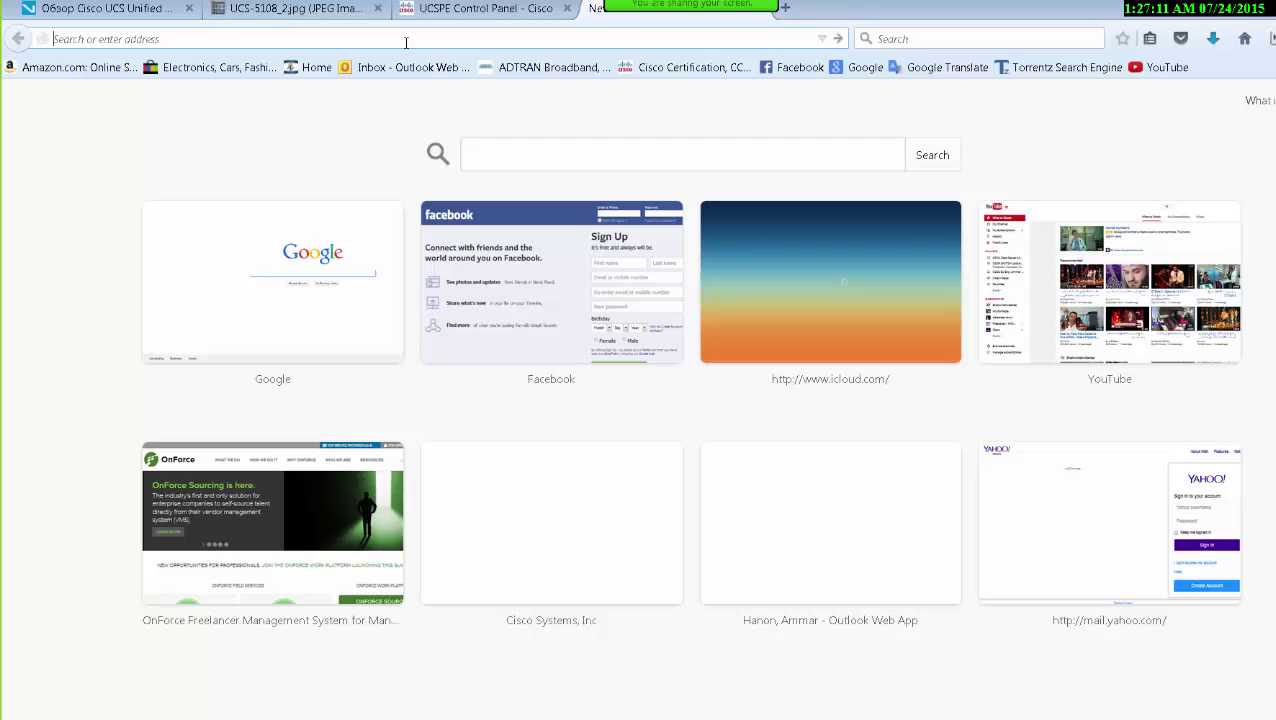
Step: Search Google Images for 'emc'
click(247, 315)
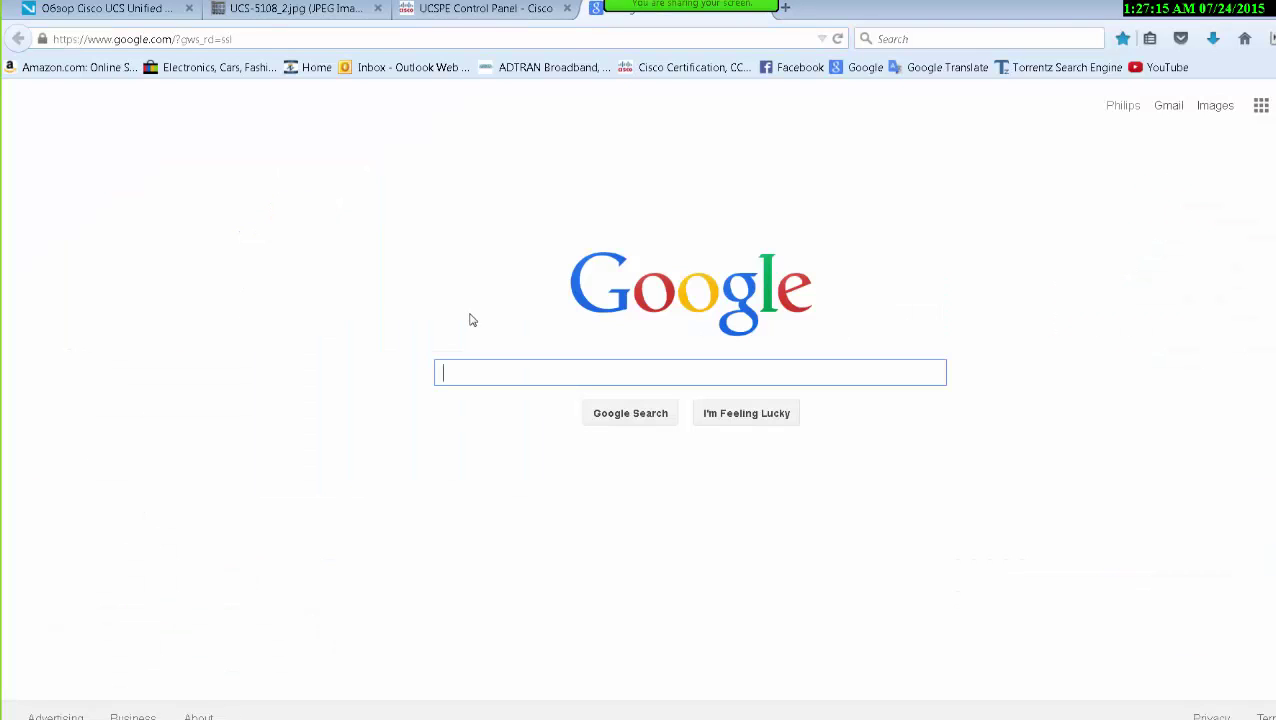
text(e)
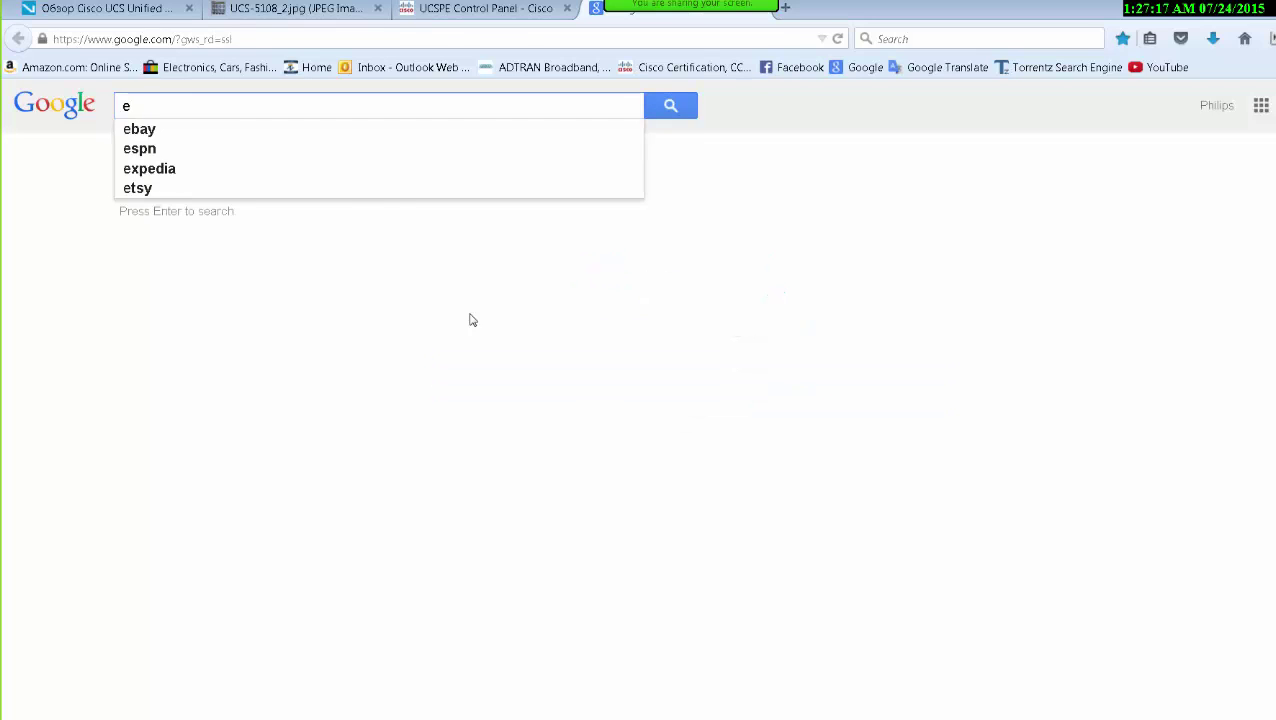
text(mc)
key(Return)
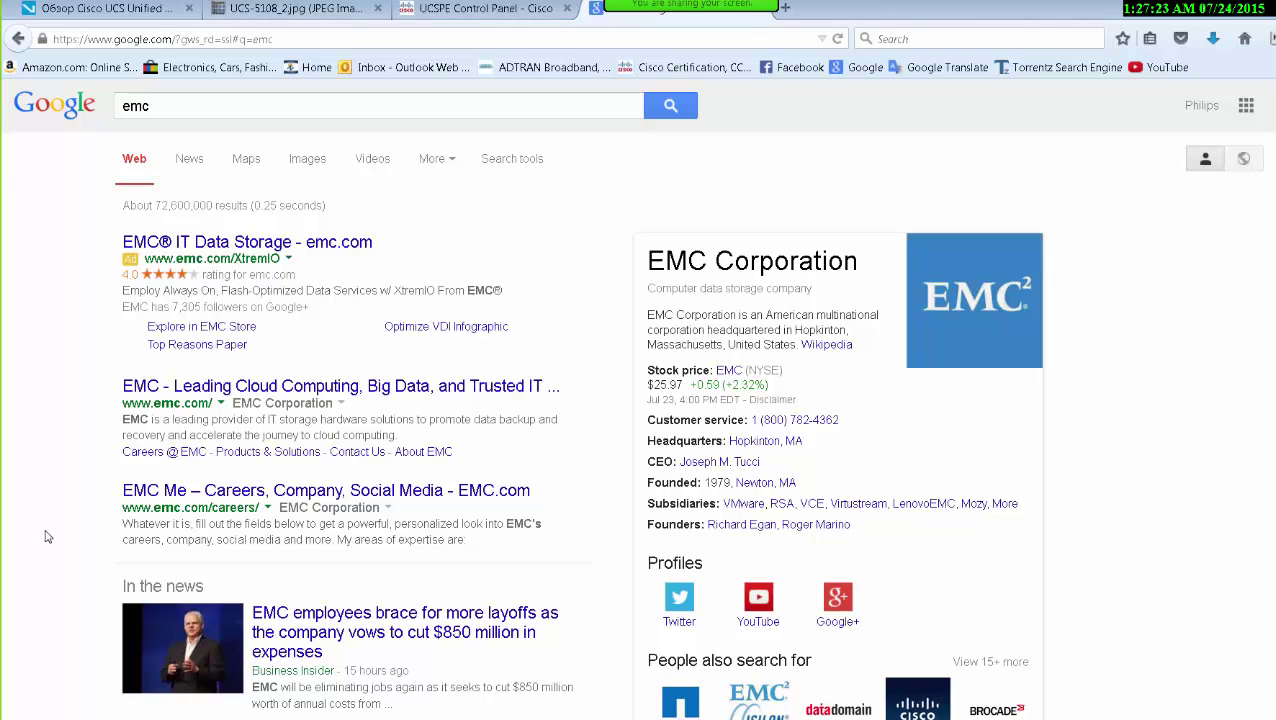
click(318, 167)
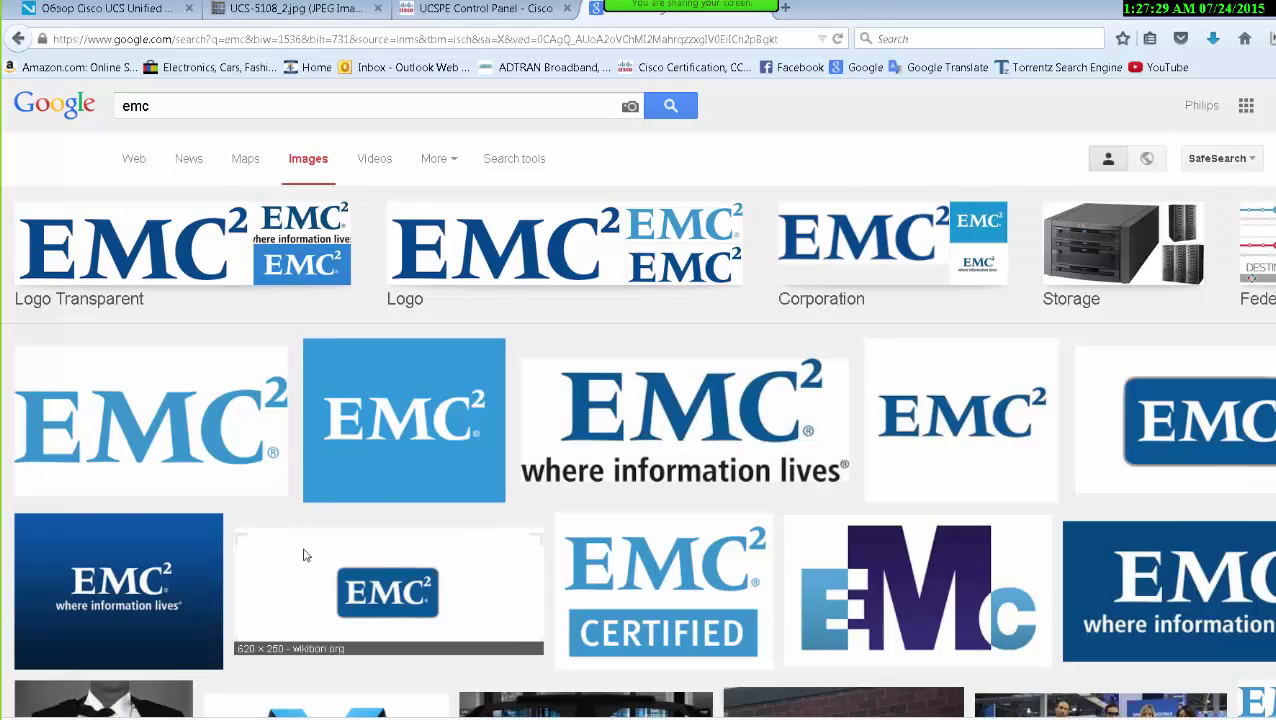
Step: Scroll the emc image results and preview the server rack photo
scroll(302, 546, down, 10)
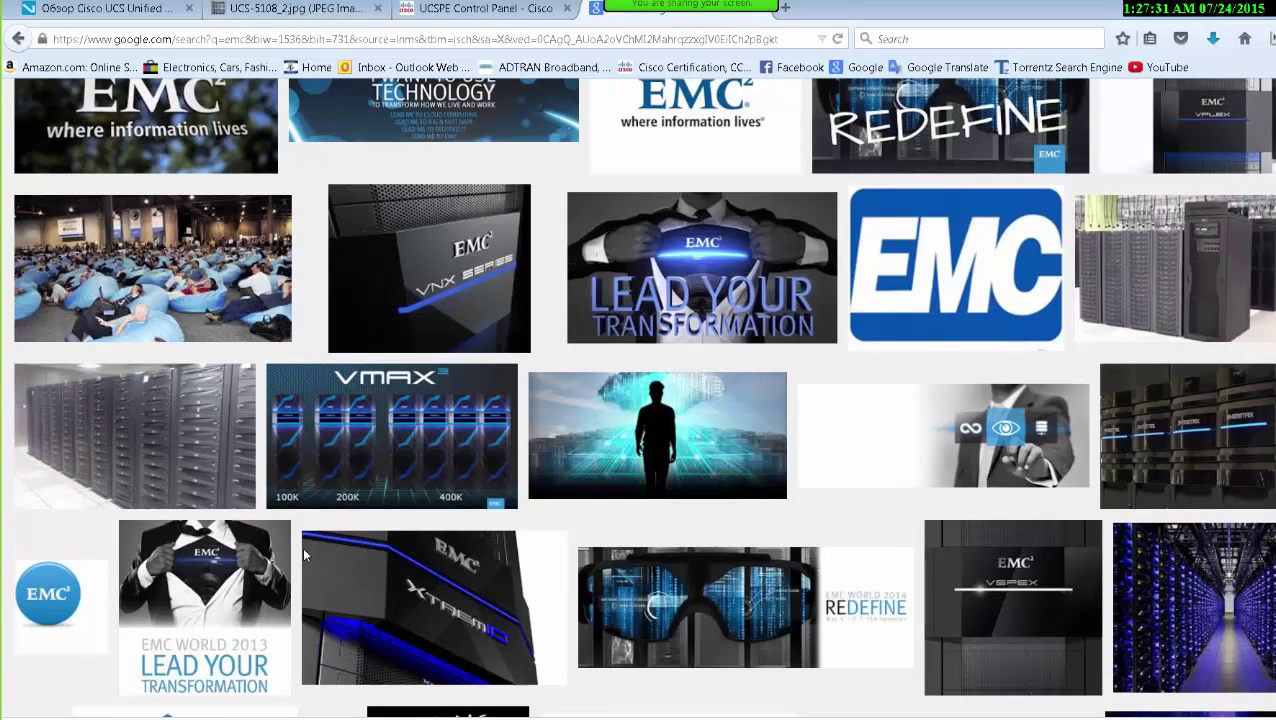
scroll(302, 546, down, 3)
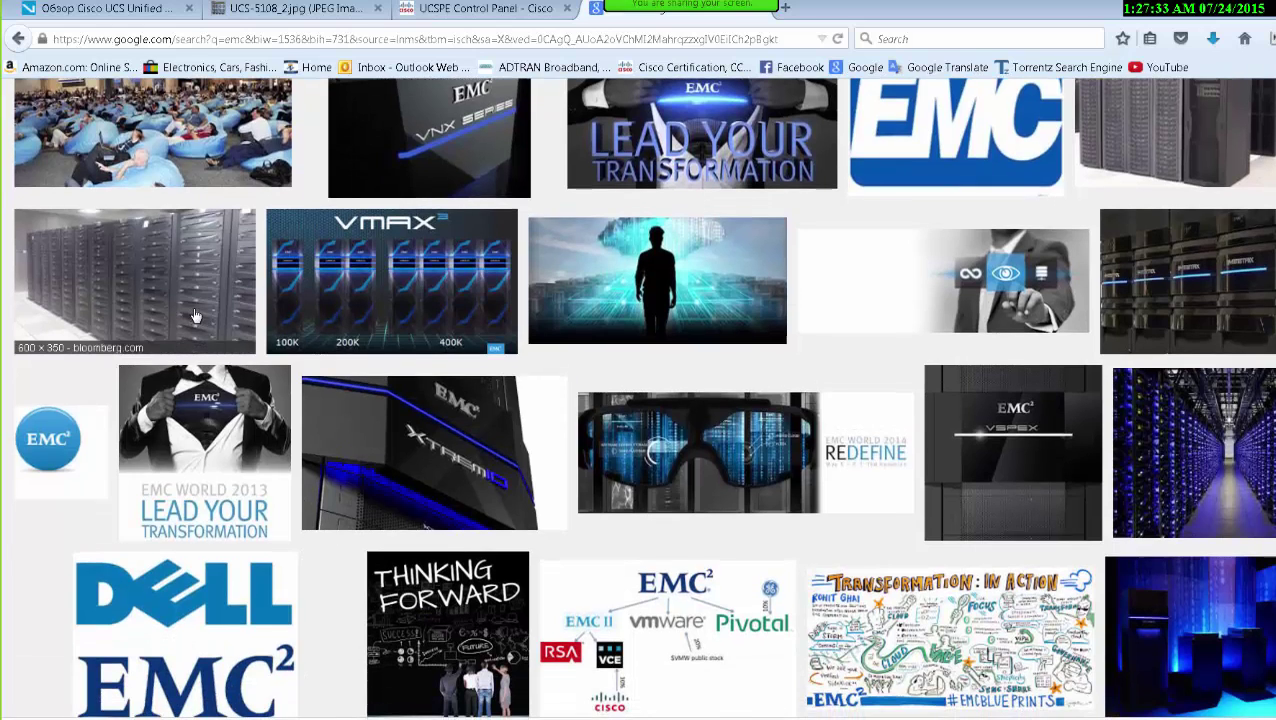
click(182, 345)
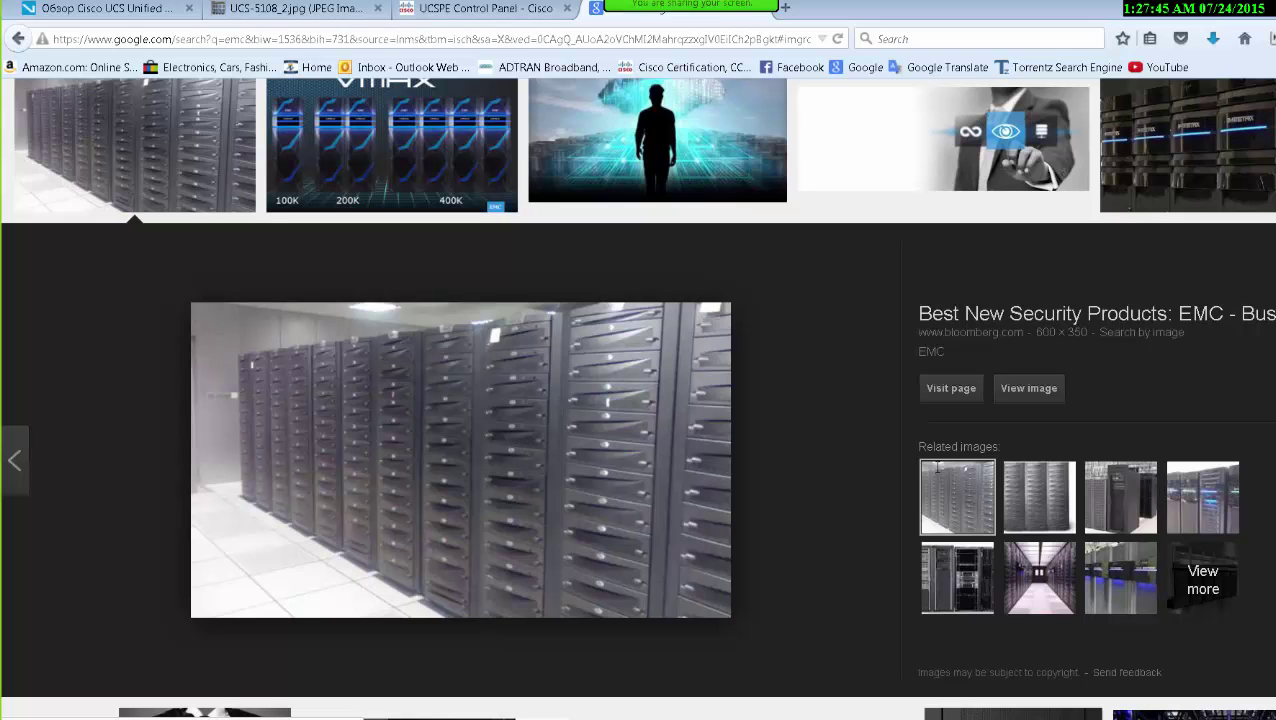
Step: Preview the corridor photo, then the EMC Federation server-rack image from themarketbusiness.com
click(1038, 565)
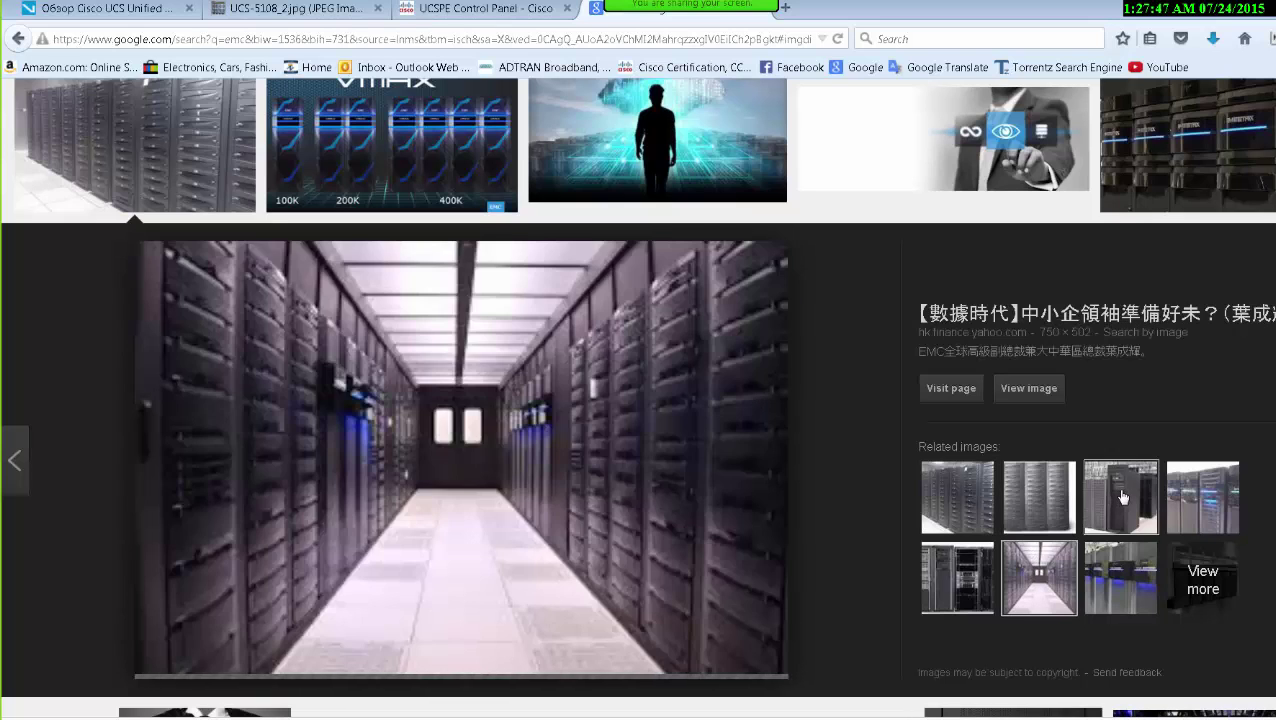
click(1120, 496)
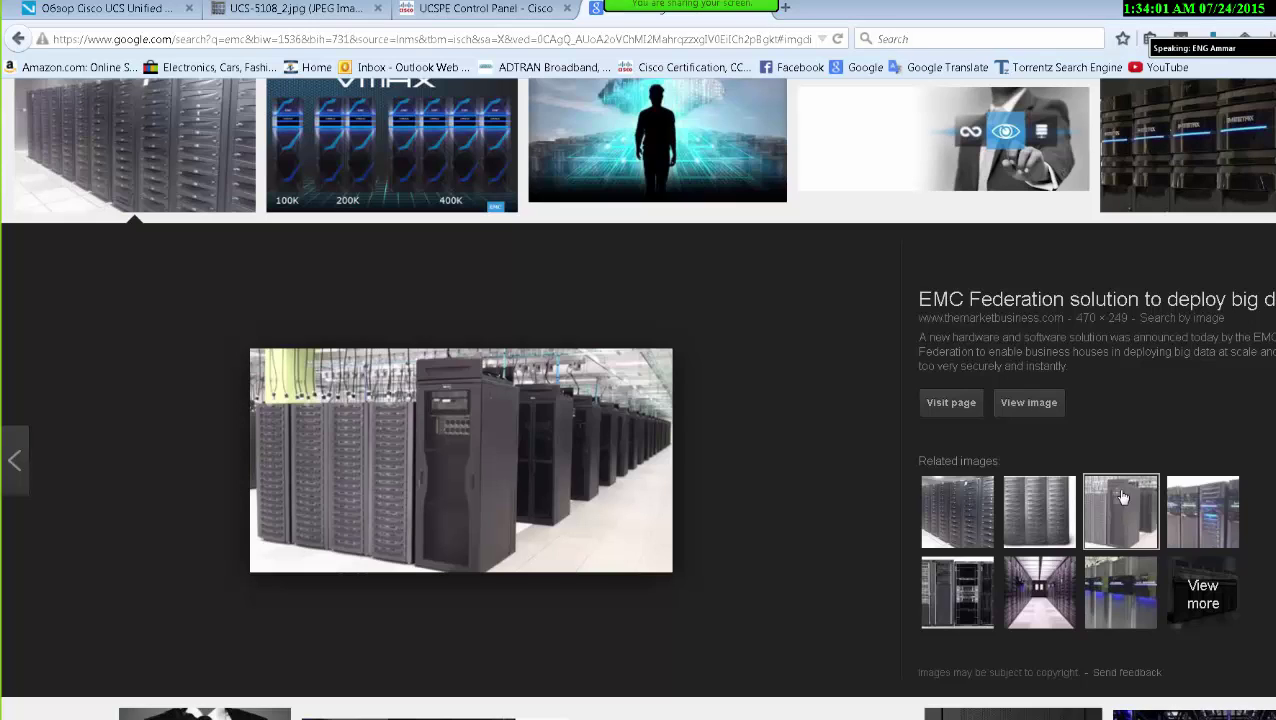
mouse_move(776, 3)
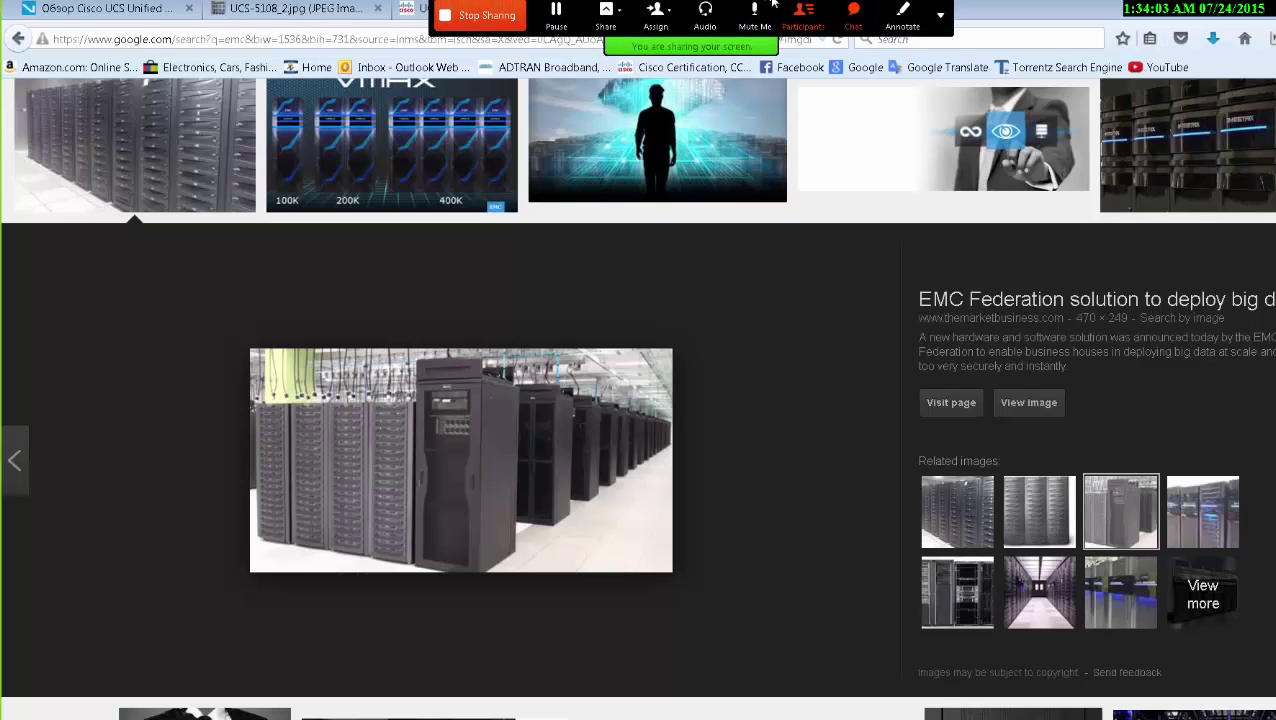
Step: Switch from the emulator console to the Explorer window showing the UCS B-C photos and MOV clips
click(856, 10)
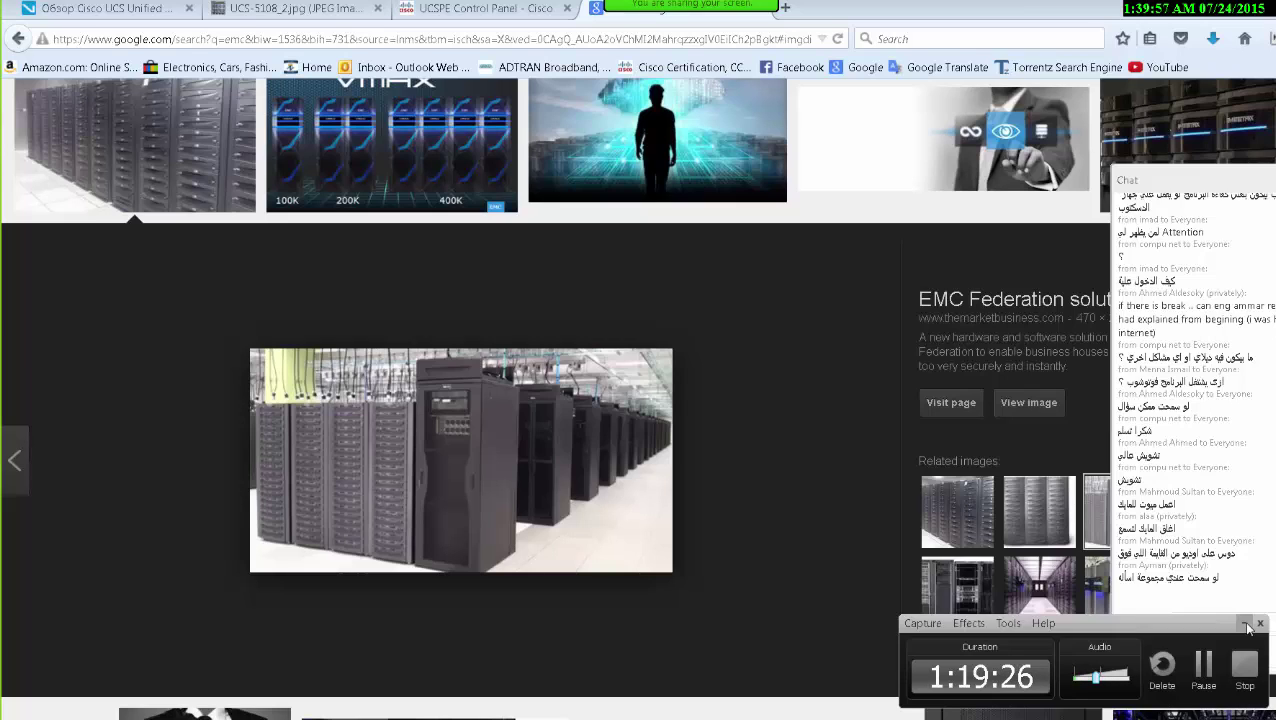
click(1246, 625)
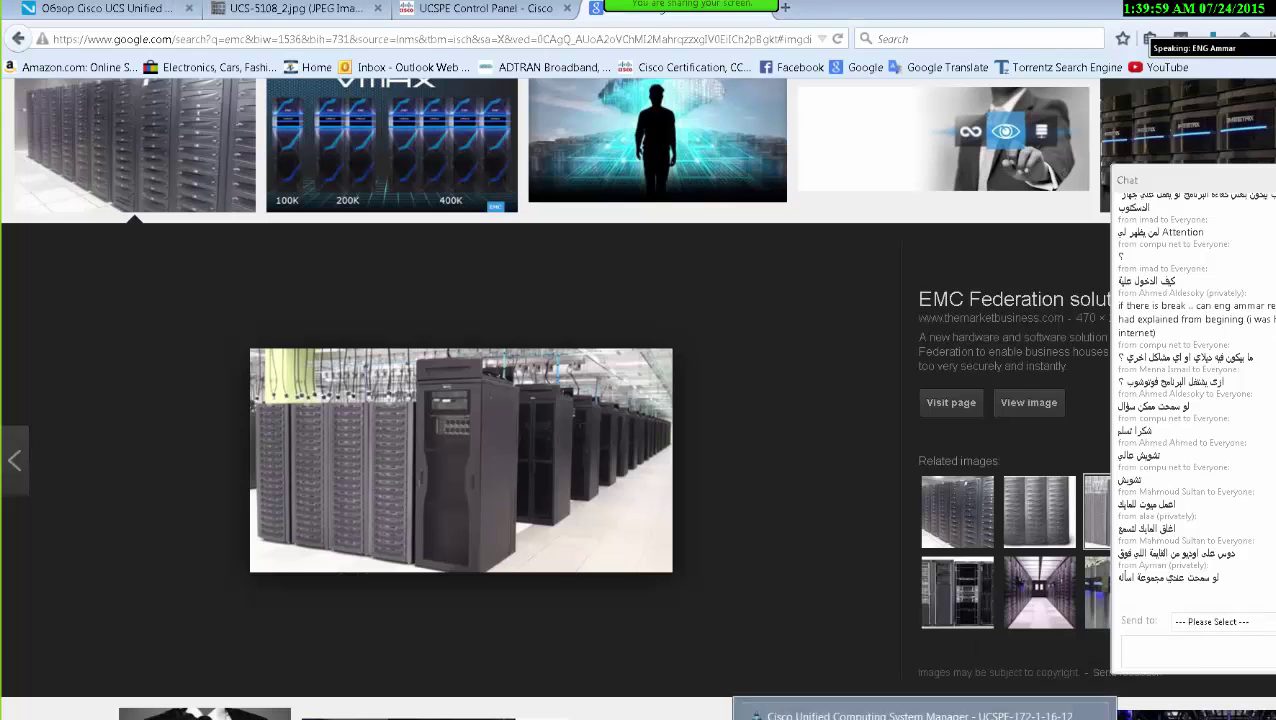
click(803, 691)
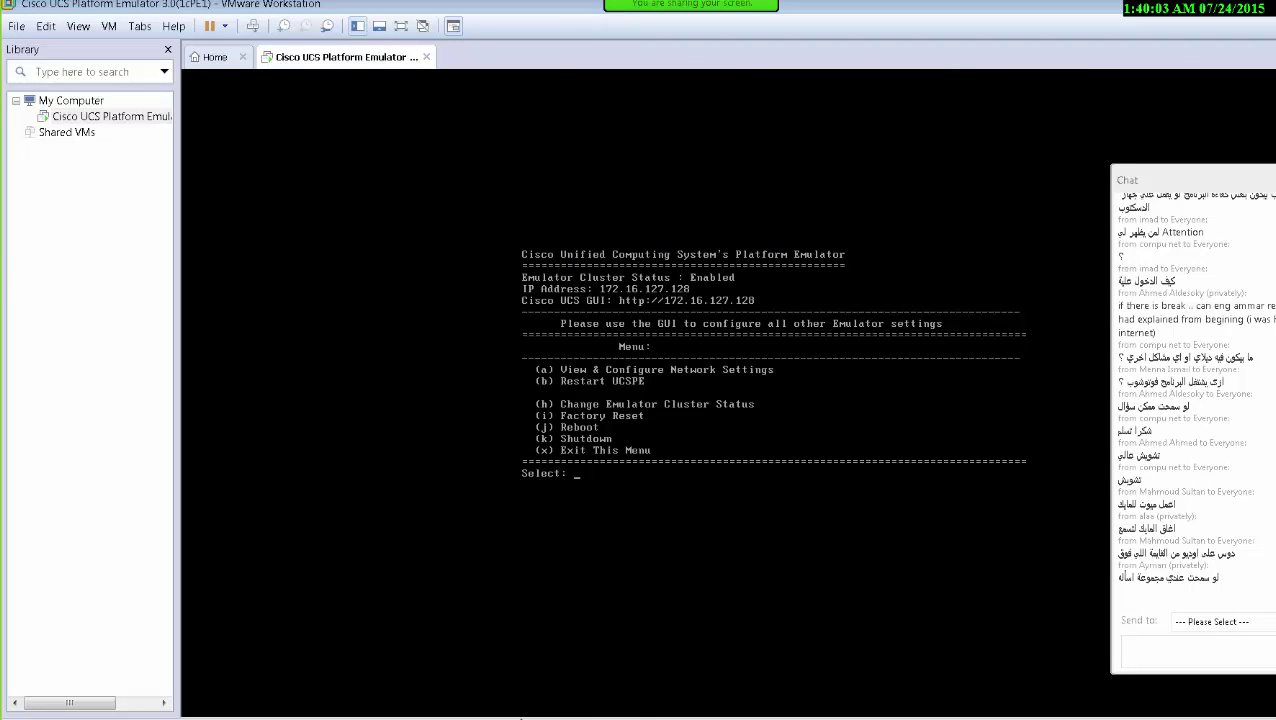
key(alt+Tab)
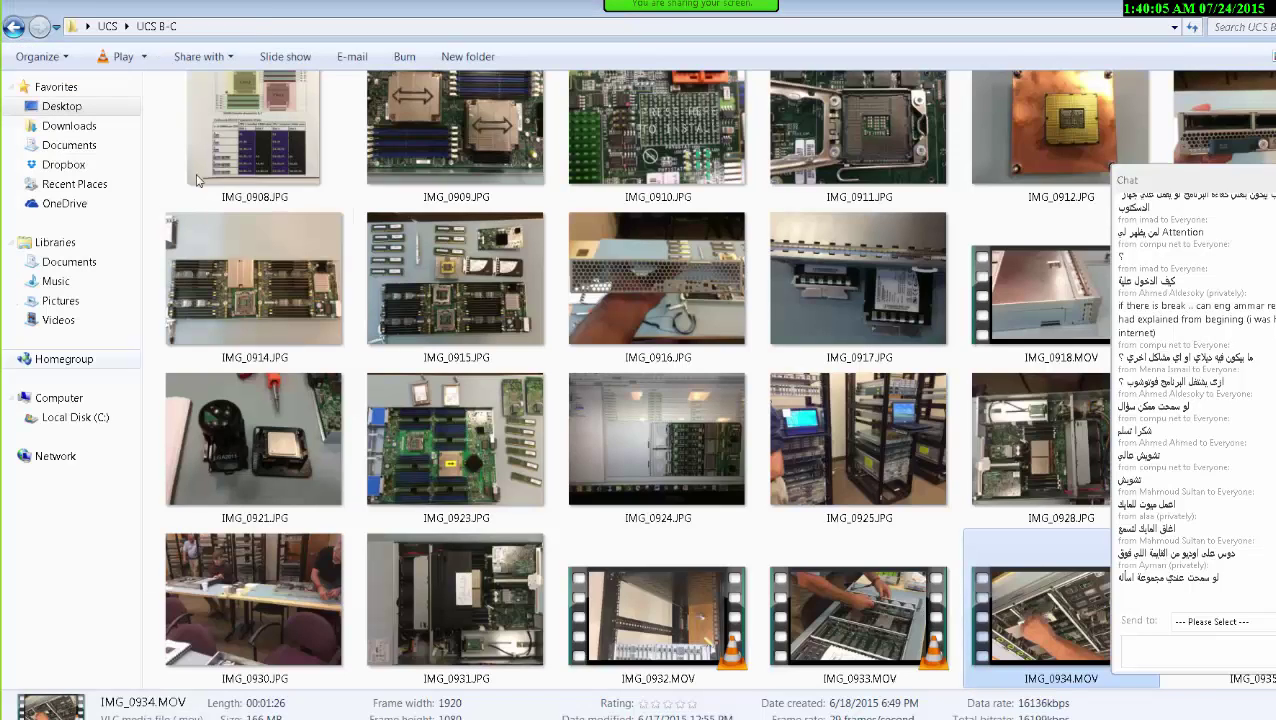
Step: Go back to the UCS folder, cancel the accidental rename, and open Cisco_UCS_Platform_Emulator
click(107, 26)
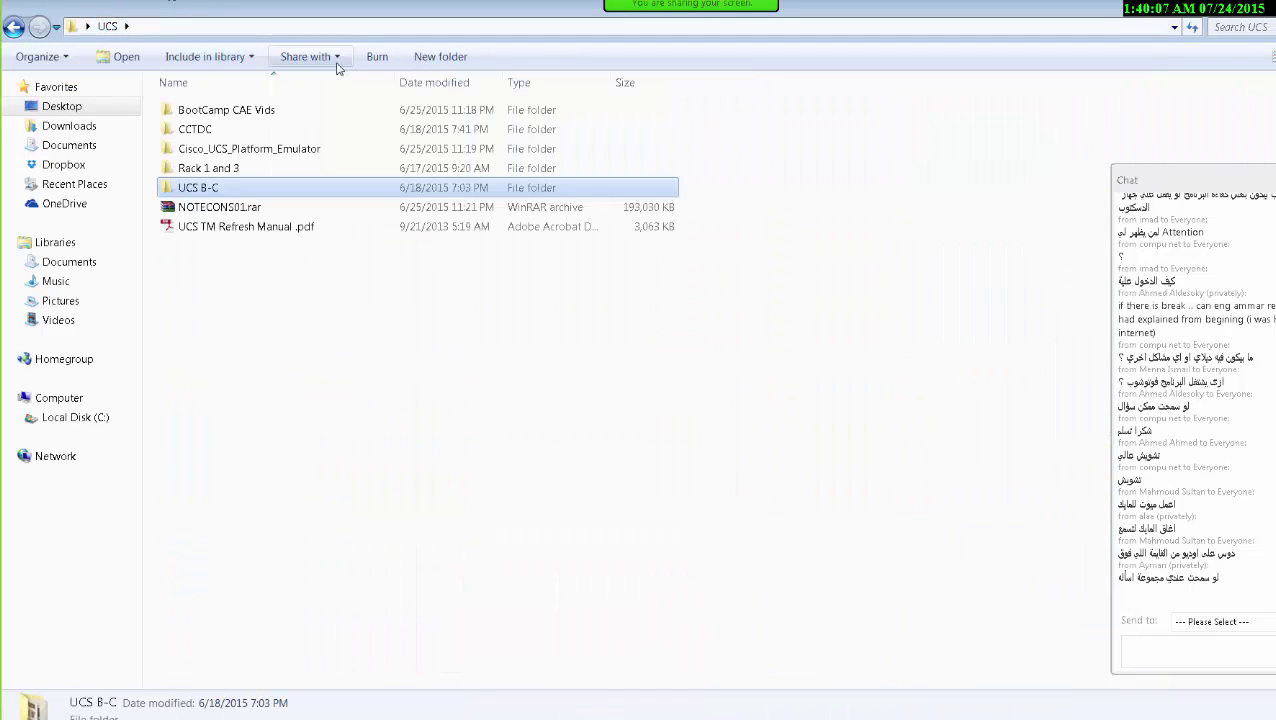
click(211, 151)
click(211, 153)
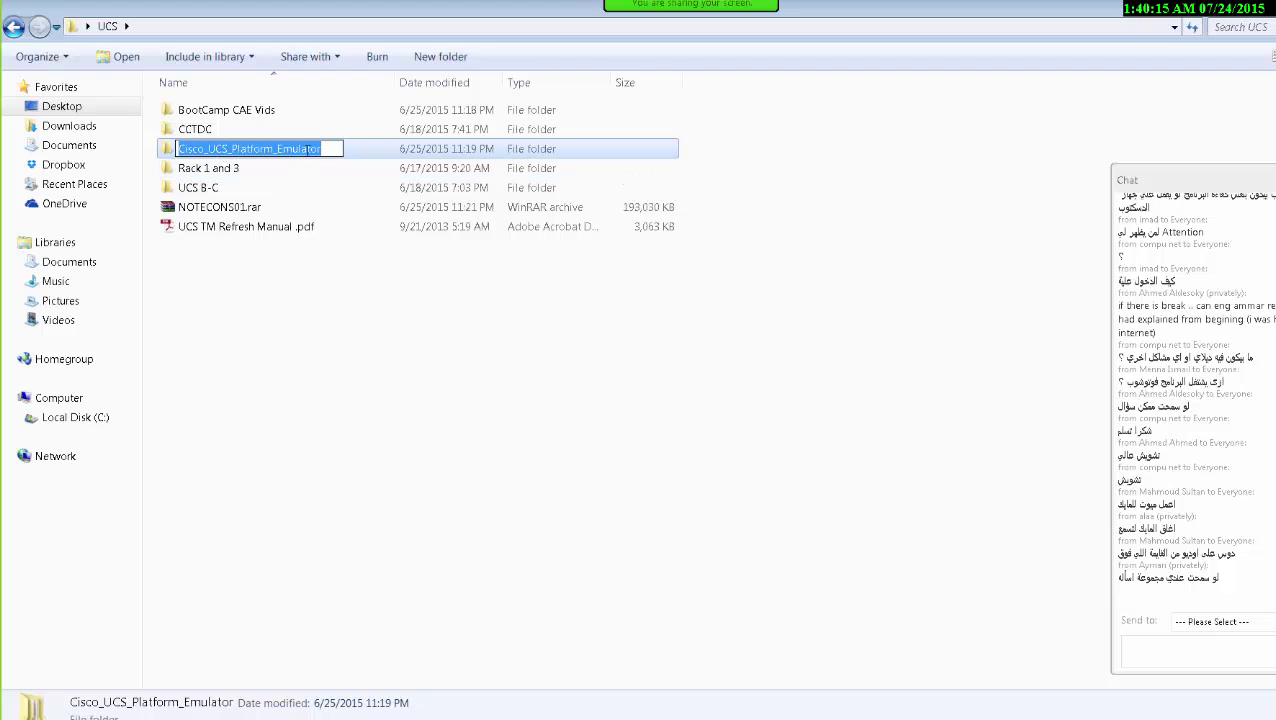
click(169, 150)
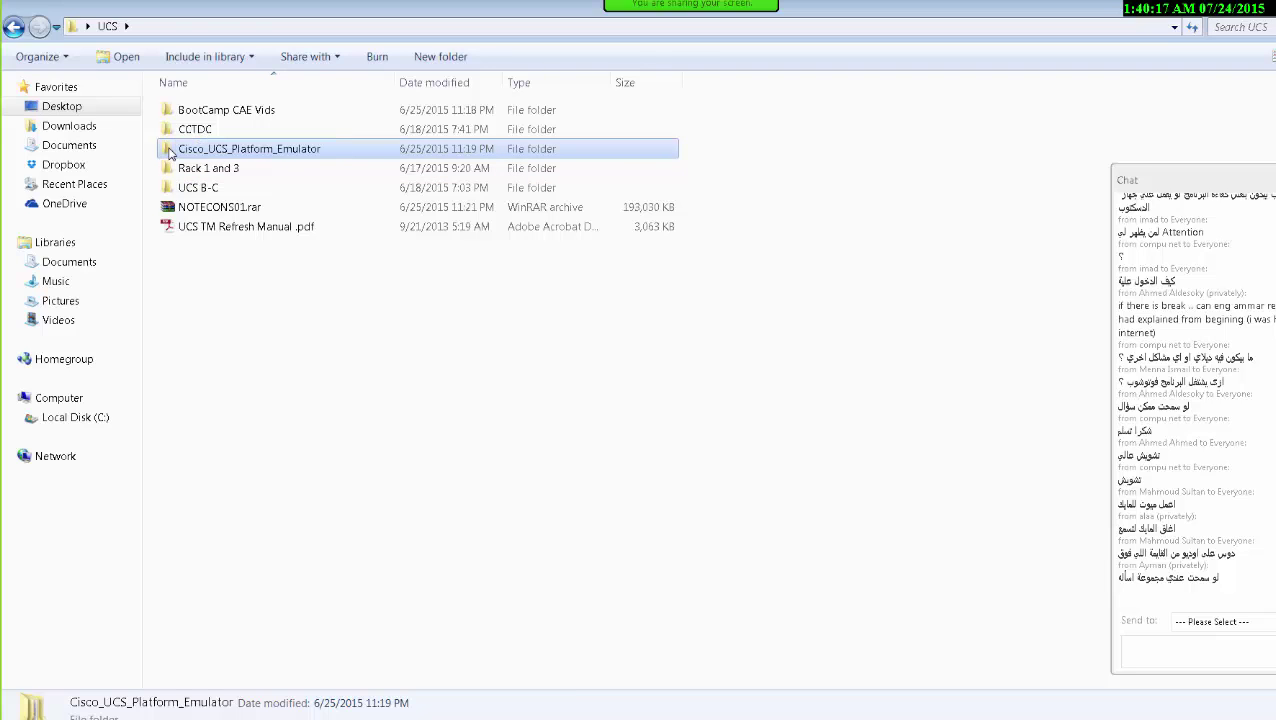
double_click(169, 150)
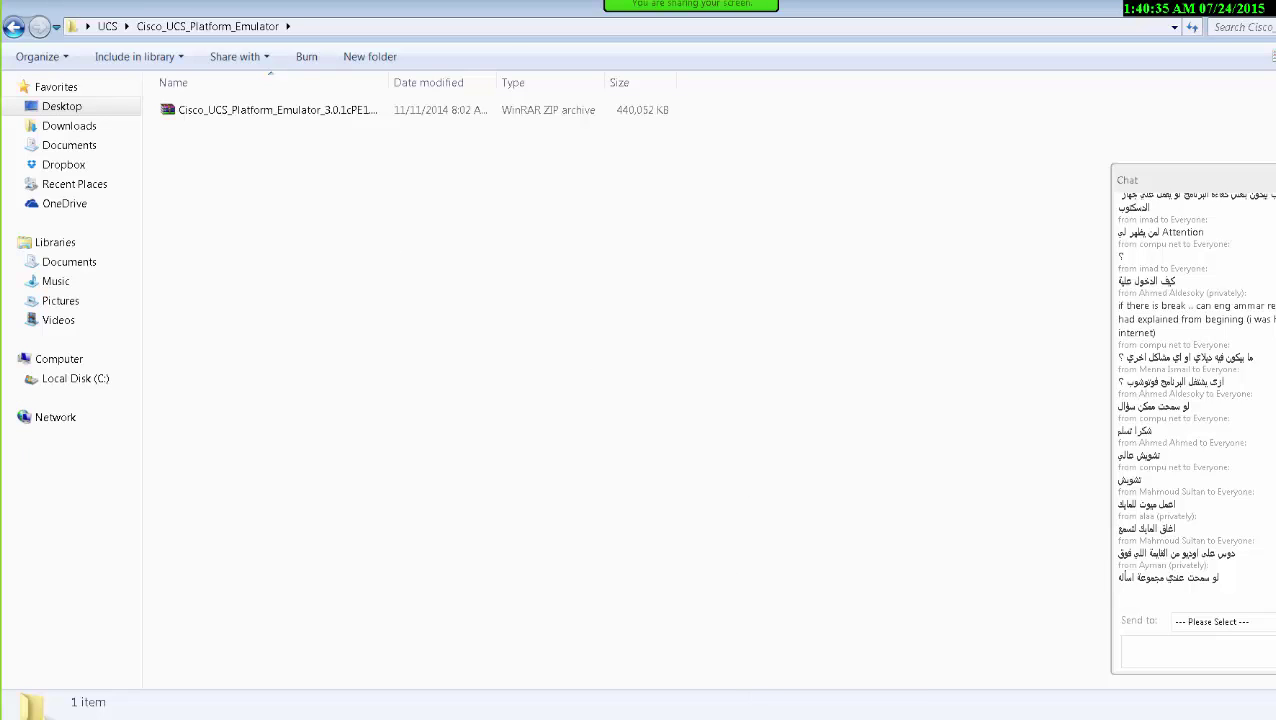
Step: Return to the UCSPE VM console and exit its menu with the x option
click(806, 718)
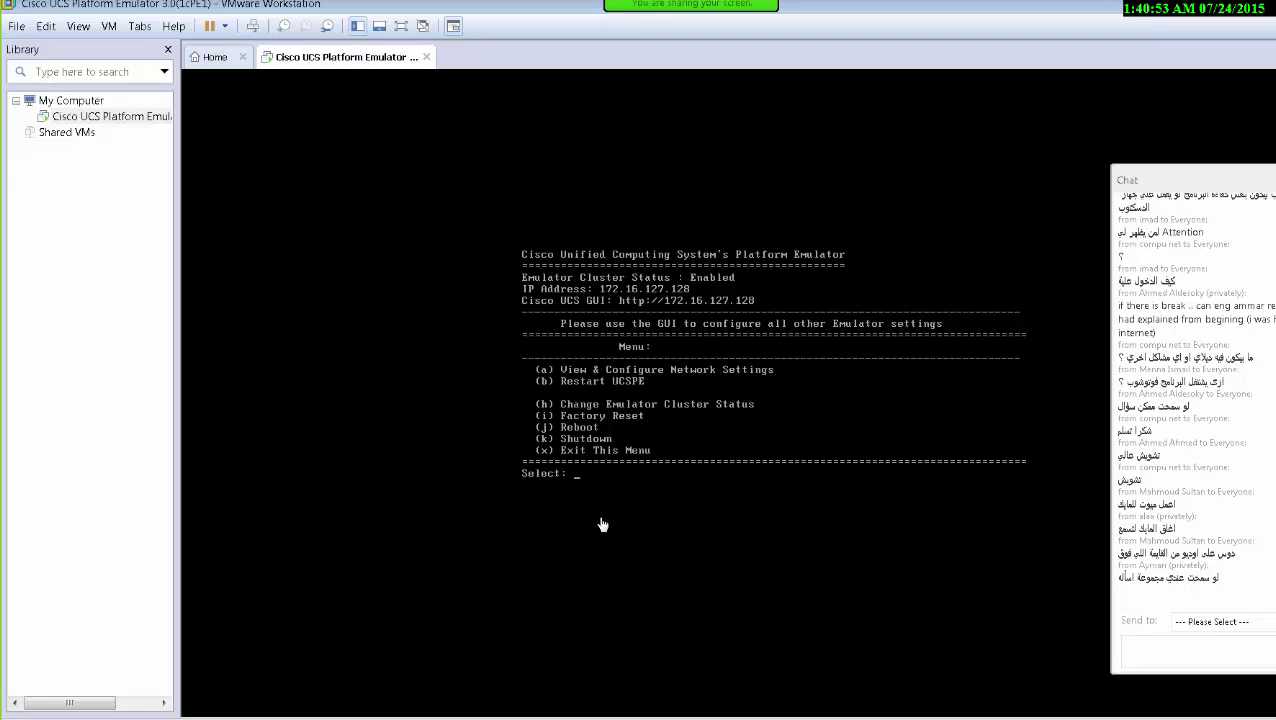
click(626, 494)
text(x)
key(Return)
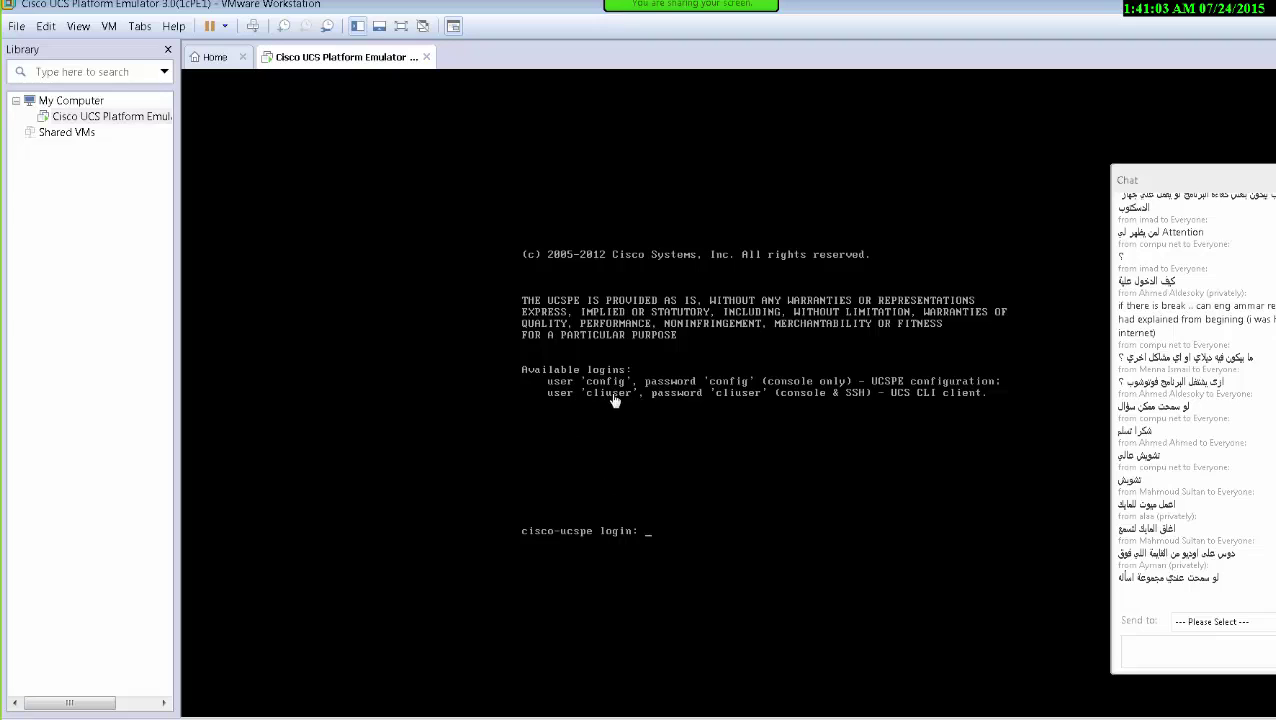
Step: Log in at the console prompt as config with the account password
click(706, 542)
text(config)
key(Return)
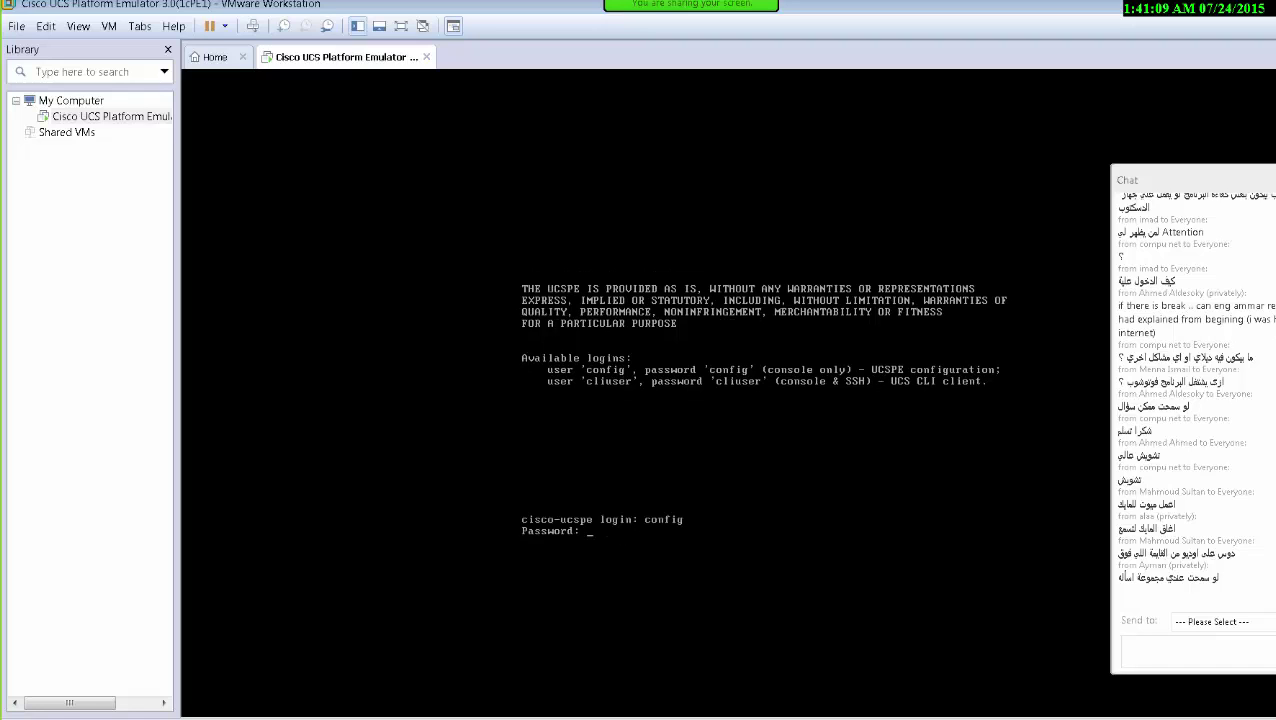
text(config)
key(Return)
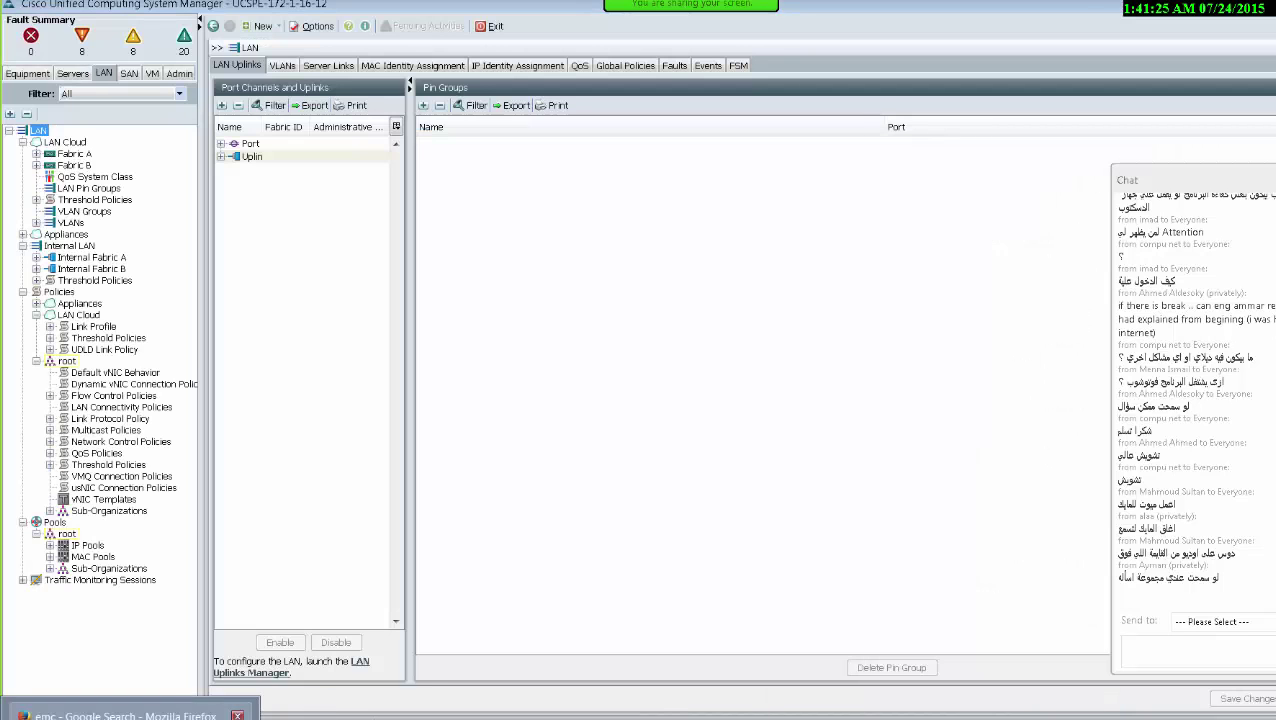
click(125, 712)
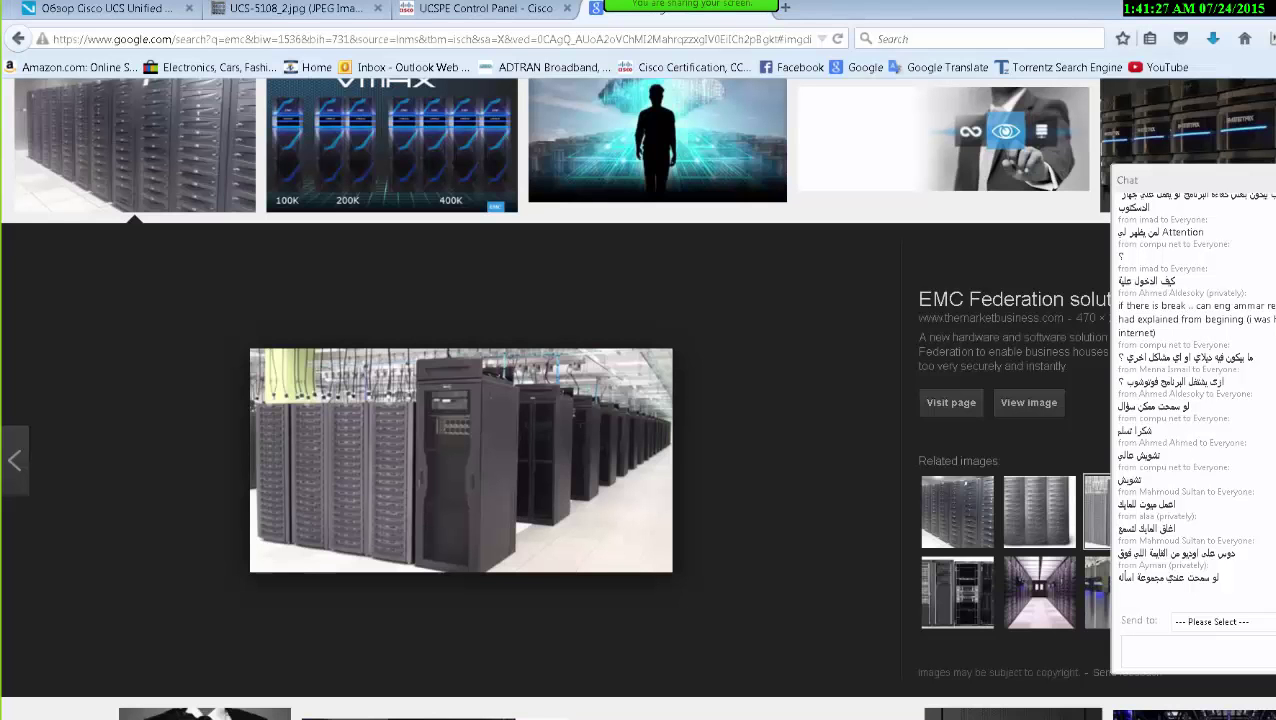
click(466, 8)
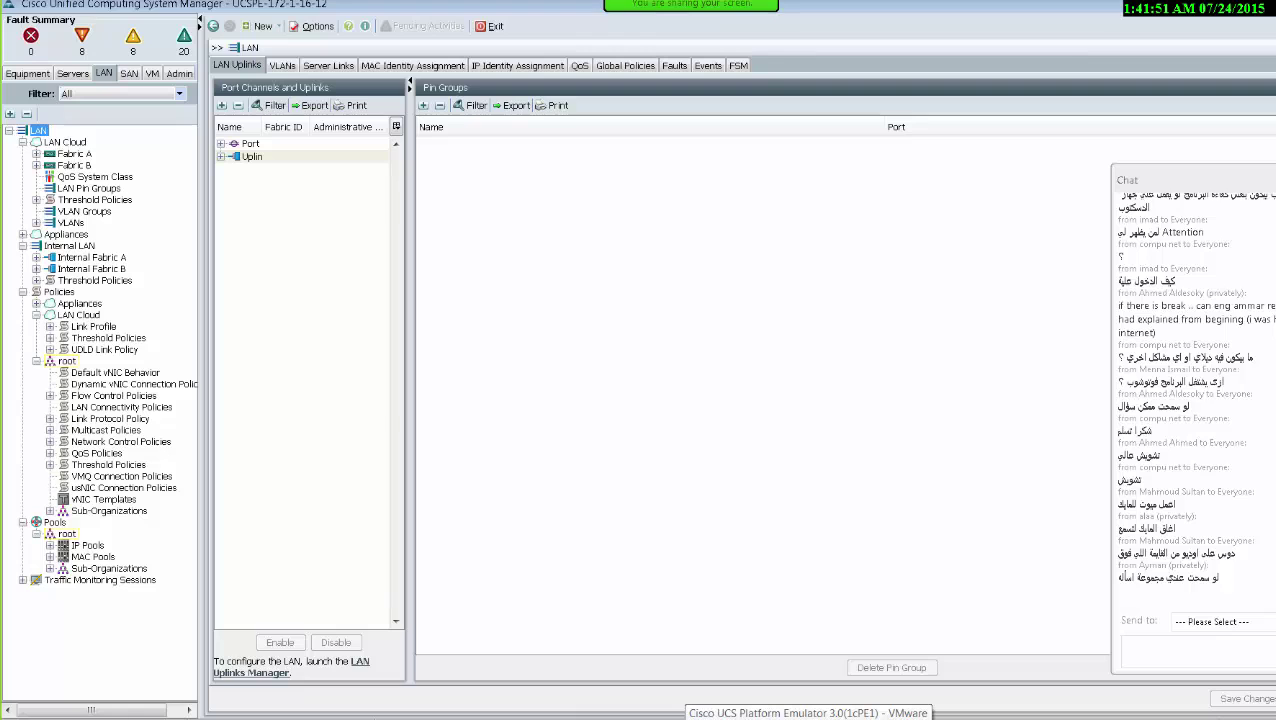
Step: Expand the Equipment tree down to the Chassis 1 overview
click(18, 75)
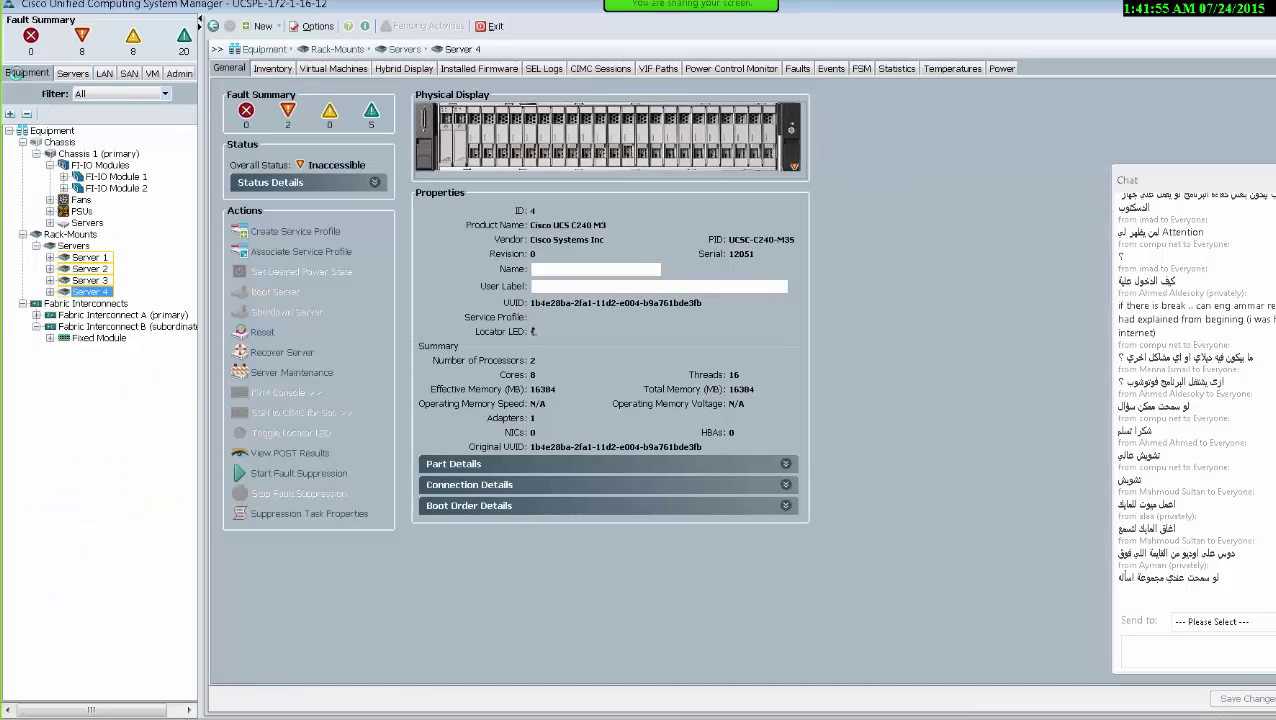
click(24, 133)
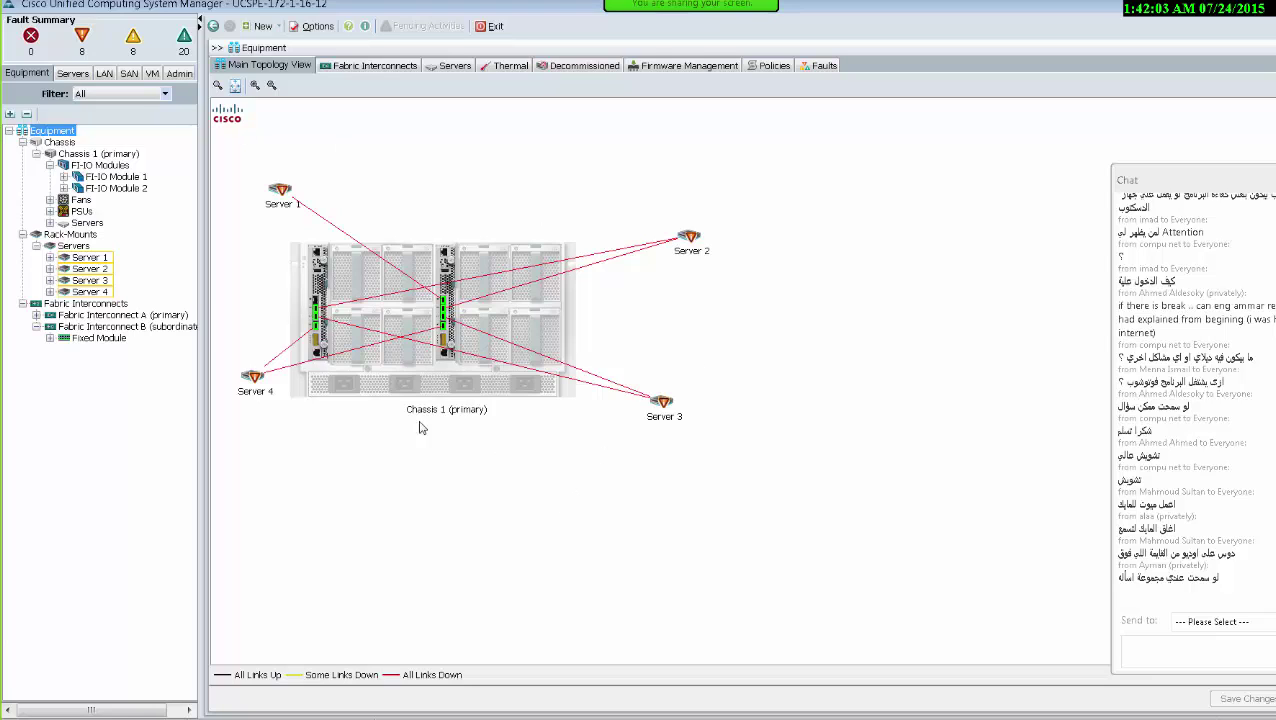
click(40, 143)
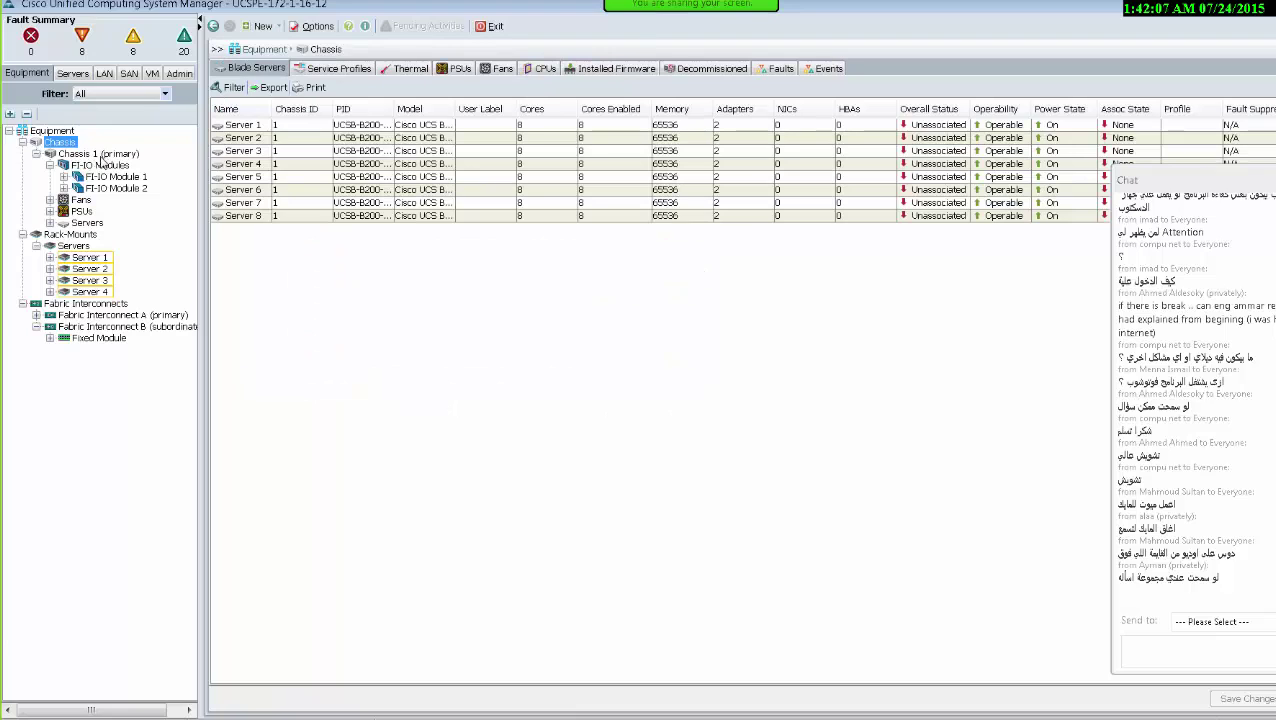
click(99, 154)
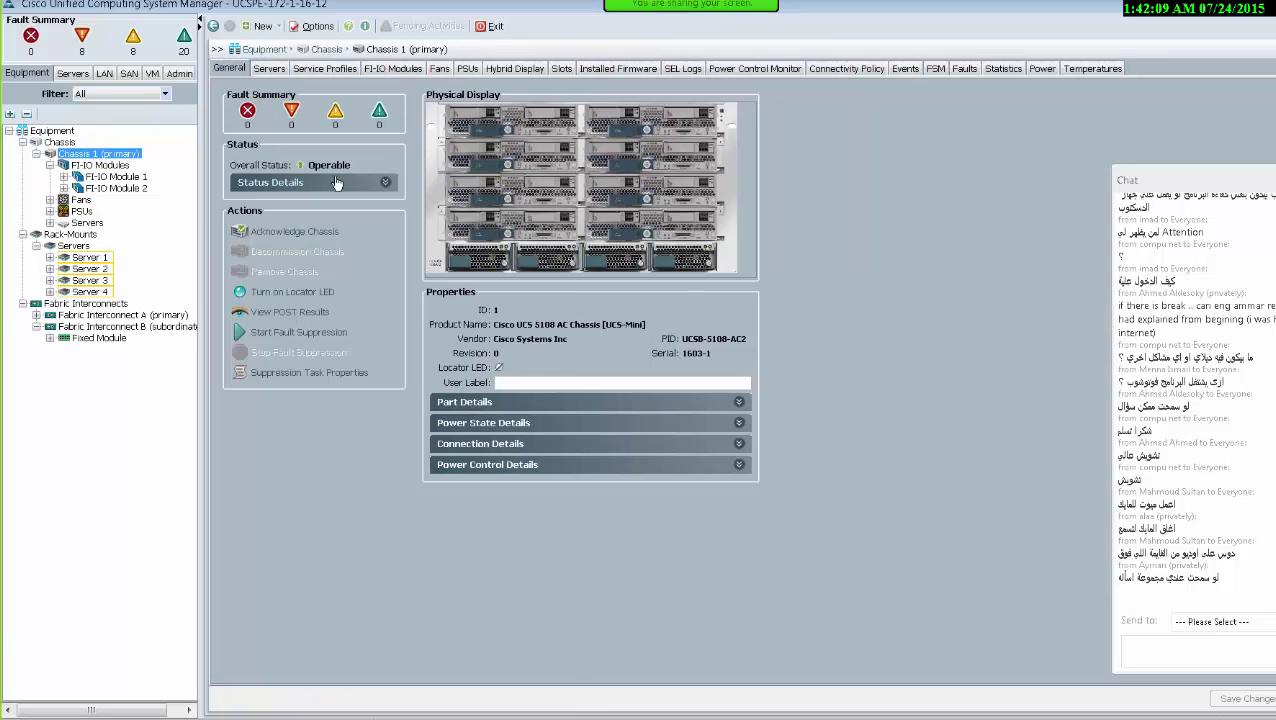
Step: Select blade Server 1/1, show its General details, and open Server Maintenance
click(538, 120)
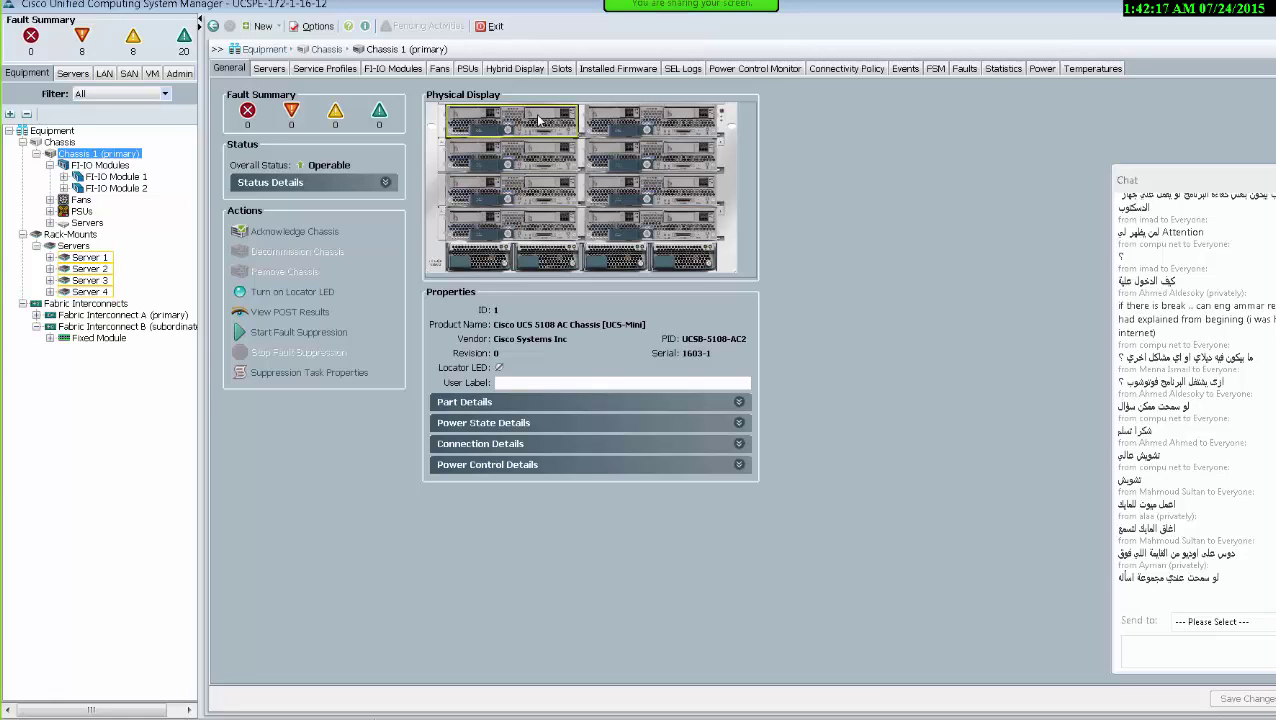
right_click(538, 121)
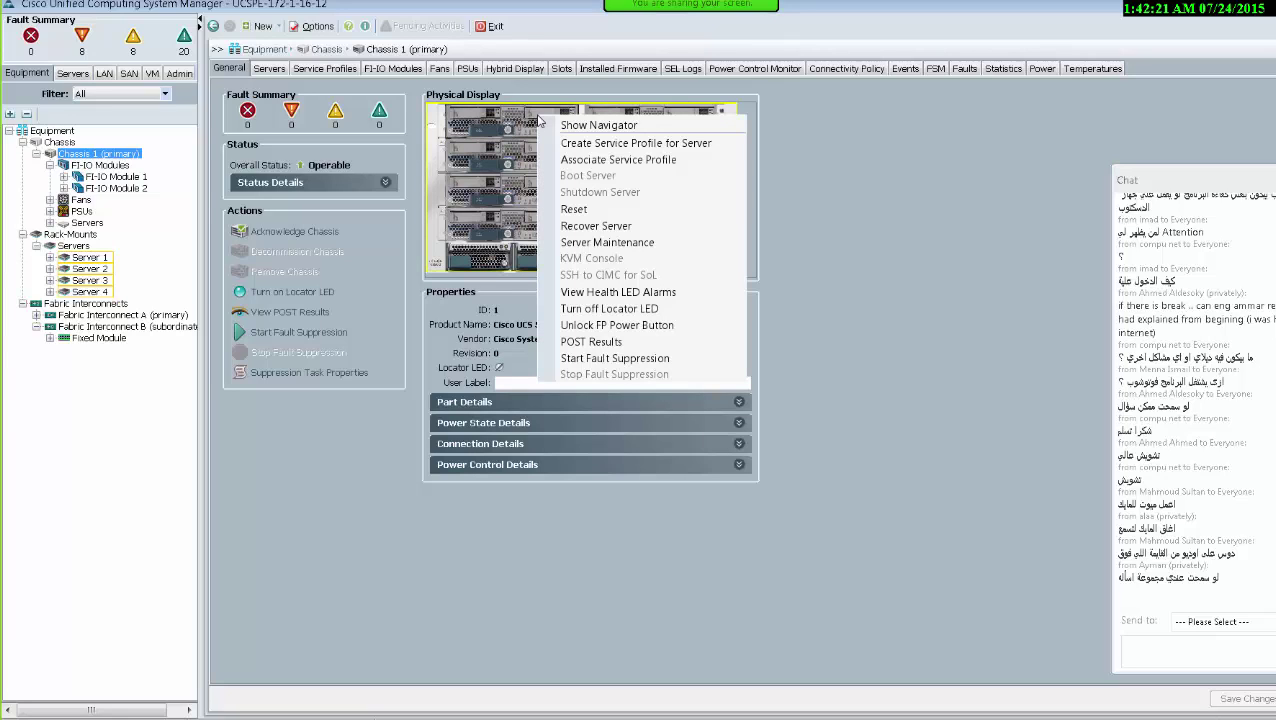
click(520, 131)
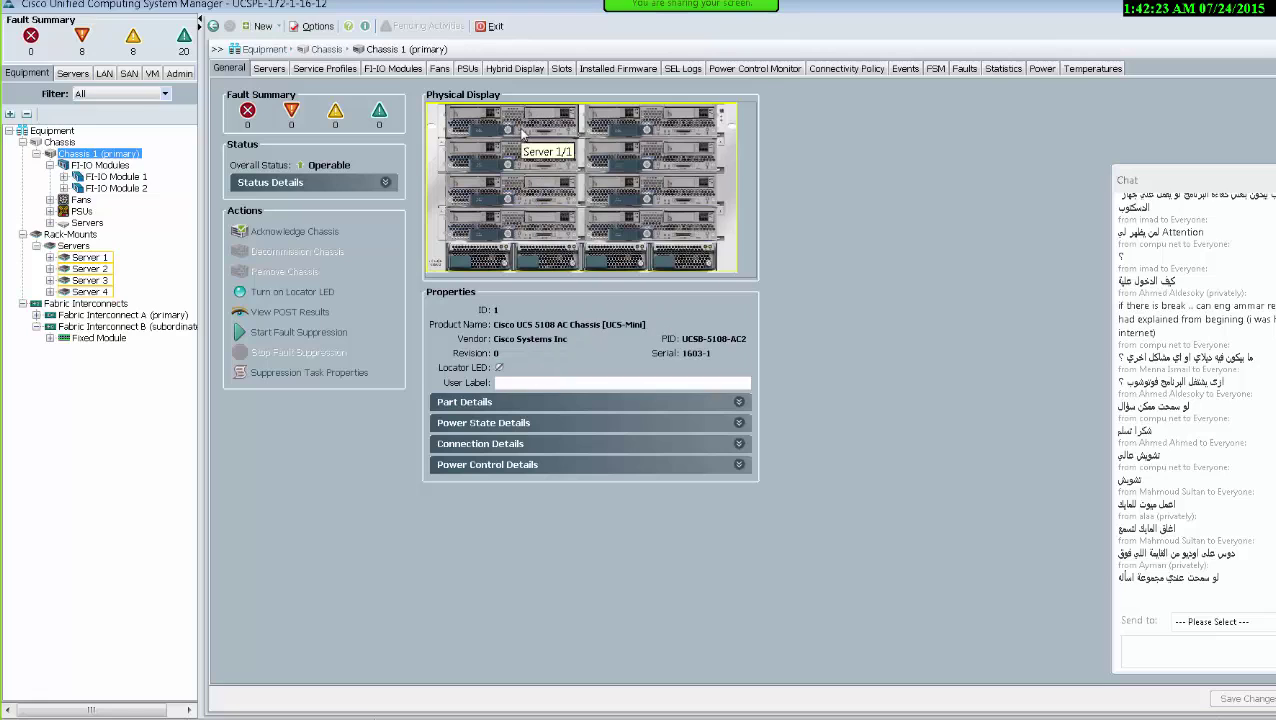
click(520, 130)
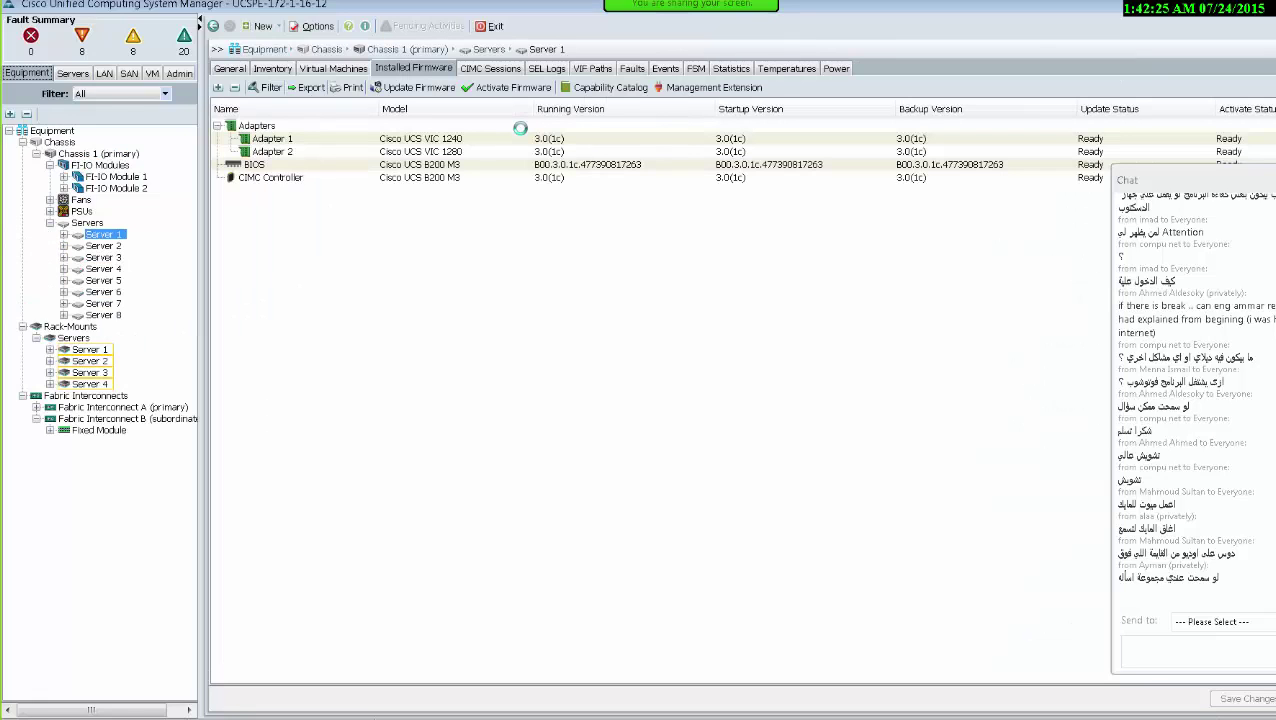
click(227, 72)
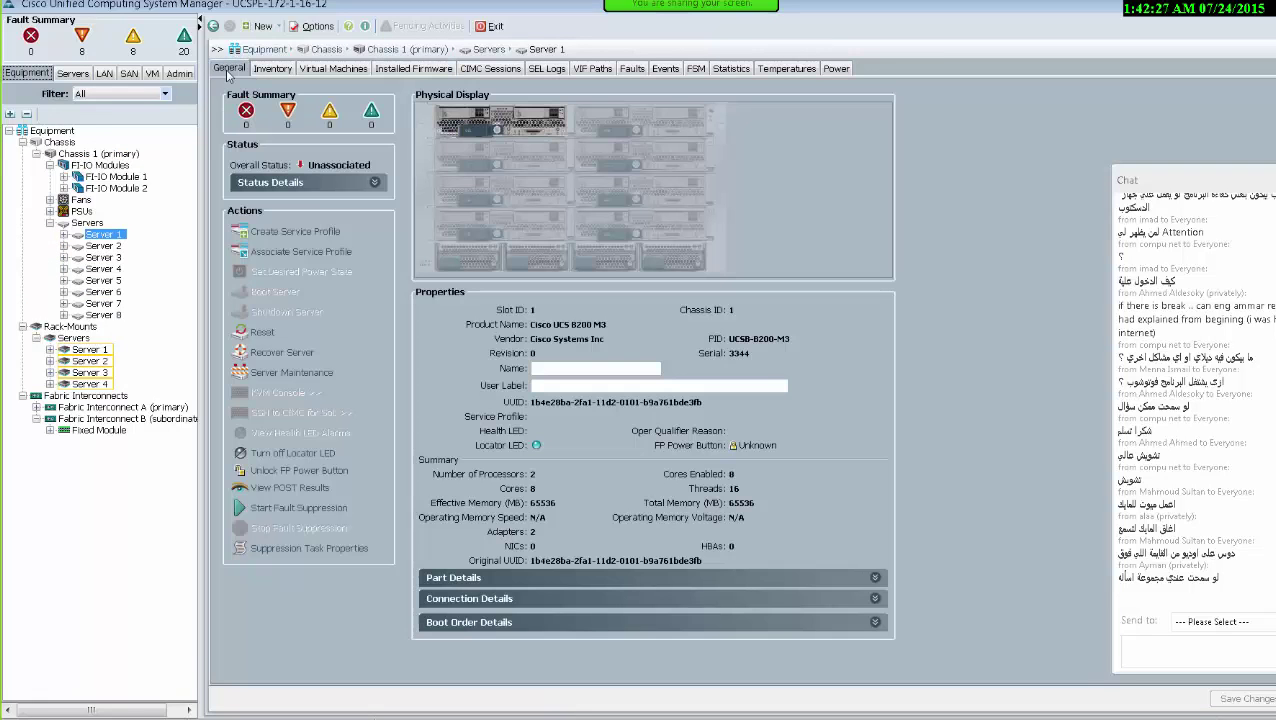
right_click(533, 130)
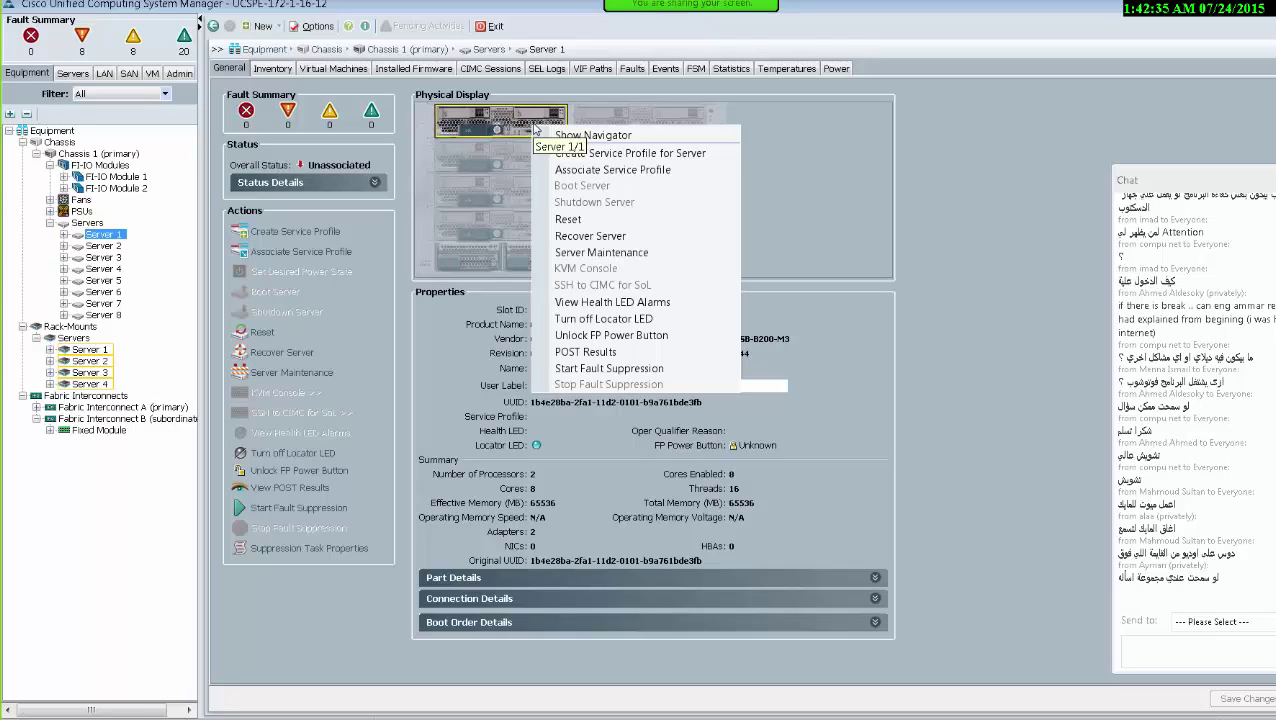
click(521, 124)
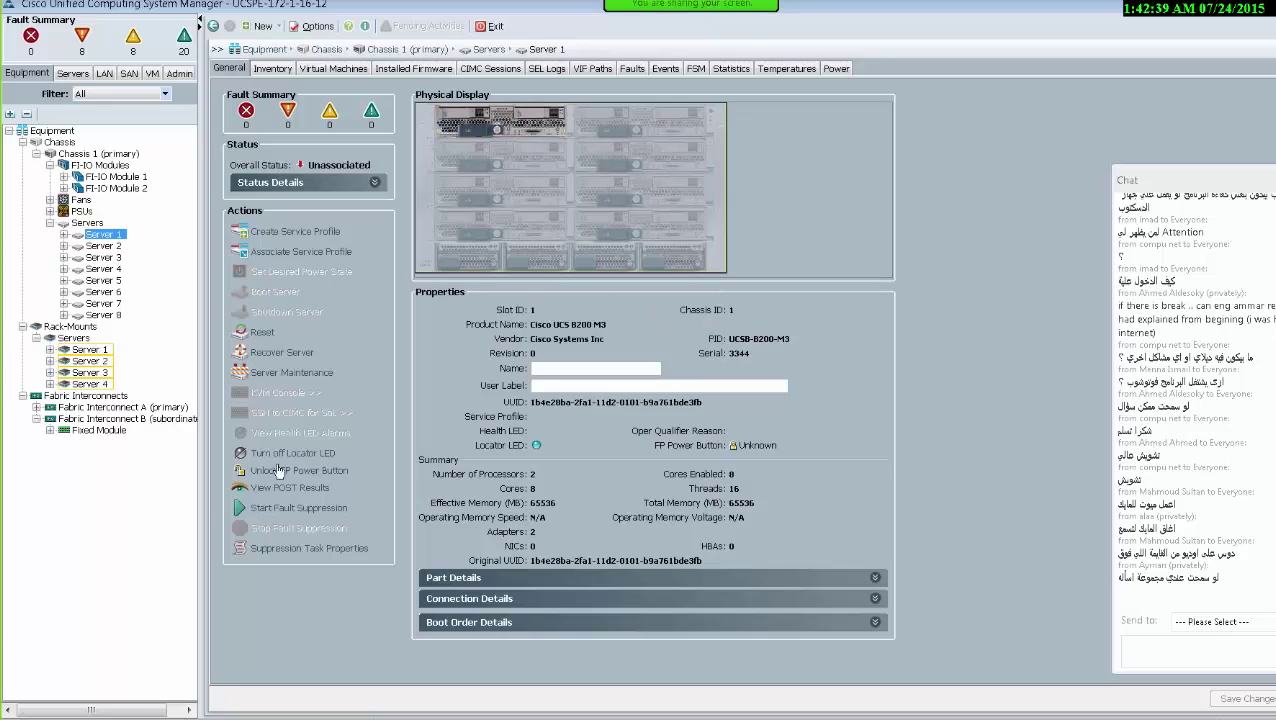
click(313, 374)
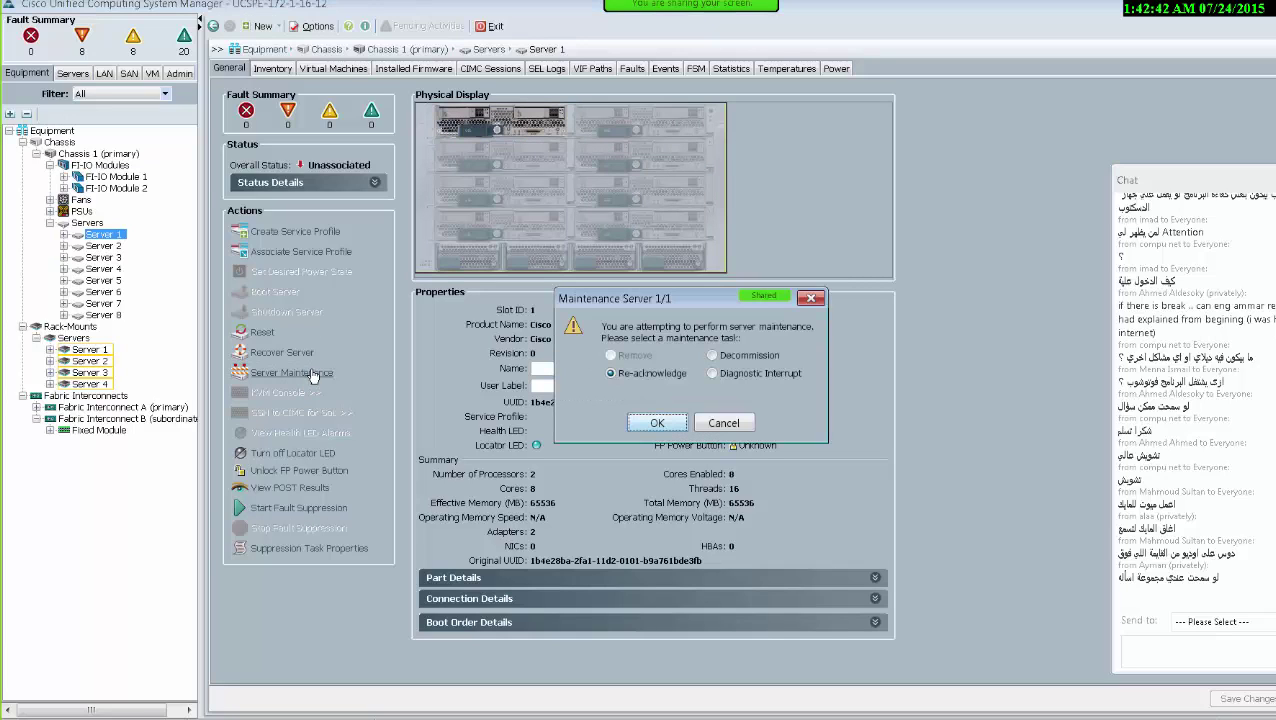
Step: Choose Decommission for Server 1/1, confirm with Yes, and acknowledge the success message
click(712, 355)
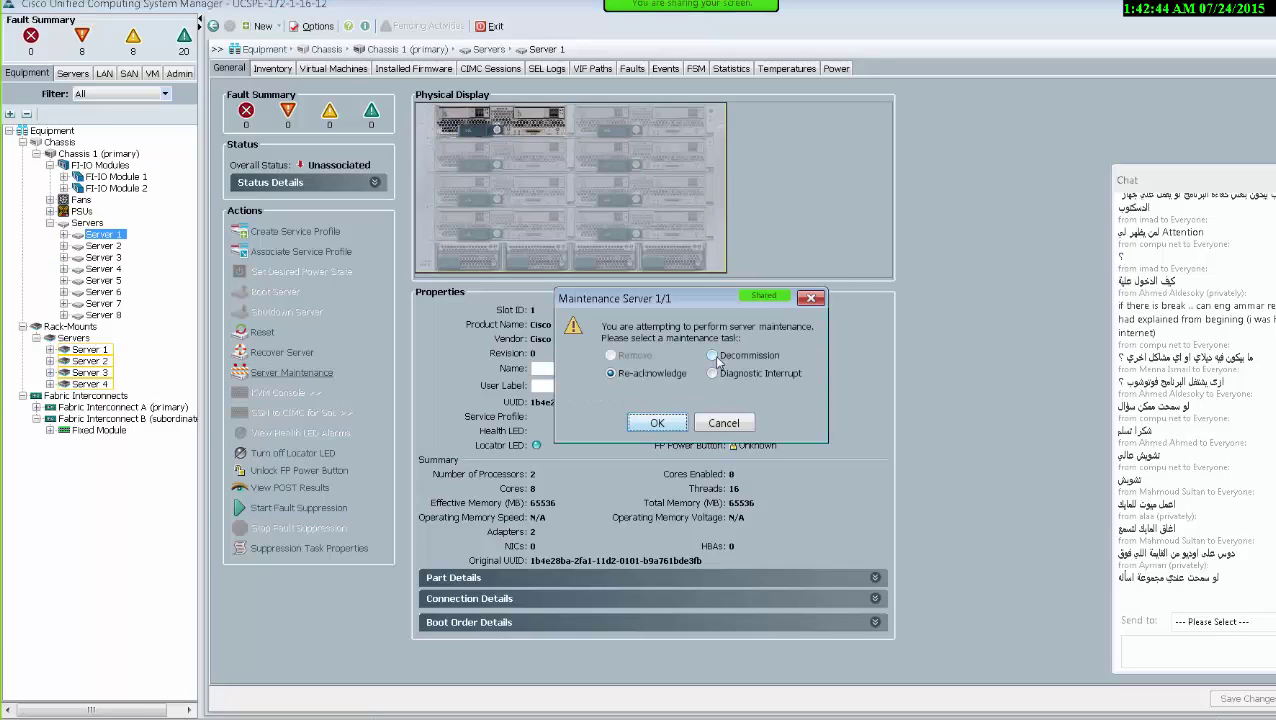
click(673, 430)
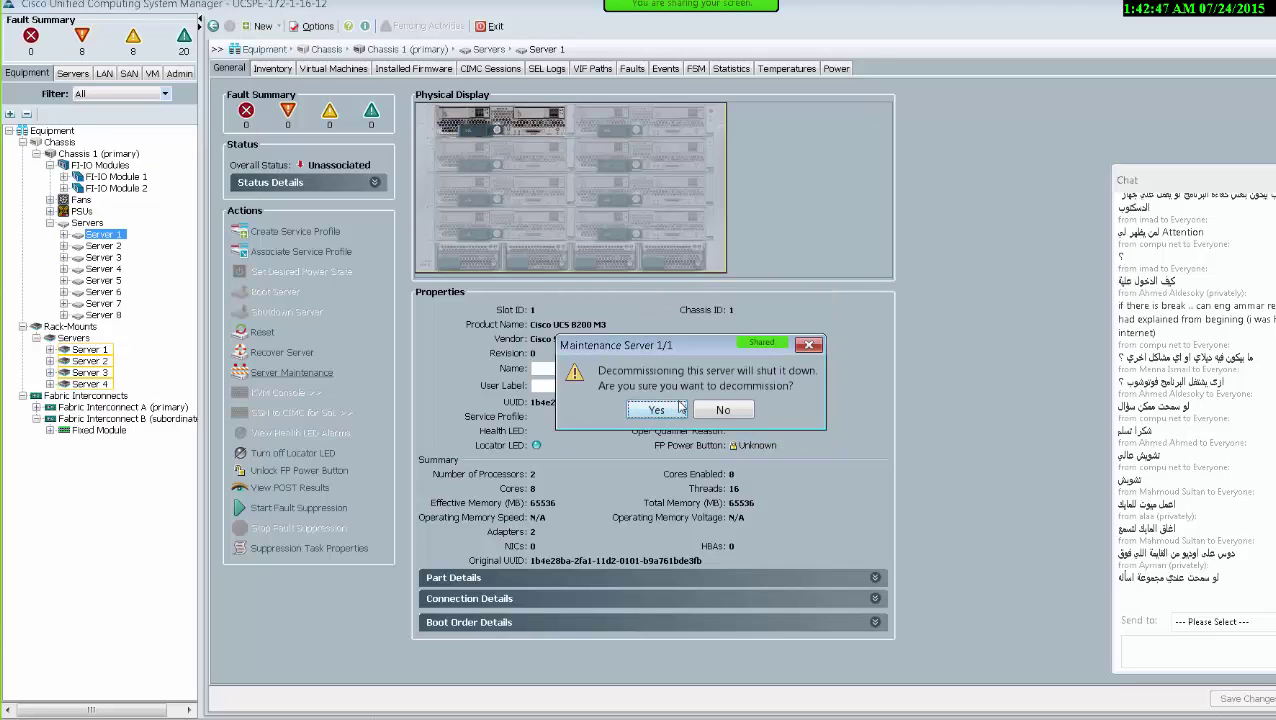
click(679, 405)
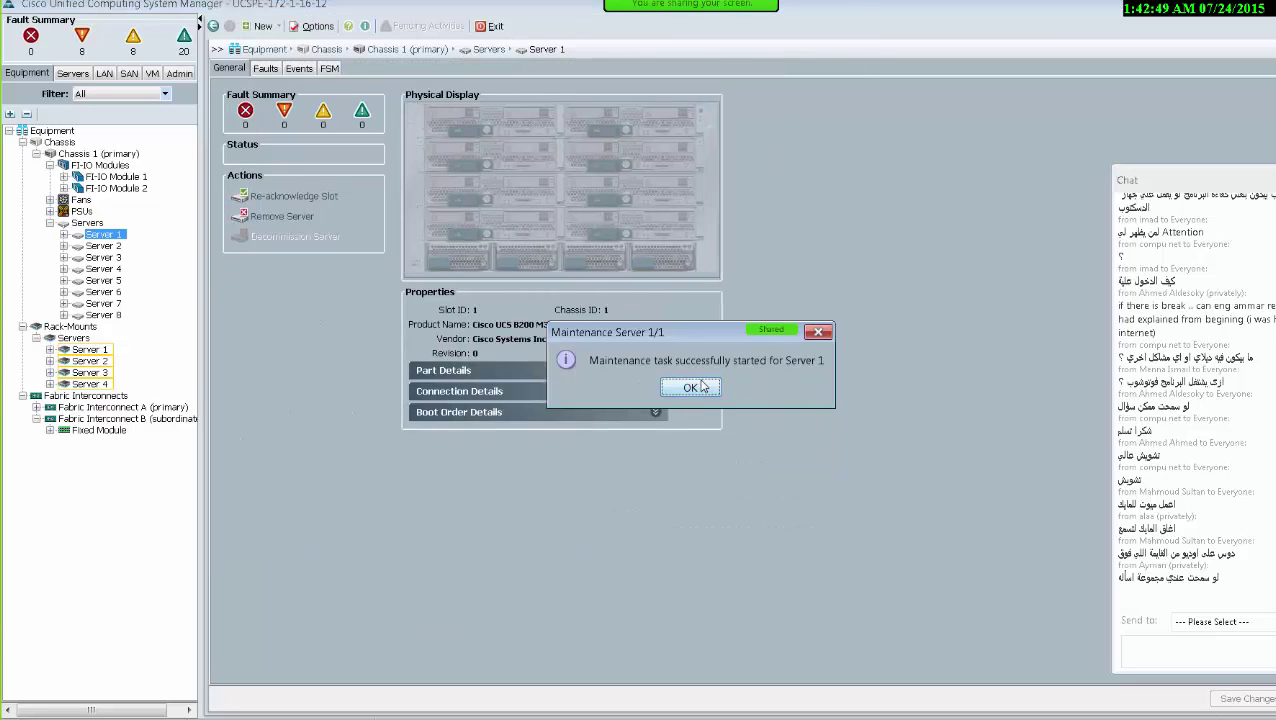
click(692, 387)
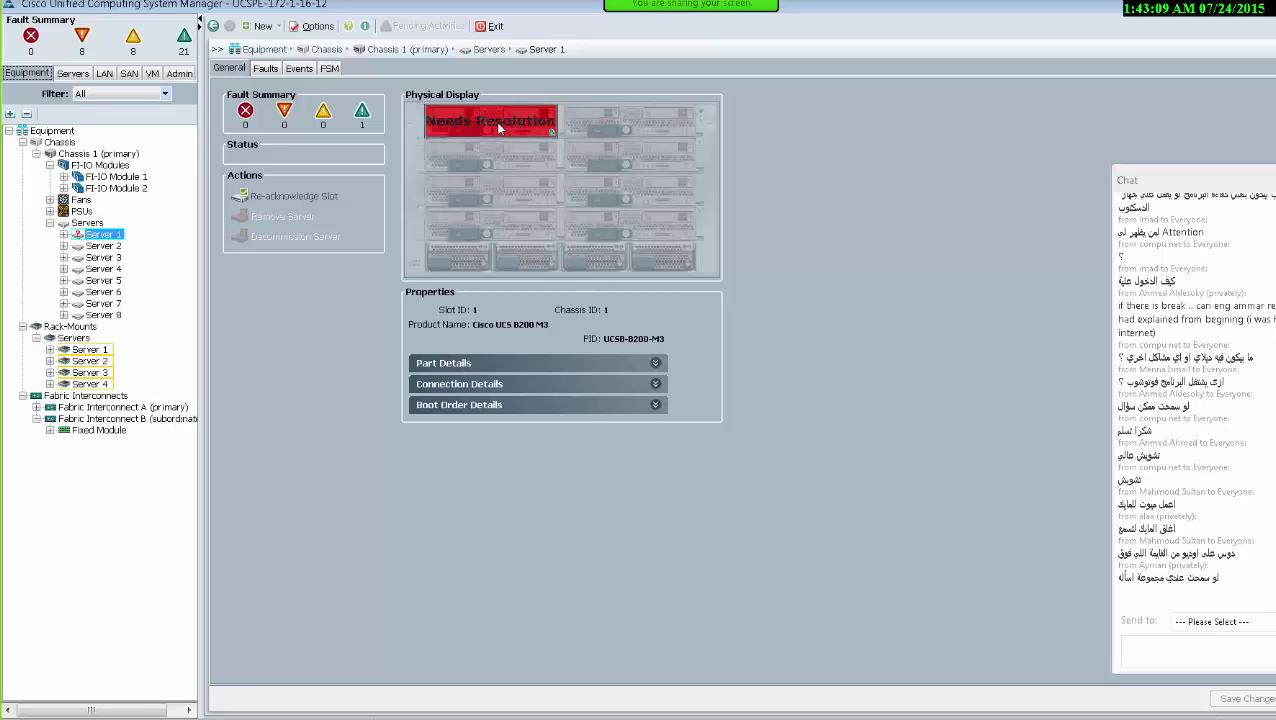
Step: Re-acknowledge Server 1's slot, confirm it, and check the FSM tab showing Discover at 10%
click(285, 197)
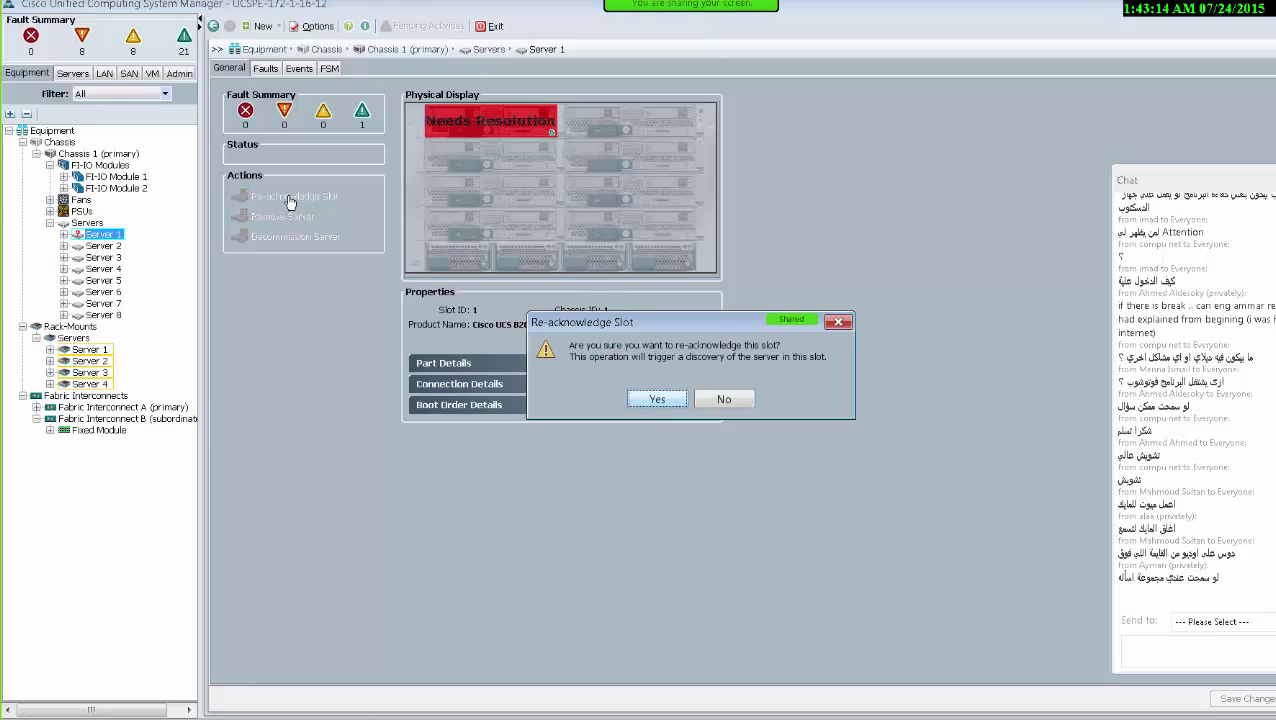
click(664, 400)
click(697, 387)
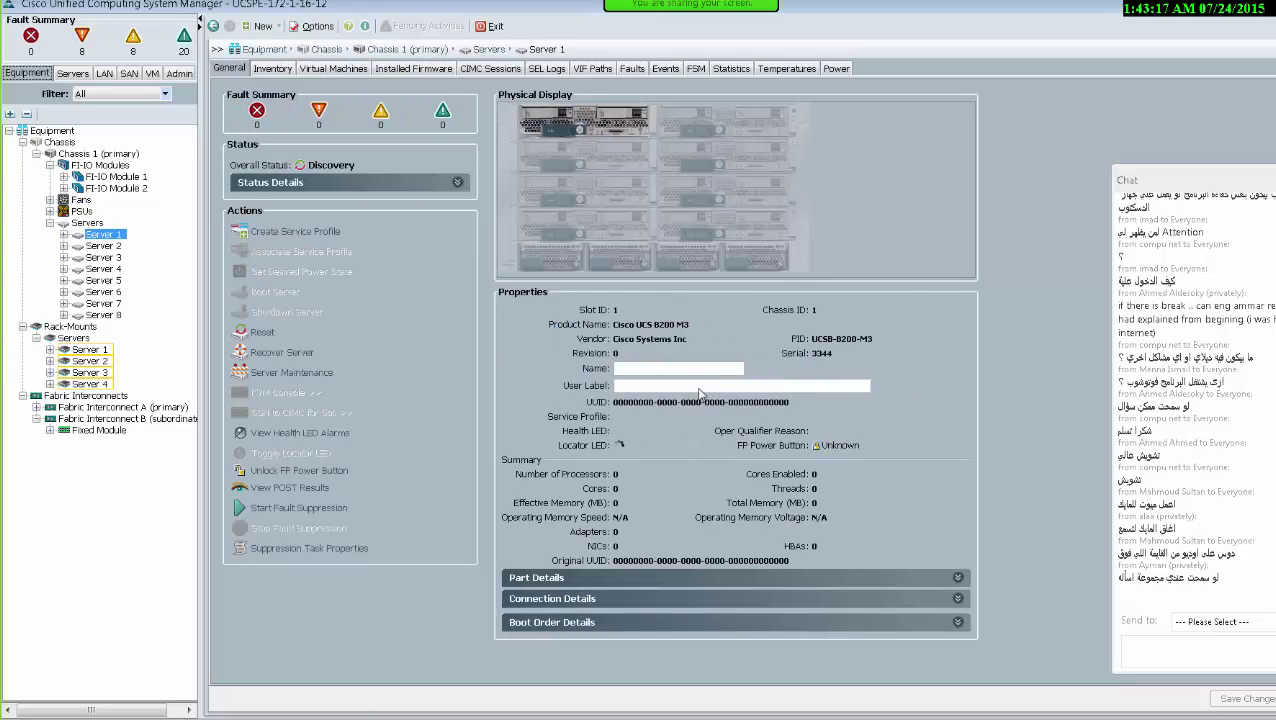
click(696, 69)
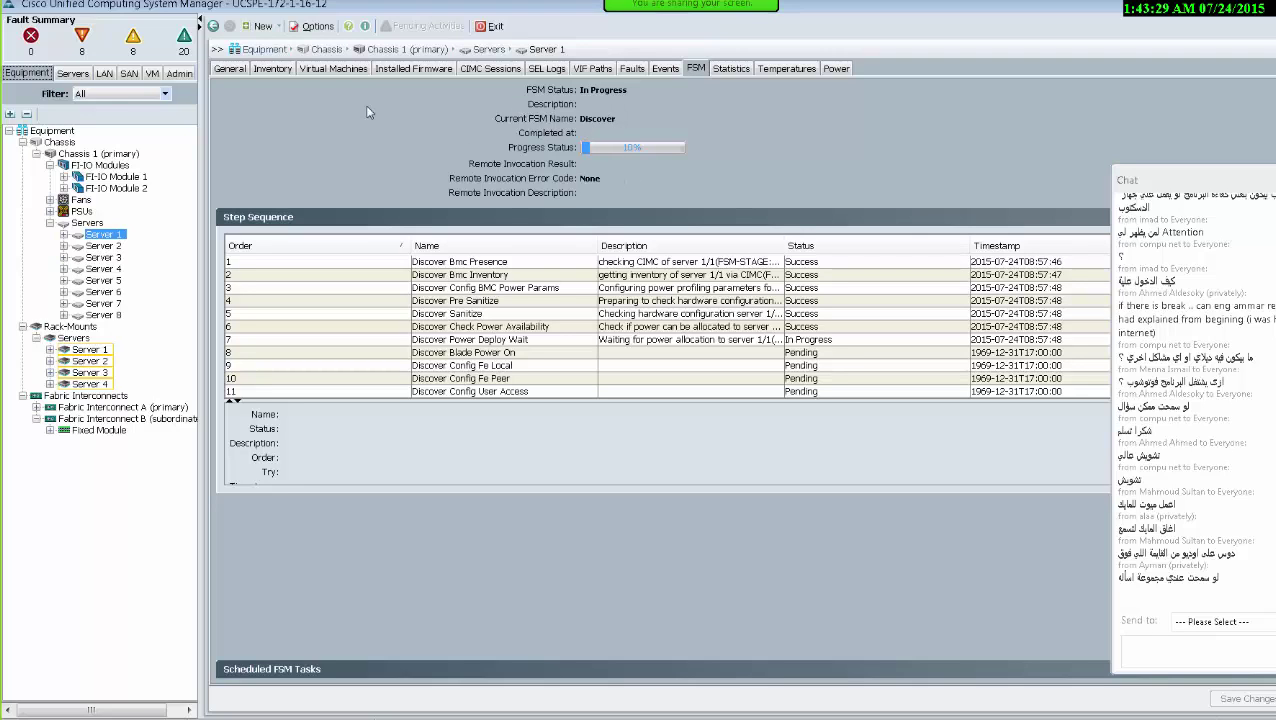
Step: Monitor Server 1's FSM tab until discovery reaches 100% Success
click(228, 70)
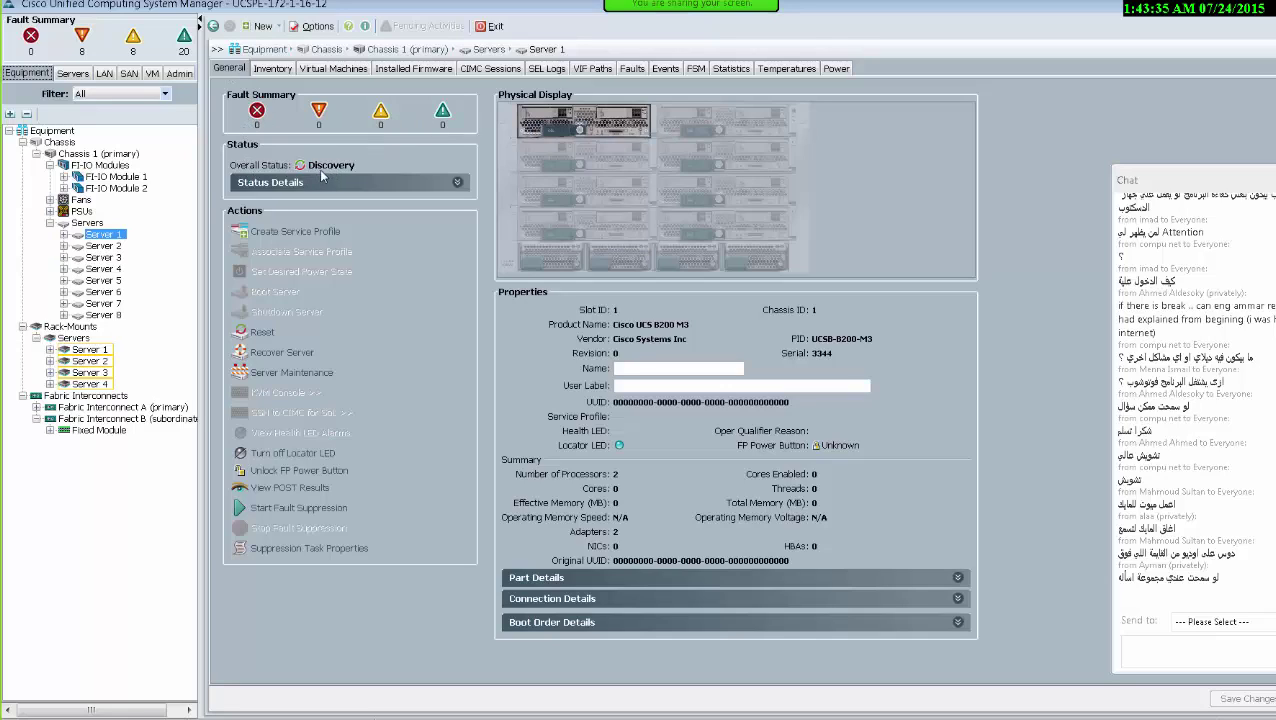
click(696, 69)
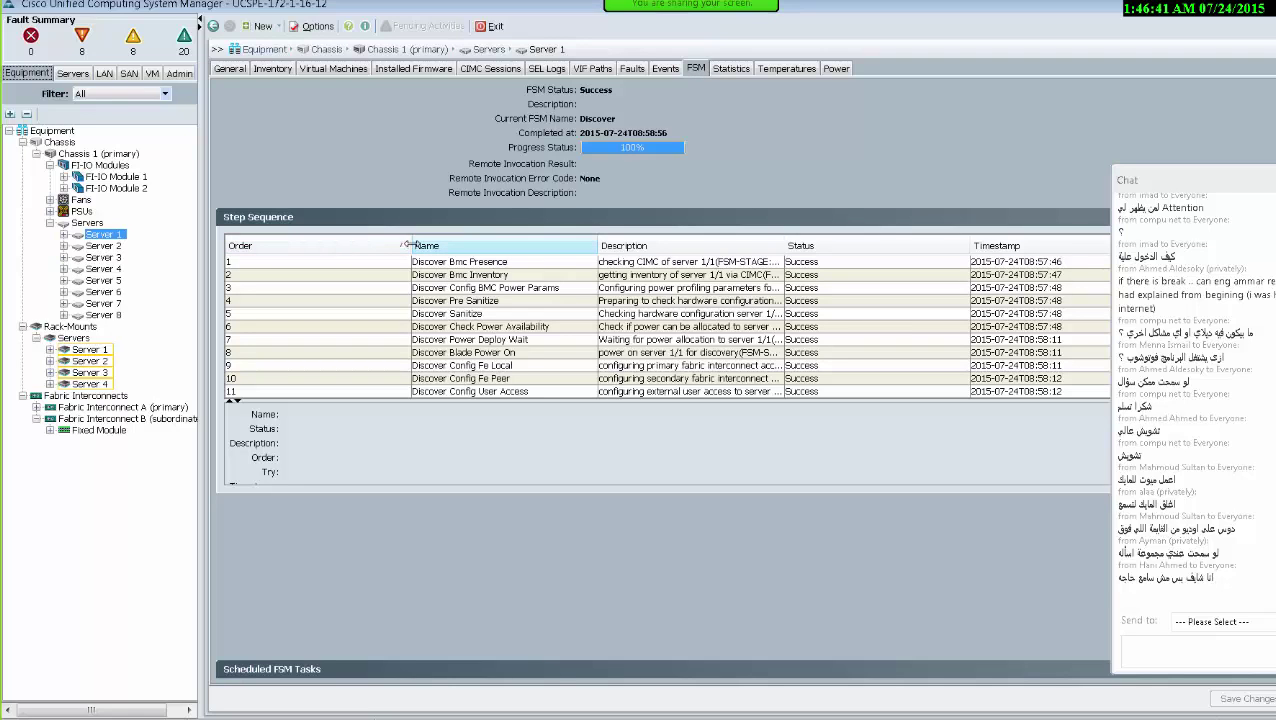
drag(407, 245, 341, 246)
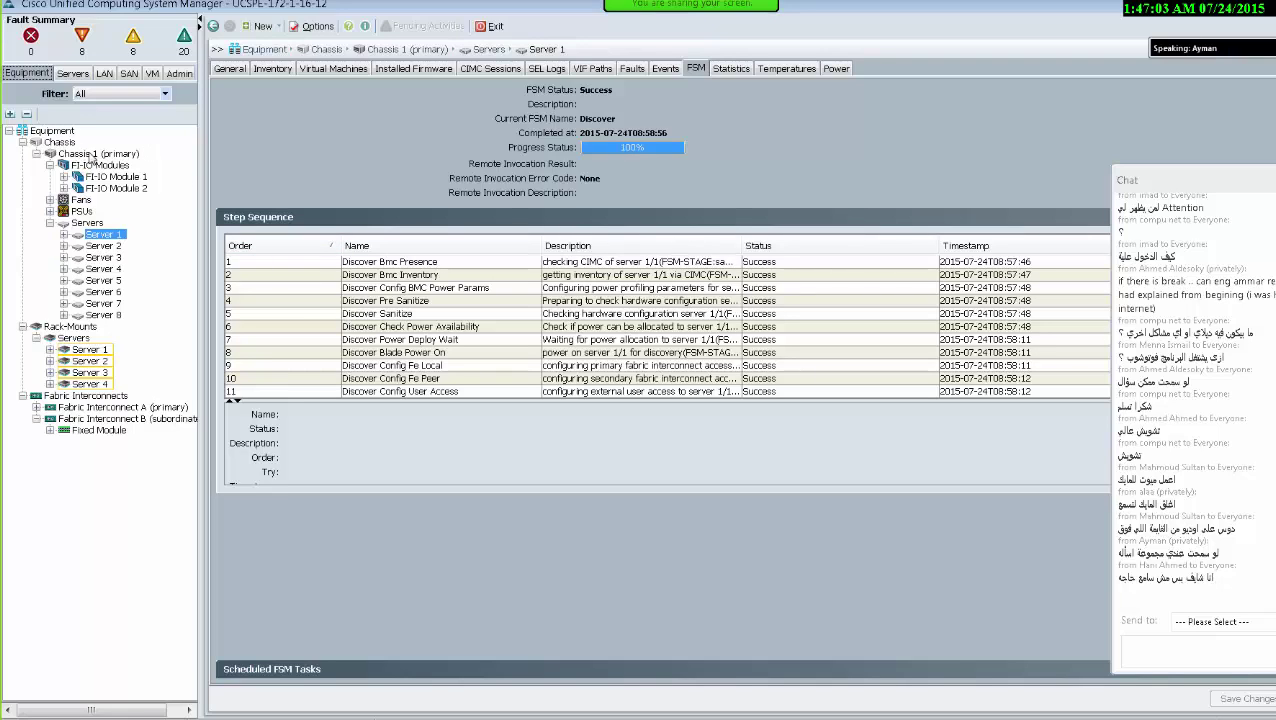
Step: Open Chassis 1's PSU 1 properties: Operable, 2500W PSU, PID N20-PAC5-2500W
click(72, 212)
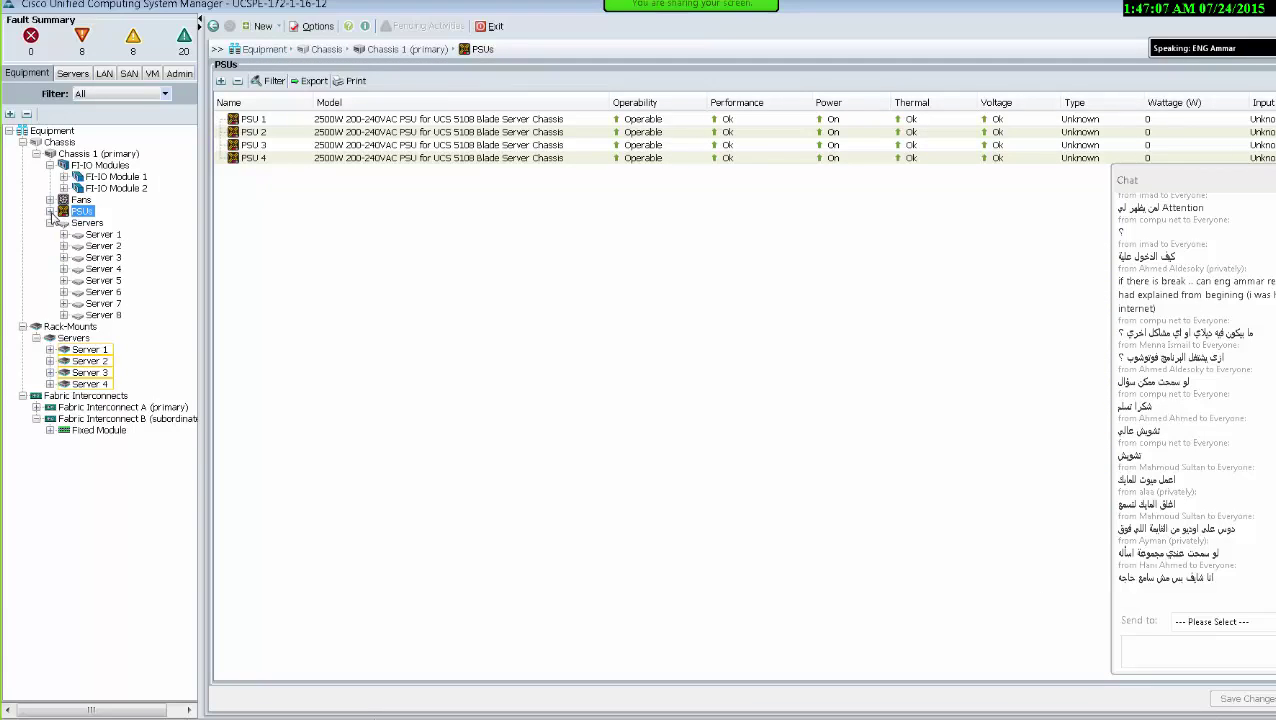
click(50, 211)
click(97, 222)
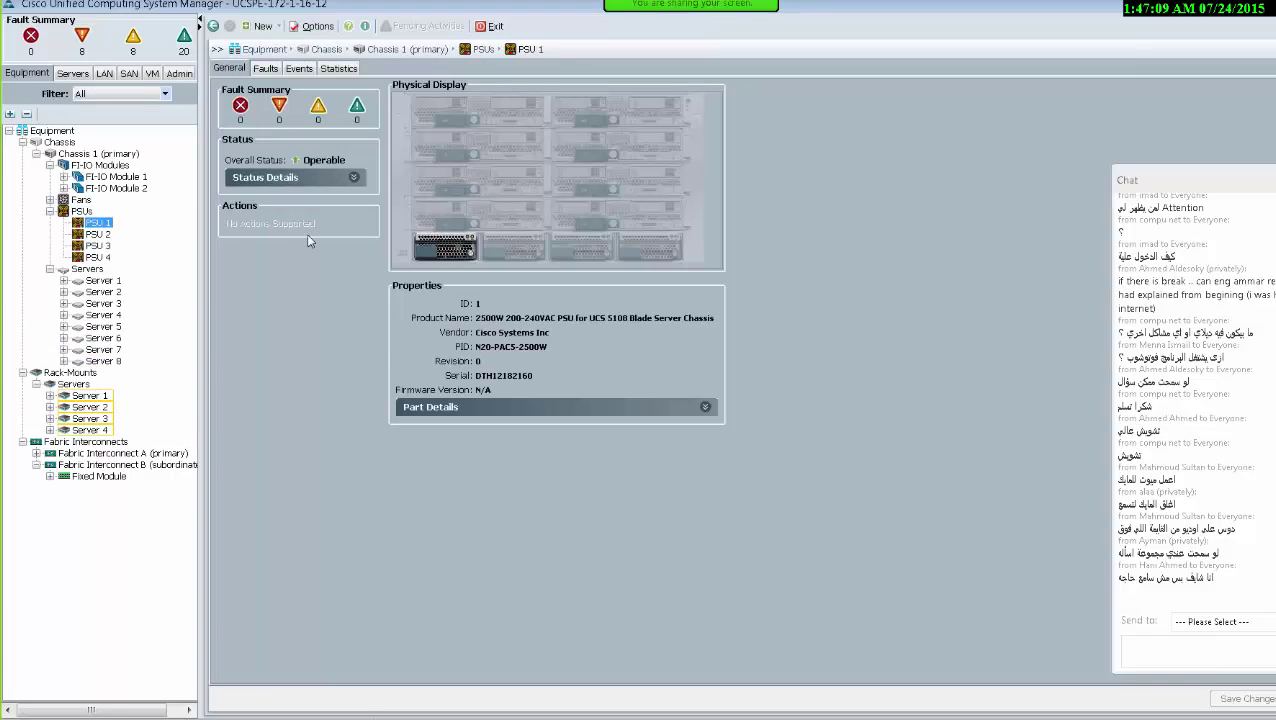
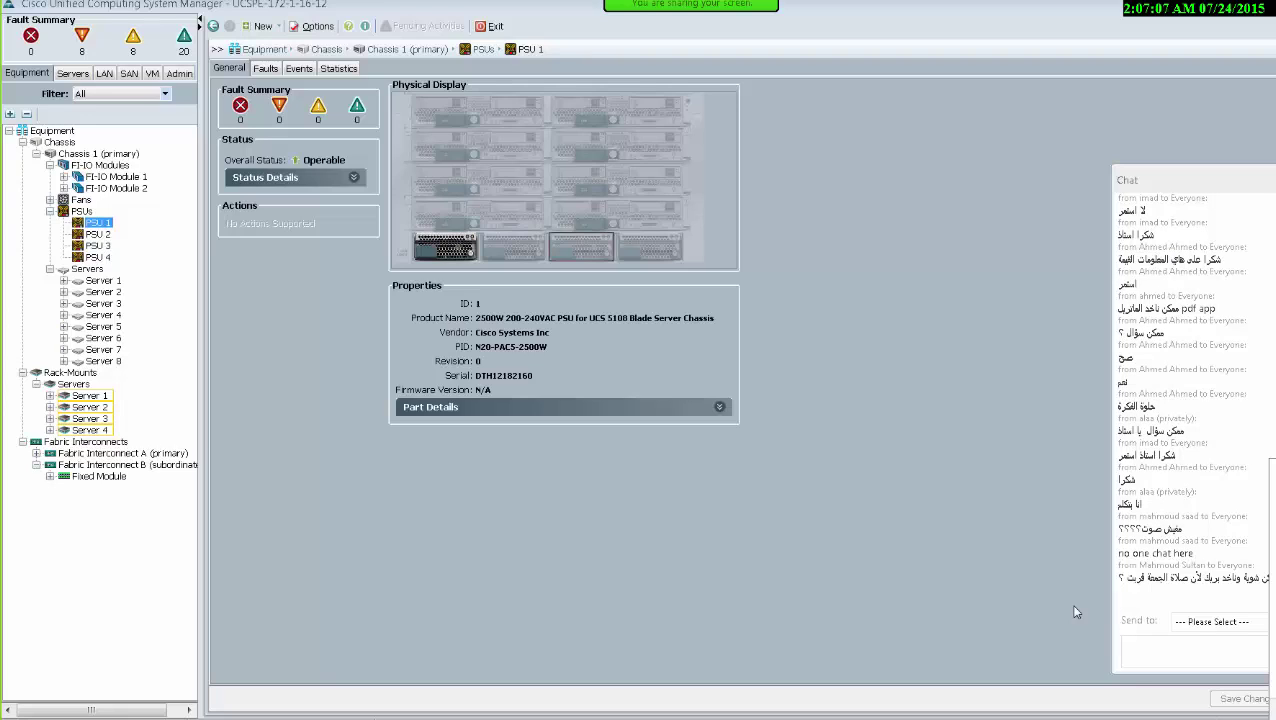
Step: Open Chassis 1's Server 1 General tab, showing an unassociated UCS B200 M3 with 65536 MB memory
click(1226, 642)
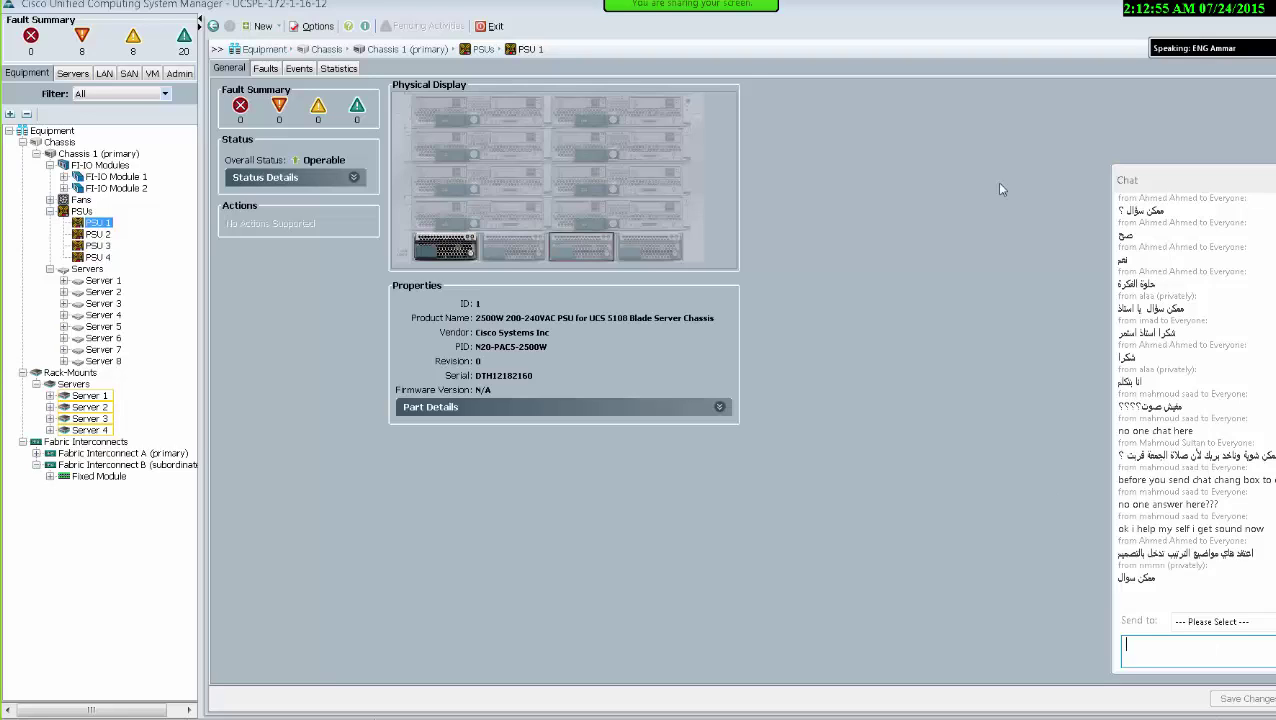
click(516, 103)
double_click(516, 103)
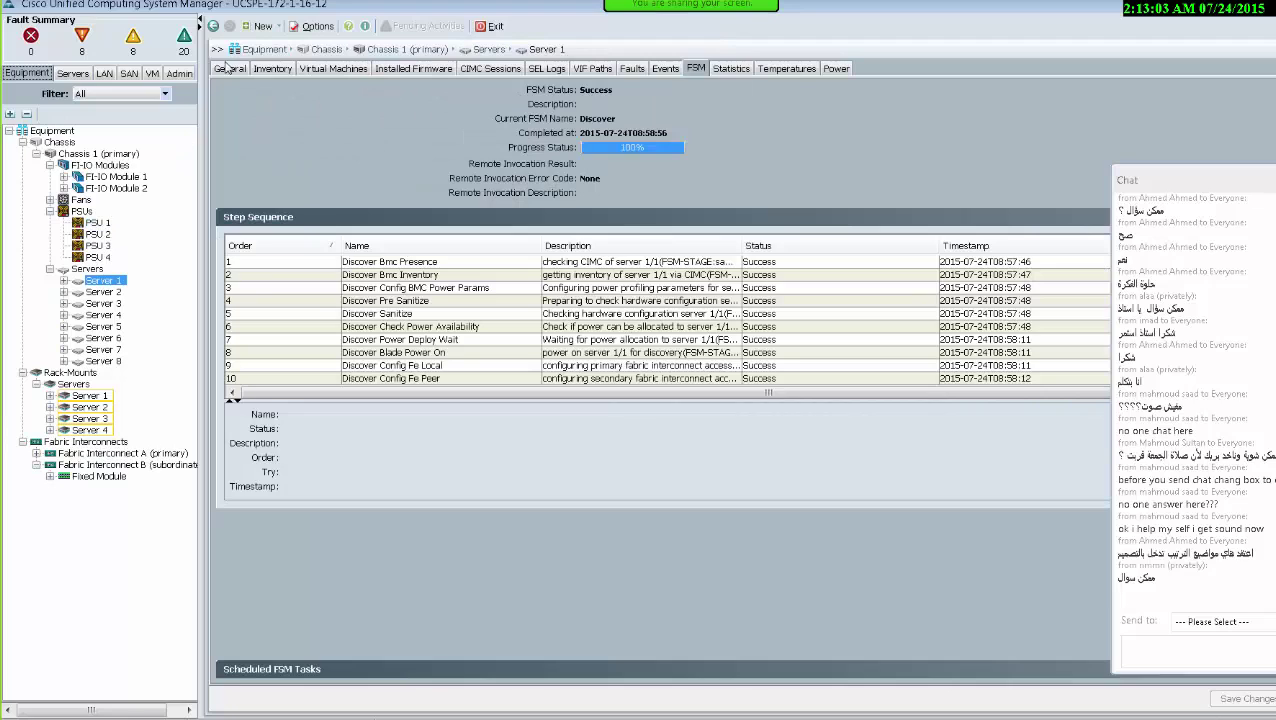
click(236, 70)
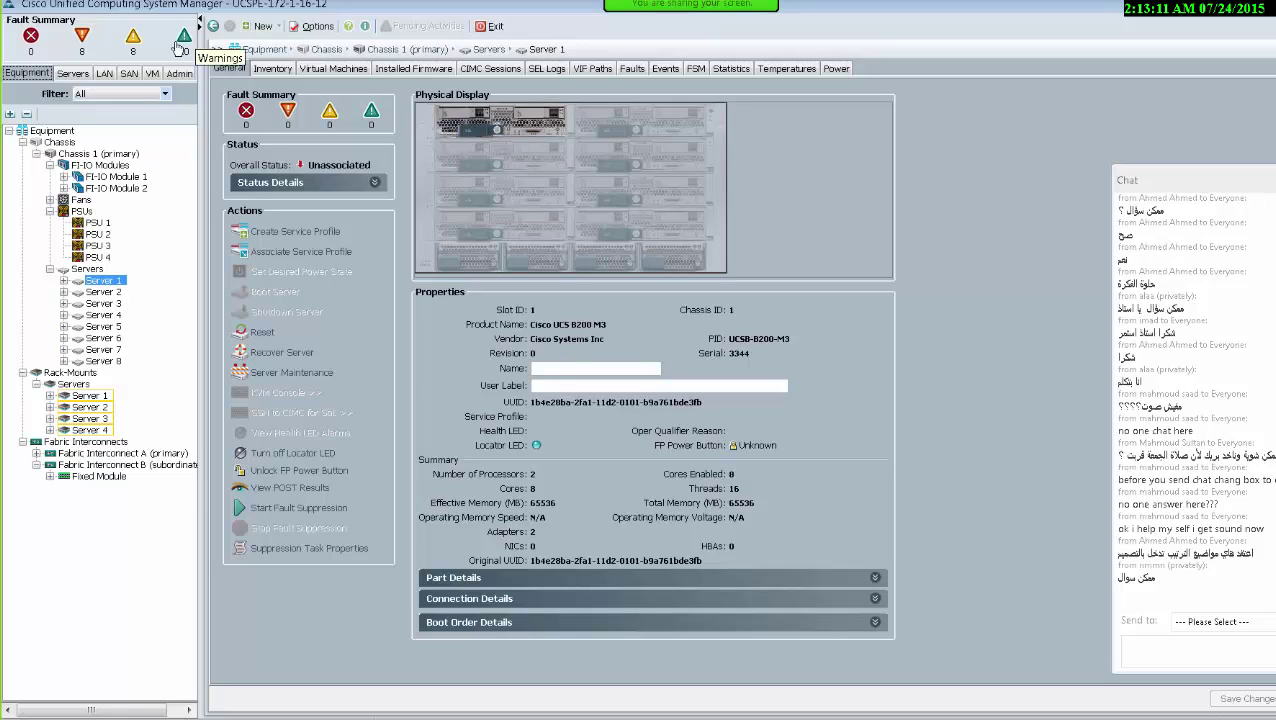
Step: In the VM tree, view the Microsoft and VMware settings, then expand VMware to show Virtual Machines
click(151, 73)
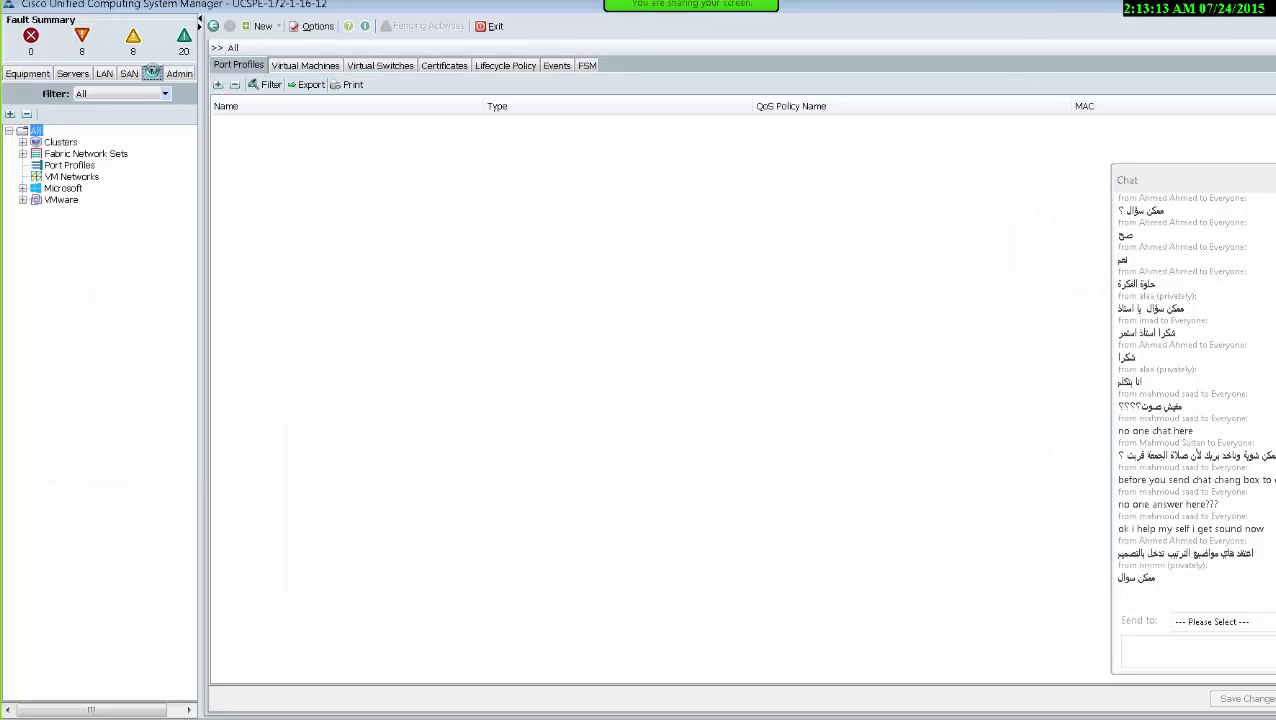
click(75, 190)
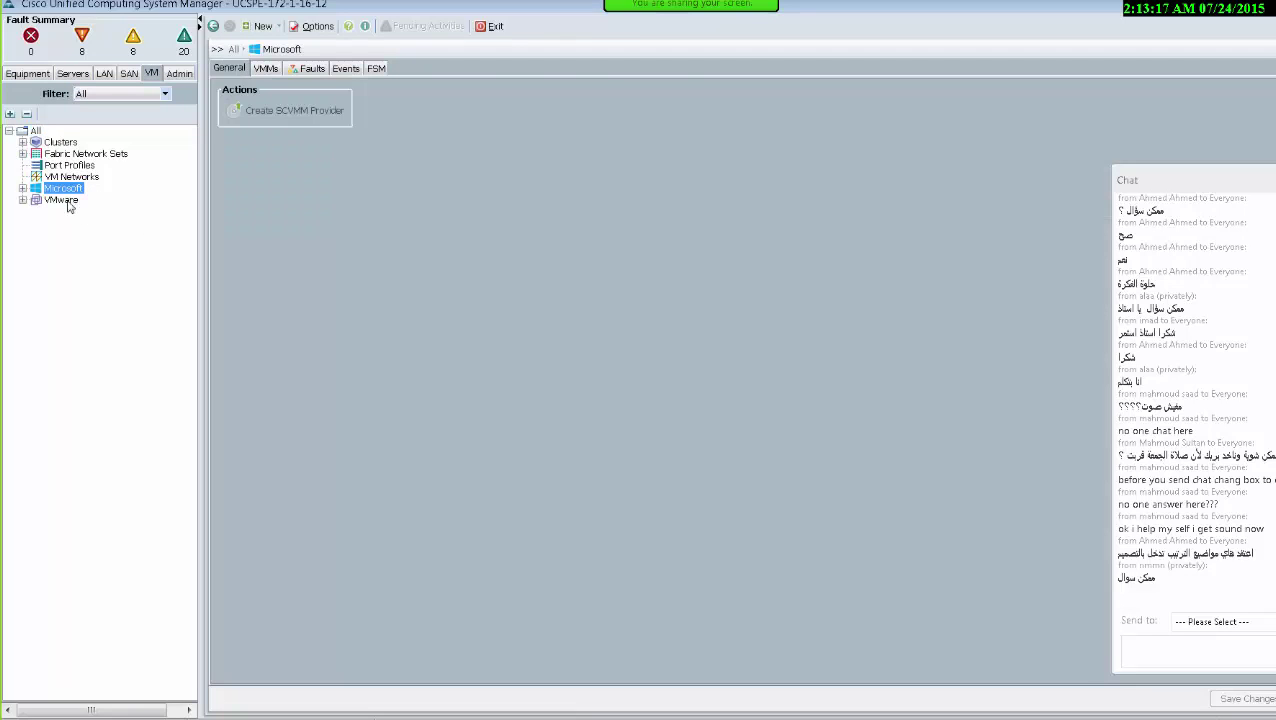
click(62, 200)
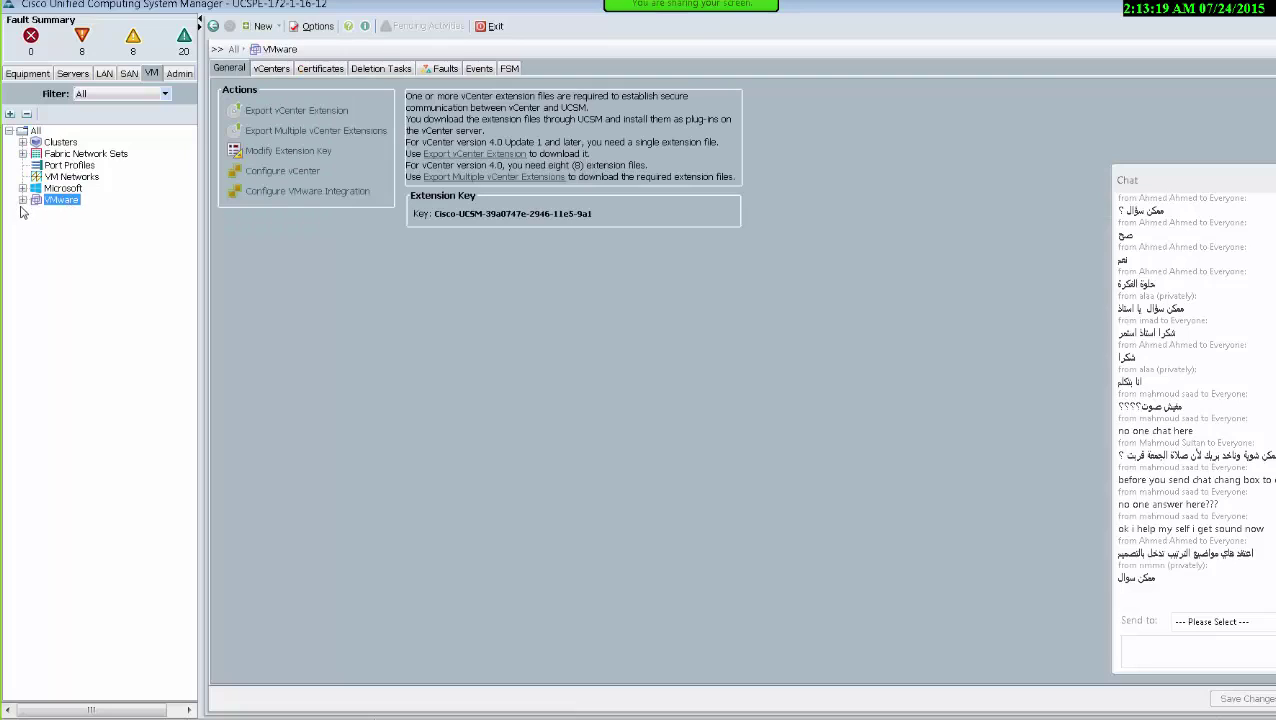
click(22, 200)
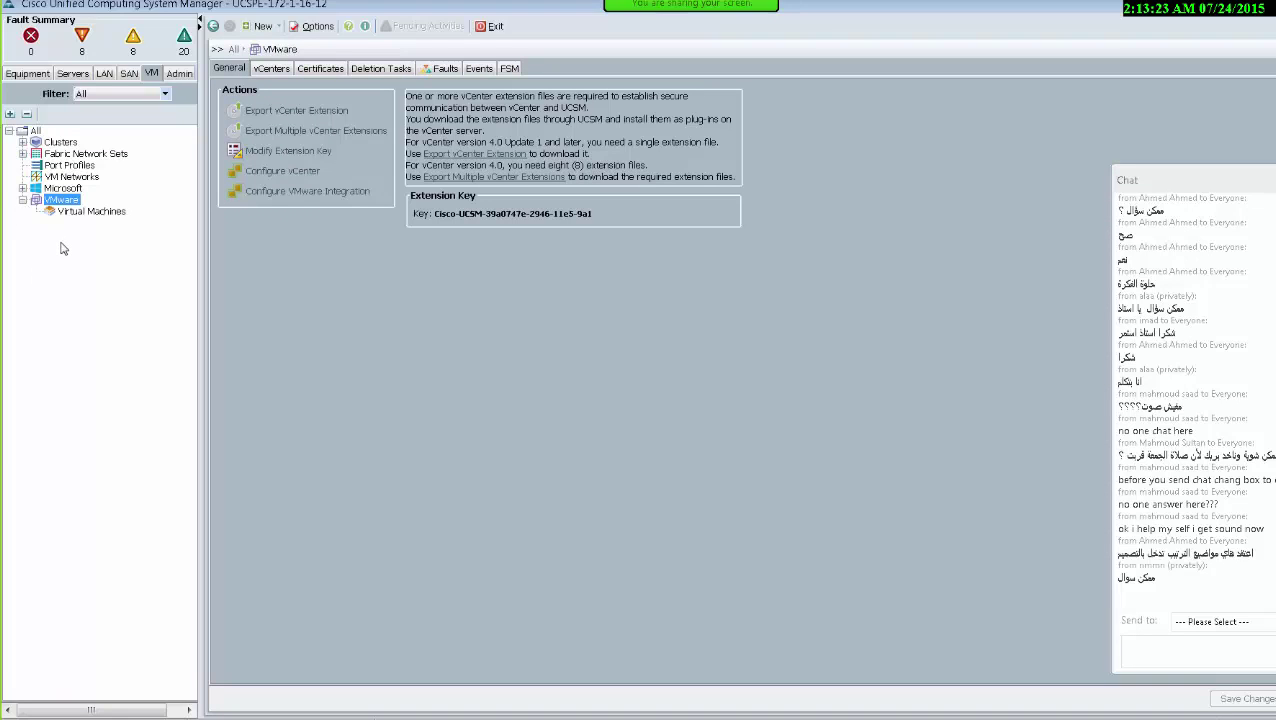
Step: Show VMware's Virtual Machines list, then switch to the browser's UCSPE Control Panel
click(95, 212)
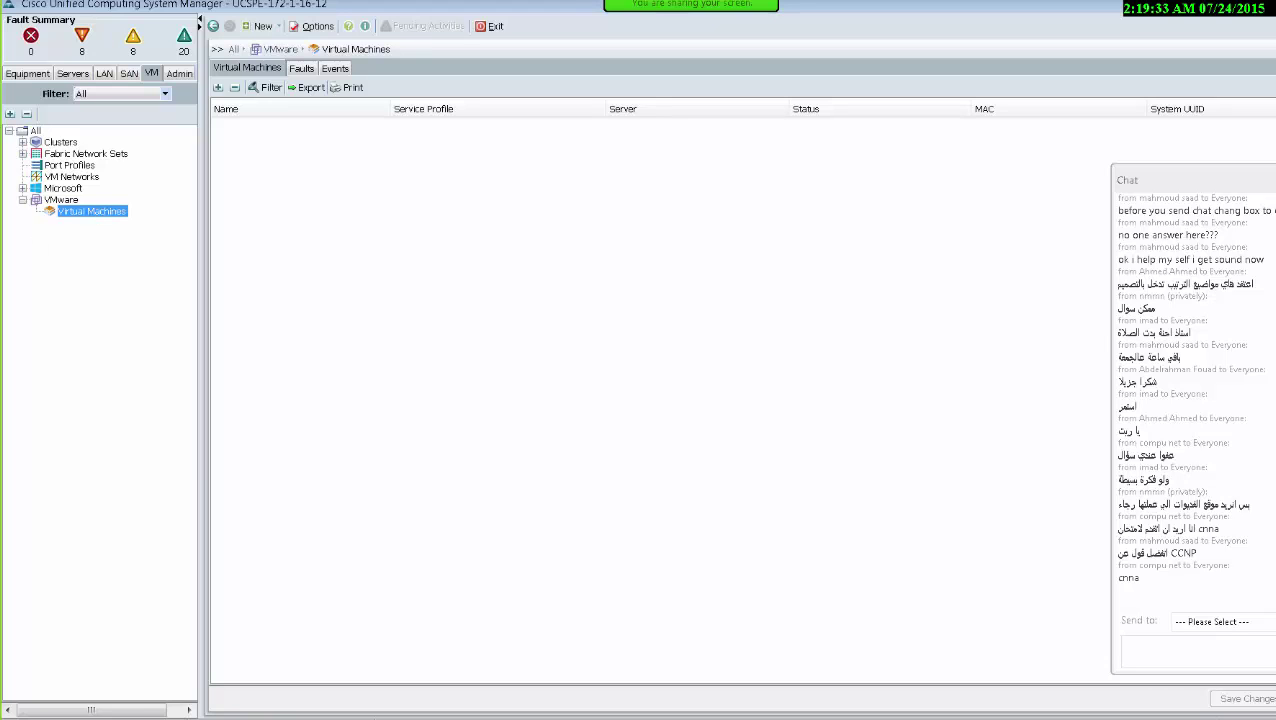
key(alt+Tab)
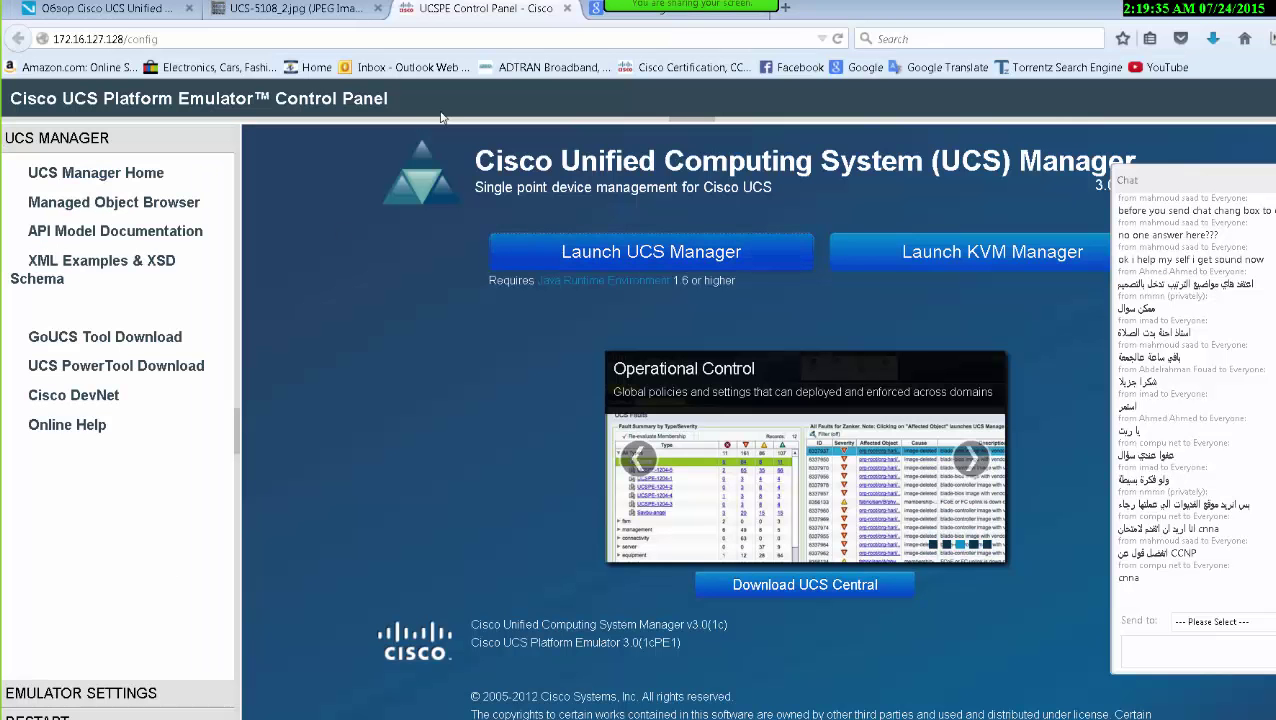
Step: Go from the server images tab to the Cisco Learning Network's CCNA Data Center exam list
click(610, 12)
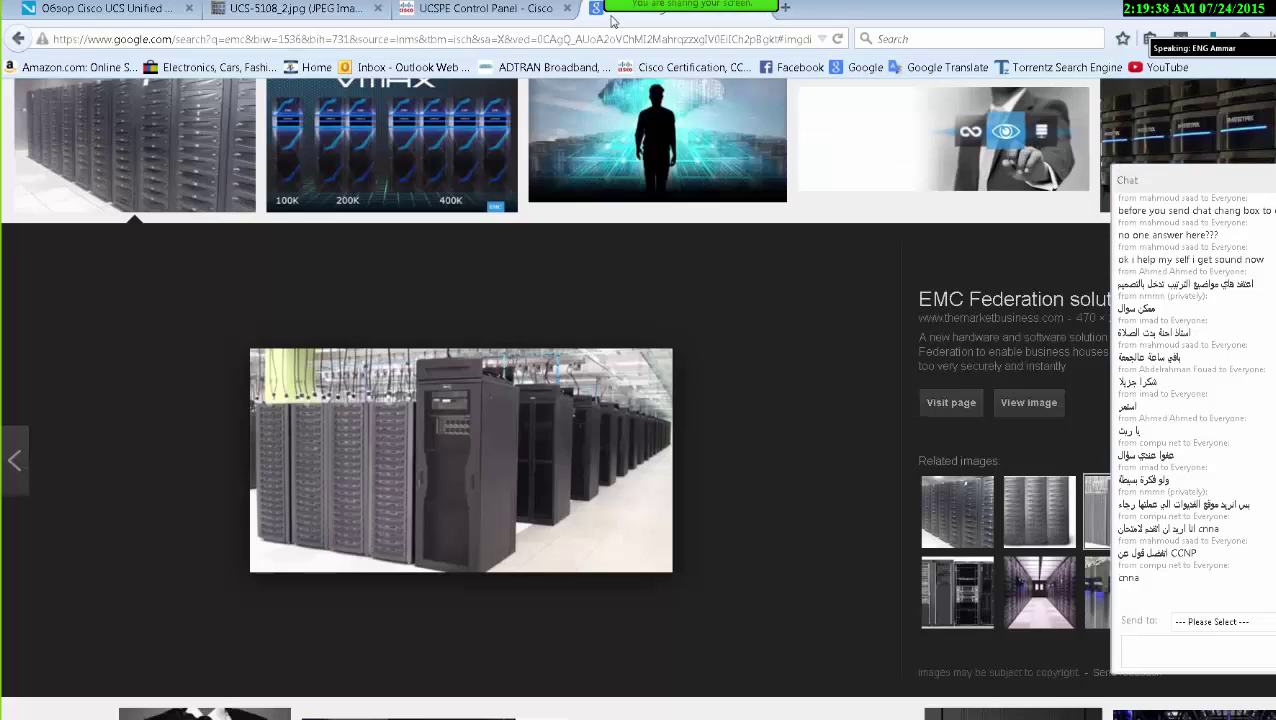
click(678, 68)
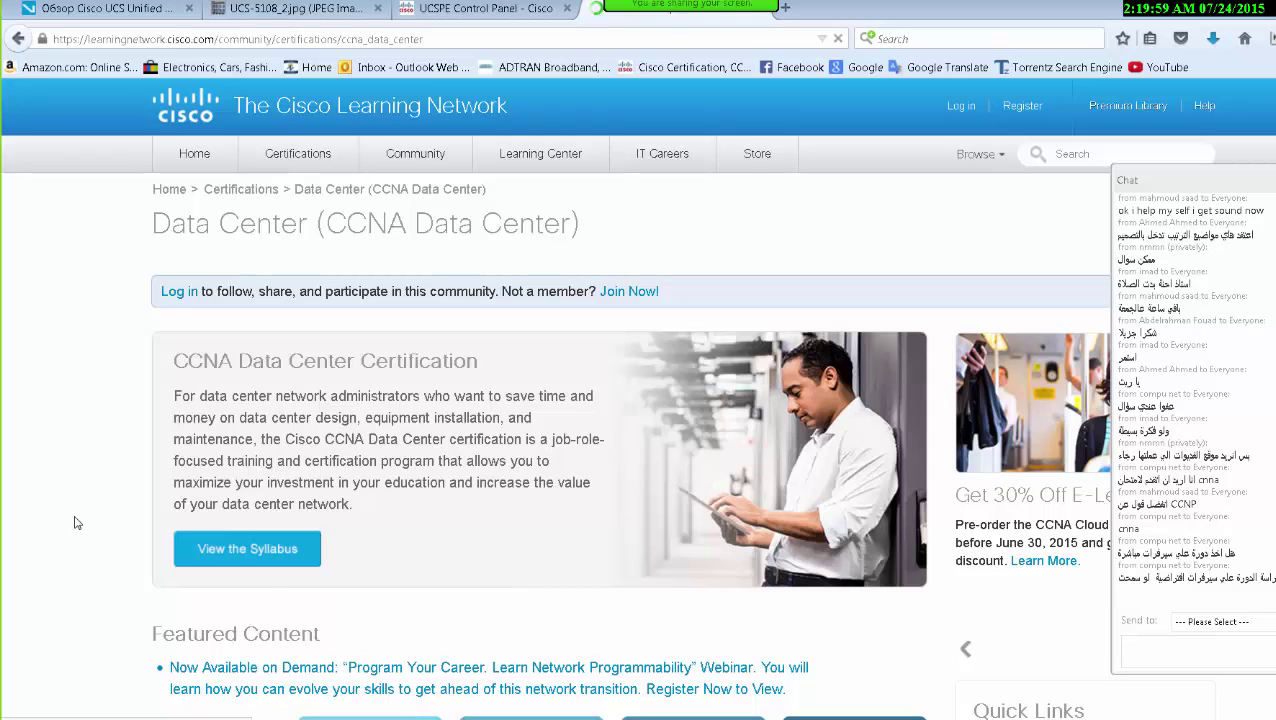
scroll(77, 523, down, 5)
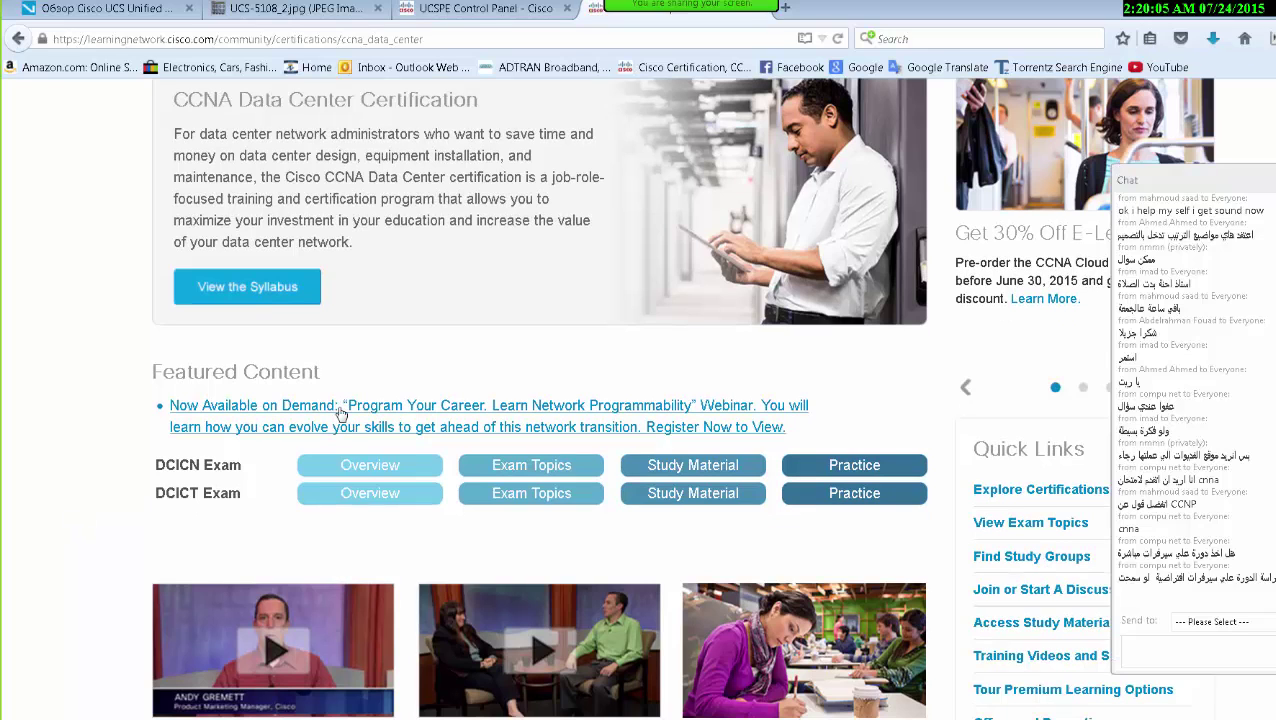
Step: Open the DCICN exam overview, select its 911 exam number, and return to the CCNA Data Center page
click(398, 474)
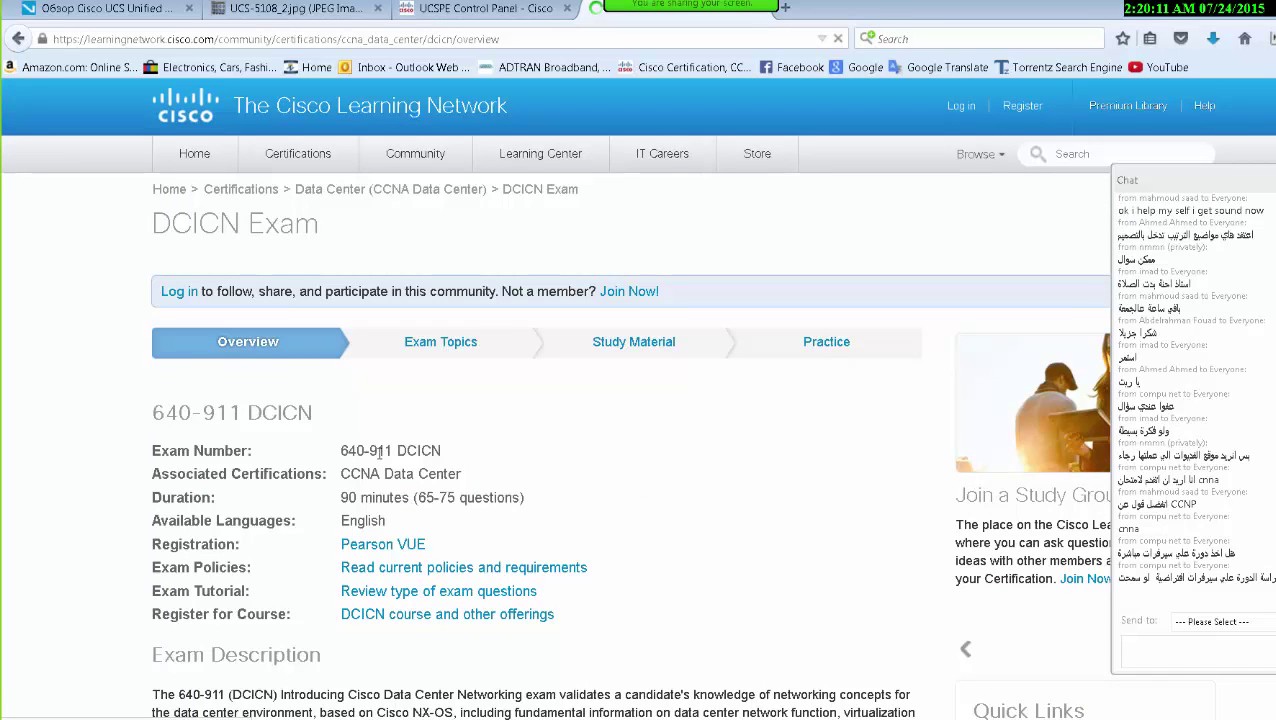
double_click(379, 451)
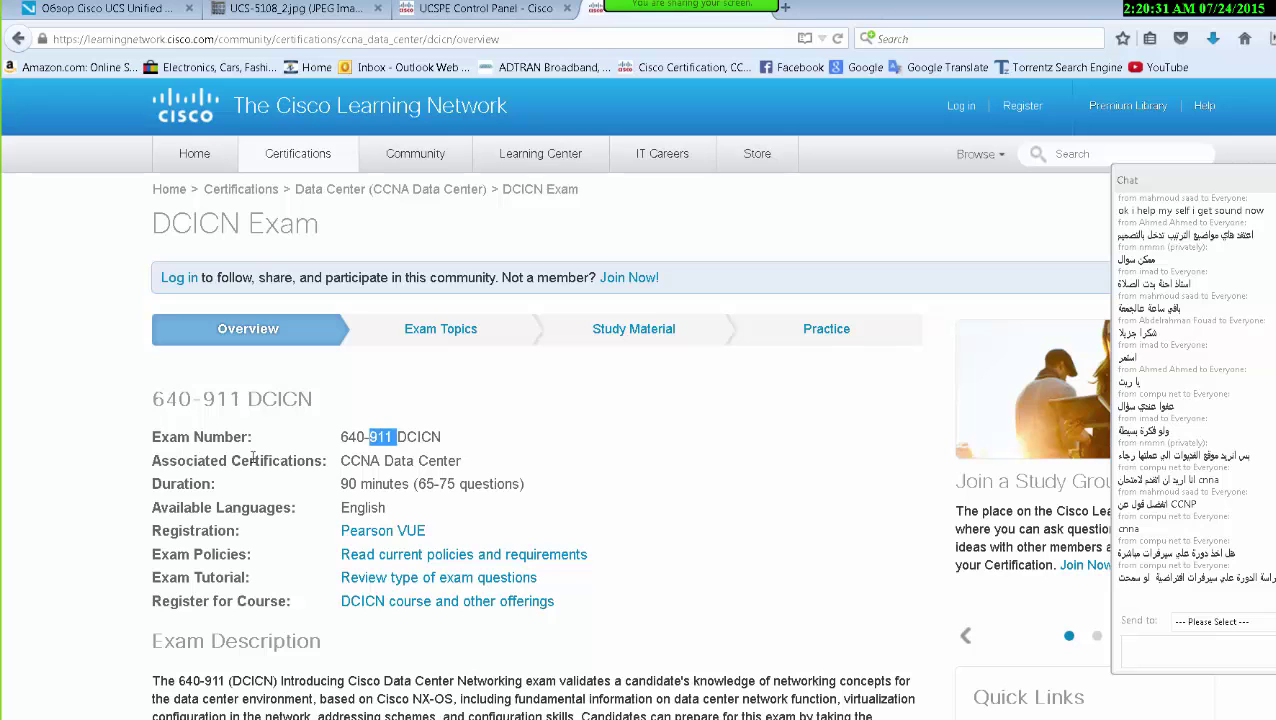
click(17, 38)
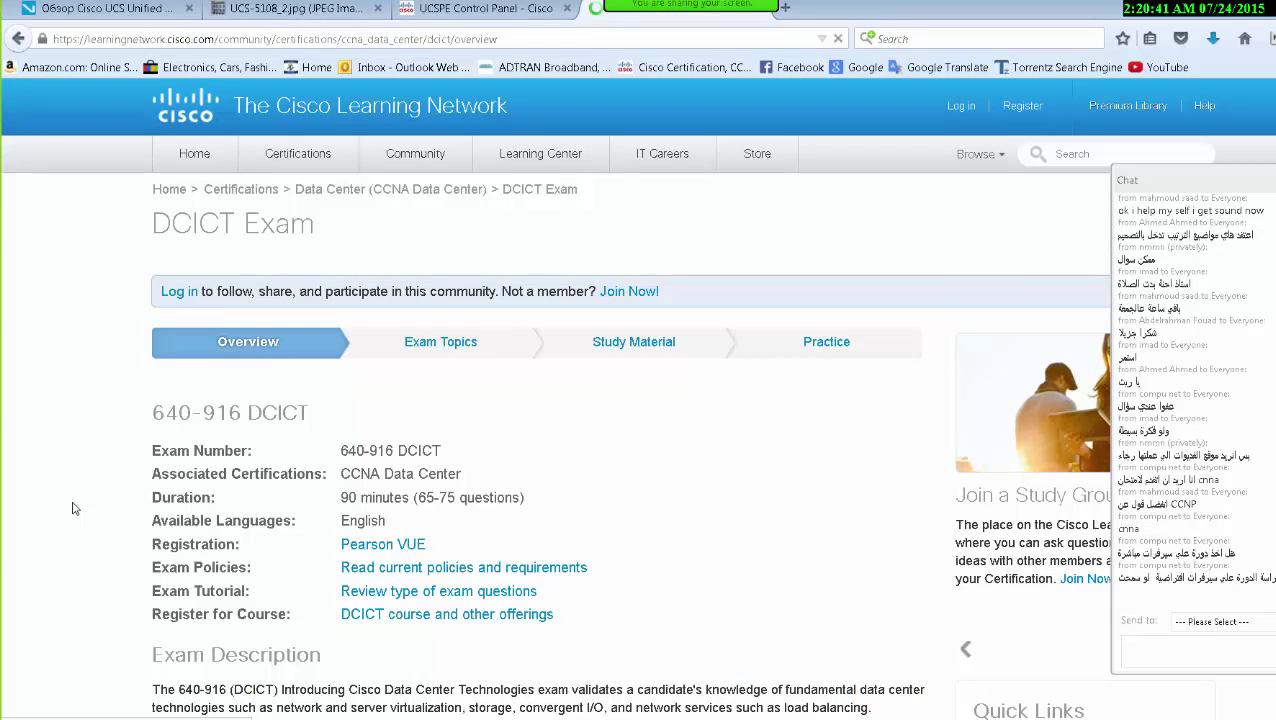
scroll(73, 509, down, 5)
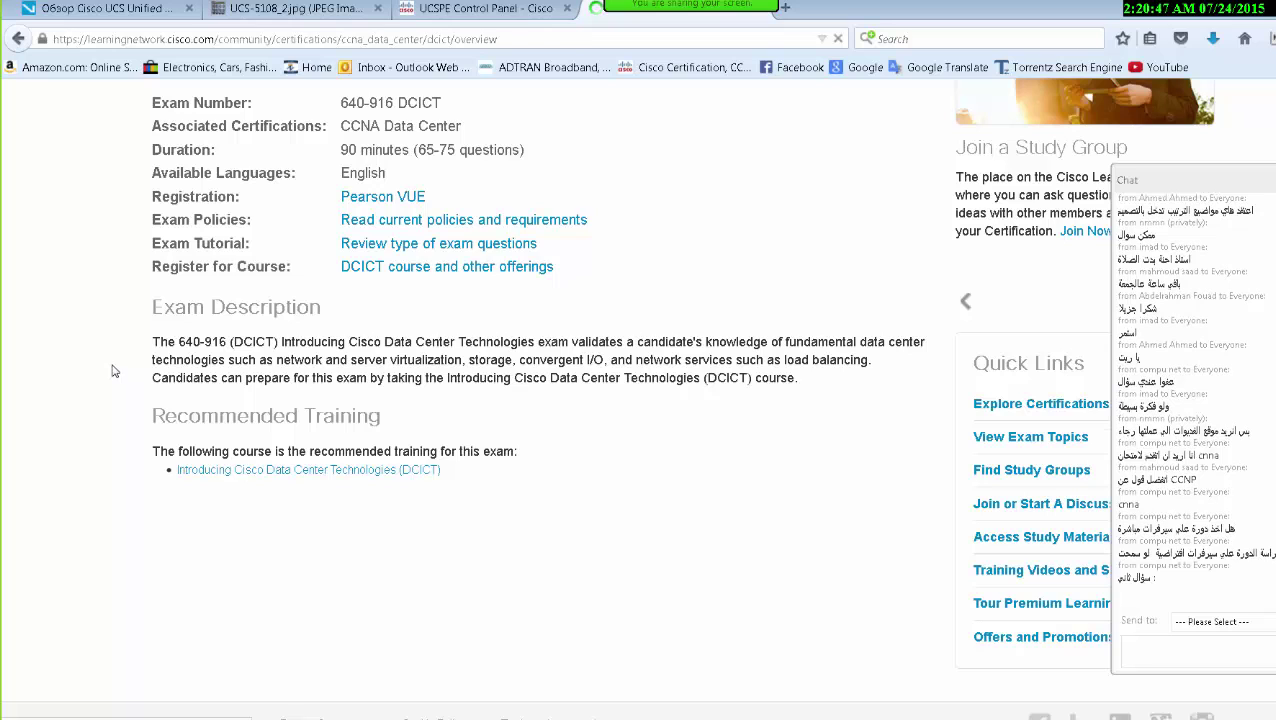
scroll(113, 369, down, 1)
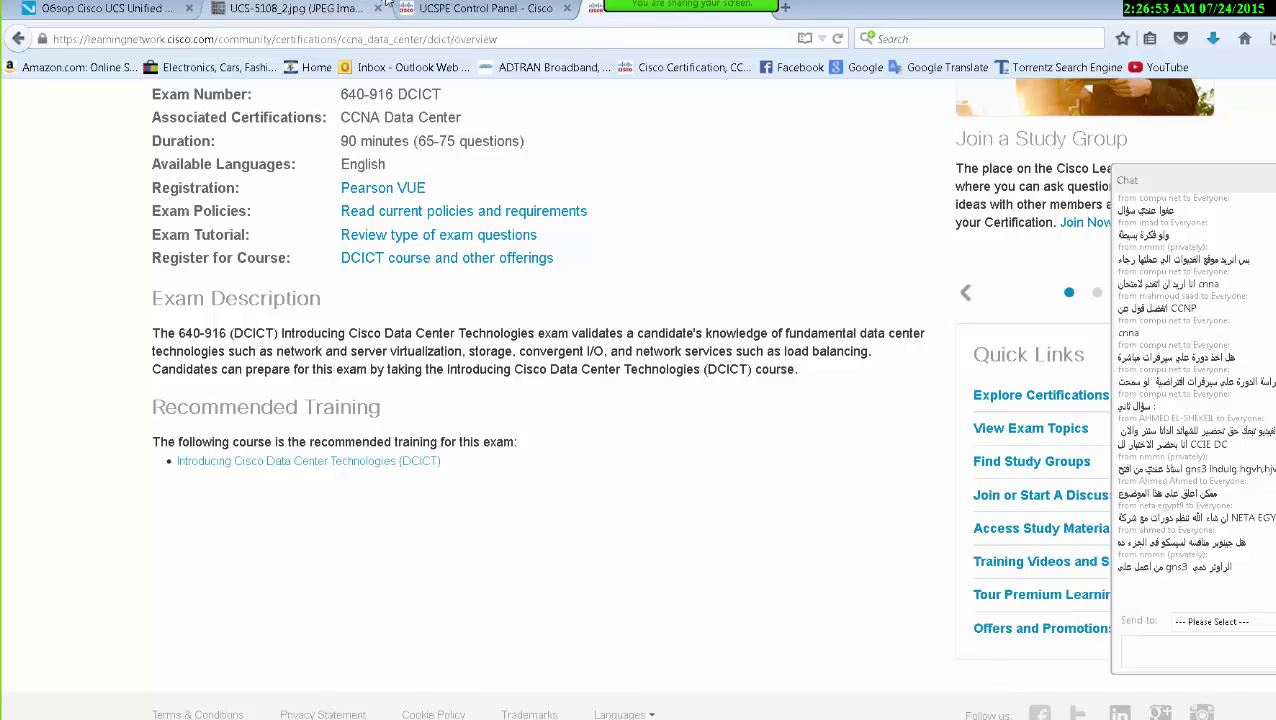
Step: Glance at the UCS emulator panel, then go back to the top of the DCICT 640-916 overview
click(470, 9)
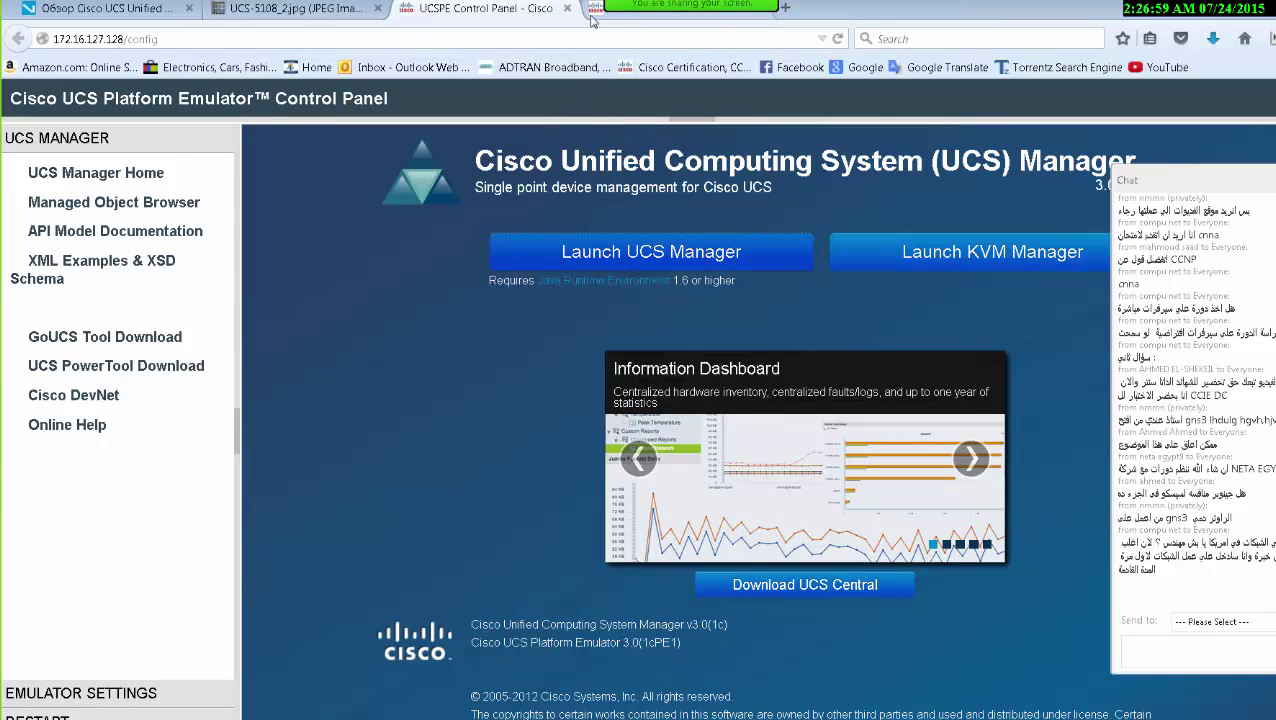
click(591, 12)
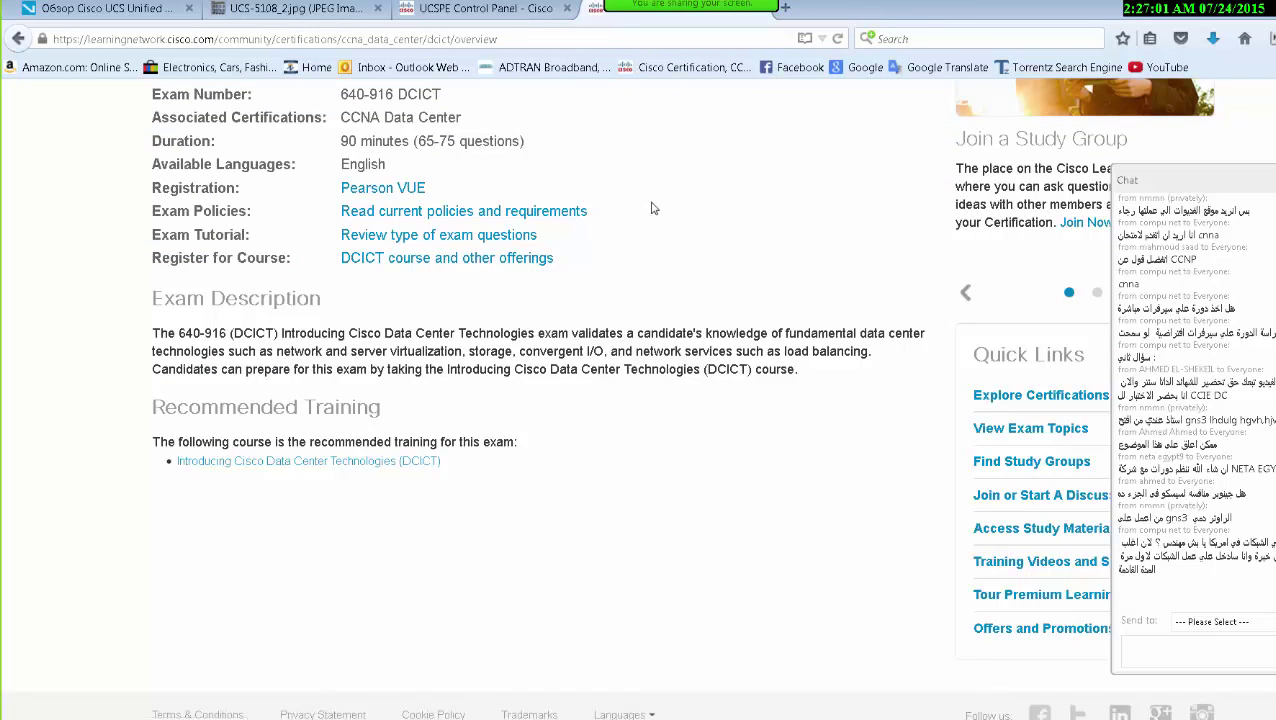
scroll(651, 208, up, 1)
scroll(651, 208, up, 5)
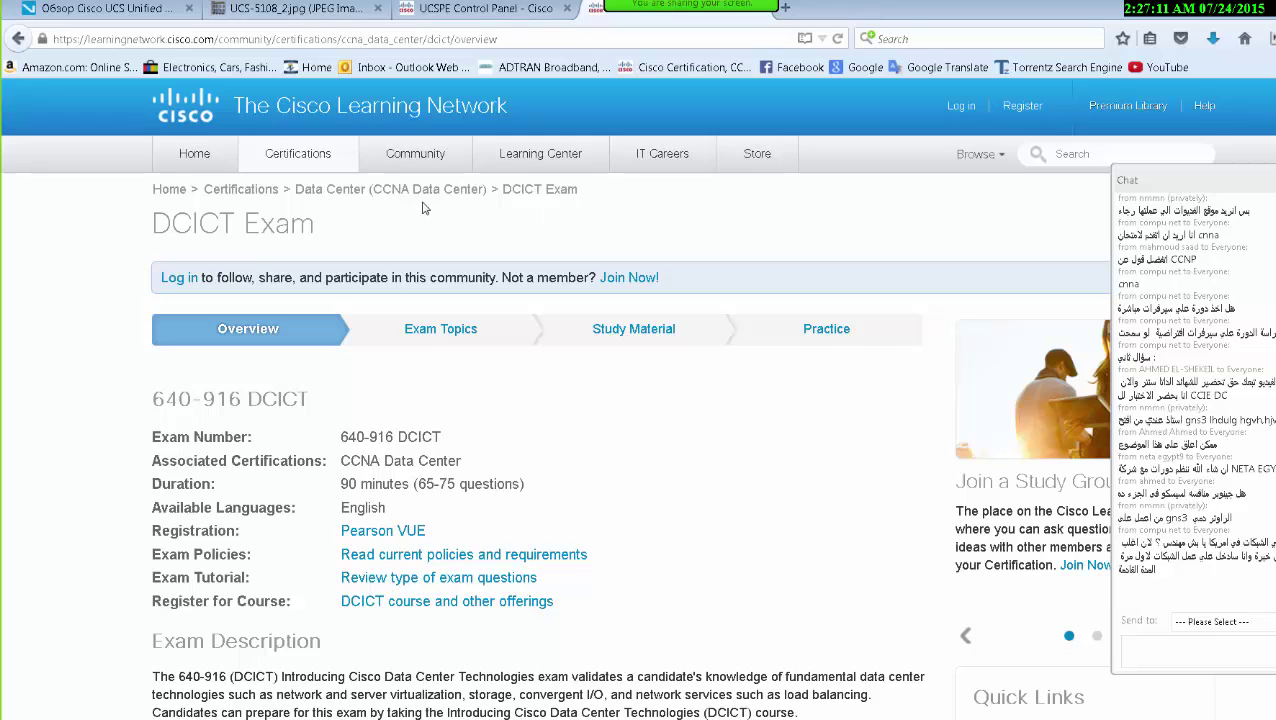
Step: Navigate Certifications > Professional > CCNP Data Center to the DCUCI Exam Overview page
click(316, 163)
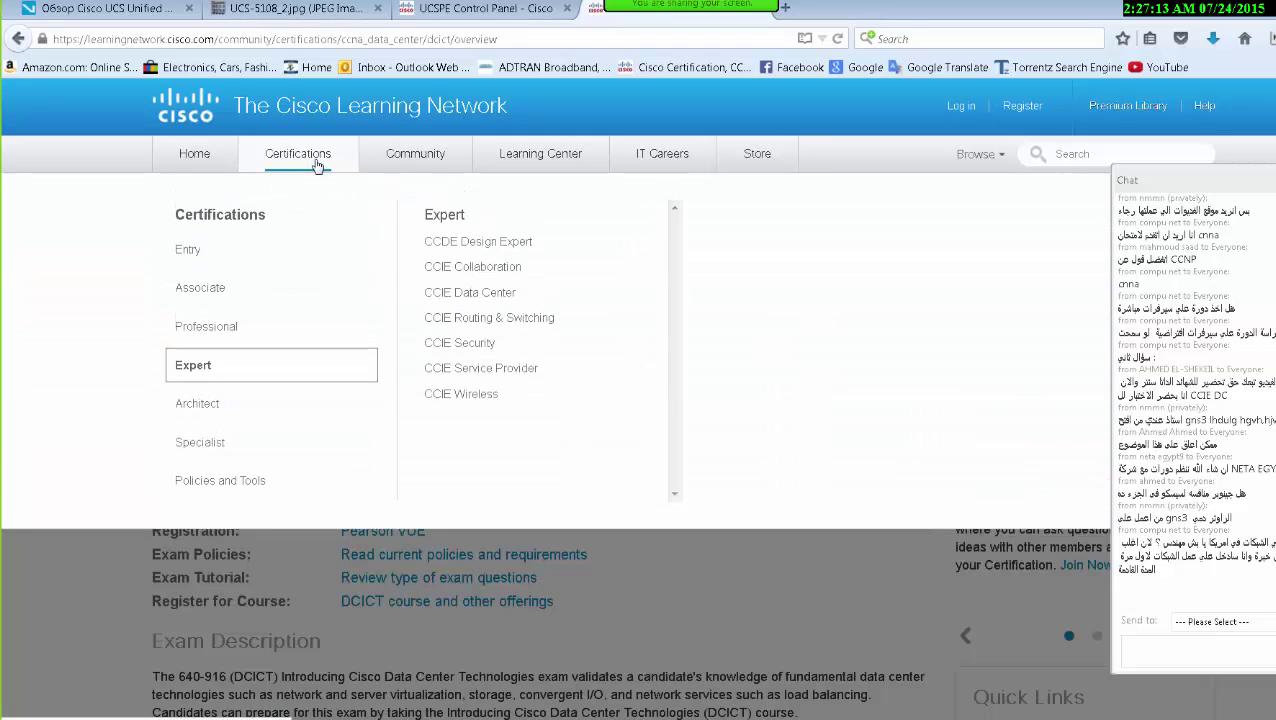
click(284, 336)
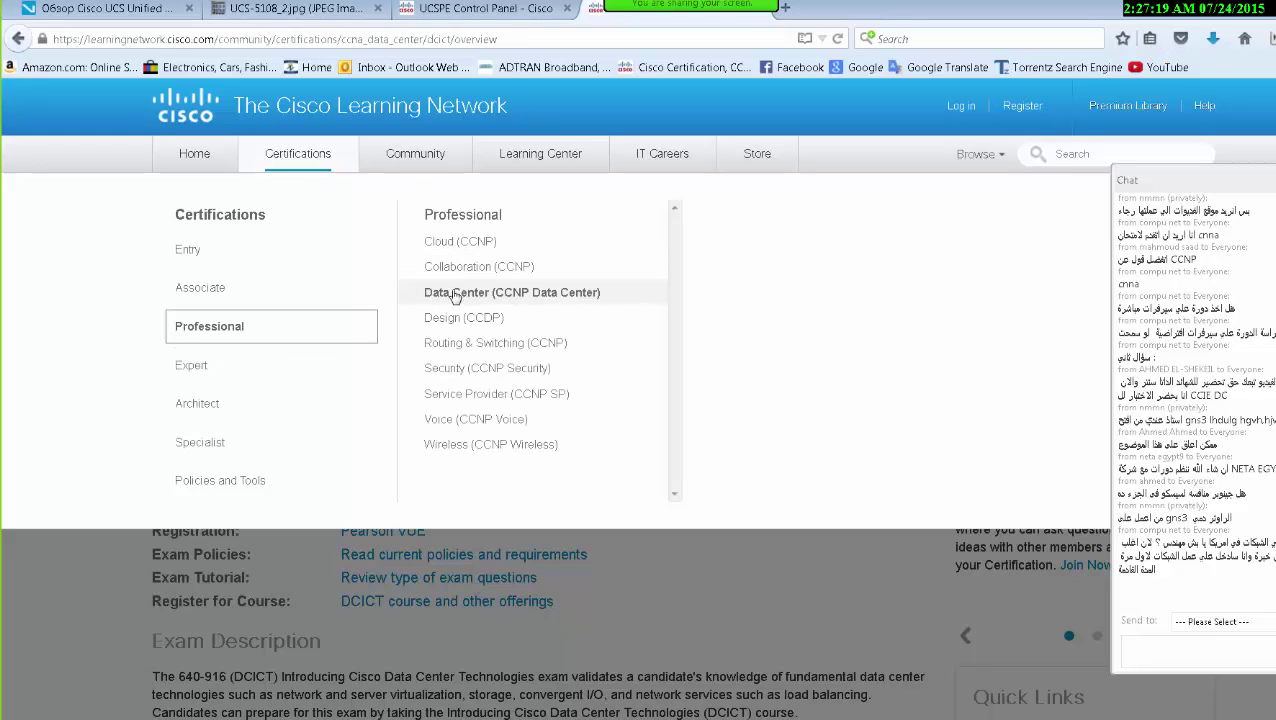
click(457, 298)
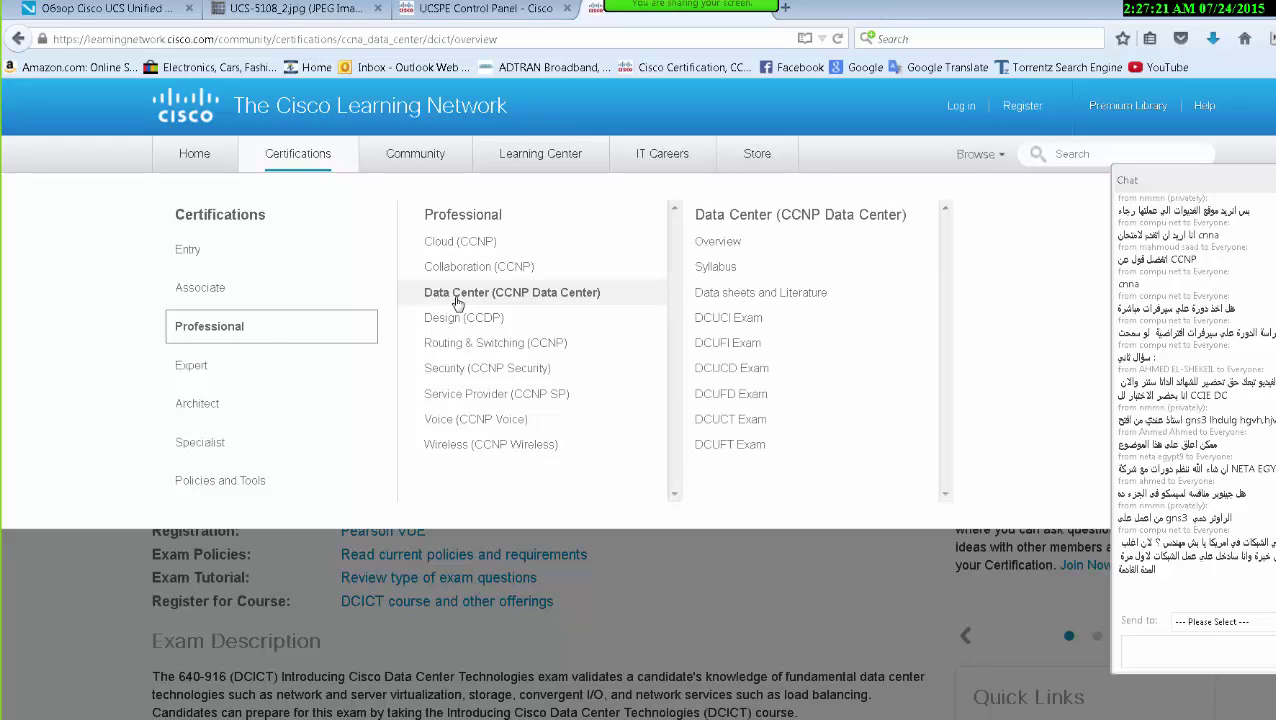
click(750, 318)
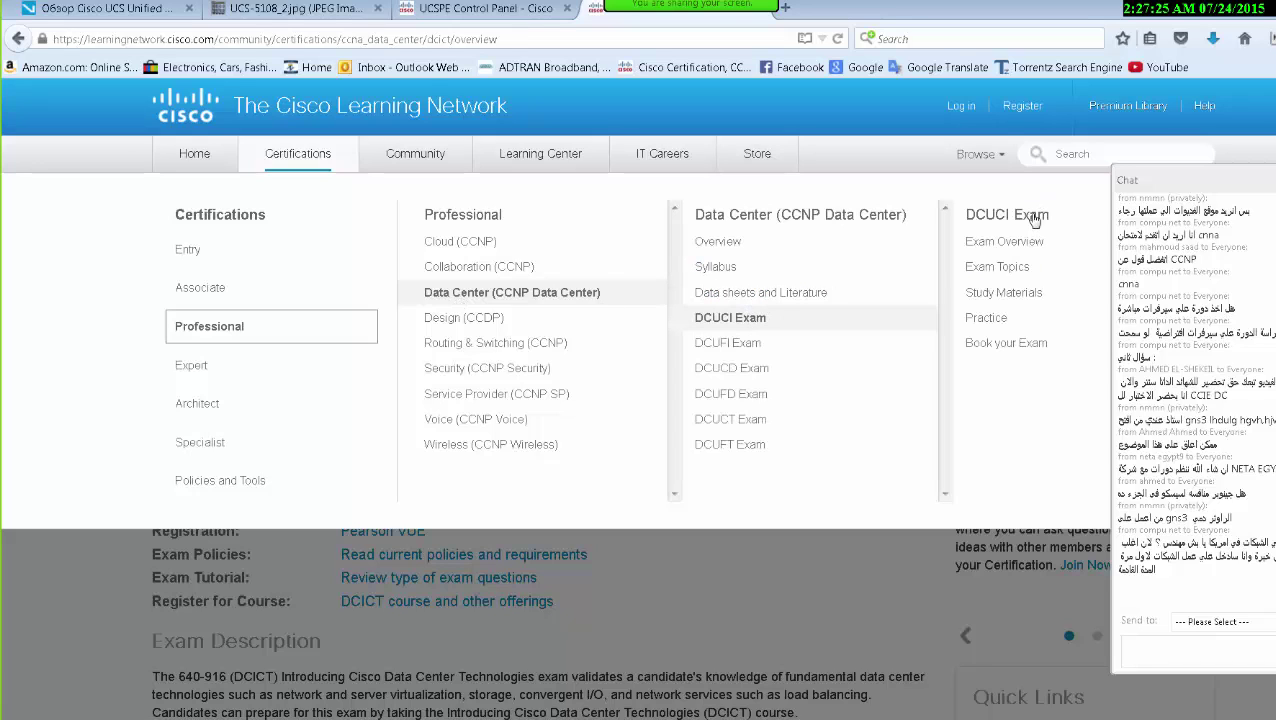
click(1019, 247)
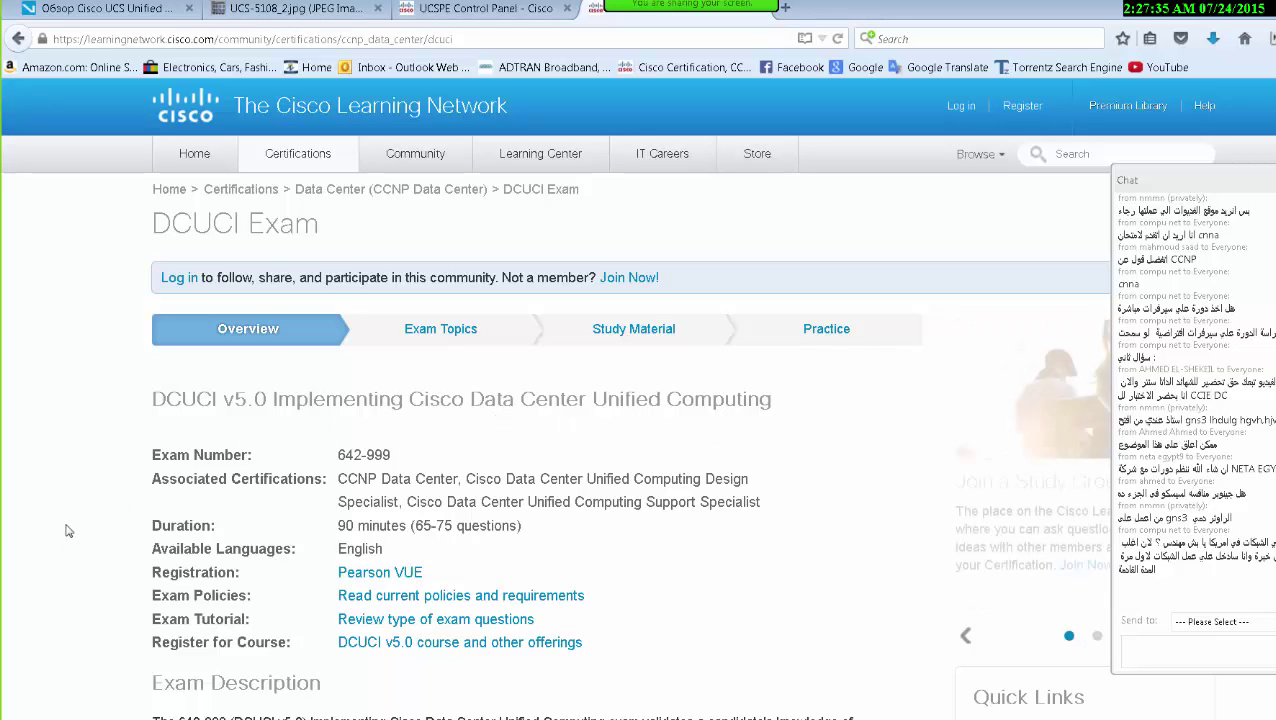
Step: Read down to the DCUCI 642-999 exam description and recommended training
scroll(67, 531, down, 3)
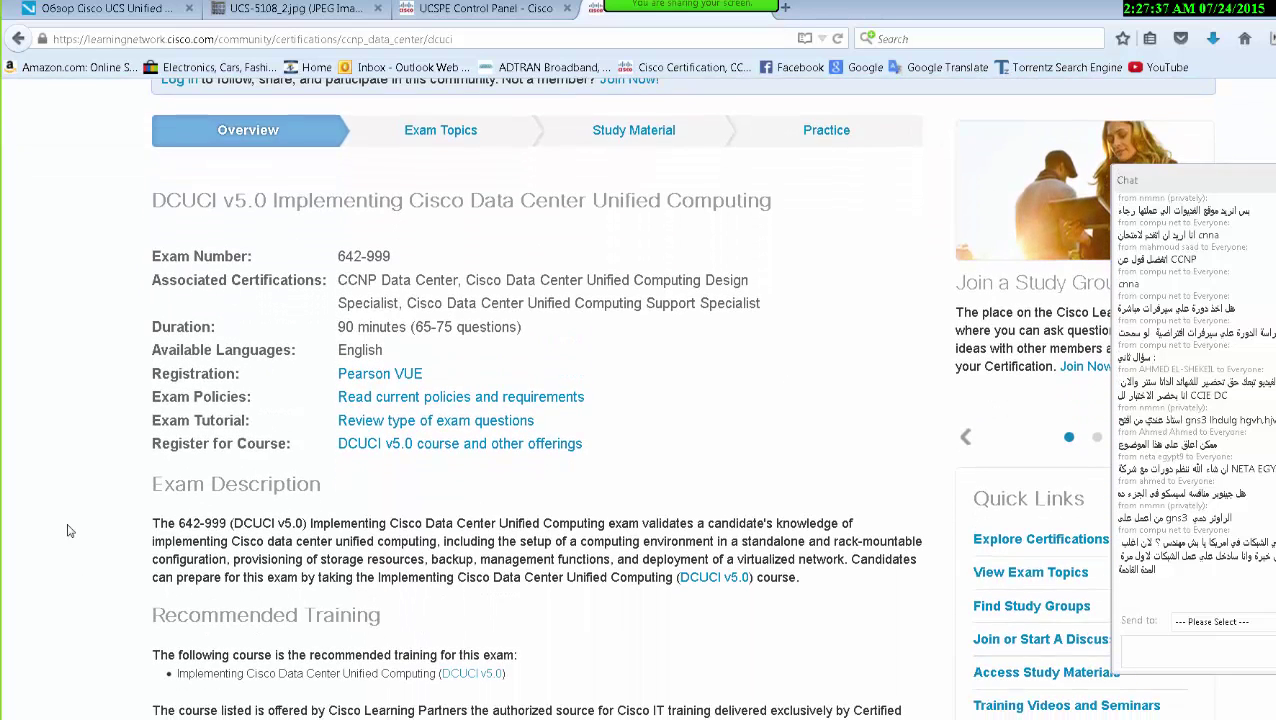
scroll(67, 531, down, 2)
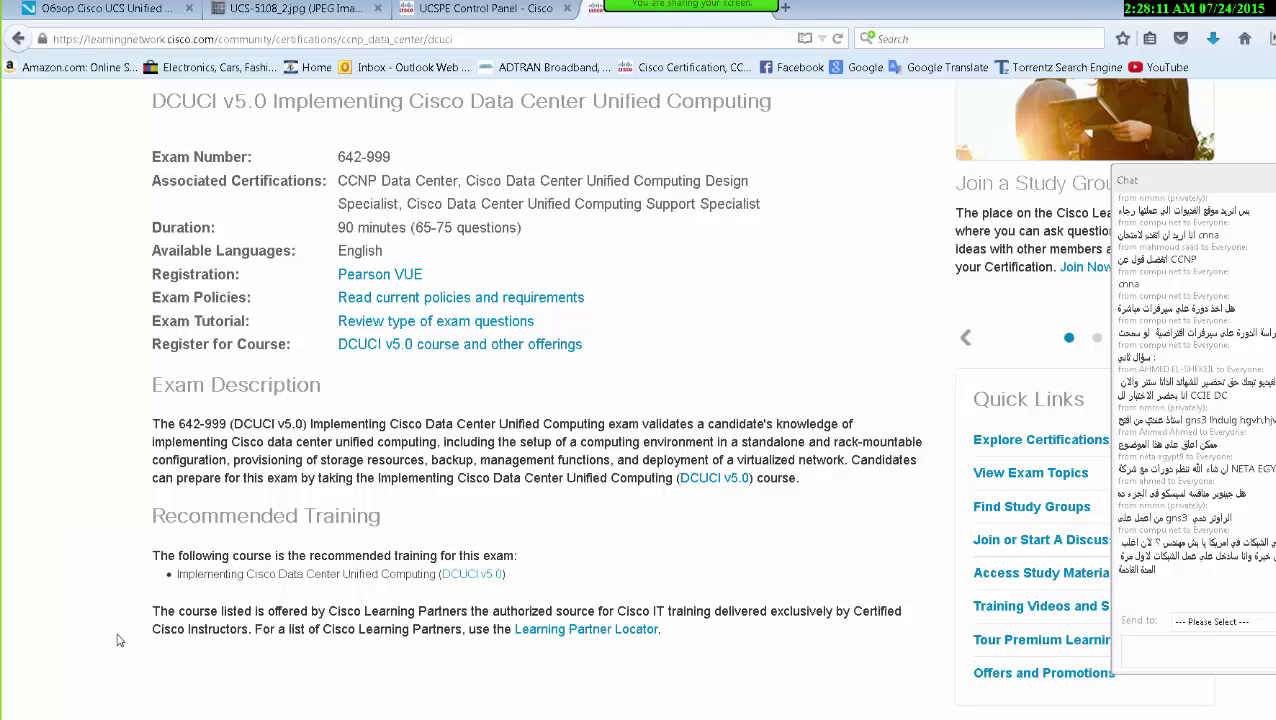
click(225, 712)
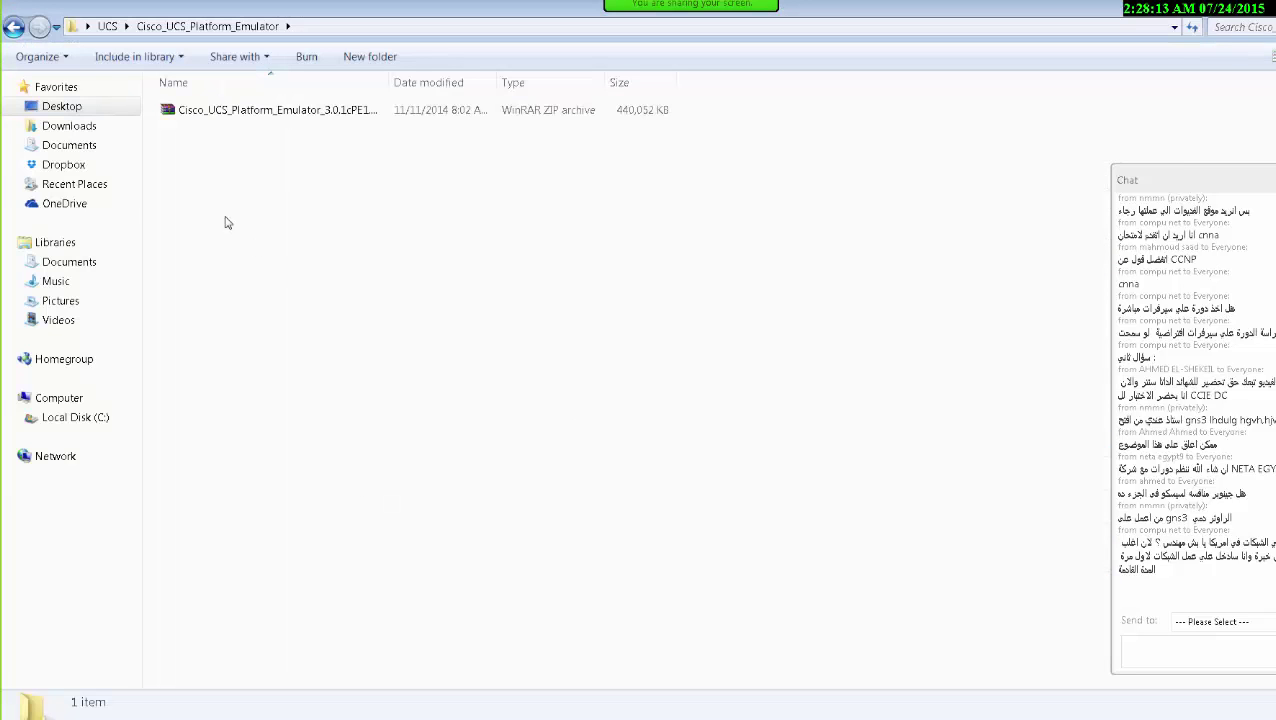
Step: Open OneDrive's CCNP Data Center > DCUCI 642-999 course video folder
click(82, 204)
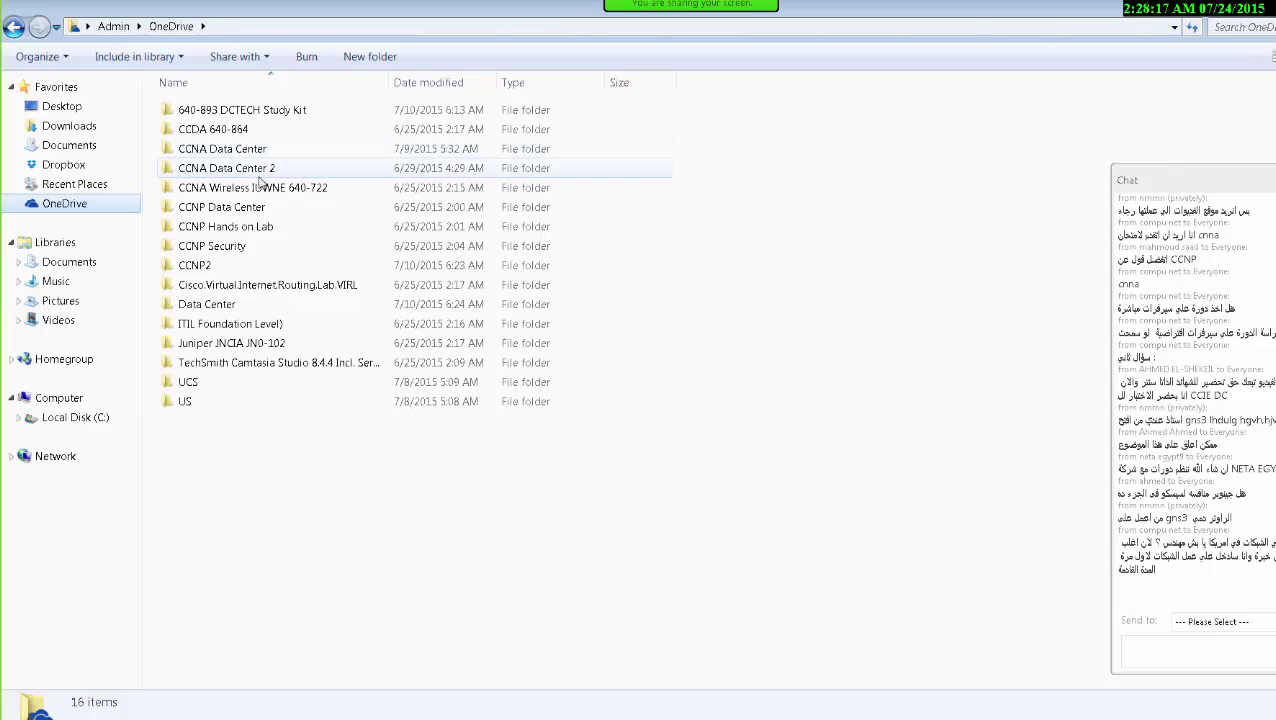
double_click(244, 208)
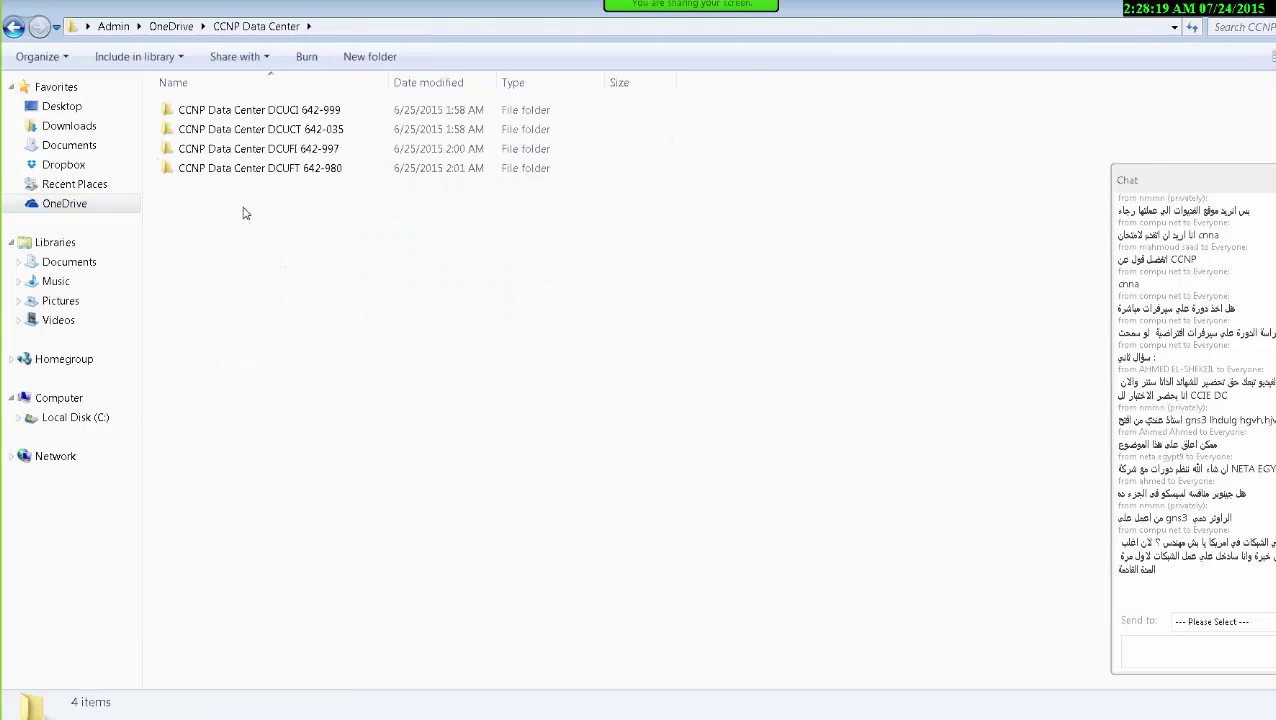
double_click(266, 112)
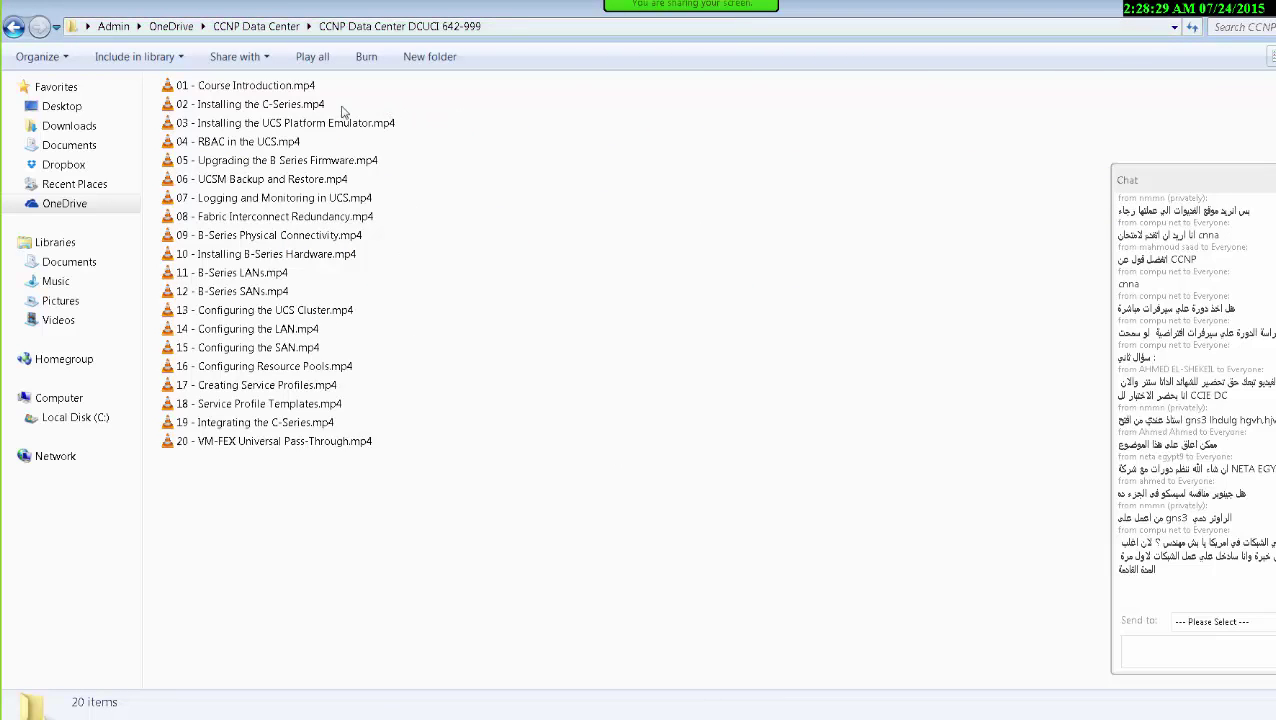
Step: View details of the Platform Emulator, B Series Firmware, Backup and Restore, and Logging and Monitoring videos
click(370, 124)
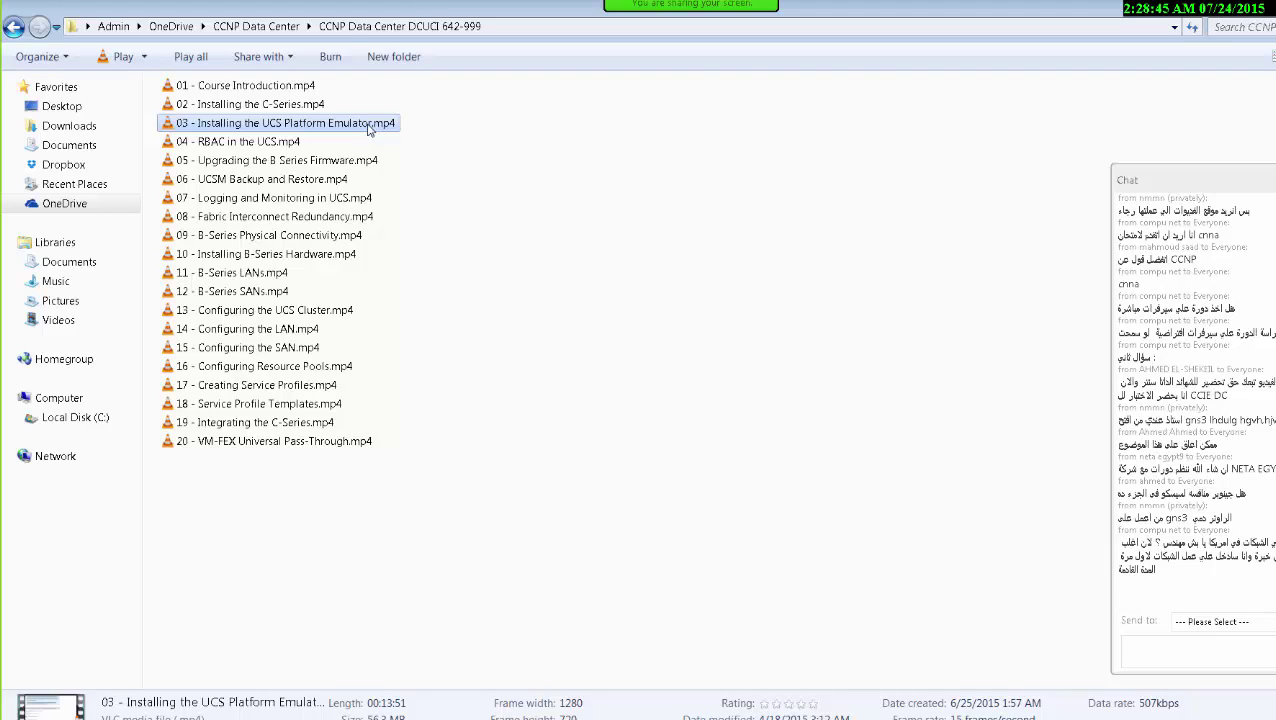
click(343, 163)
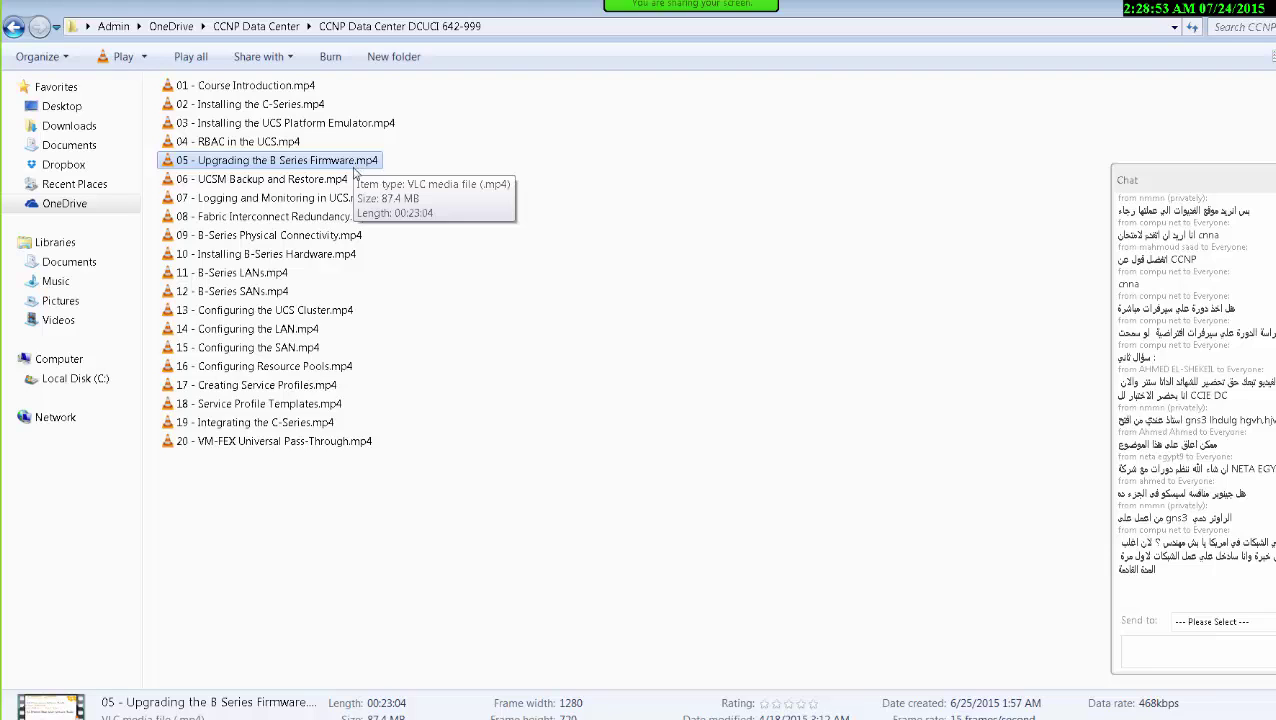
click(351, 184)
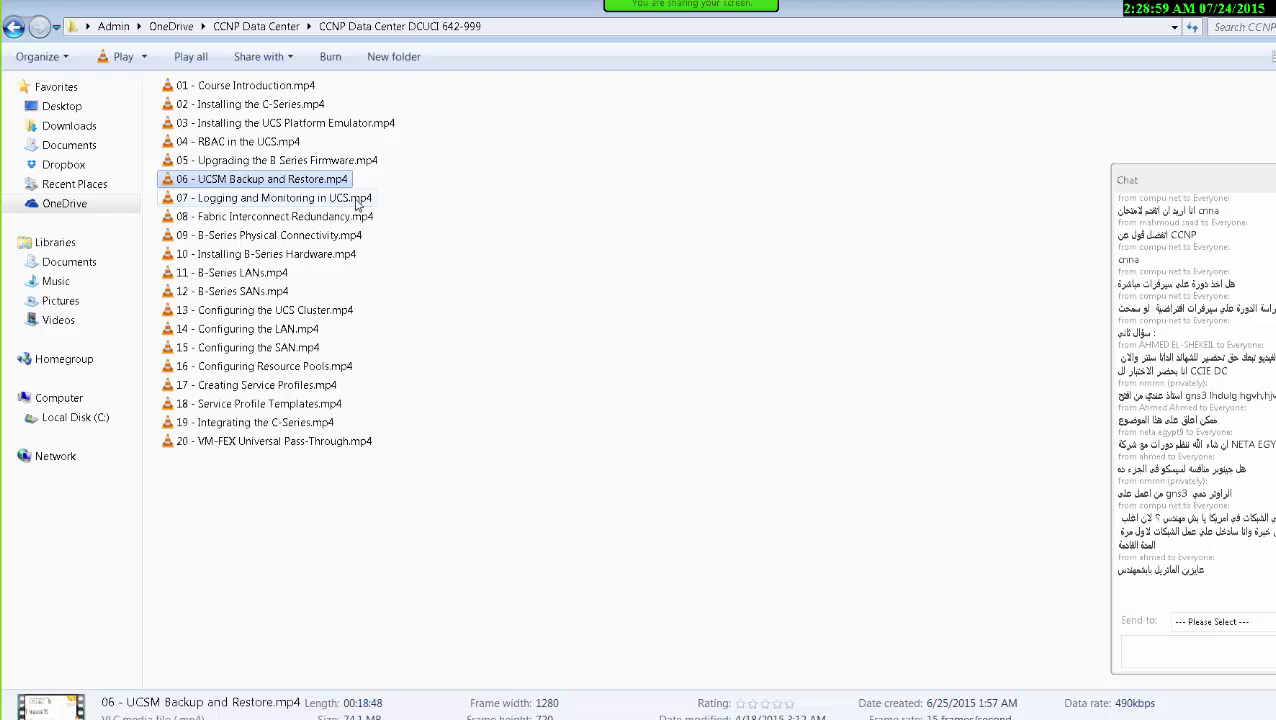
click(357, 200)
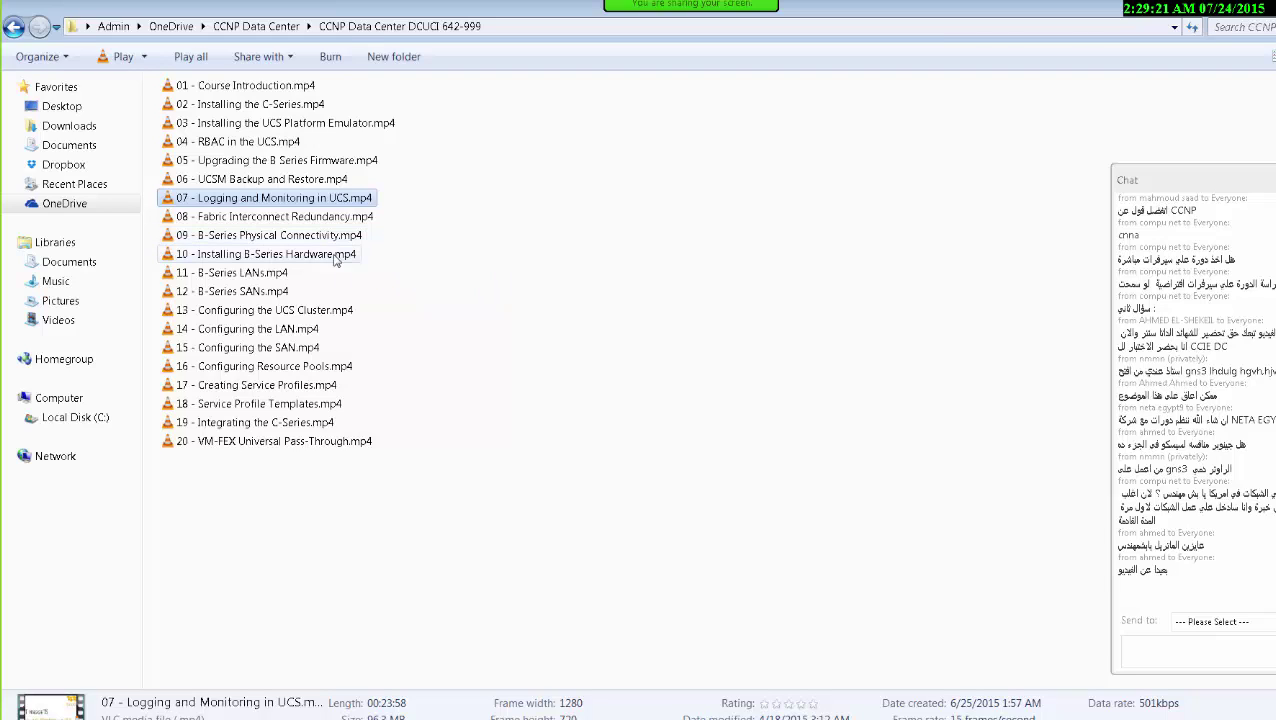
mouse_move(340, 260)
Step: View the Integrating the C-Series video's details, then return to the DCUCI v5.0 exam page
click(279, 428)
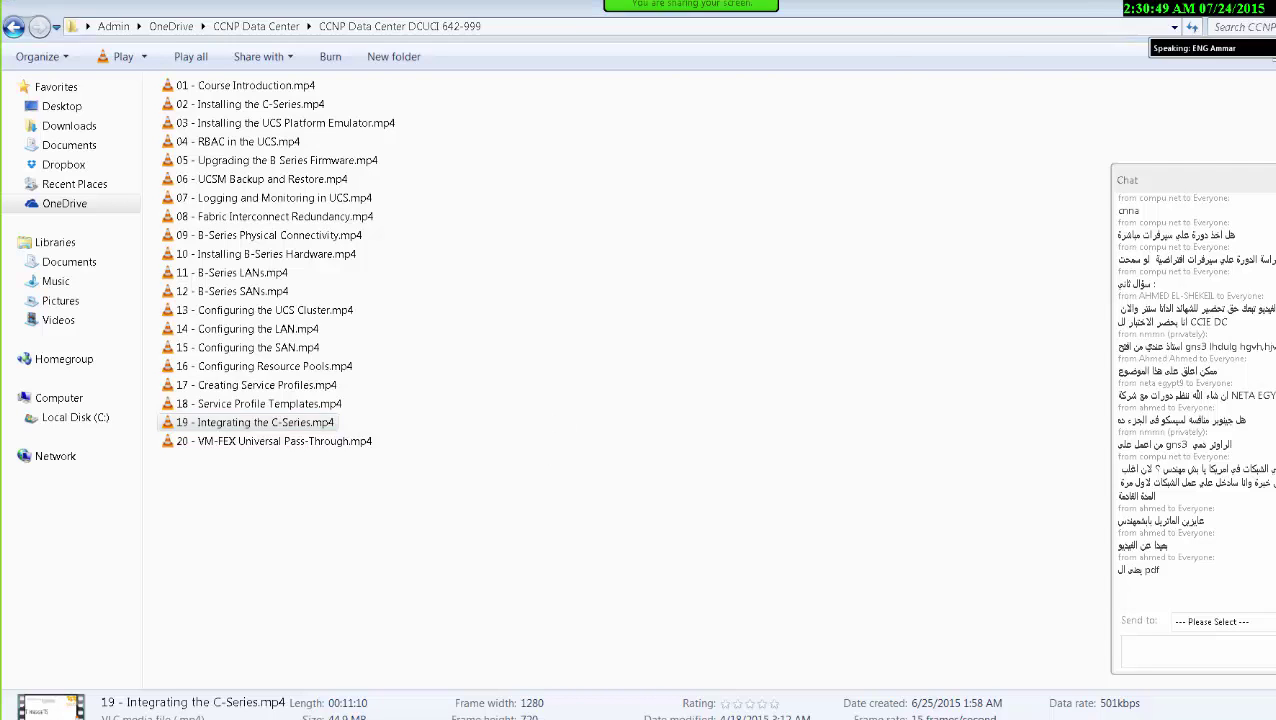
key(alt+Tab)
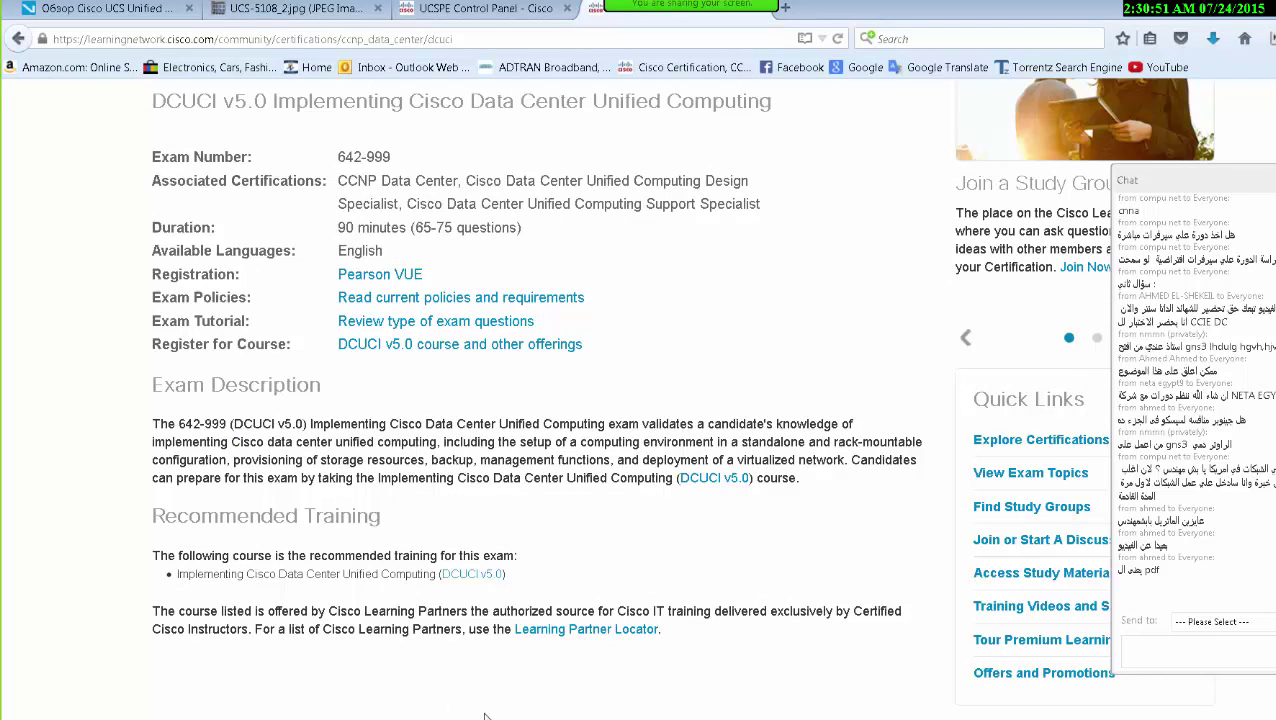
Step: Read the UCS TM Refresh Manual from page 20 to the B230 blade removal steps on page 23
click(484, 718)
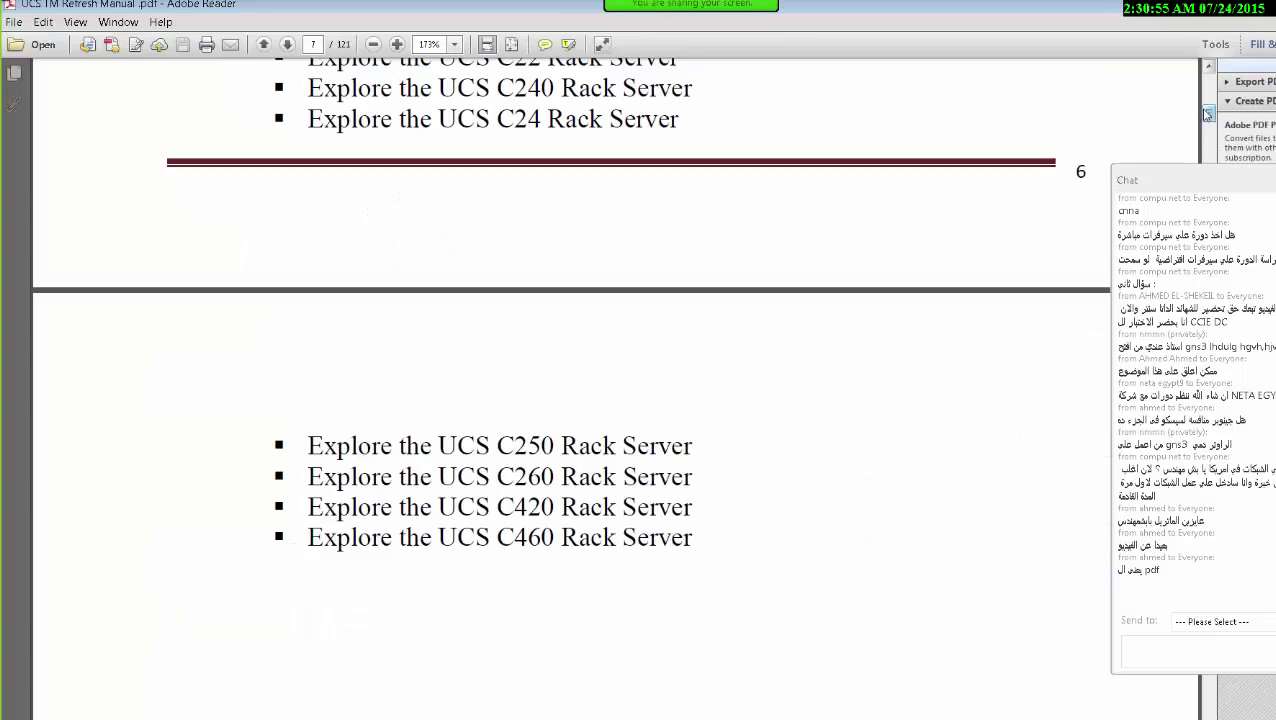
drag(1209, 115, 1216, 170)
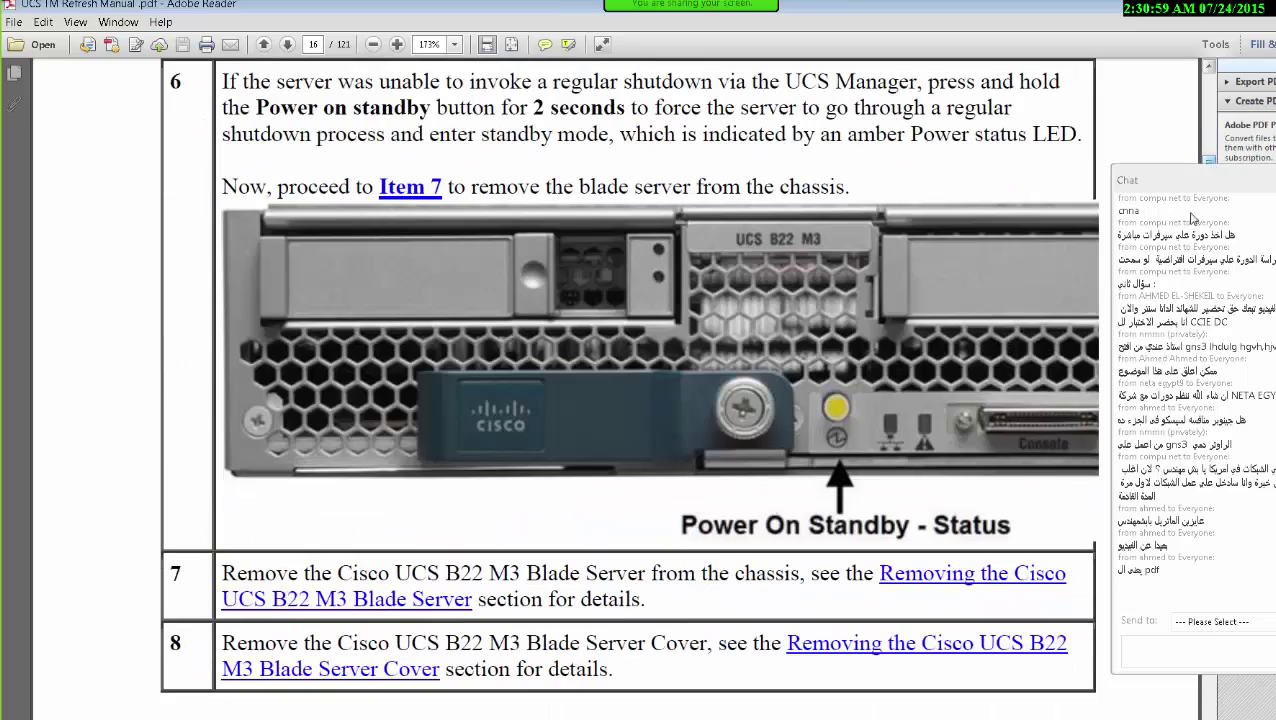
scroll(628, 375, down, 1)
scroll(628, 375, down, 15)
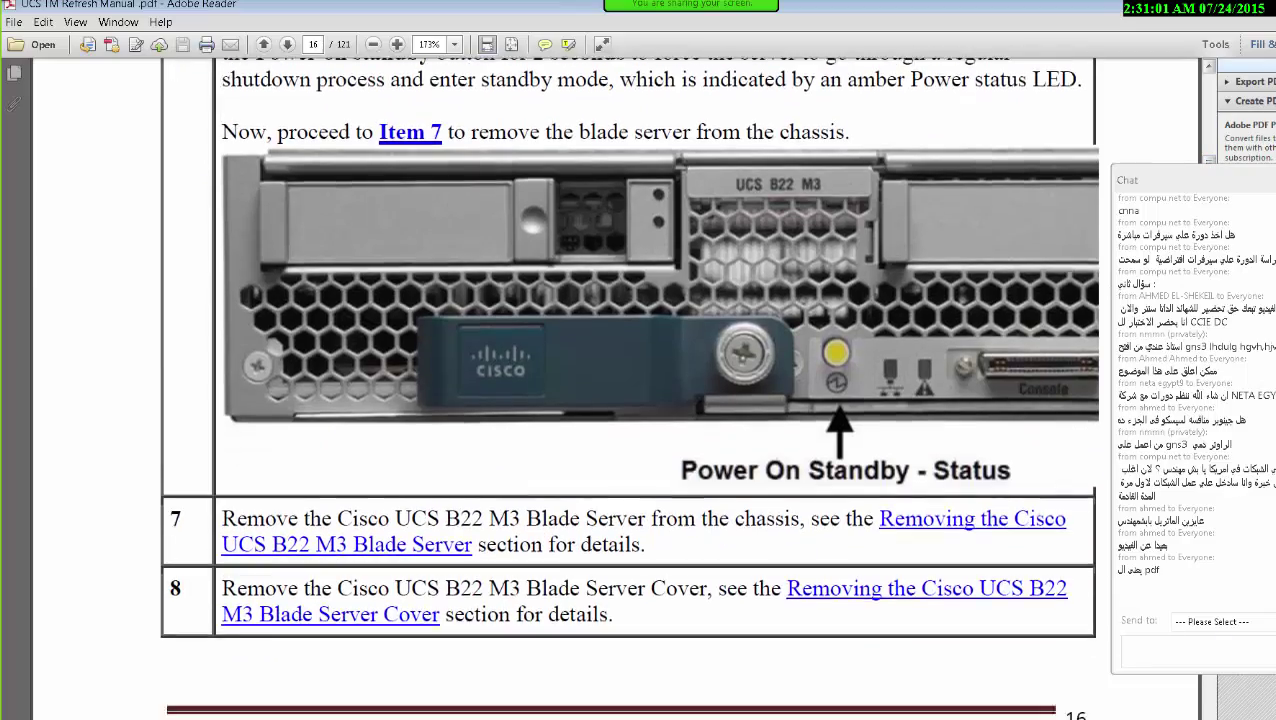
scroll(628, 375, down, 20)
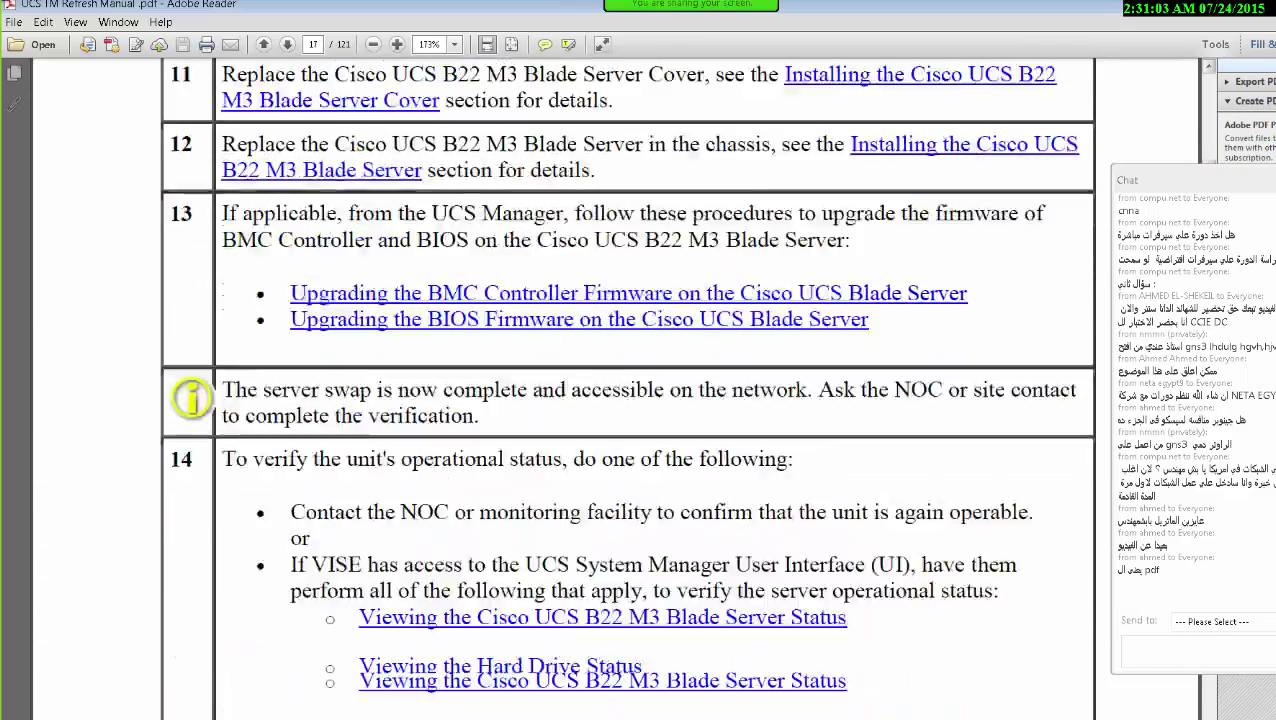
scroll(628, 375, down, 20)
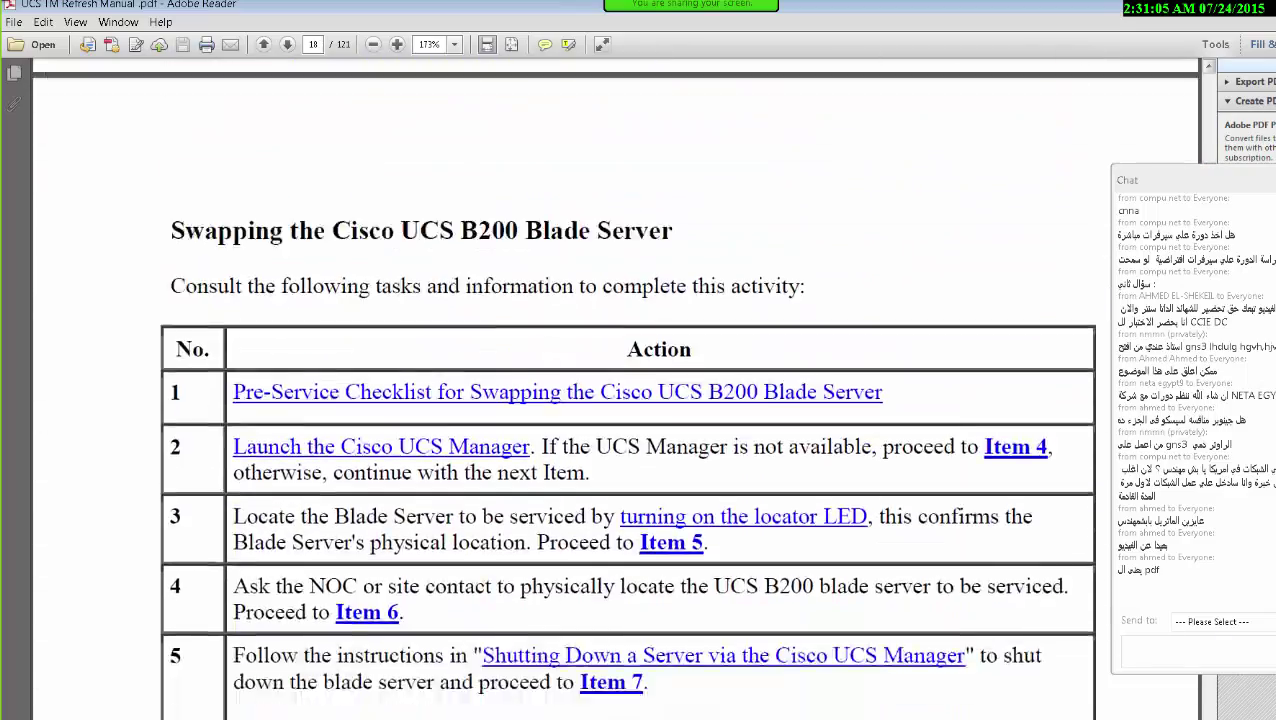
scroll(628, 375, down, 20)
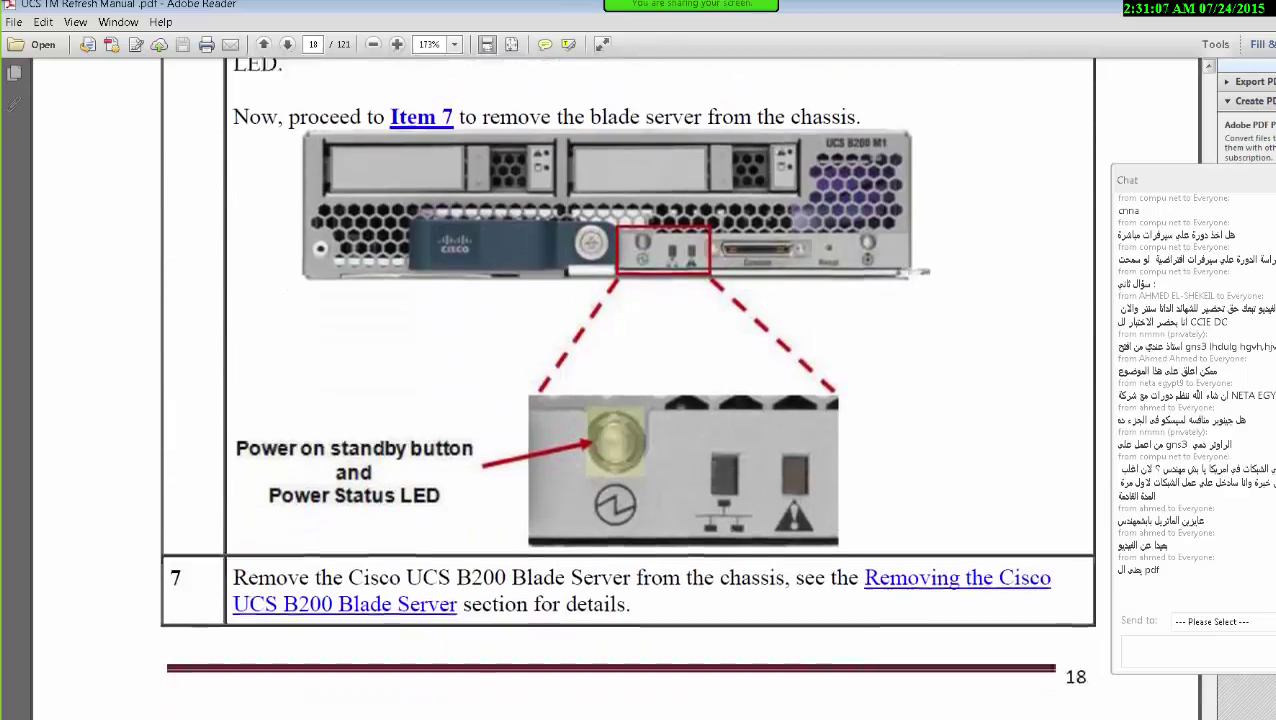
scroll(628, 375, down, 10)
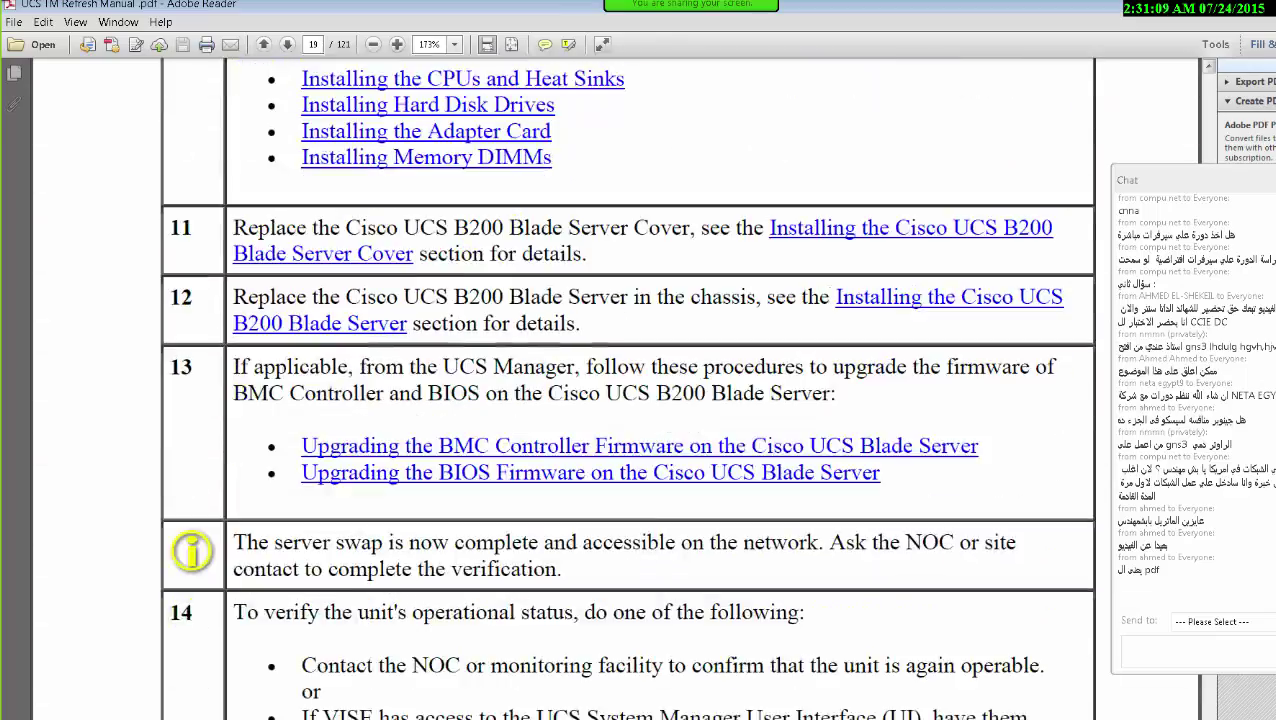
scroll(758, 442, down, 20)
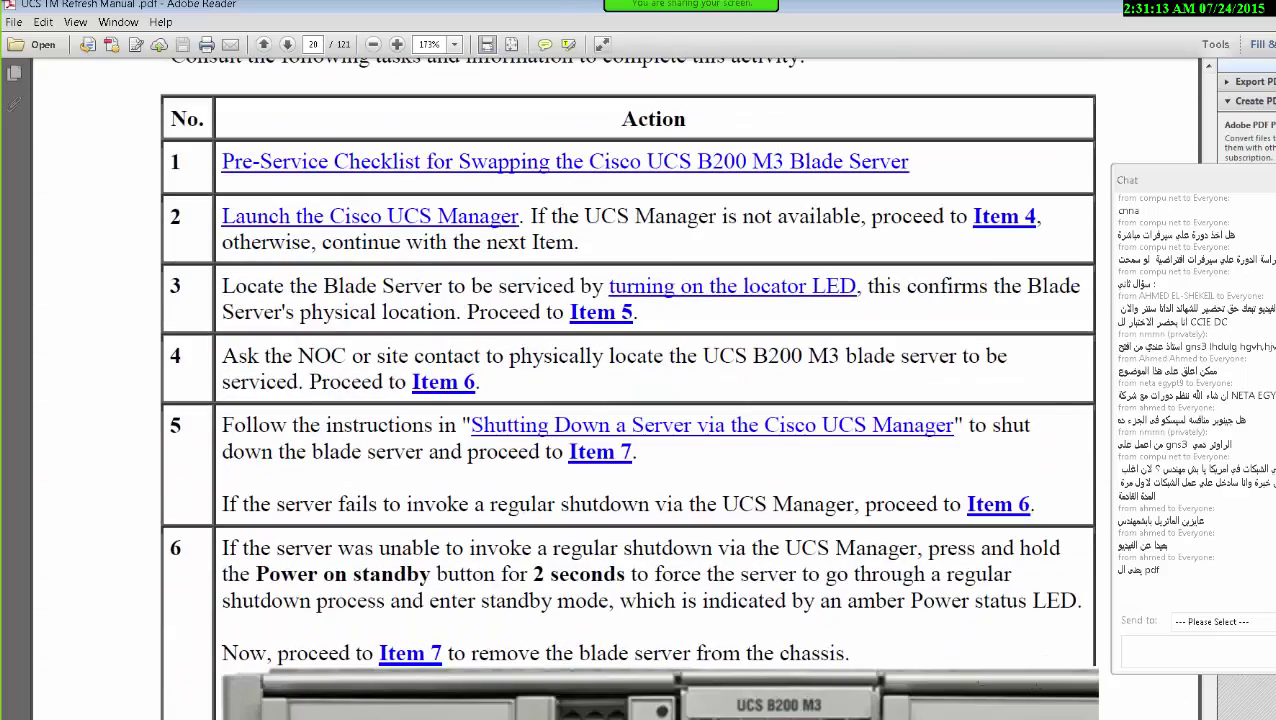
scroll(758, 442, down, 1)
scroll(628, 388, down, 10)
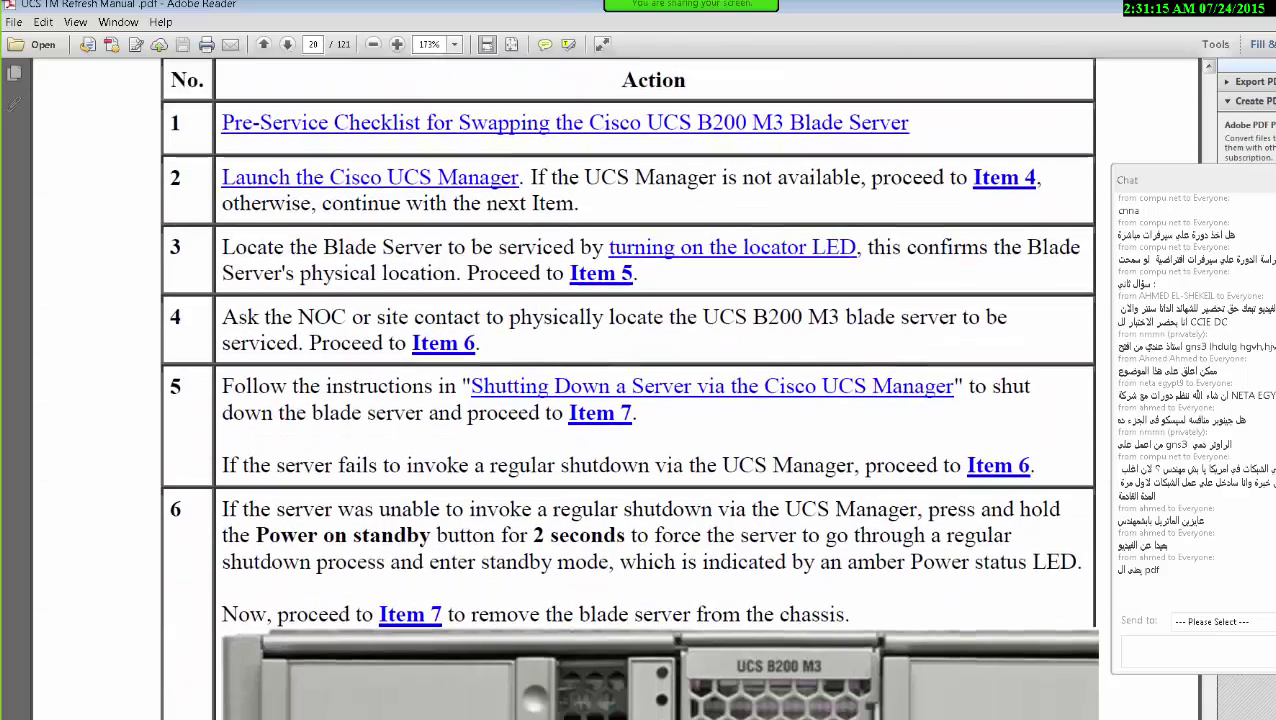
scroll(628, 388, down, 20)
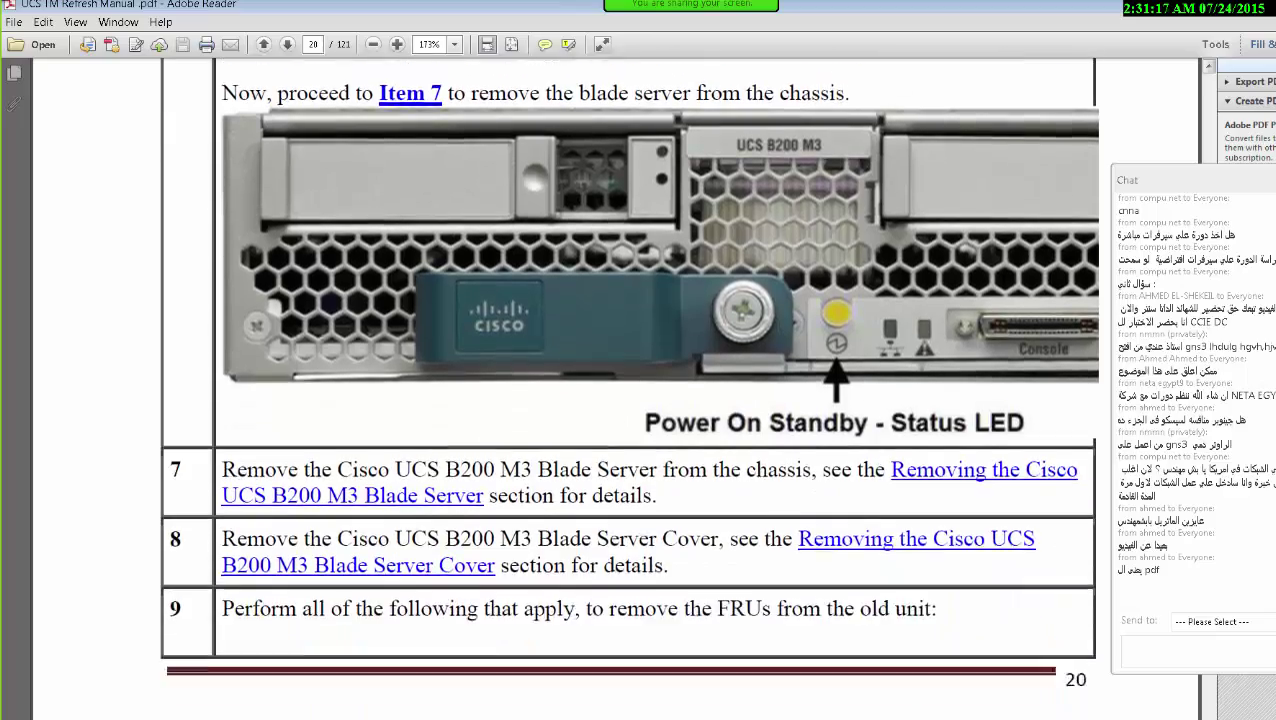
scroll(628, 388, down, 20)
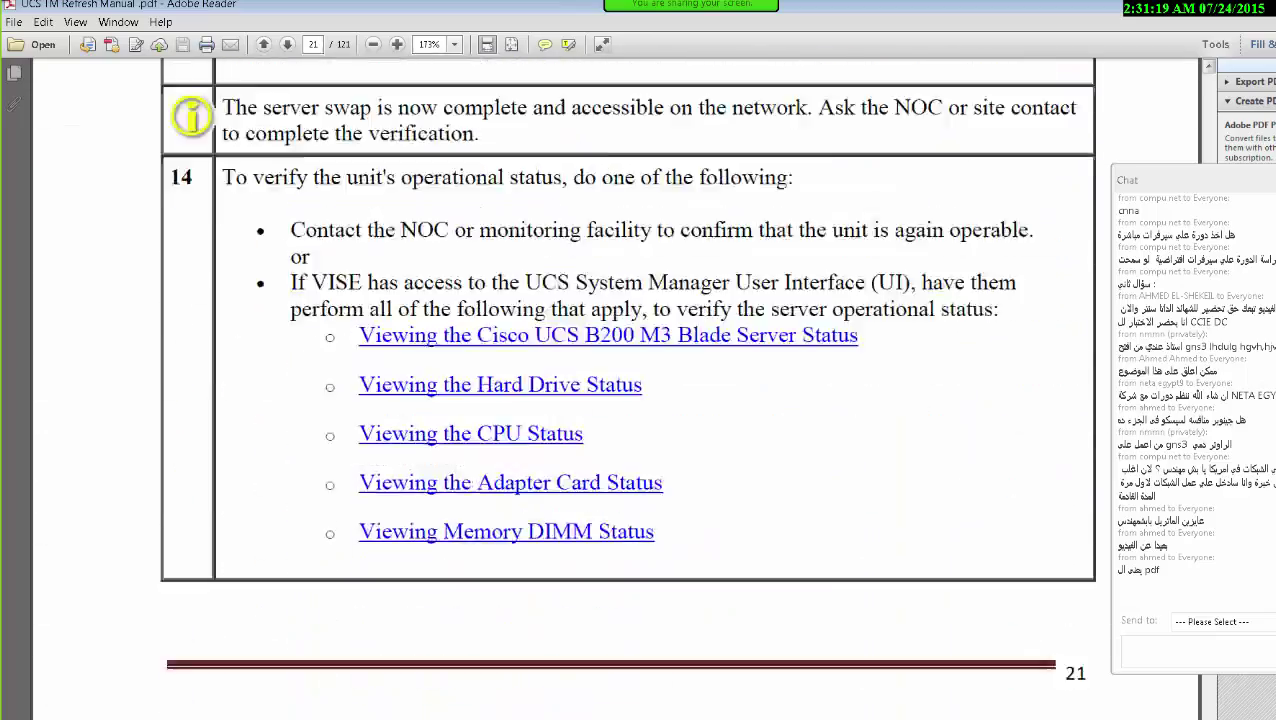
scroll(517, 597, down, 18)
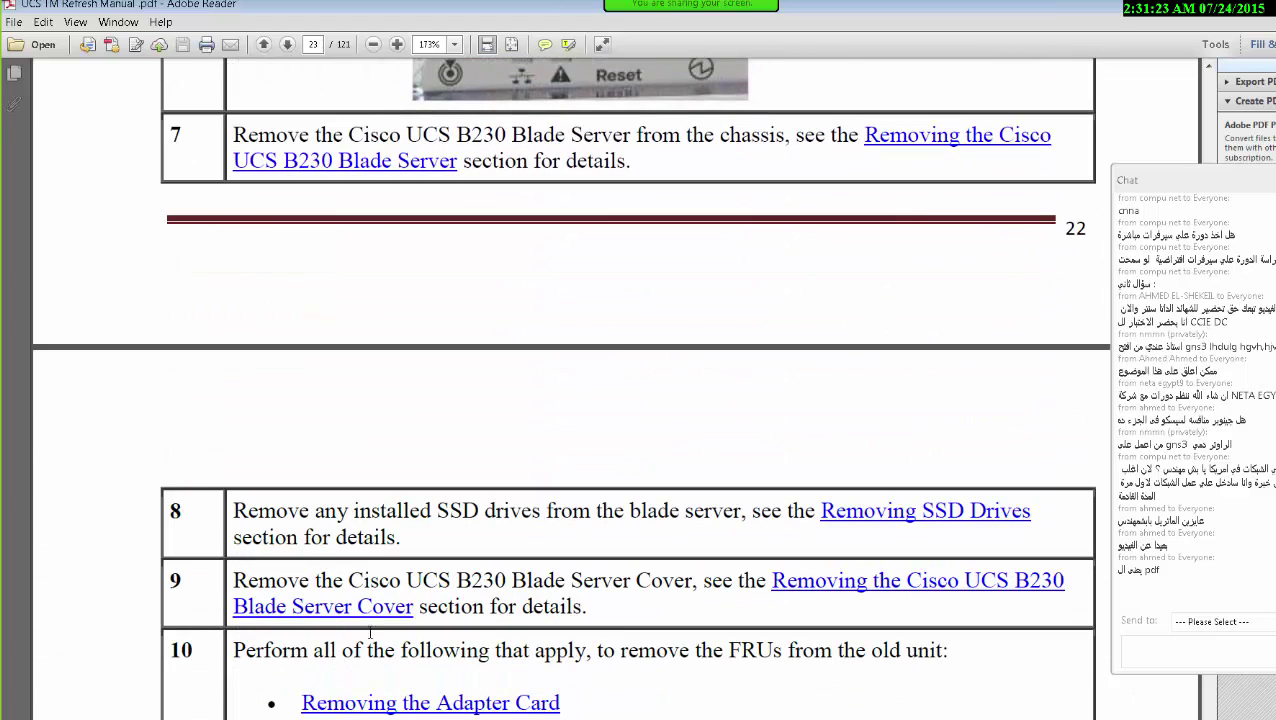
key(alt+Tab)
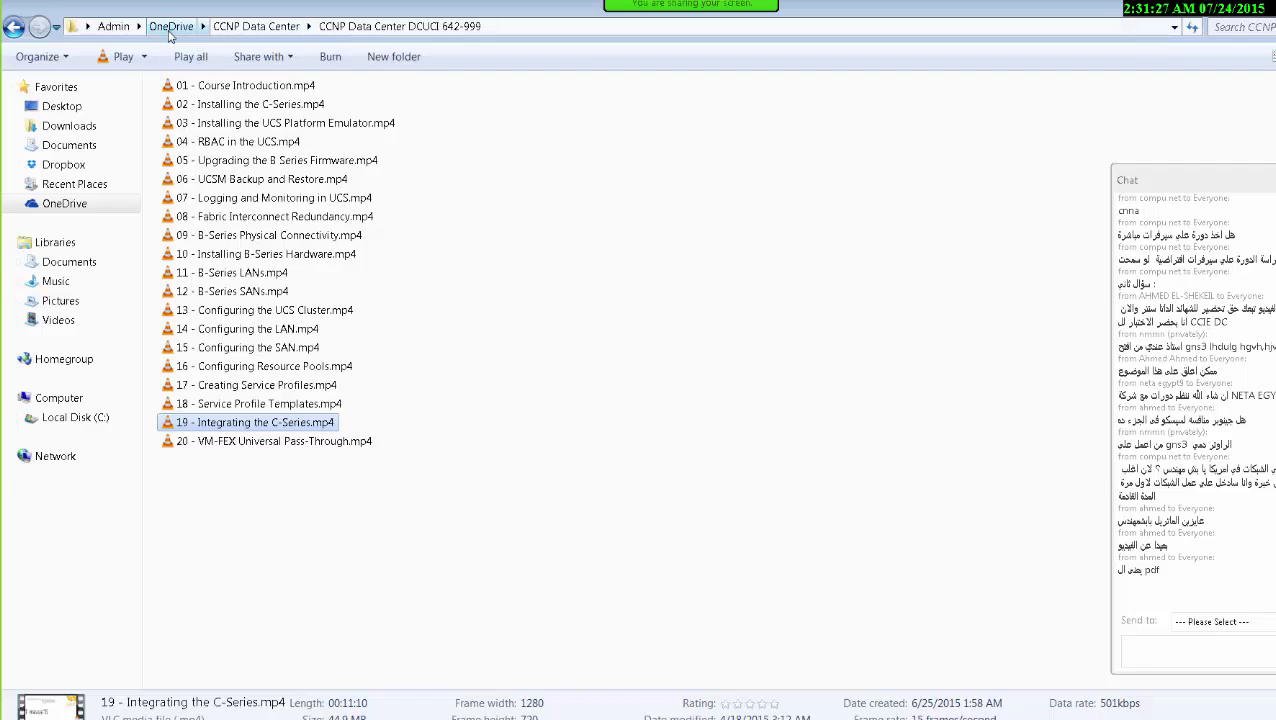
Step: Open Downloads > 640-893 DCTECH Study Kit > Study Documents and select the Cisco CCT Data Center Course PDF
click(100, 128)
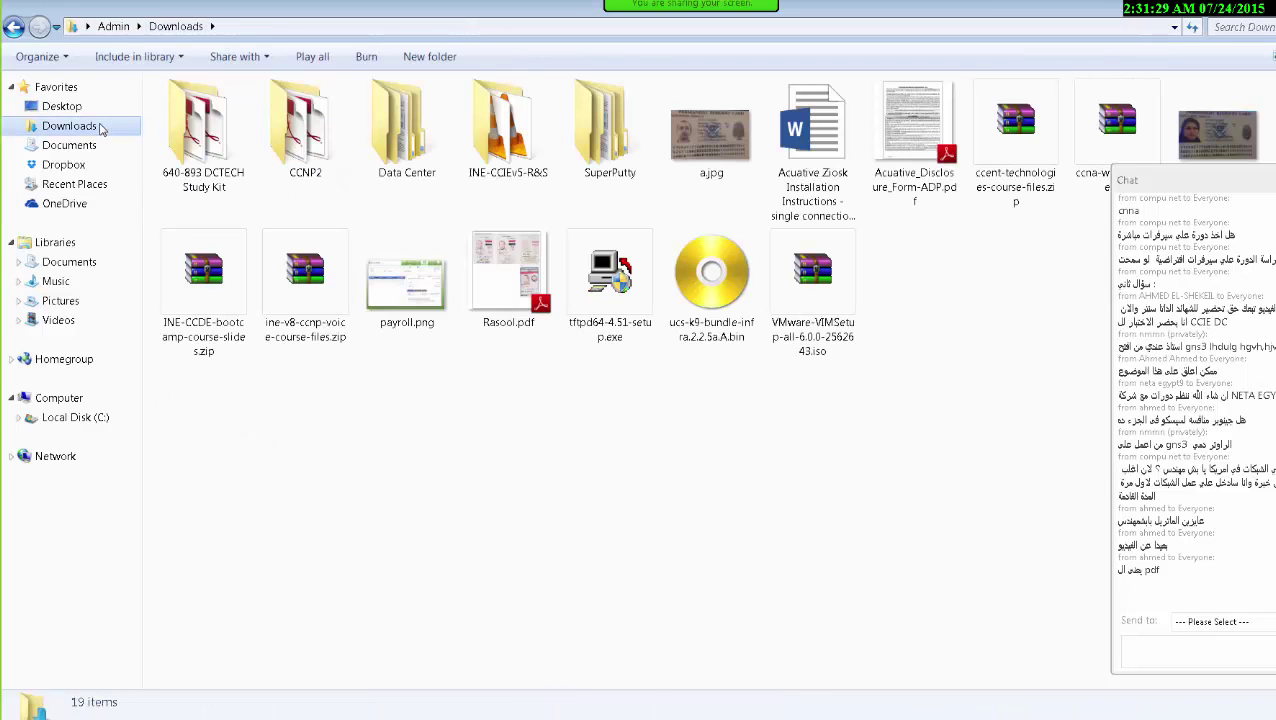
double_click(210, 130)
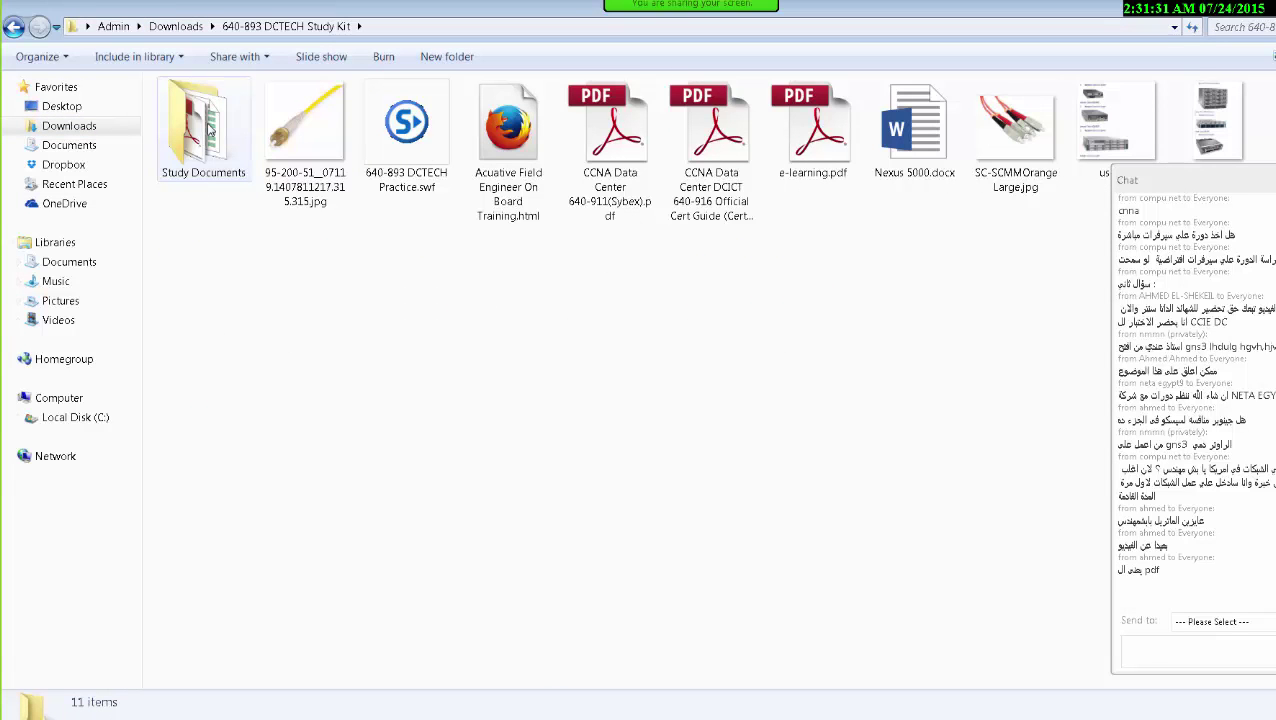
double_click(210, 130)
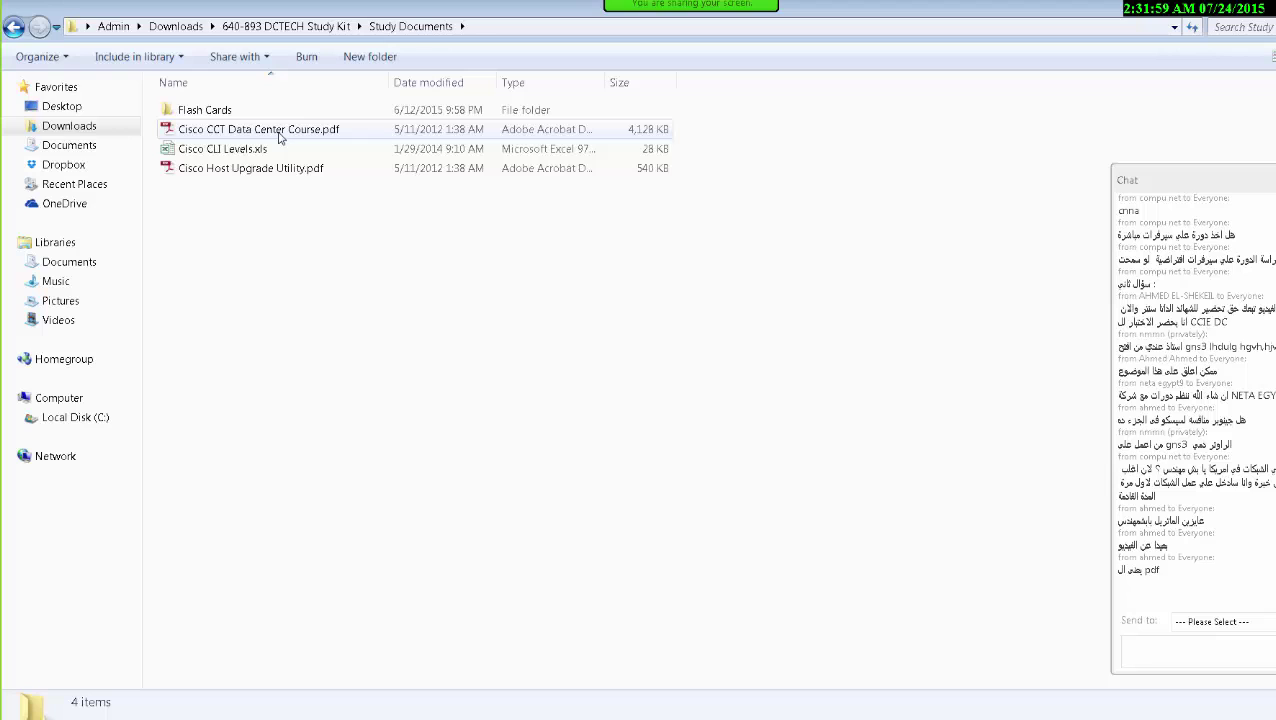
click(281, 138)
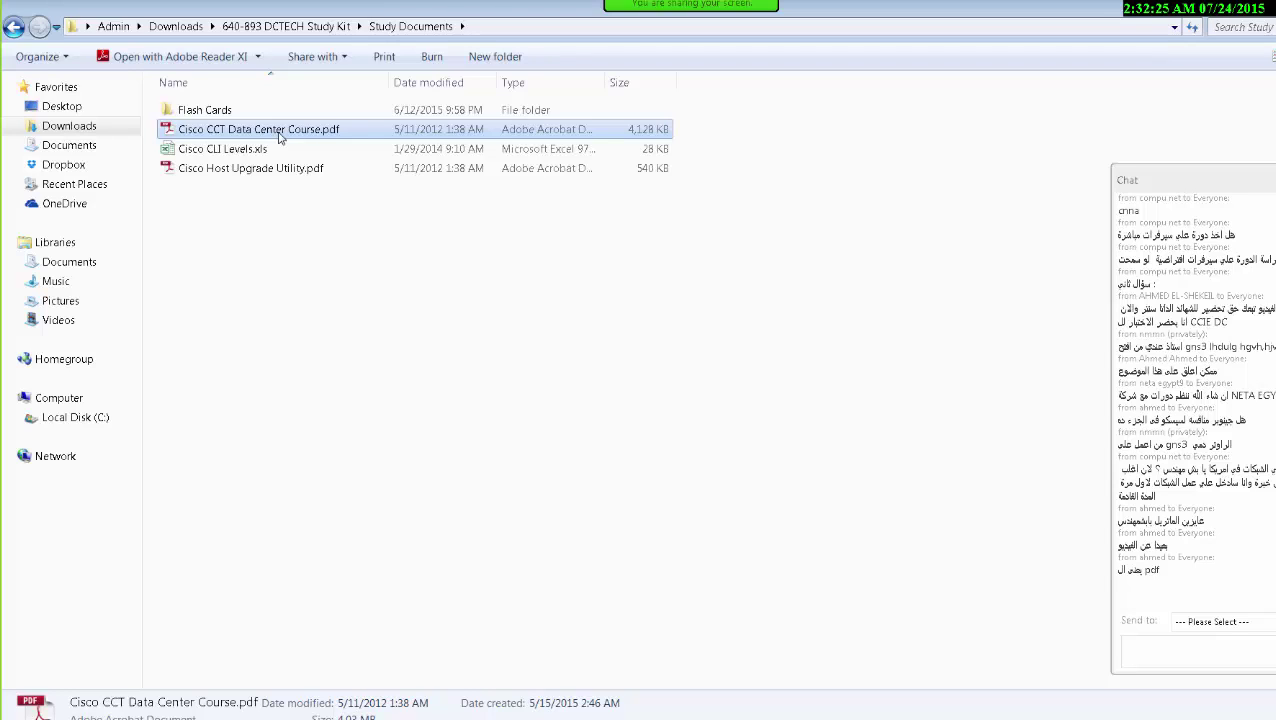
Step: Open the Cisco CCT Data Center Course PDF and page through its opening pages
double_click(280, 138)
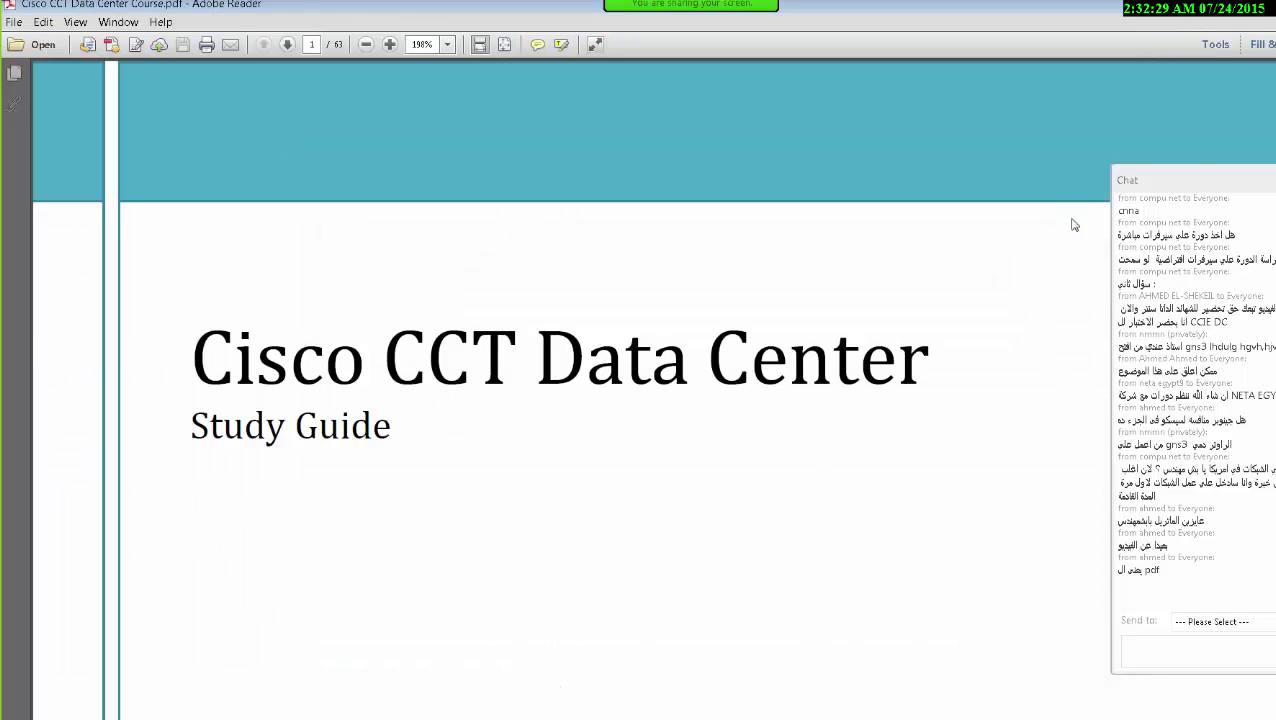
scroll(620, 400, down, 15)
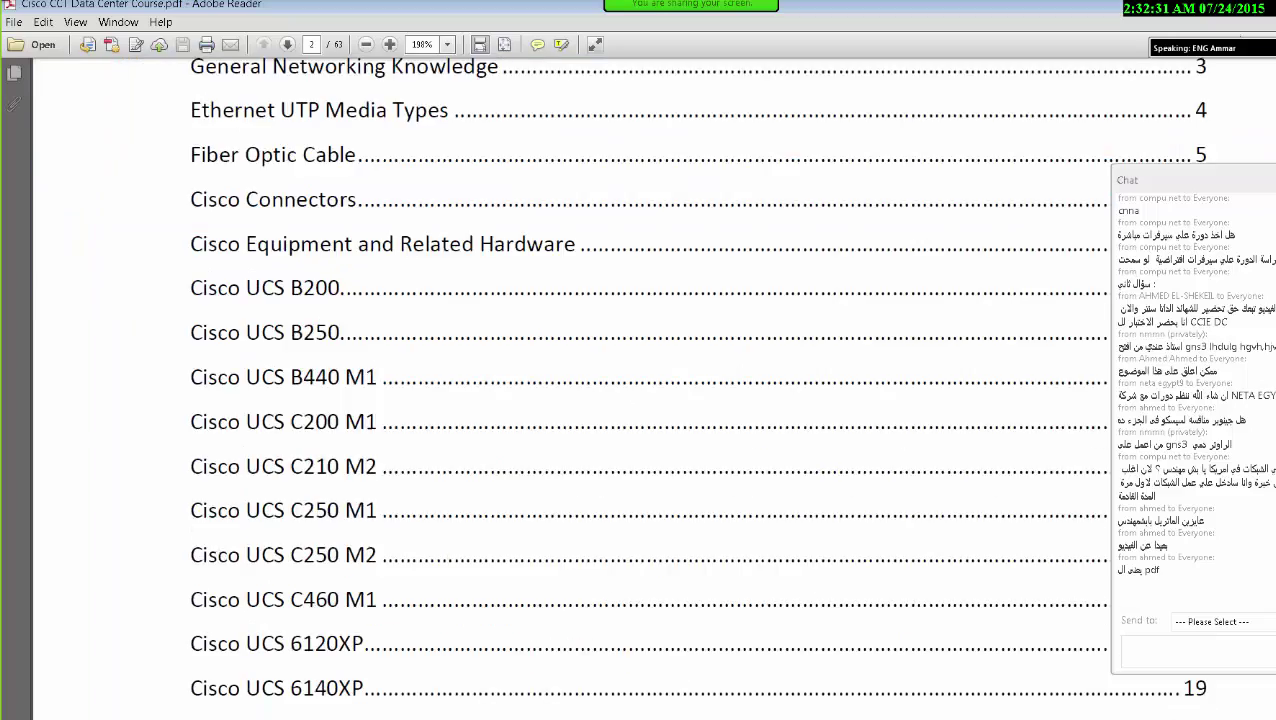
scroll(620, 400, down, 3)
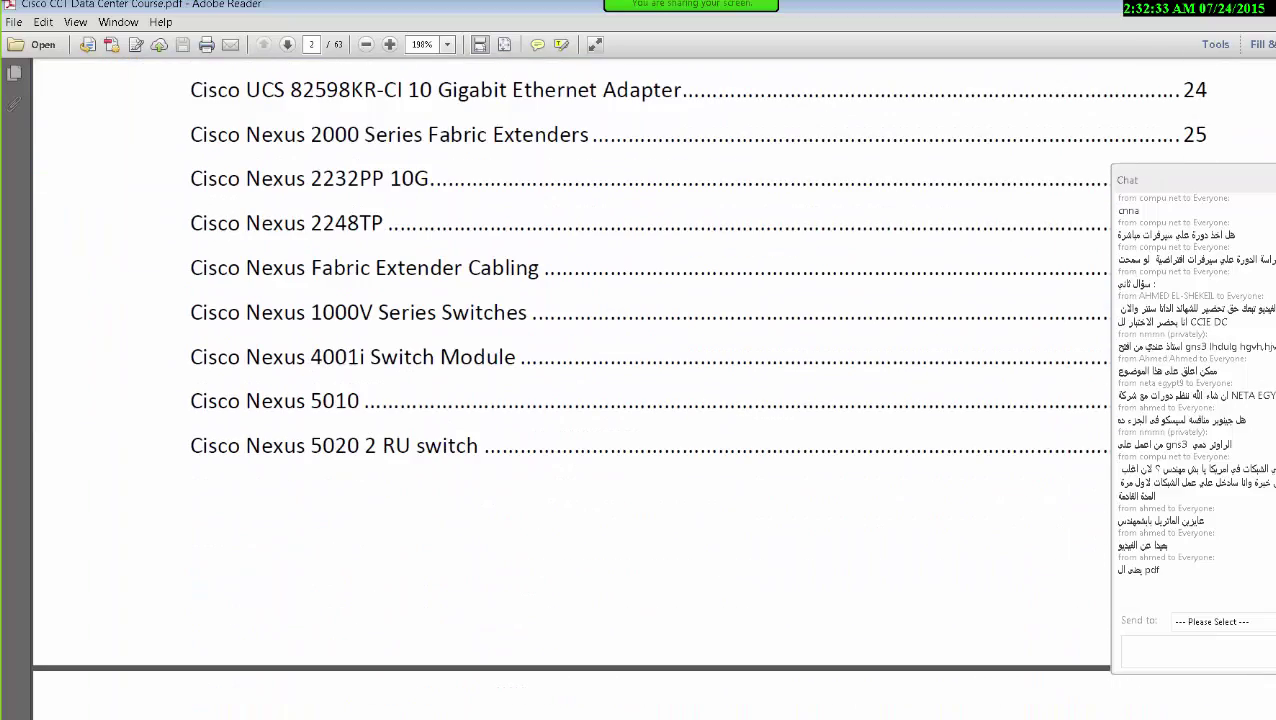
scroll(620, 400, up, 3)
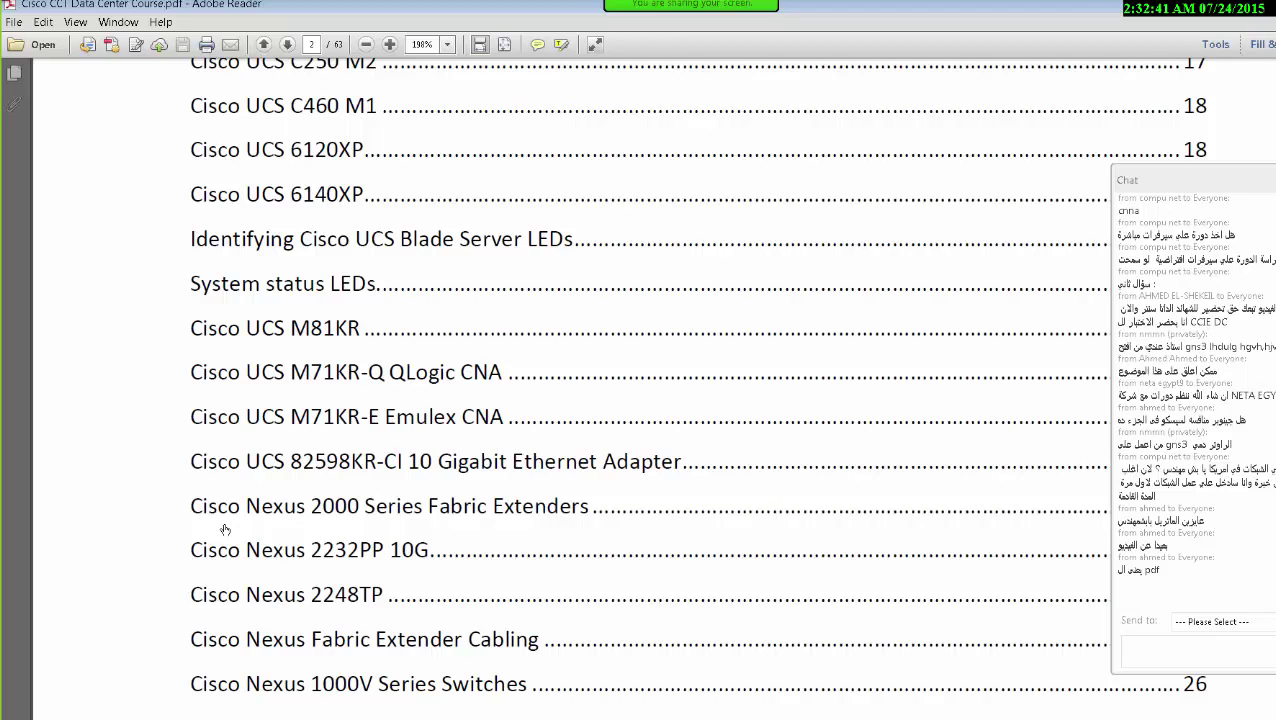
scroll(225, 530, down, 3)
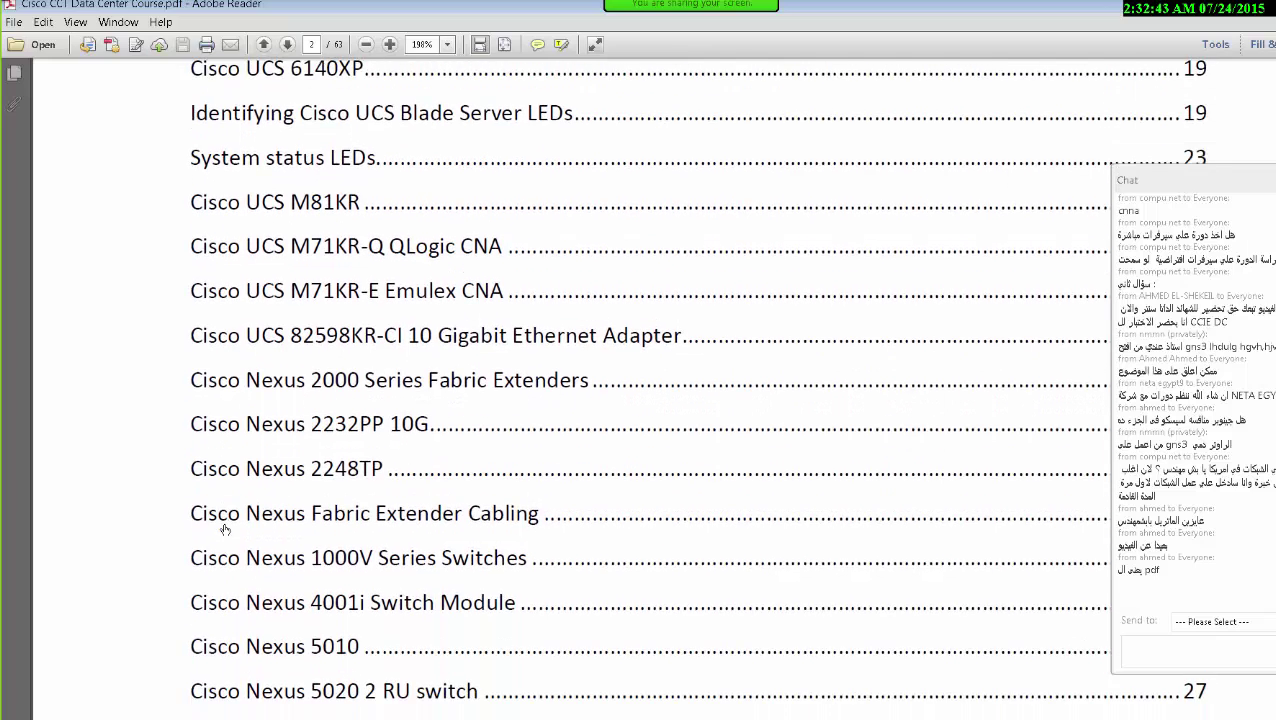
scroll(225, 530, down, 5)
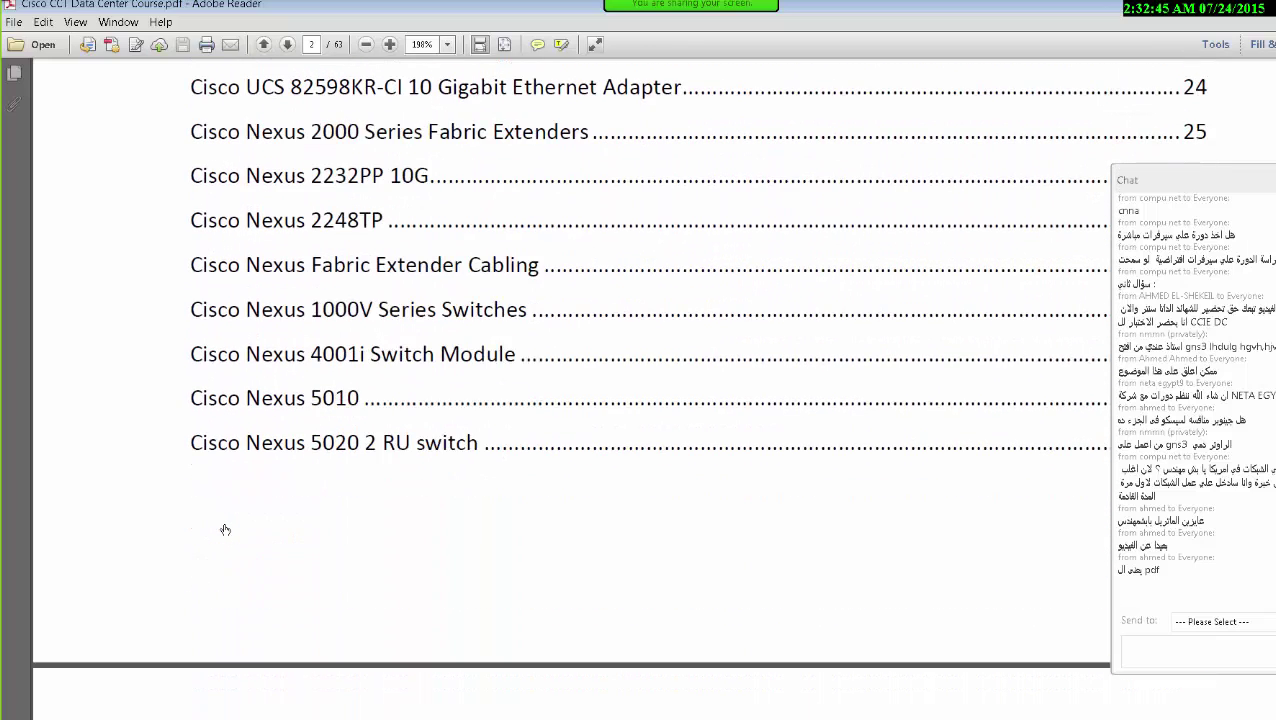
scroll(225, 530, down, 10)
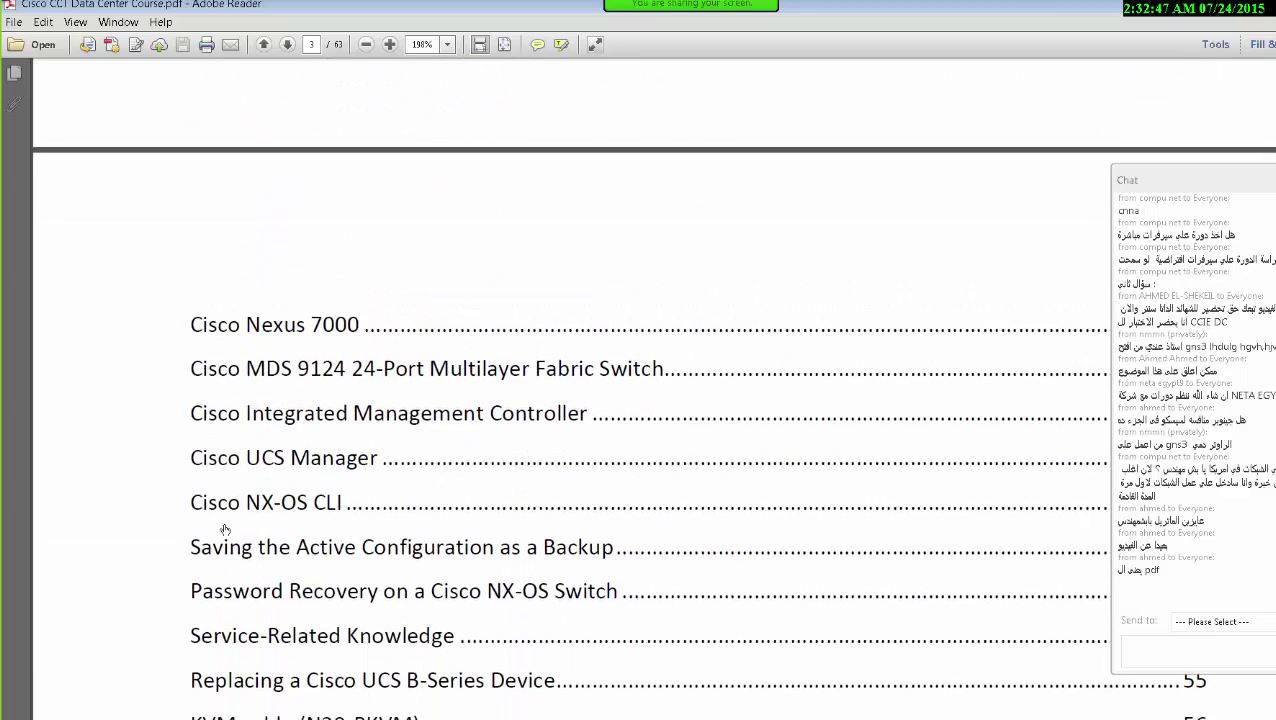
scroll(225, 530, down, 4)
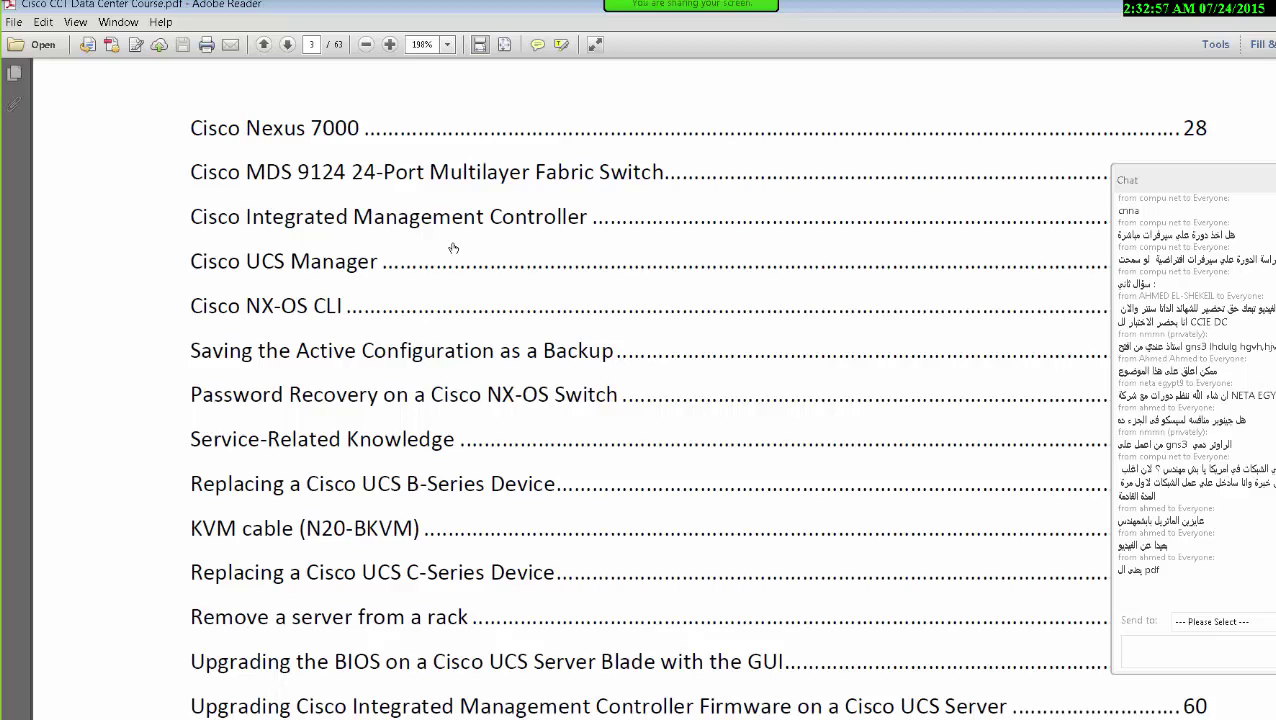
Step: Continue to page 7 at Cisco Connectors, then return to the DCUCI exam page in Firefox
scroll(453, 247, down, 5)
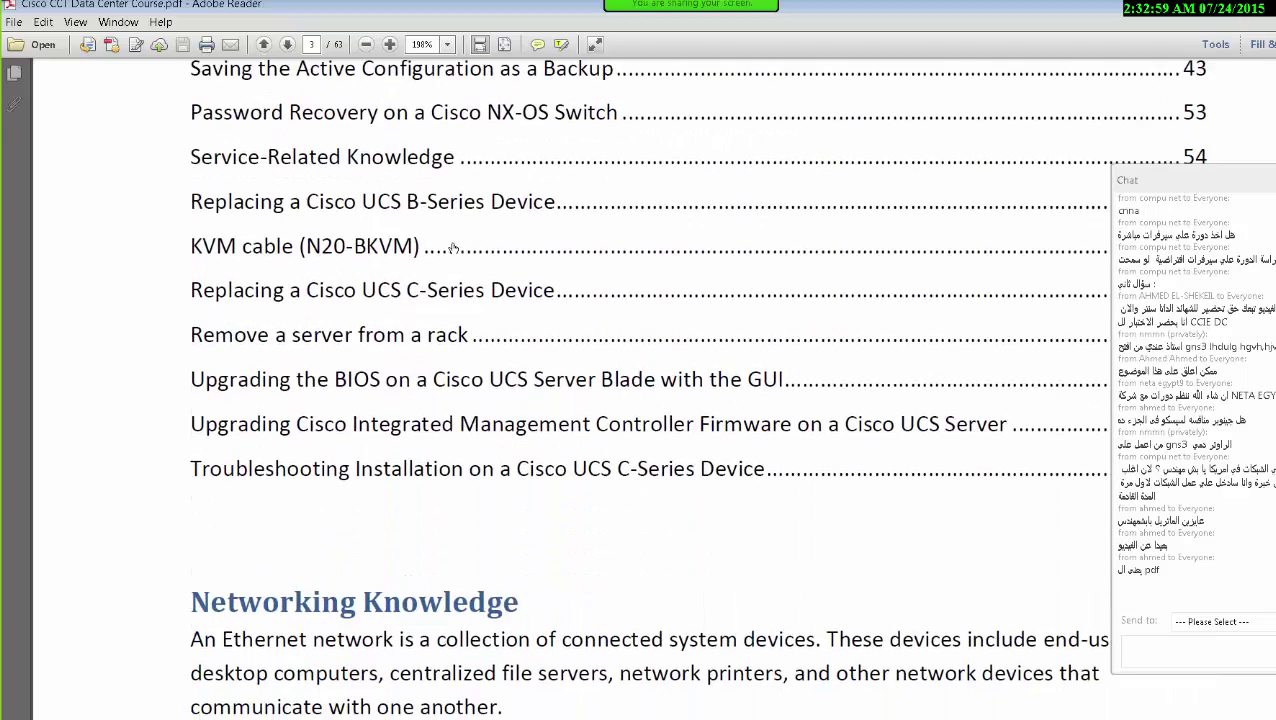
scroll(453, 247, down, 20)
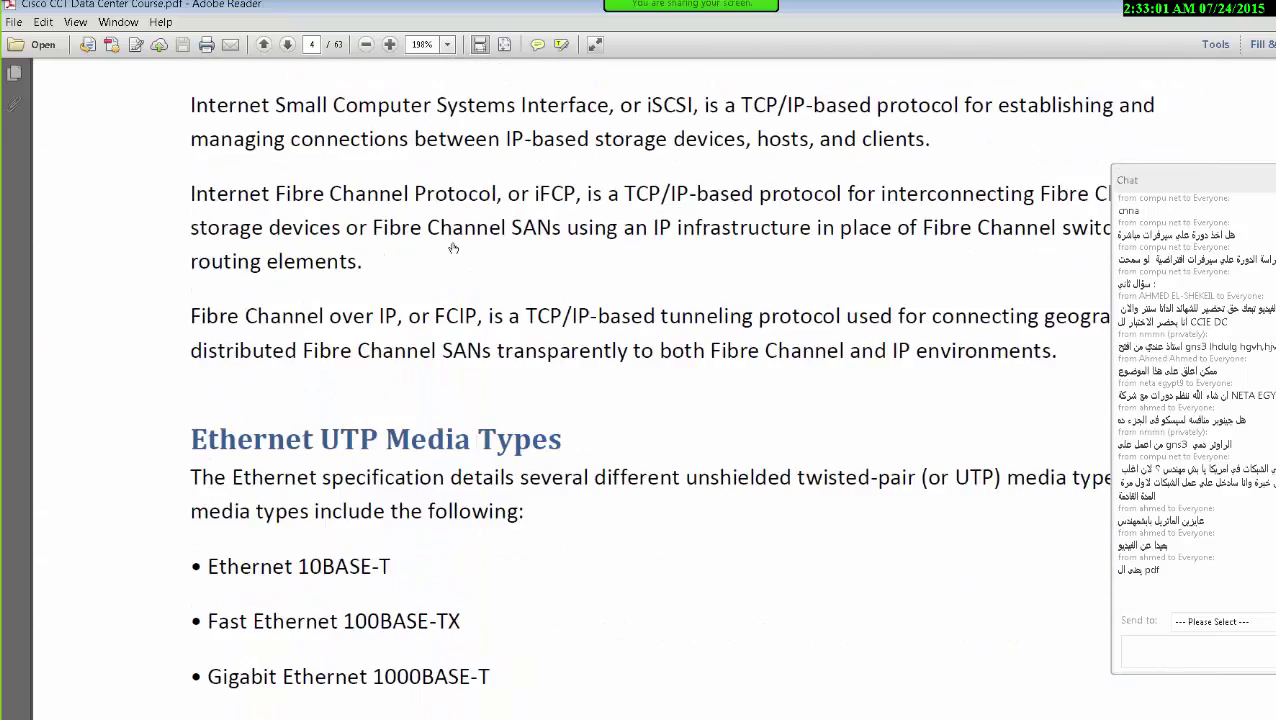
scroll(453, 247, down, 15)
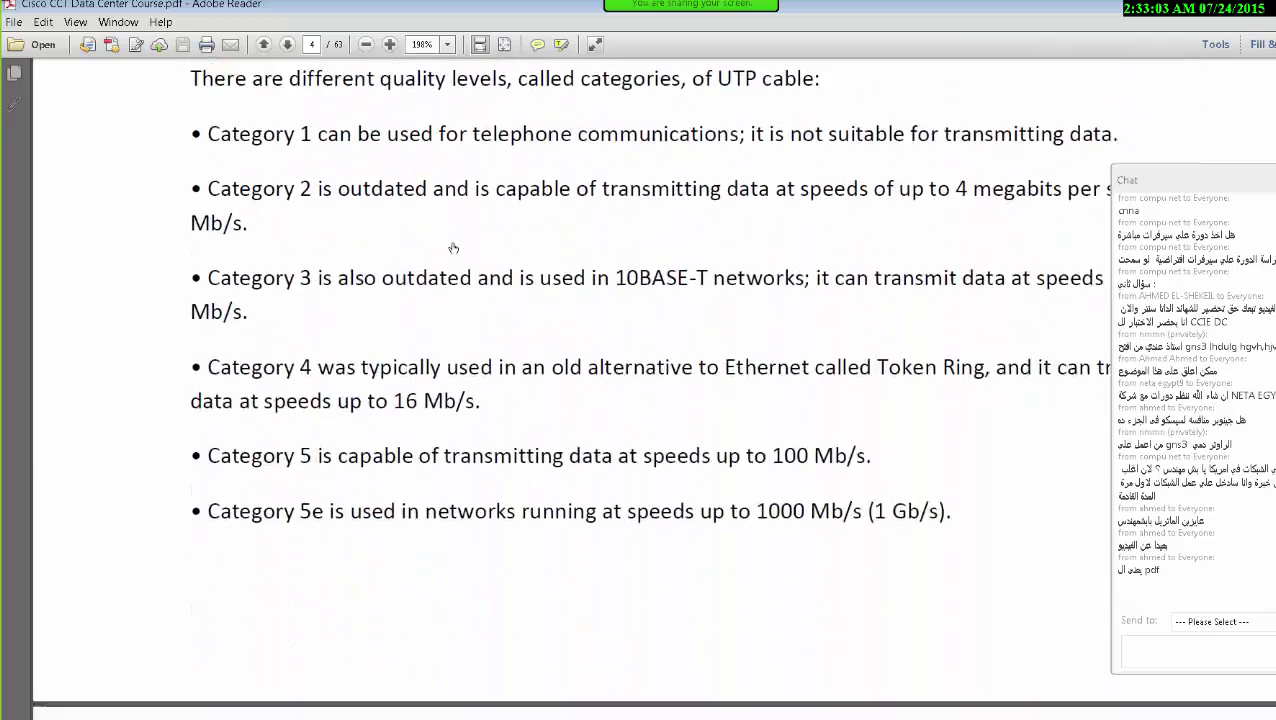
scroll(453, 247, down, 20)
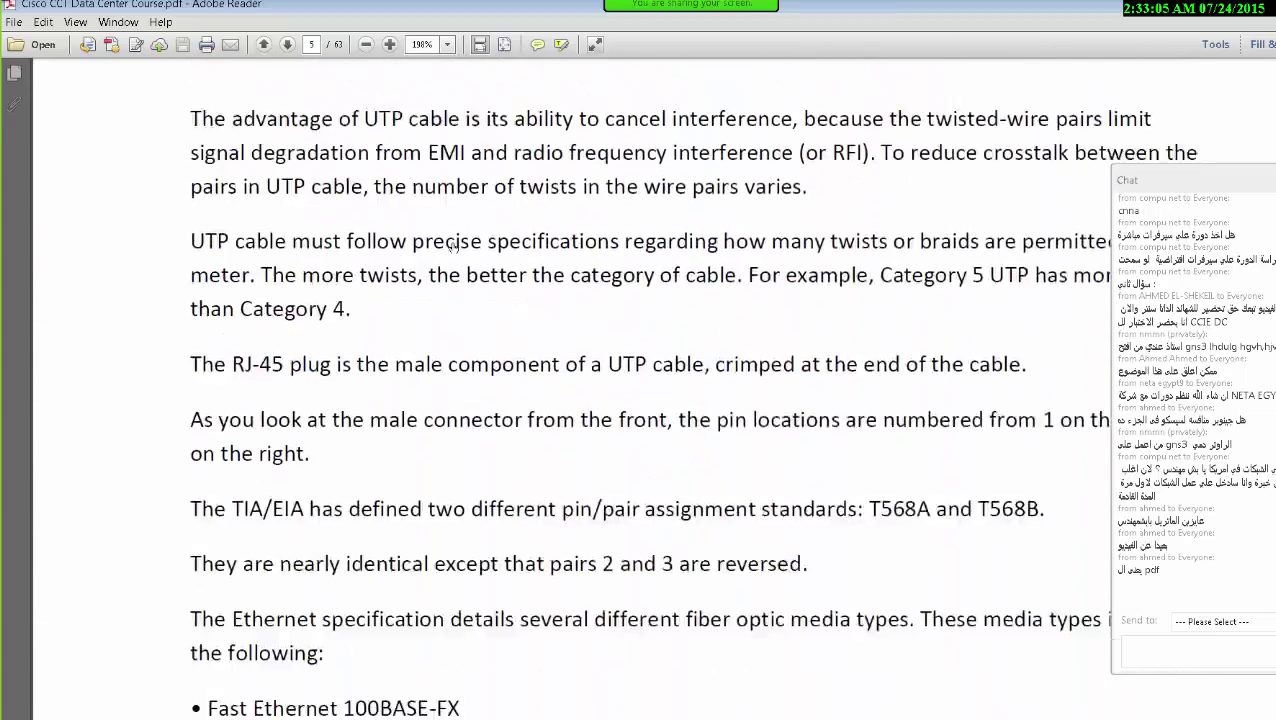
scroll(453, 247, down, 20)
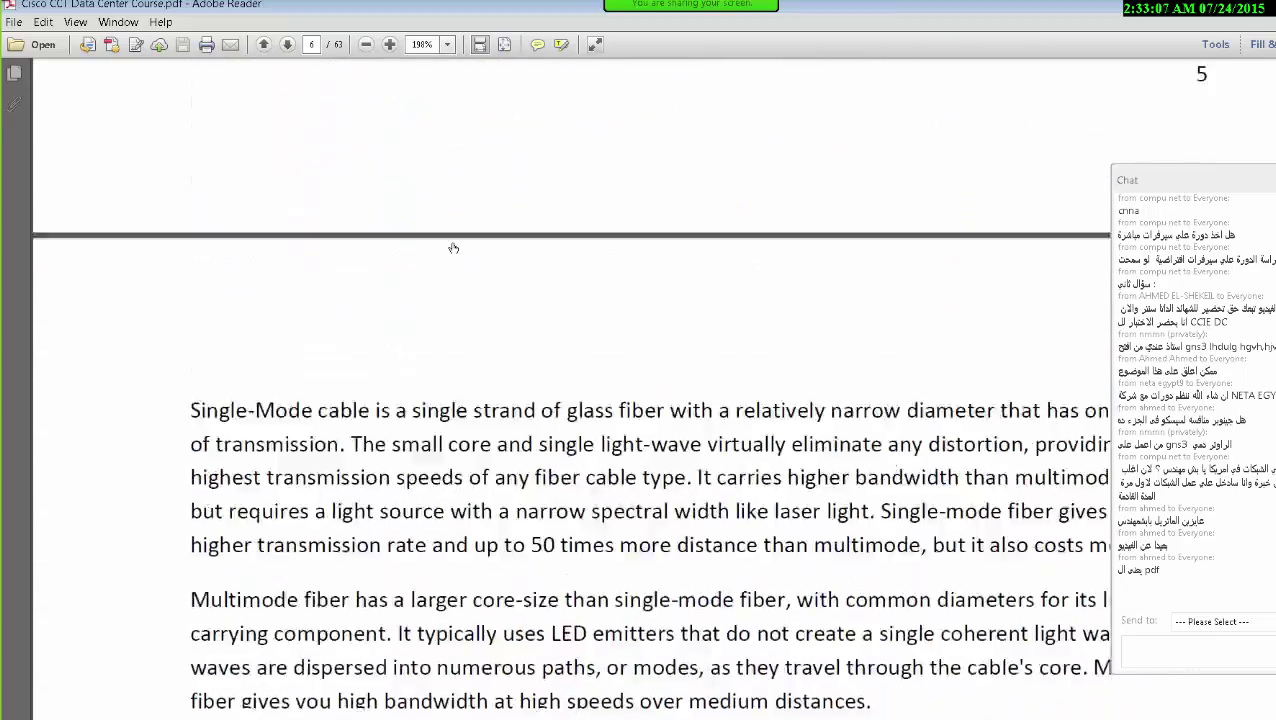
scroll(453, 247, down, 18)
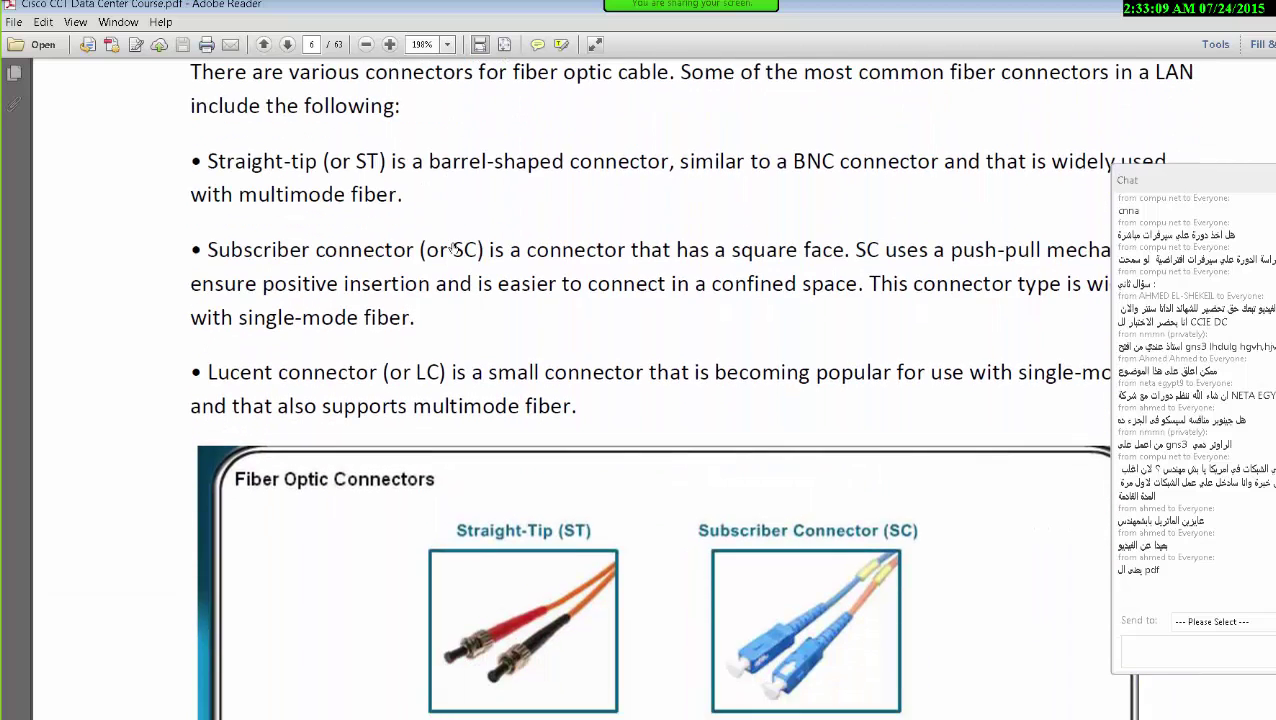
scroll(453, 247, down, 5)
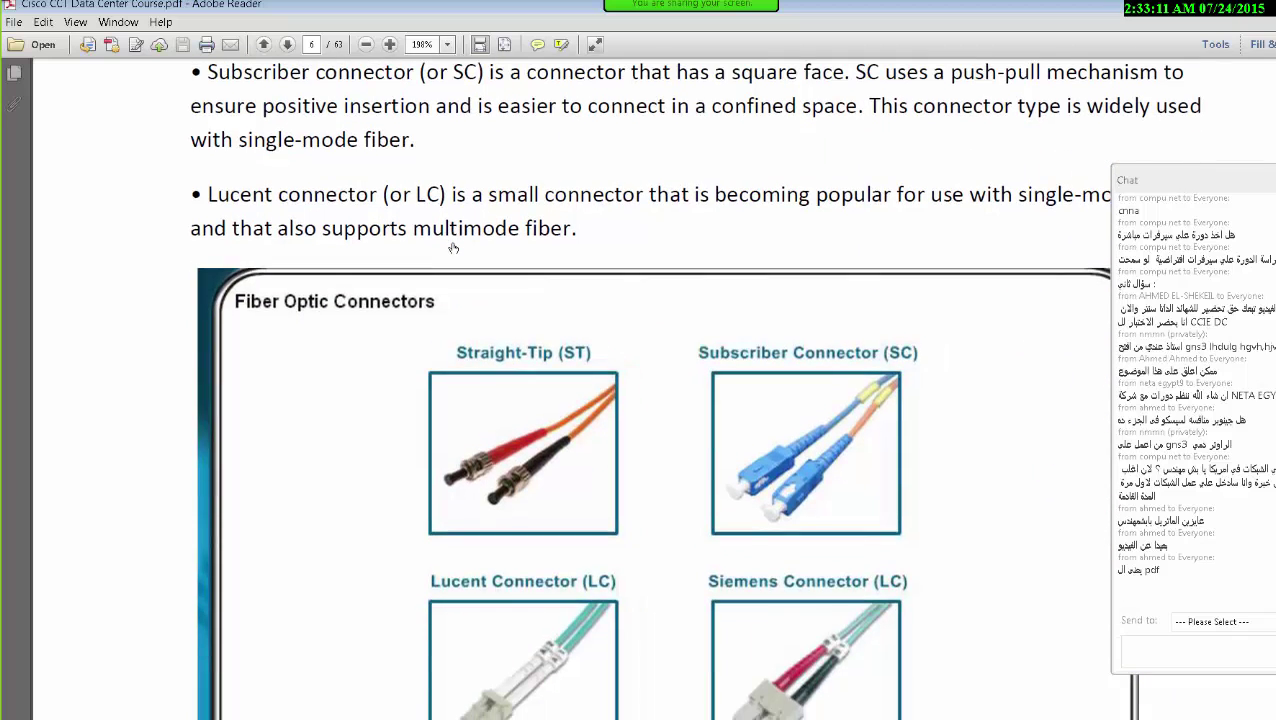
scroll(453, 247, down, 3)
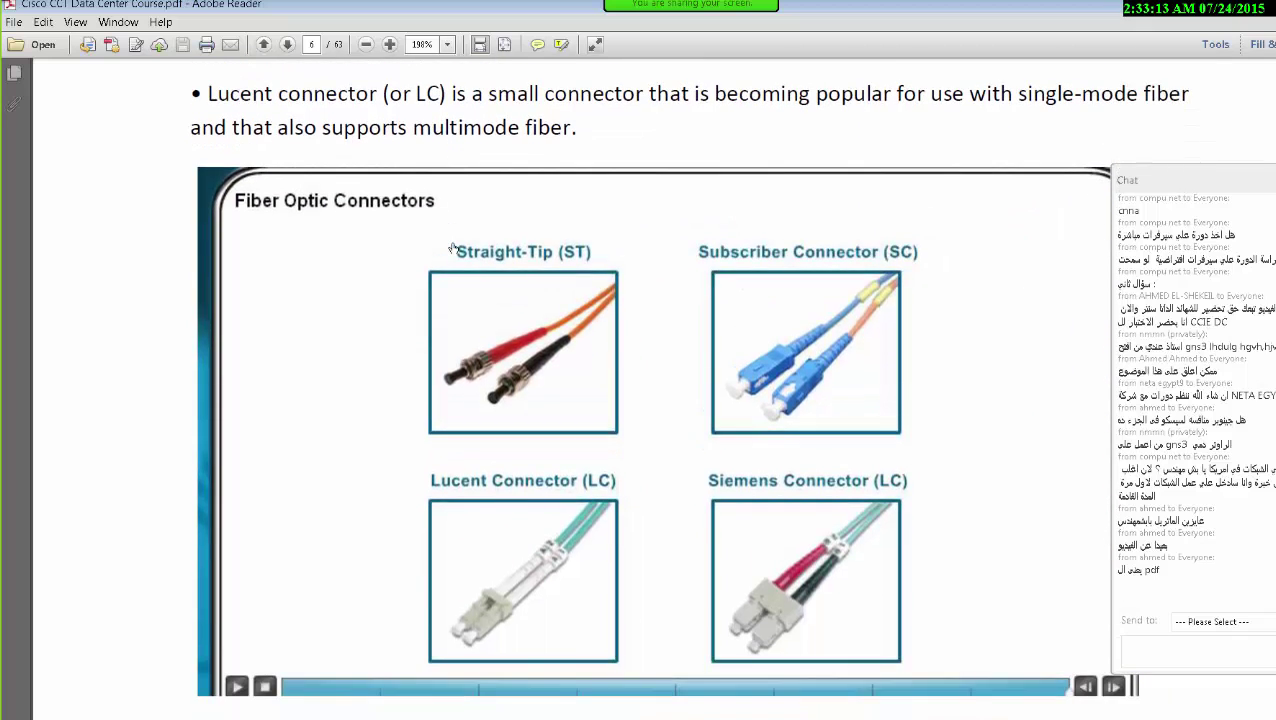
scroll(453, 247, down, 4)
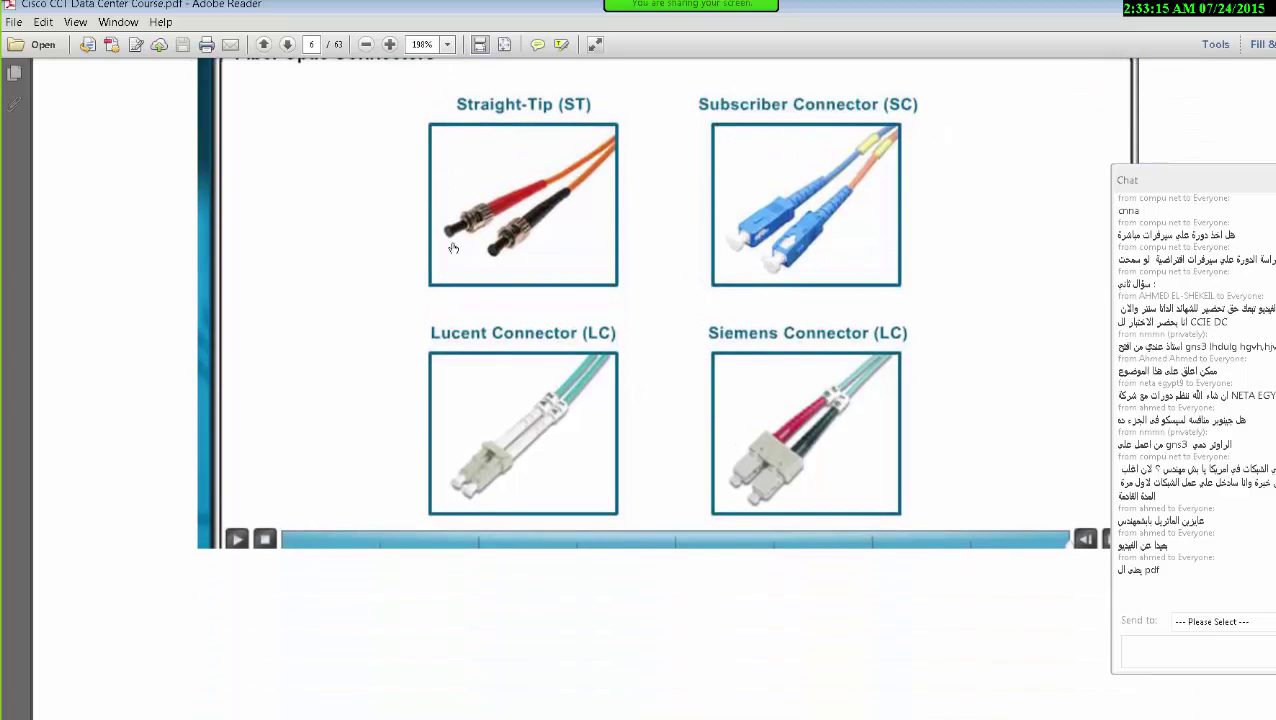
scroll(453, 247, down, 20)
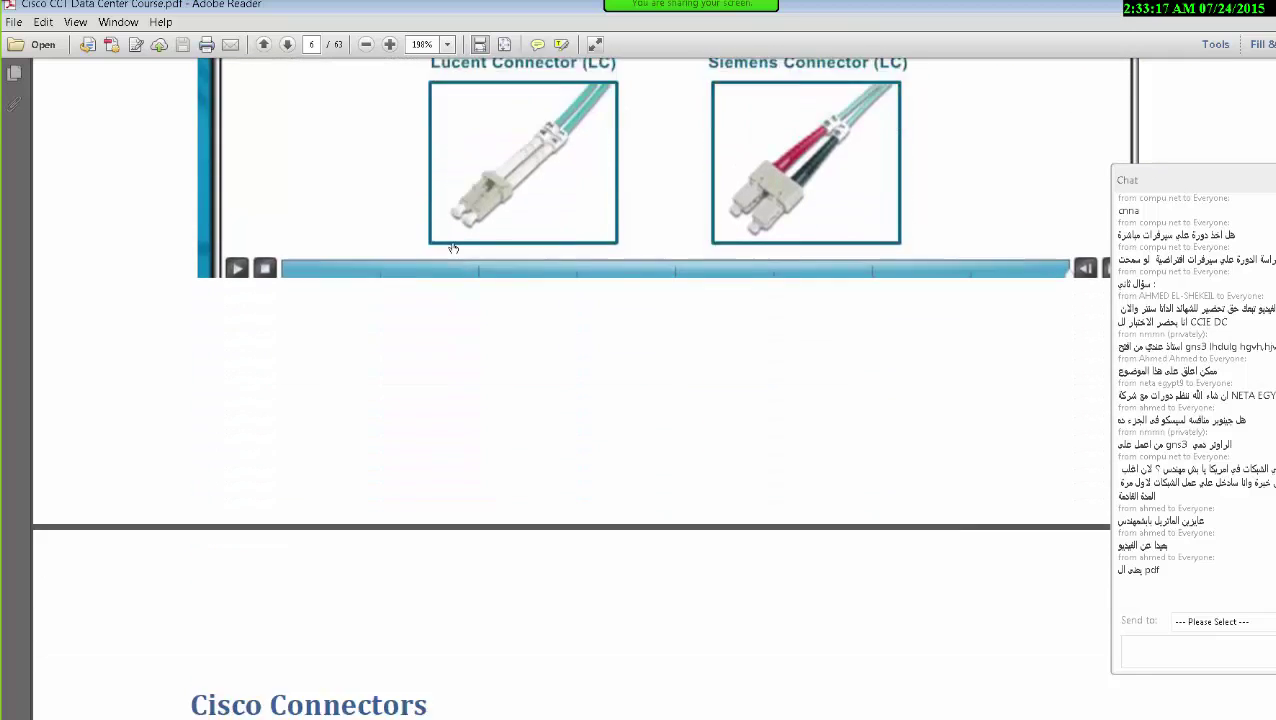
scroll(453, 247, down, 3)
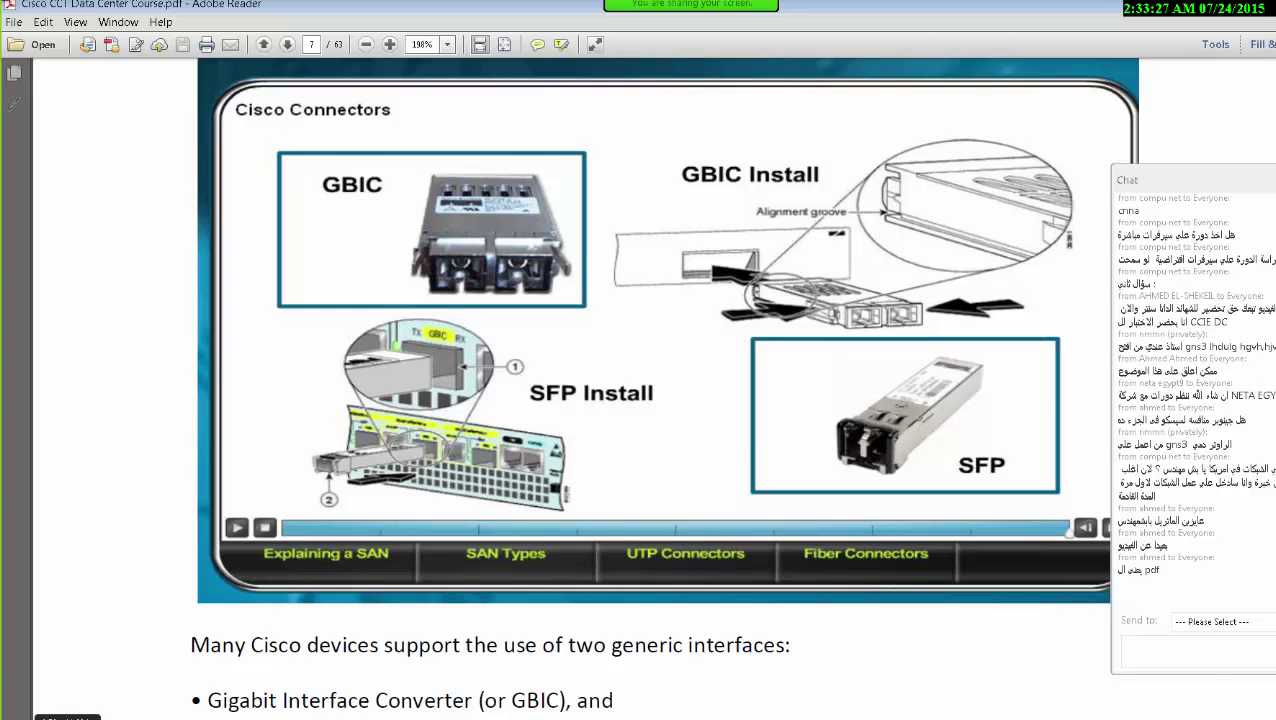
key(alt+Tab)
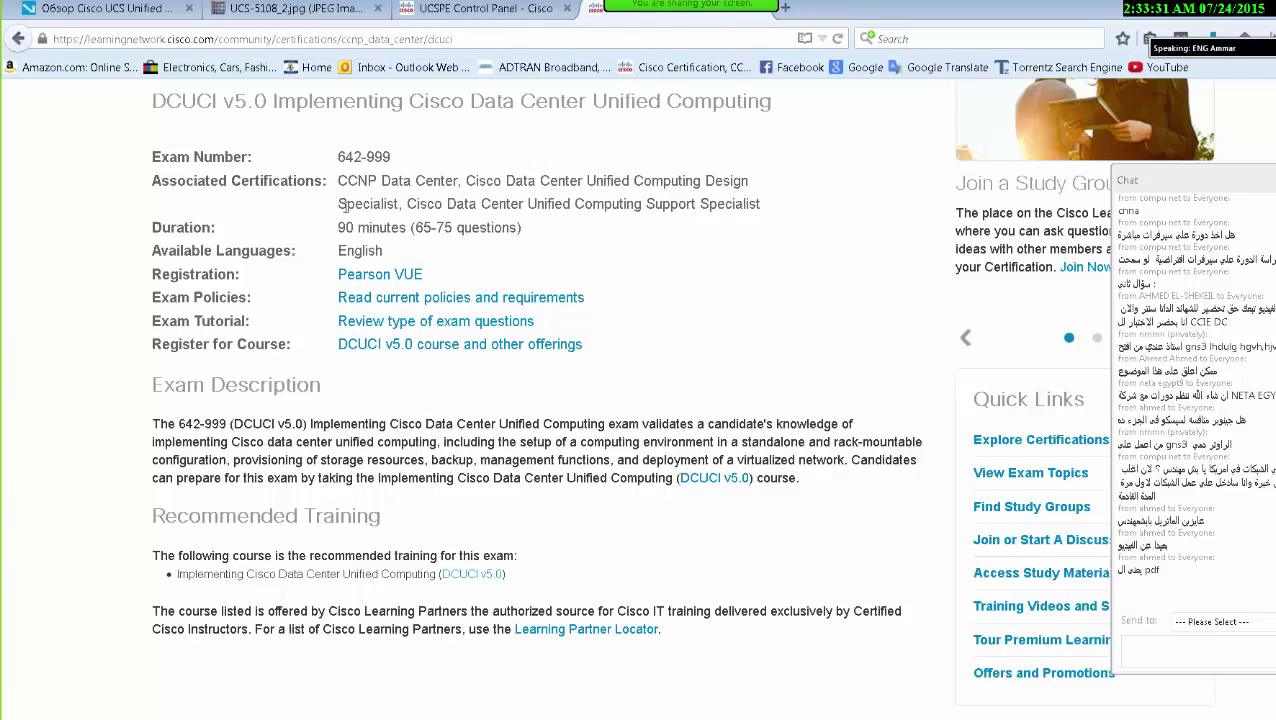
Step: From the top of the DCUCI page, bring up the Certifications menu's Professional tracks, including CCNP Data Center
scroll(100, 216, up, 2)
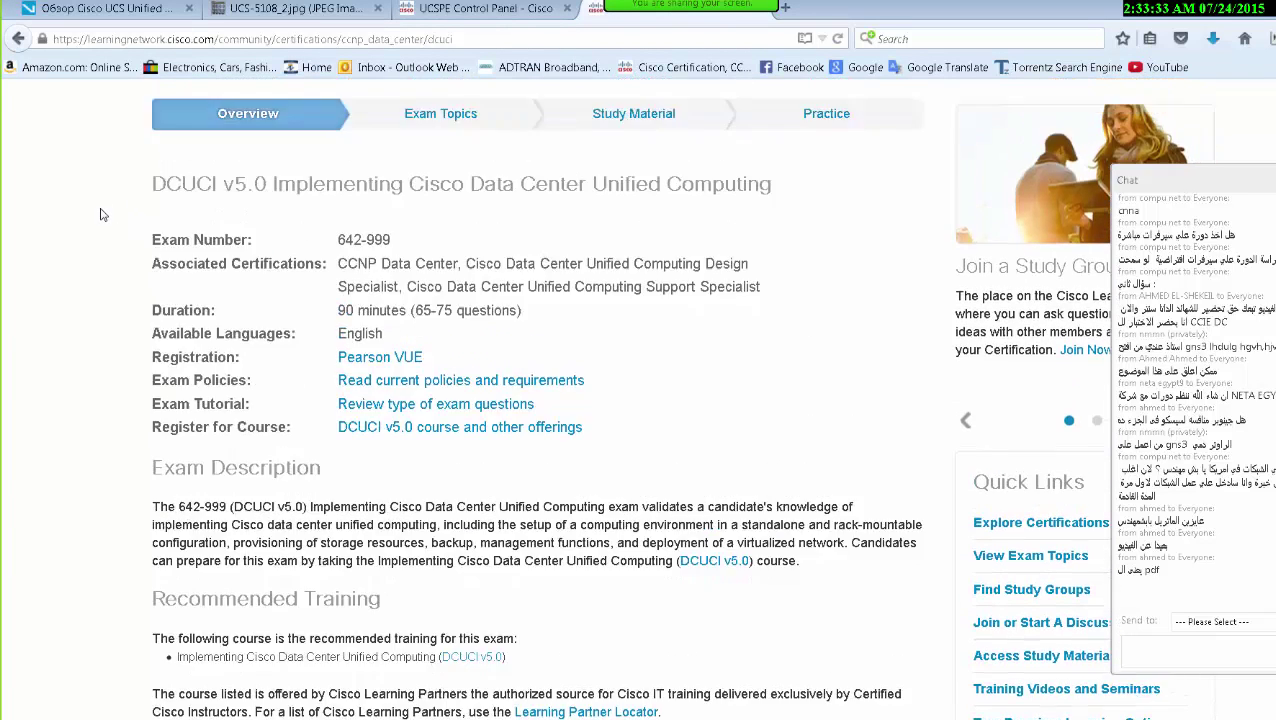
scroll(100, 214, up, 3)
mouse_move(318, 157)
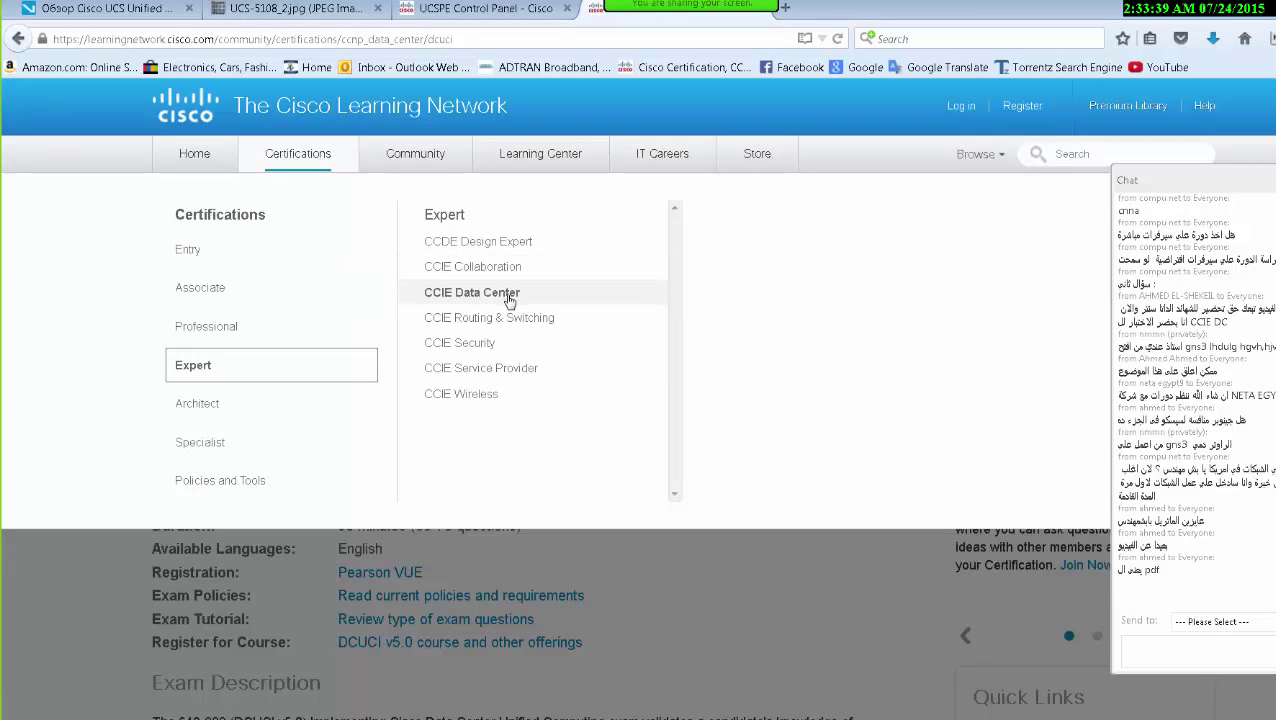
mouse_move(509, 298)
mouse_move(299, 333)
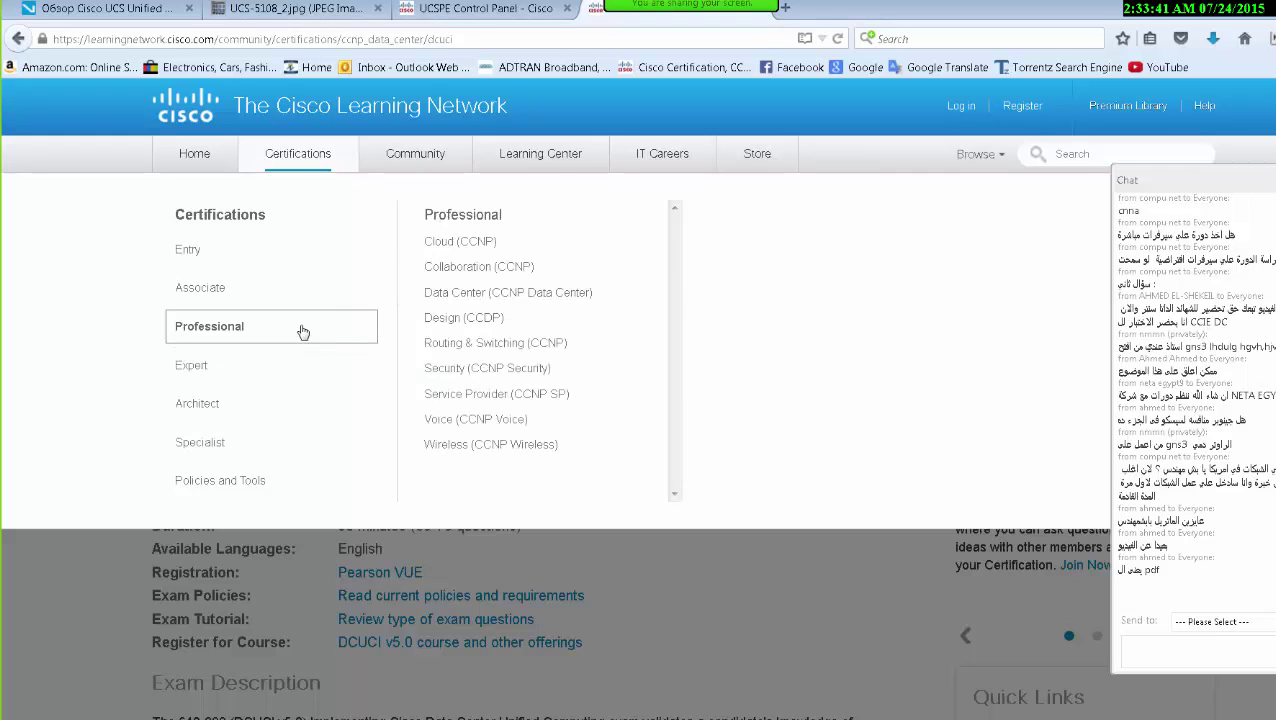